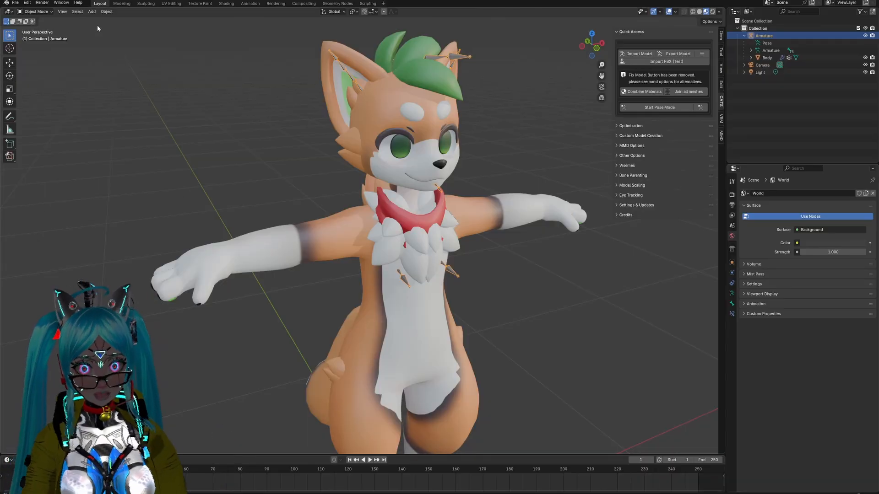
Step: Start Pose Mode on the armature and try rotating the Ear0_R bone to test the ear
scroll(323, 221, "down", 2)
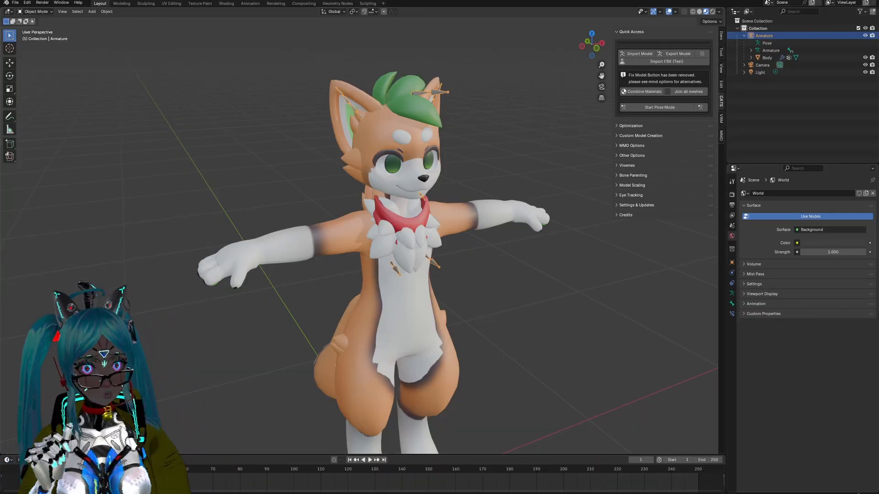
left_click(657, 107)
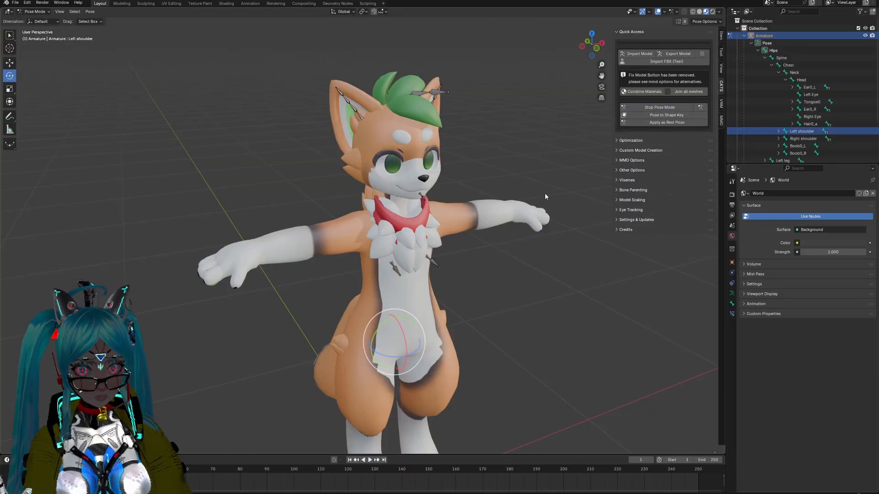
left_click(361, 120)
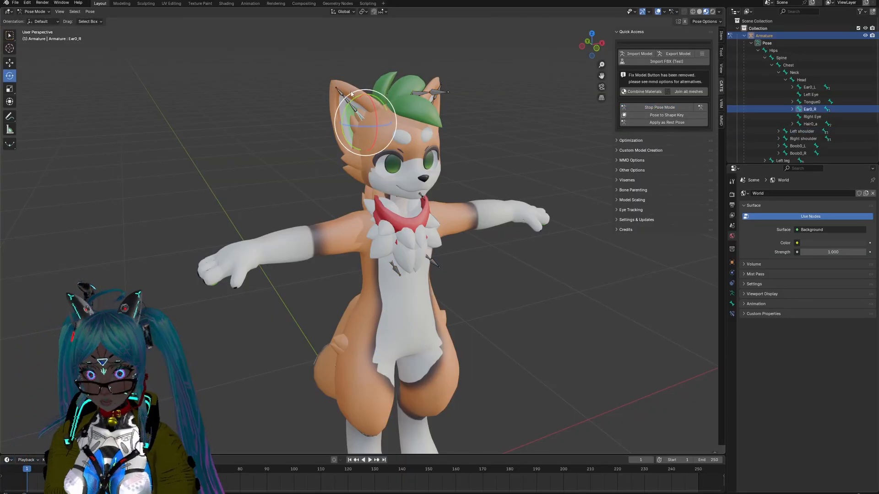
mouse_move(363, 122)
left_mouse_down()
mouse_move(363, 110)
mouse_move(362, 128)
mouse_move(365, 122)
left_mouse_up()
middle_click_drag(511, 156, 466, 167)
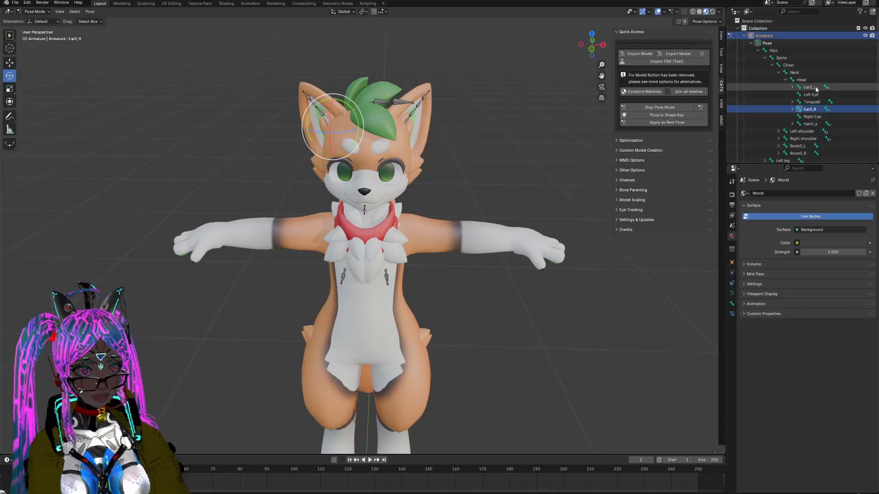
Step: Try rotating the Left shoulder bone to test how the arm deforms, and stop Pose Mode
left_click(804, 131)
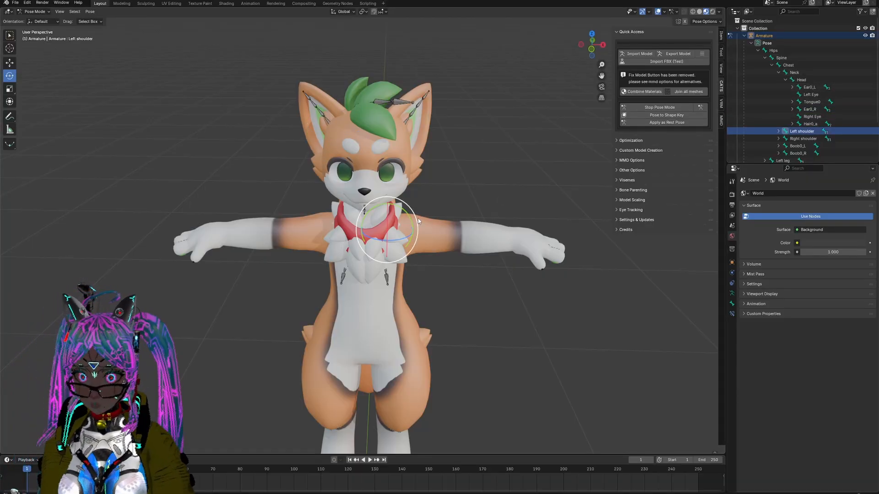
mouse_move(402, 223)
left_mouse_down()
mouse_move(396, 208)
mouse_move(389, 220)
left_mouse_up()
middle_click_drag(461, 298, 480, 293)
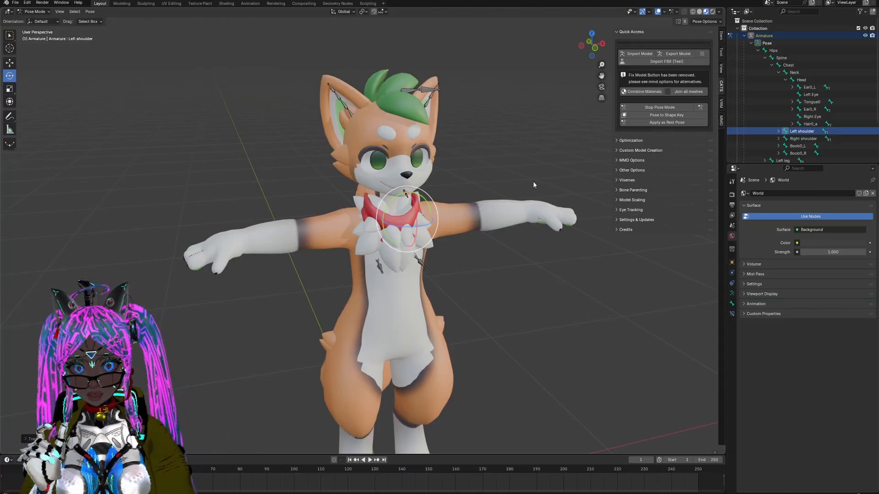
left_click_drag(400, 215, 450, 211)
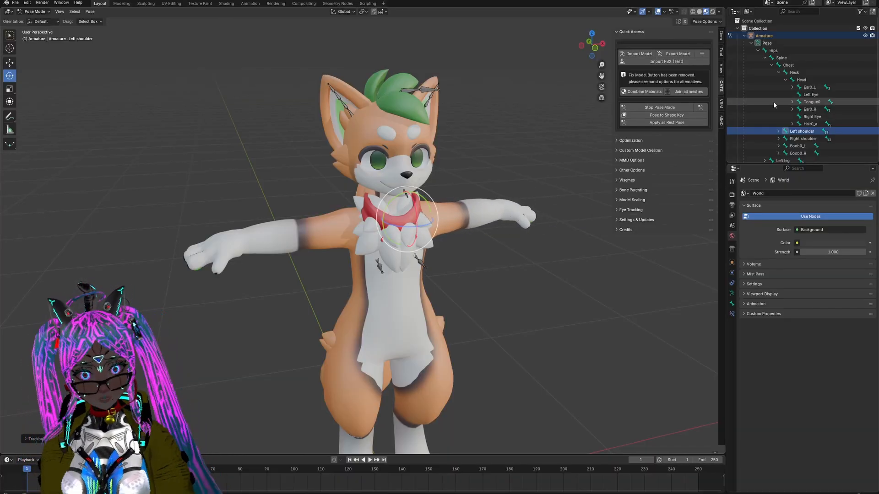
left_click(660, 108)
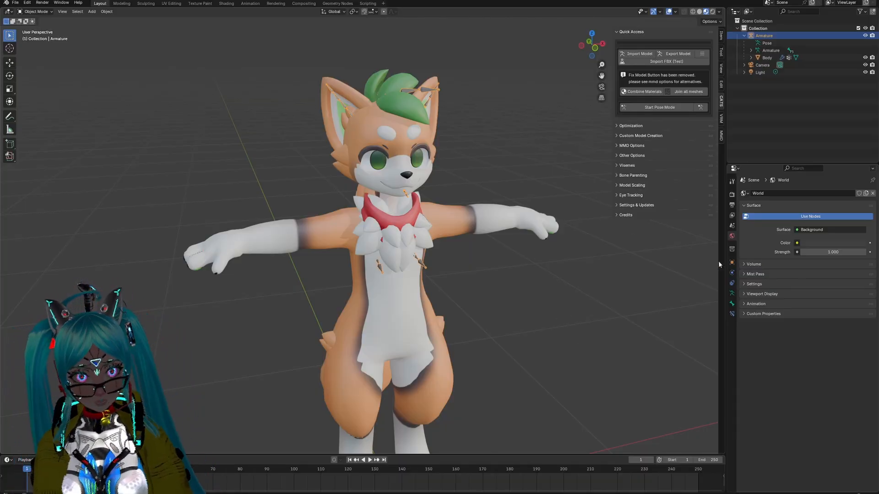
Step: Select the Body mesh and inspect the settings of its Body and Head materials
left_click(765, 58)
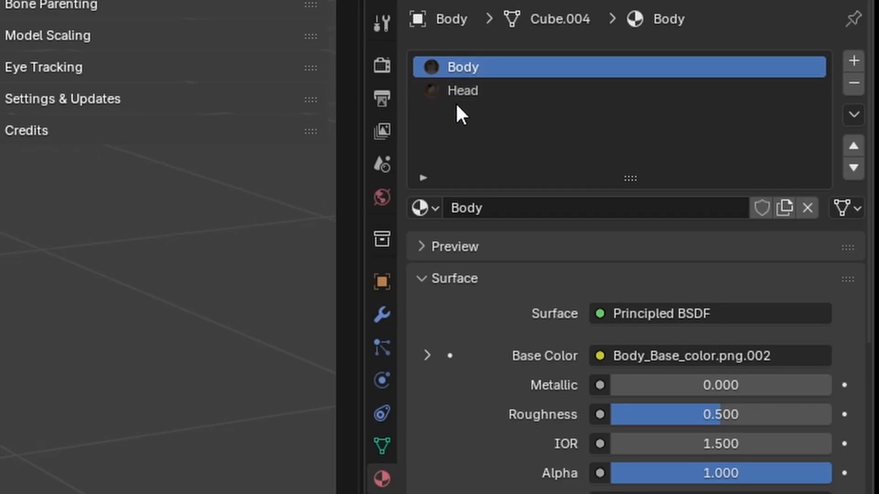
left_click(456, 99)
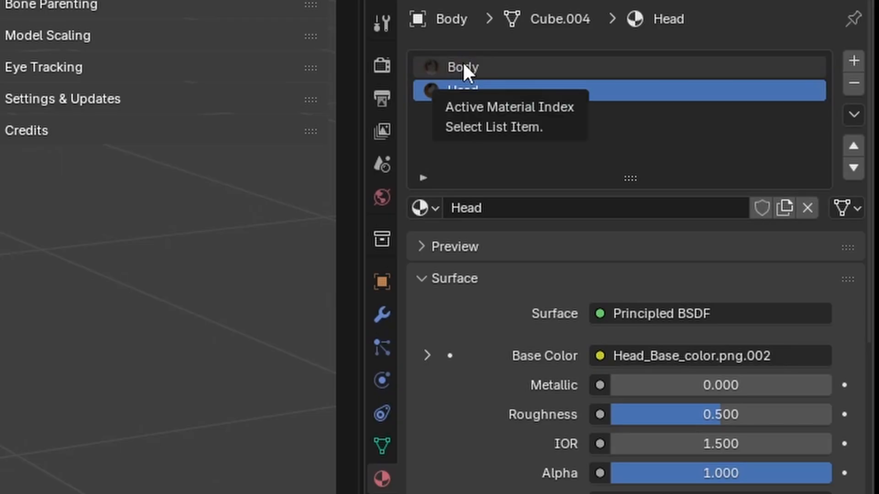
left_click(462, 65)
left_click(476, 90)
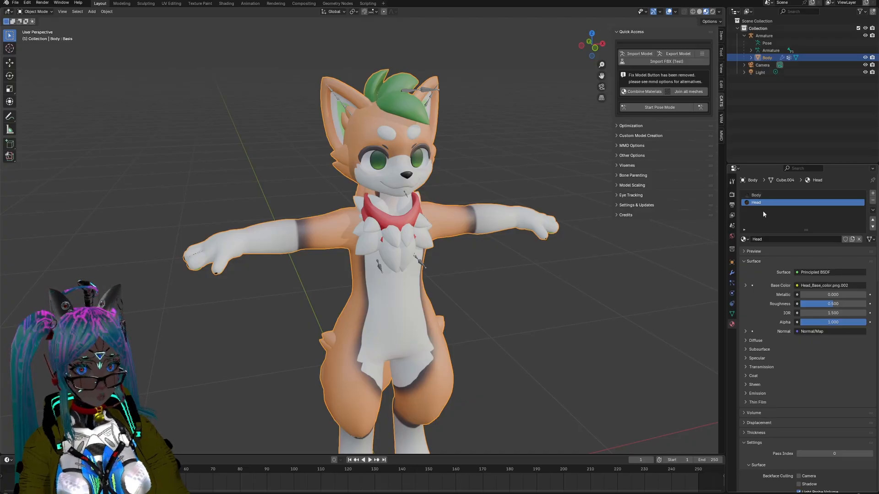
Step: Examine the Body mesh's full shape key list, from the visemes through the expressions, customization options and Japanese-named keys
left_click(733, 313)
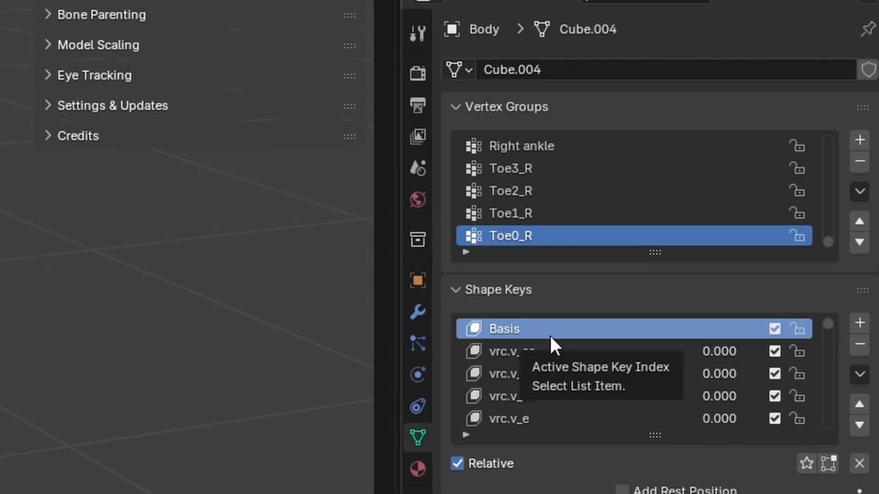
scroll(552, 341, "down", 16)
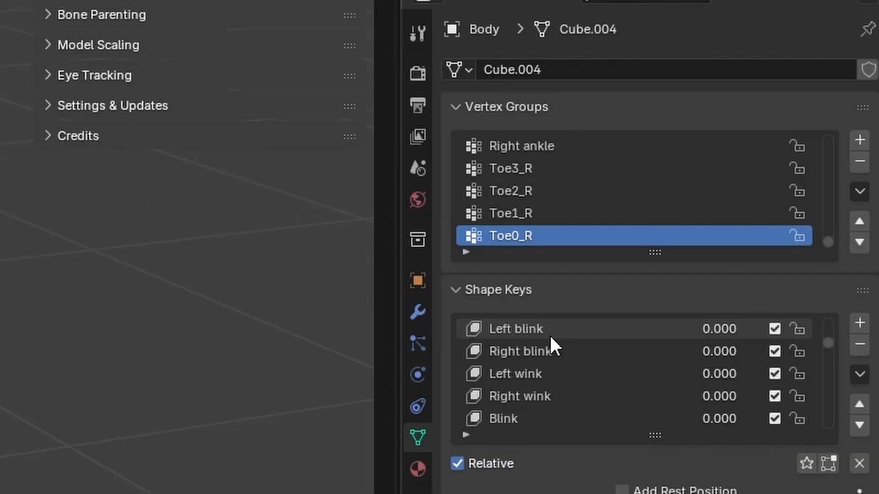
scroll(613, 368, "down", 1)
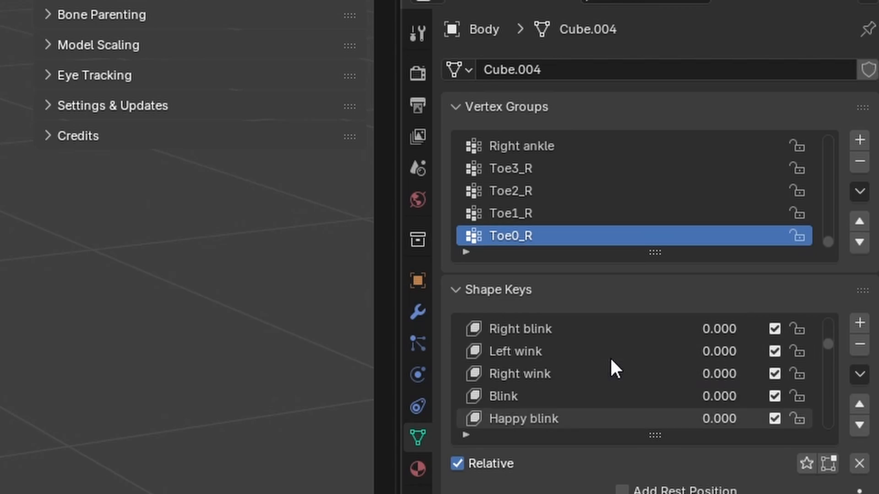
scroll(612, 361, "down", 8)
scroll(612, 362, "up", 3)
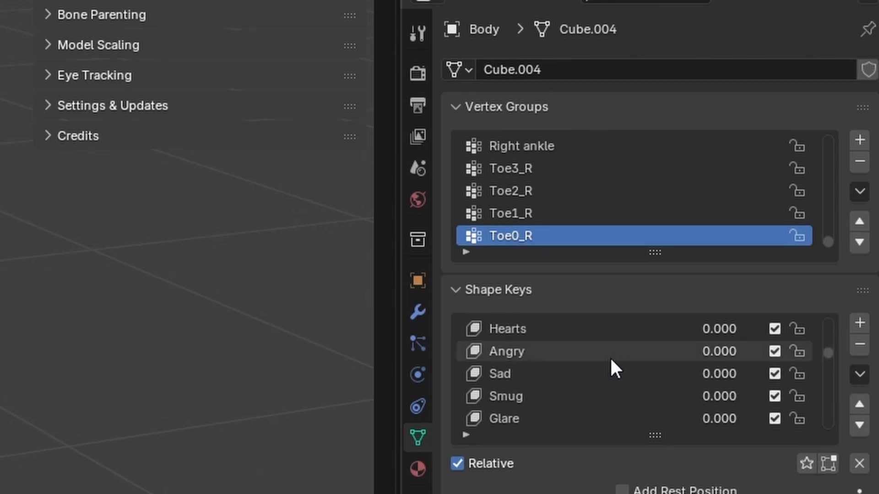
scroll(614, 369, "down", 15)
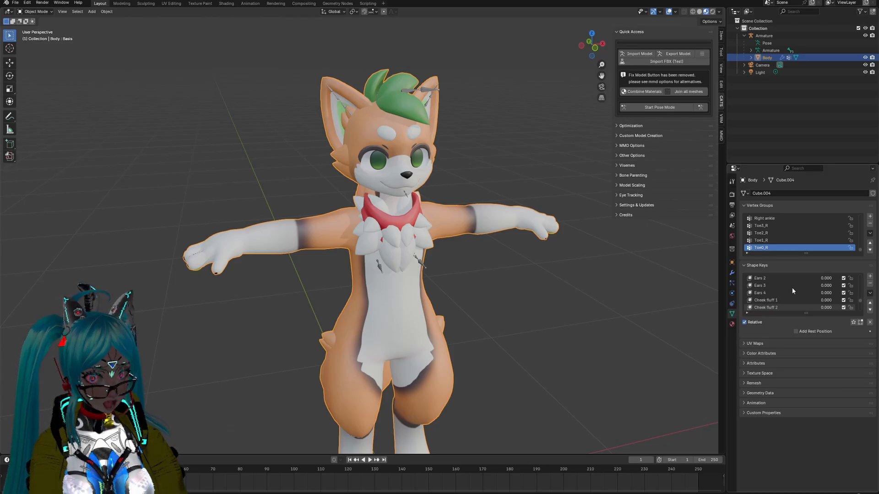
scroll(792, 291, "down", 6)
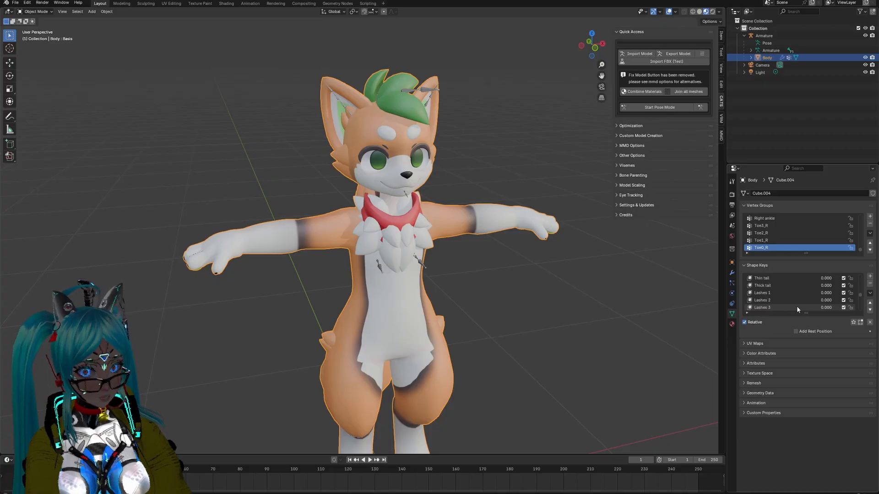
scroll(797, 308, "down", 8)
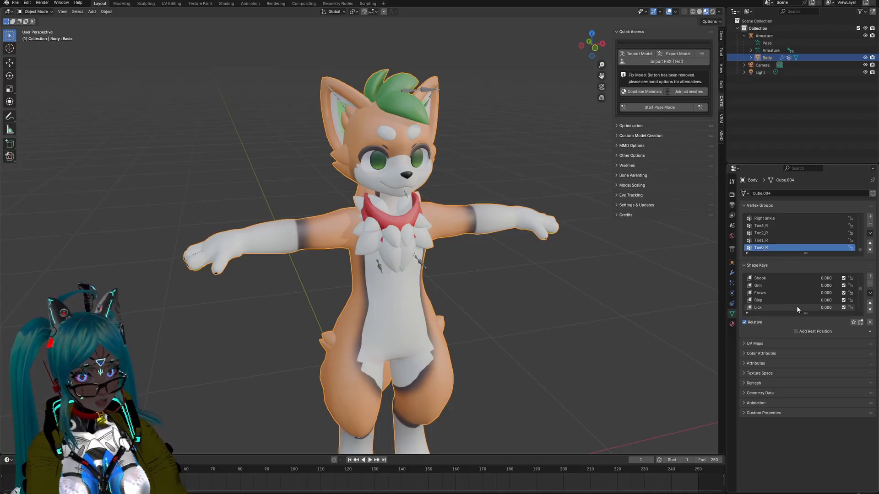
scroll(797, 308, "up", 15)
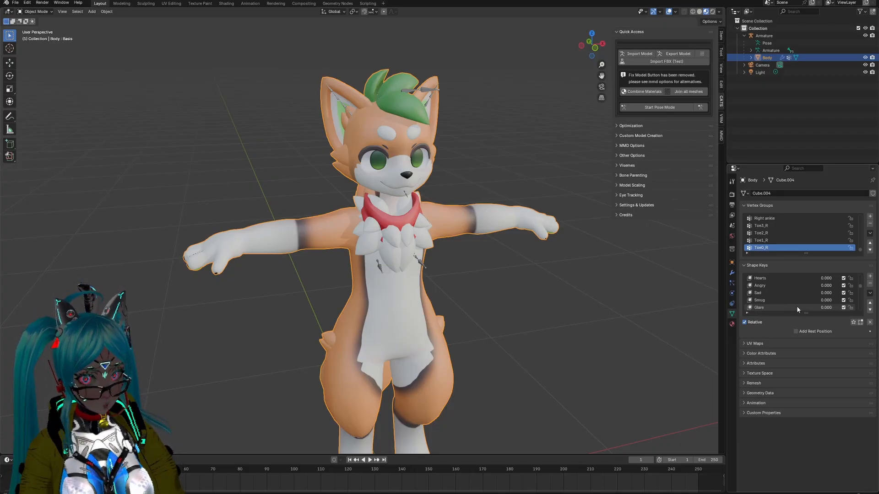
scroll(797, 309, "down", 8)
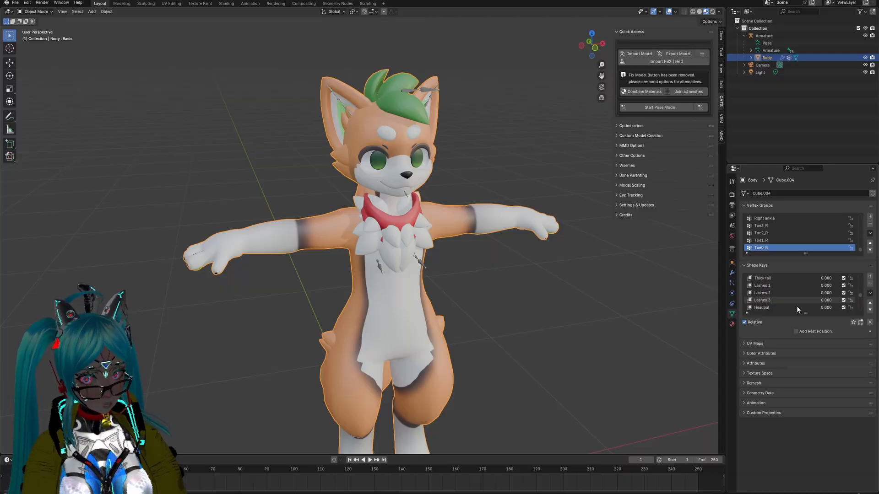
scroll(797, 306, "down", 10)
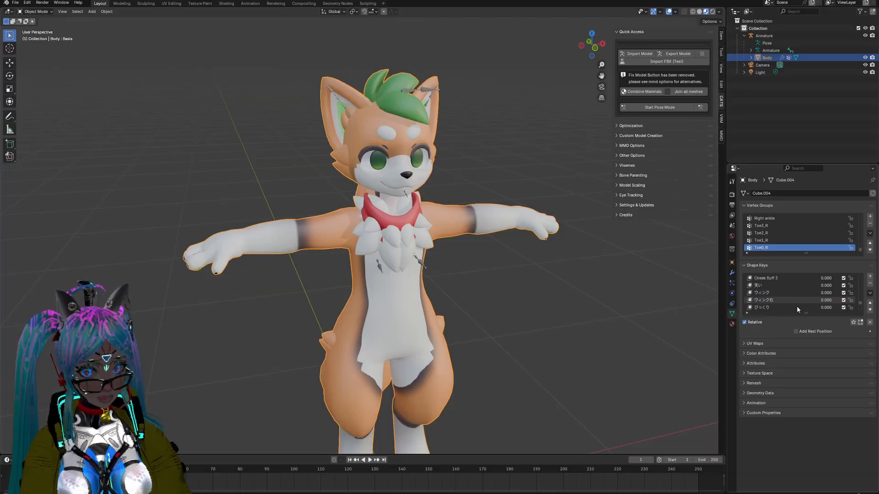
scroll(797, 310, "down", 5)
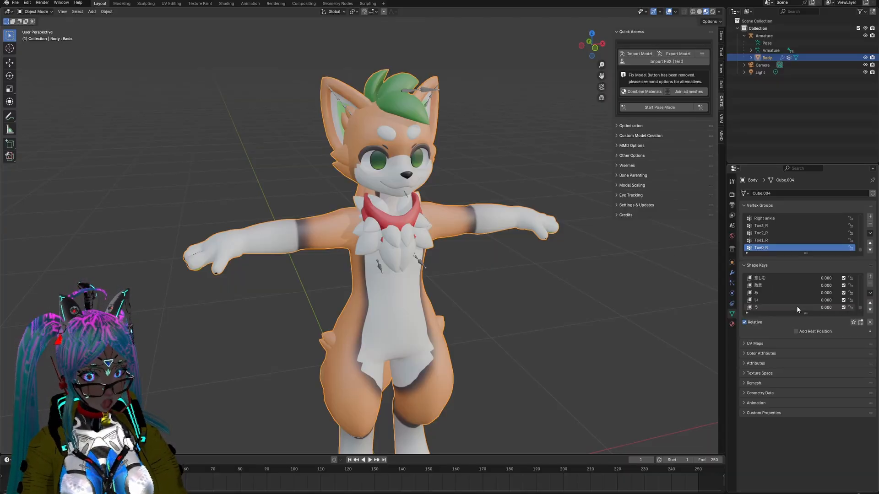
scroll(797, 306, "up", 5)
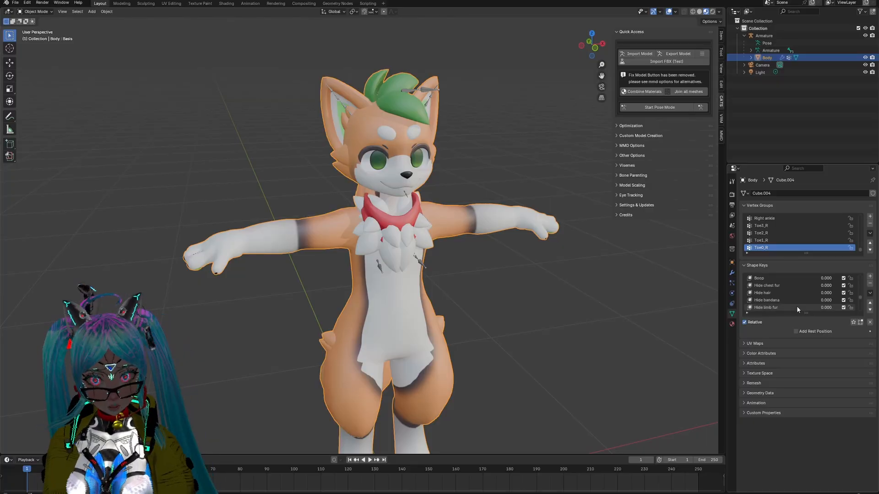
scroll(796, 305, "up", 5)
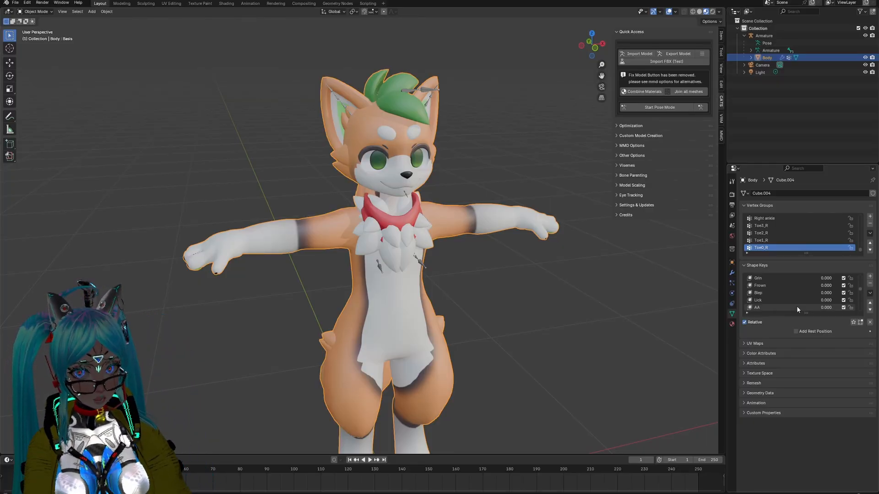
scroll(797, 305, "up", 5)
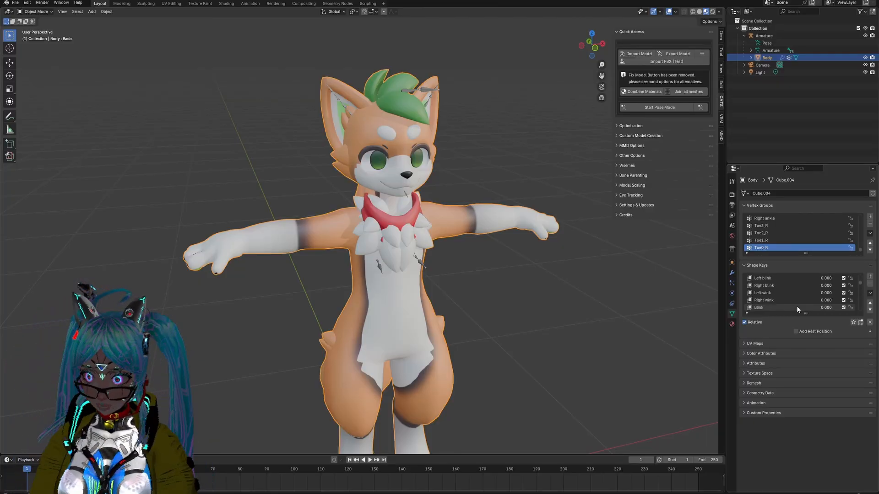
scroll(796, 306, "up", 3)
scroll(796, 306, "up", 3)
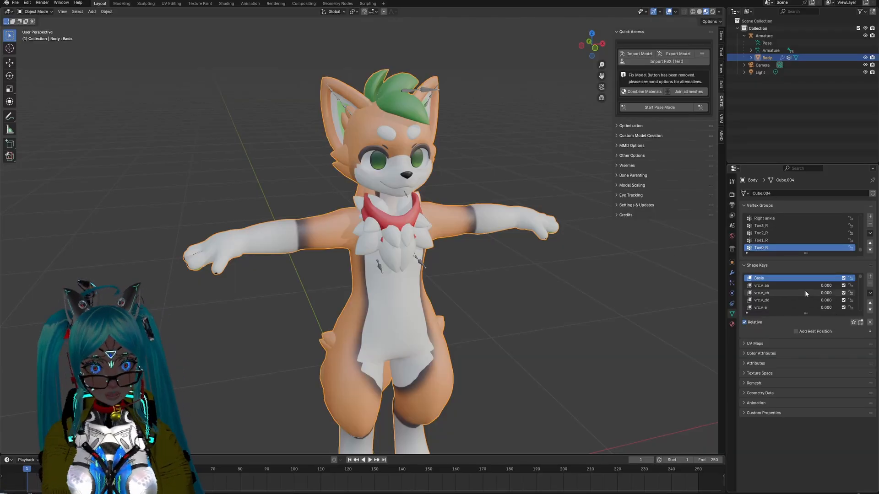
Step: Review the Body mesh's viseme, blink and facial expression shape keys again
scroll(805, 290, "down", 5)
scroll(798, 279, "down", 5)
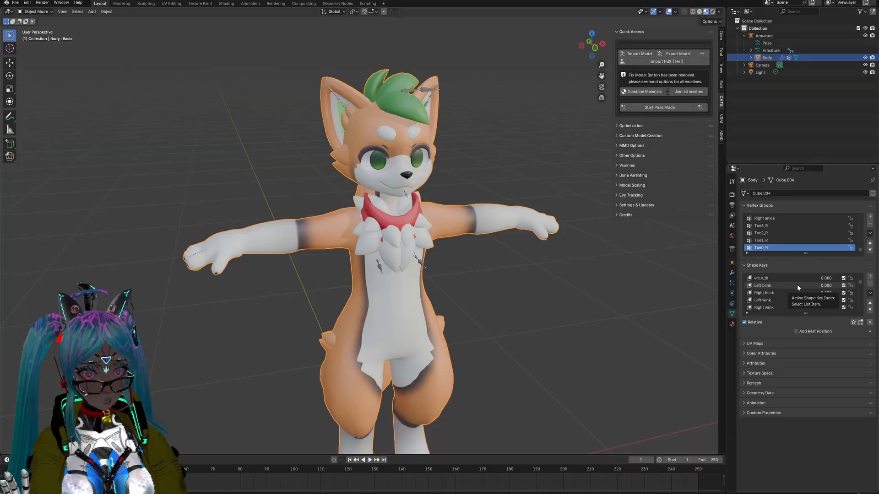
scroll(797, 289, "down", 5)
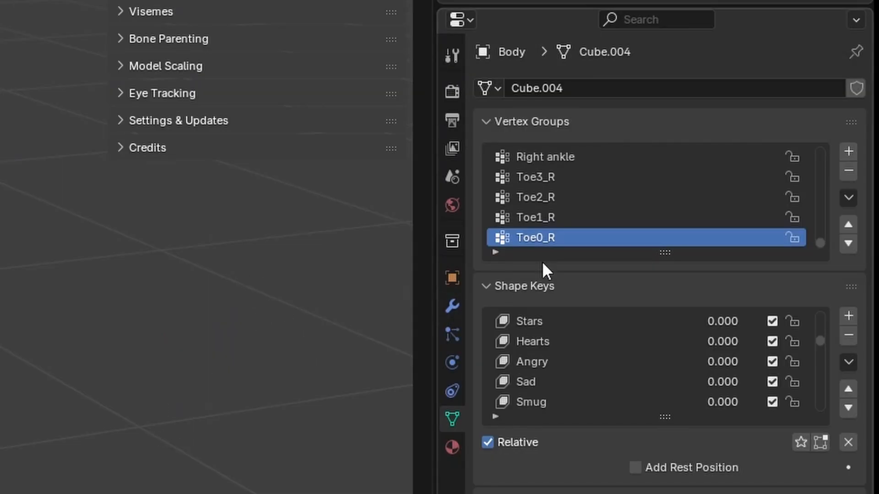
scroll(591, 369, "down", 1)
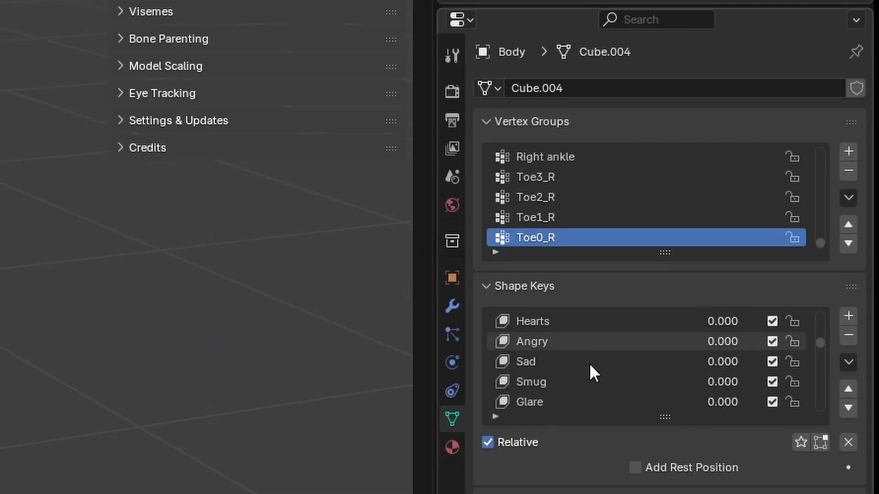
scroll(590, 365, "down", 2)
scroll(590, 365, "up", 5)
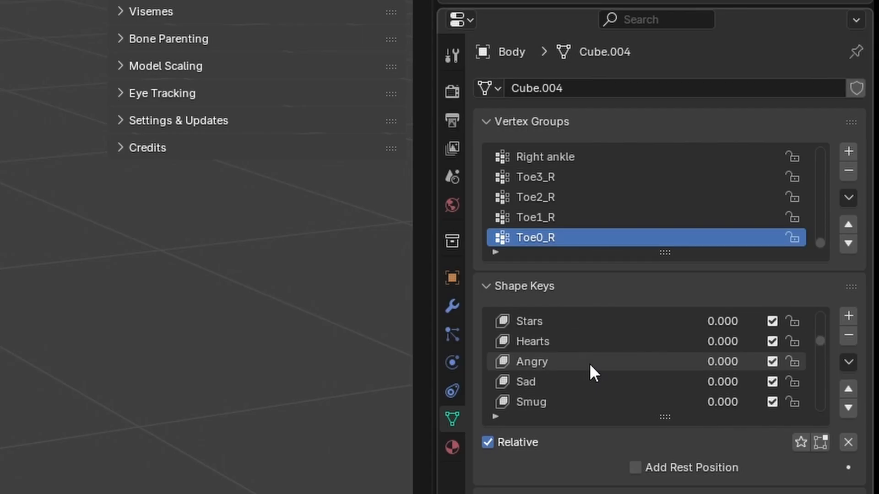
scroll(589, 363, "up", 3)
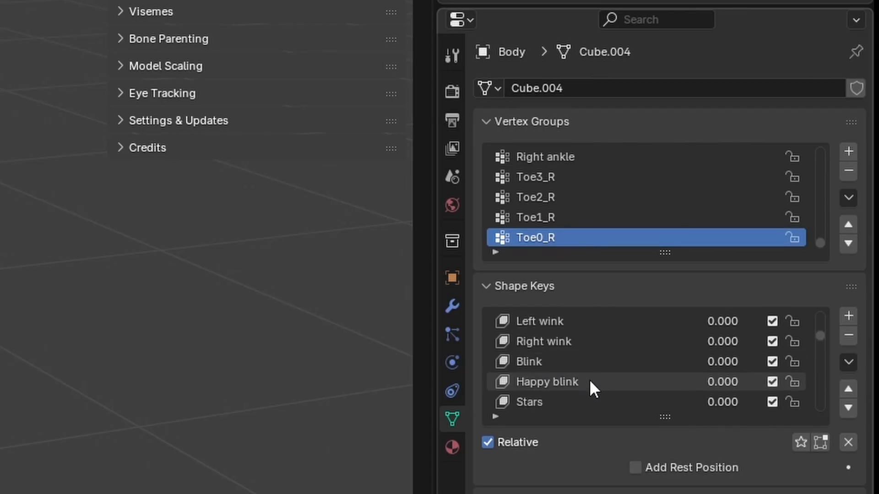
scroll(582, 382, "up", 8)
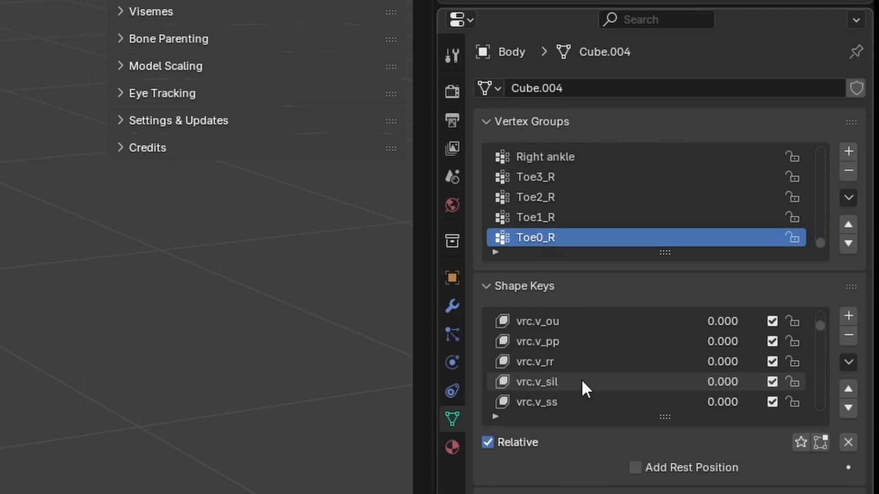
scroll(583, 382, "down", 5)
scroll(582, 383, "down", 5)
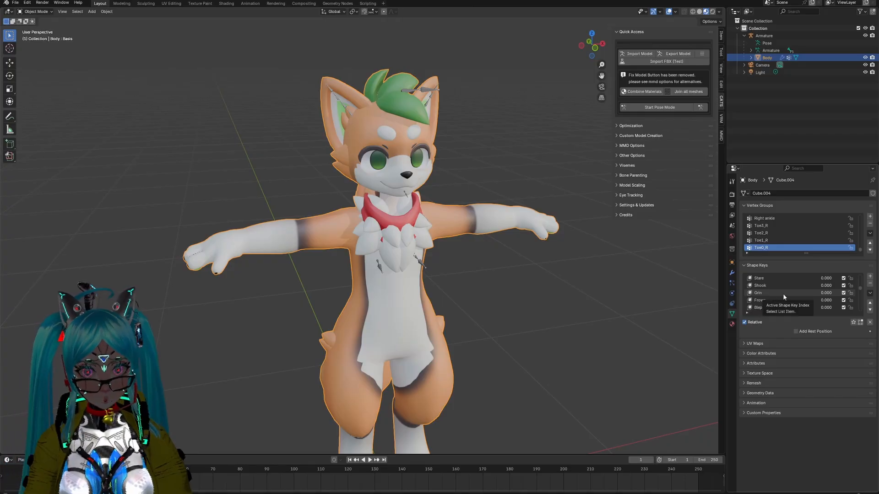
scroll(612, 353, "down", 5)
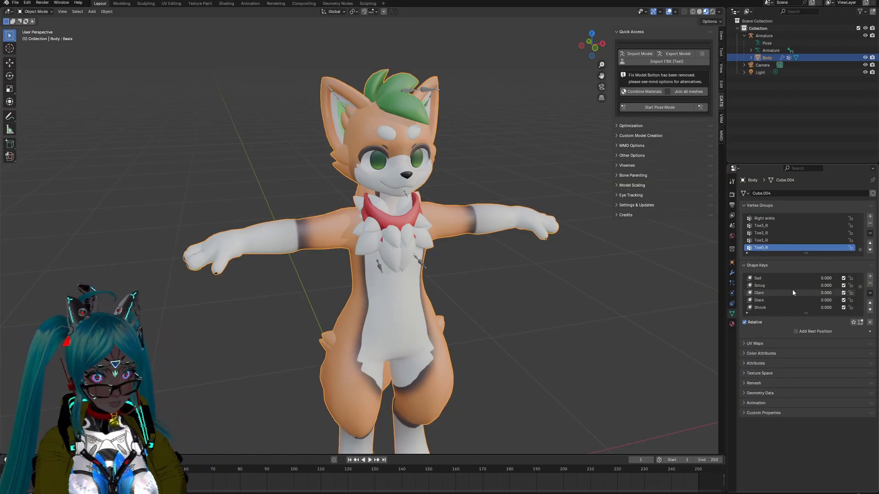
scroll(793, 292, "up", 5)
scroll(793, 292, "up", 2)
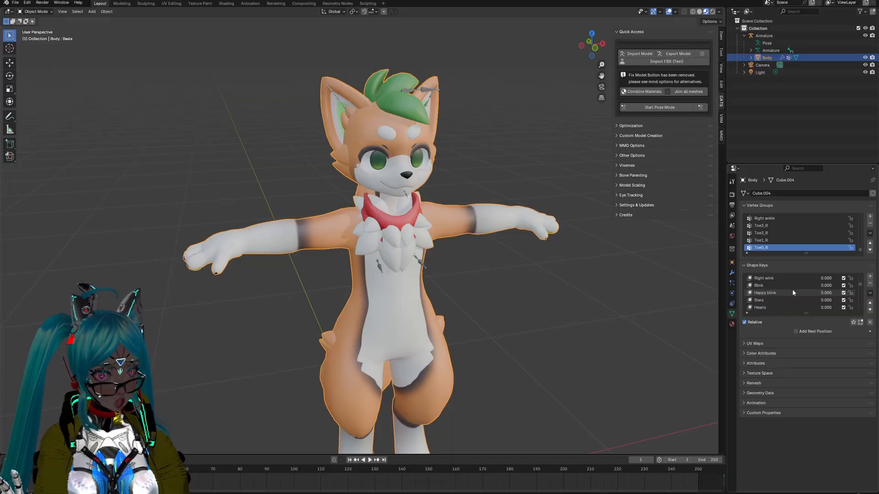
Step: Look through the Body mesh's headpat, boop and hide-option shape keys once more
scroll(793, 292, "down", 8)
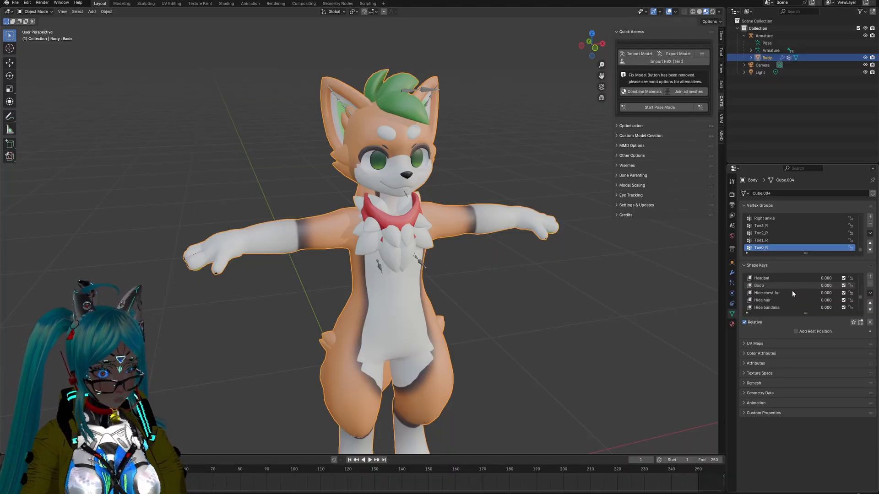
scroll(792, 291, "up", 10)
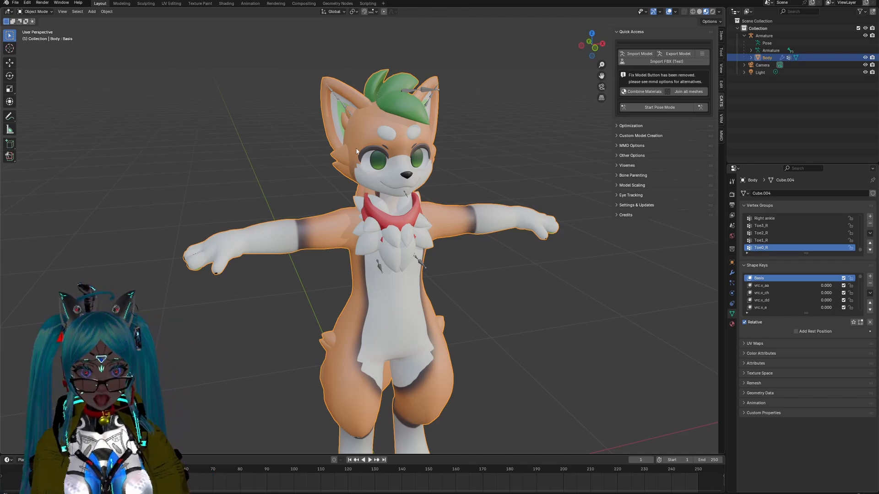
scroll(476, 228, "up", 3)
scroll(405, 174, "down", 1)
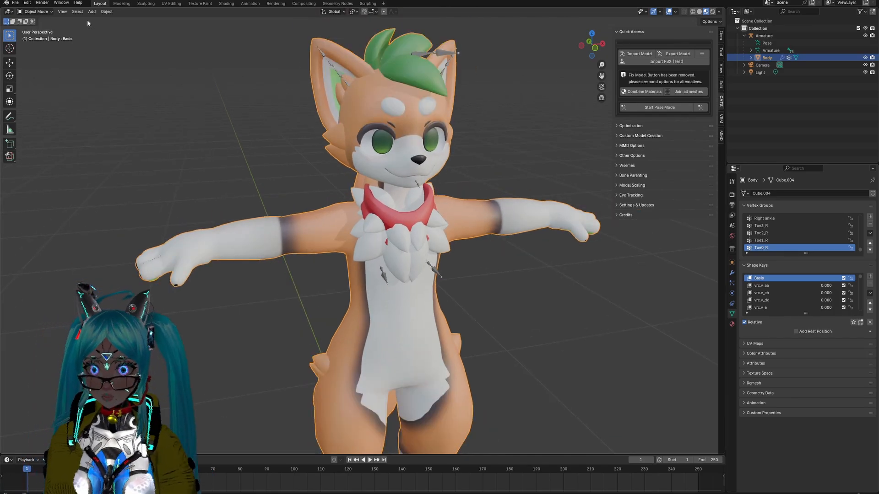
Step: Inspect the Body mesh's face and chest topology in Edit Mode with nothing selected, and return to Object Mode
left_click(47, 13)
left_click(33, 36)
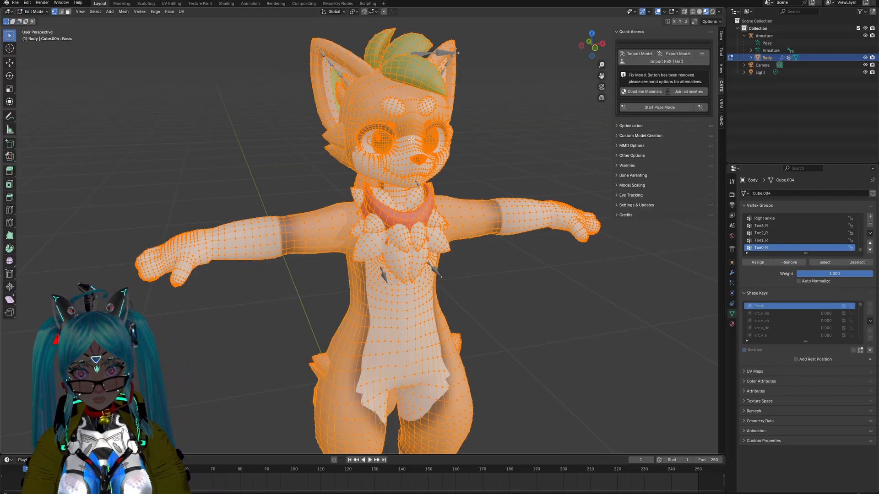
scroll(380, 167, "up", 3)
mouse_move(401, 124)
middle_mouse_down()
mouse_move(382, 124)
mouse_move(393, 128)
middle_mouse_up()
scroll(364, 134, "up", 2)
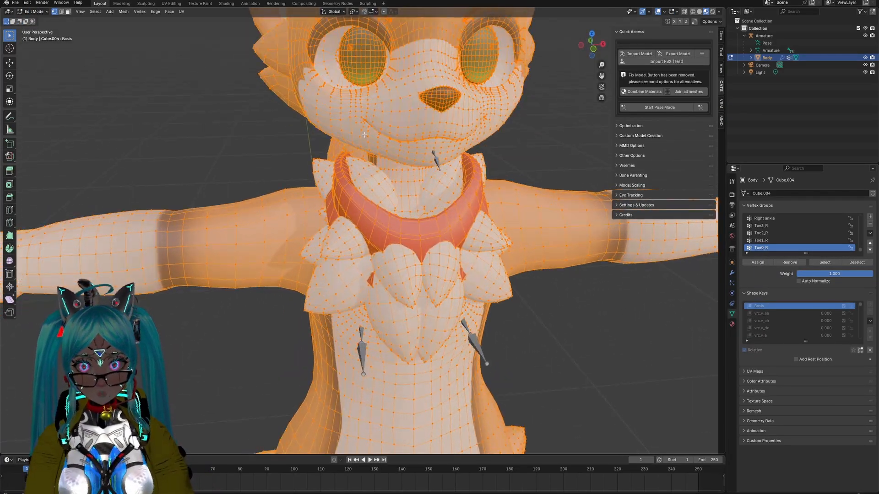
left_click(262, 76)
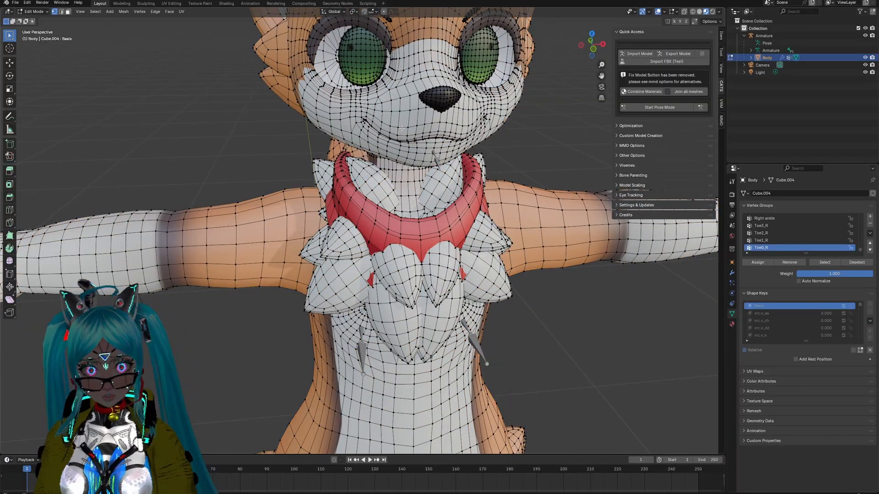
middle_click_drag(402, 128, 358, 184)
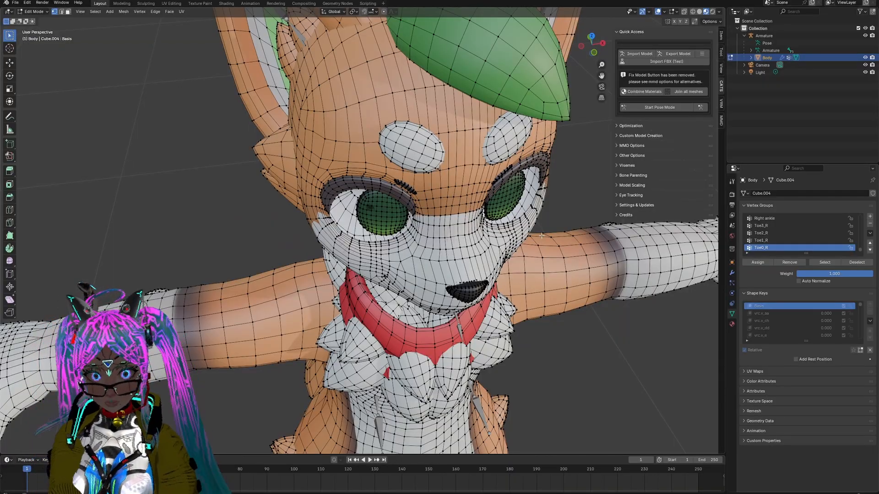
middle_click_drag(533, 245, 541, 208)
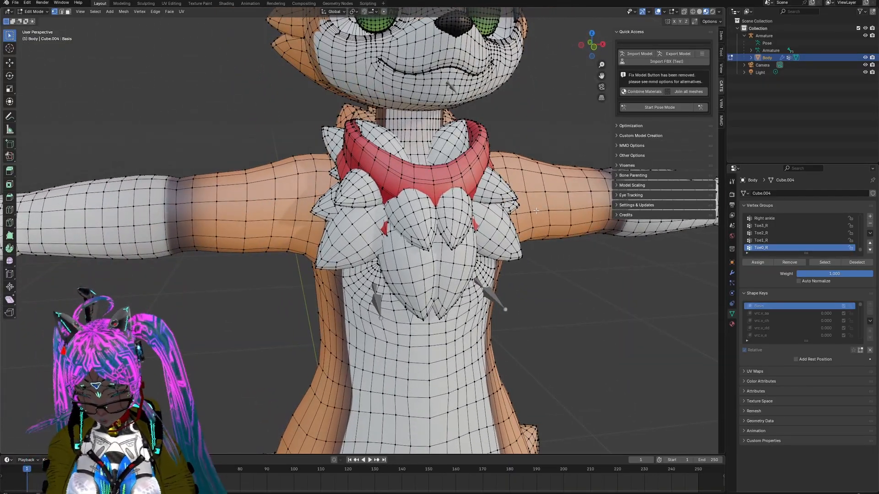
scroll(536, 211, "up", 18, "shift")
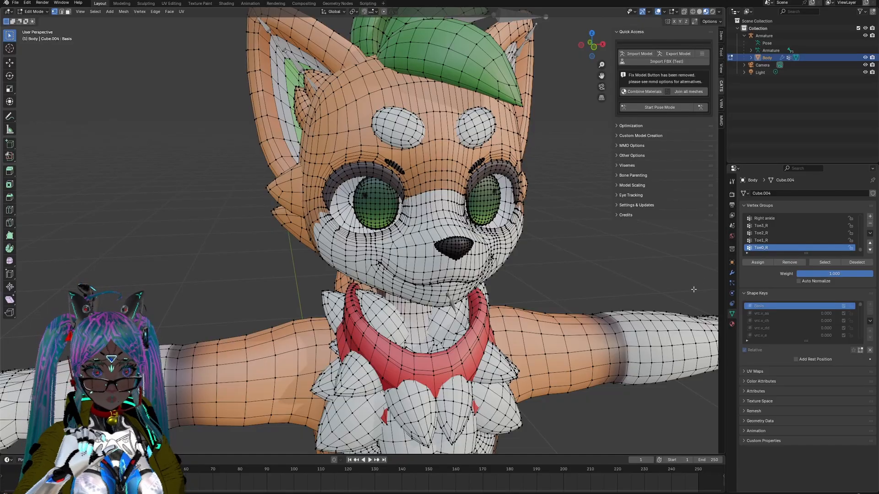
left_click(33, 12)
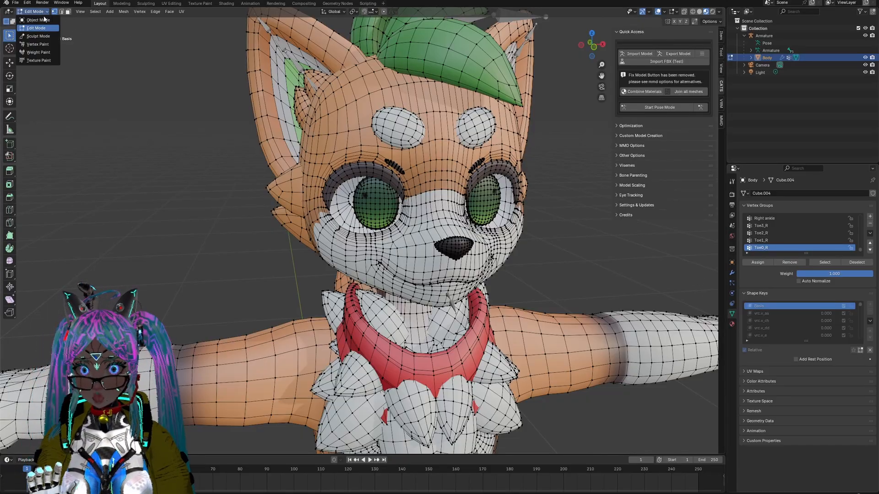
left_click(33, 20)
middle_click_drag(124, 81, 479, 234)
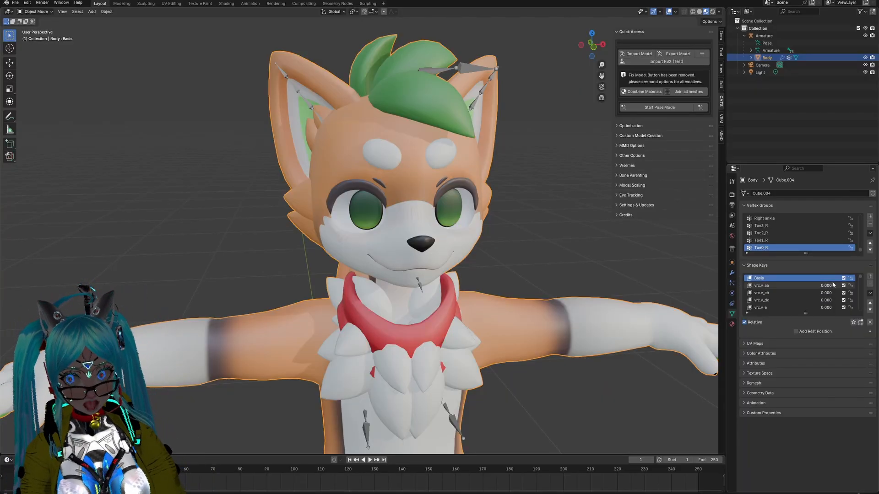
Step: Try the Grin shape key on the Body mesh, and look through its mouth, lash, hide-option and body shape keys
scroll(834, 287, "down", 1)
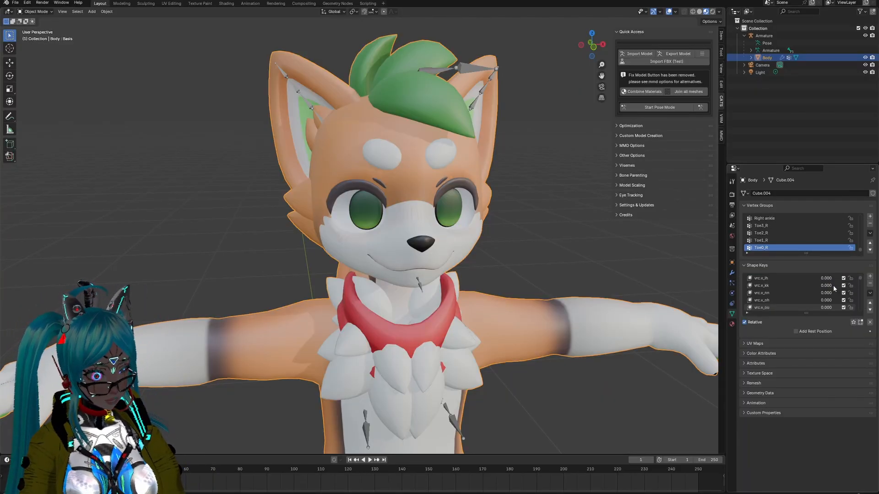
scroll(821, 288, "down", 10)
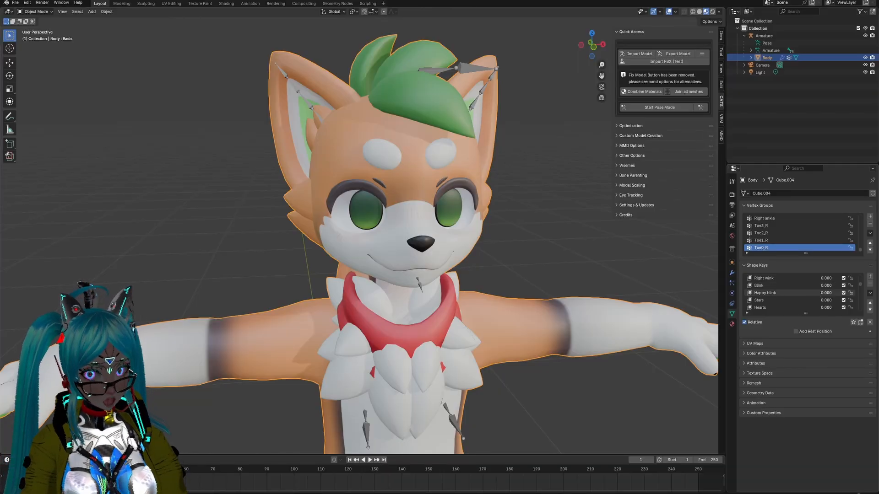
mouse_move(826, 293)
left_mouse_down()
mouse_move(860, 293)
mouse_move(826, 293)
left_mouse_up()
scroll(827, 293, "down", 5)
scroll(813, 304, "down", 4)
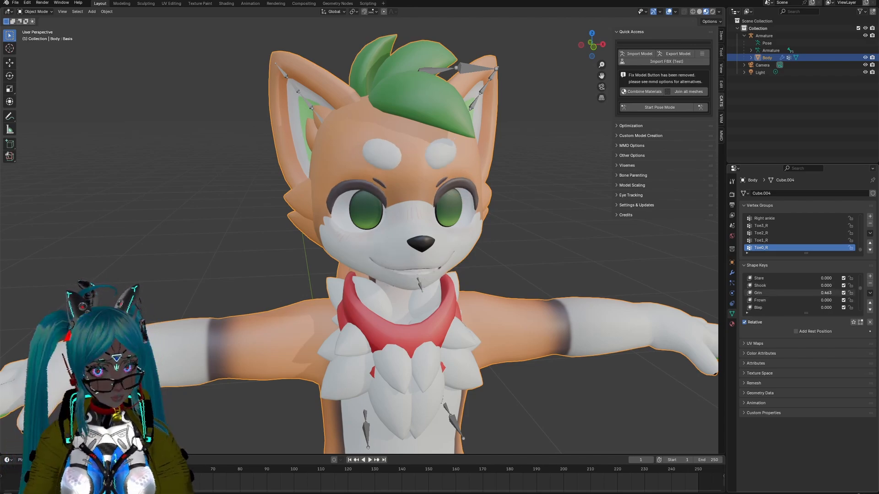
scroll(812, 292, "down", 3)
scroll(812, 292, "down", 6)
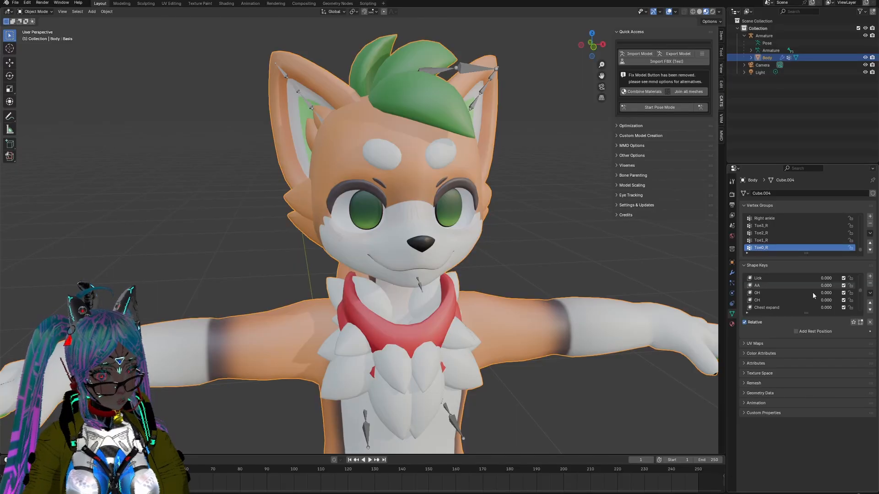
scroll(812, 292, "down", 6)
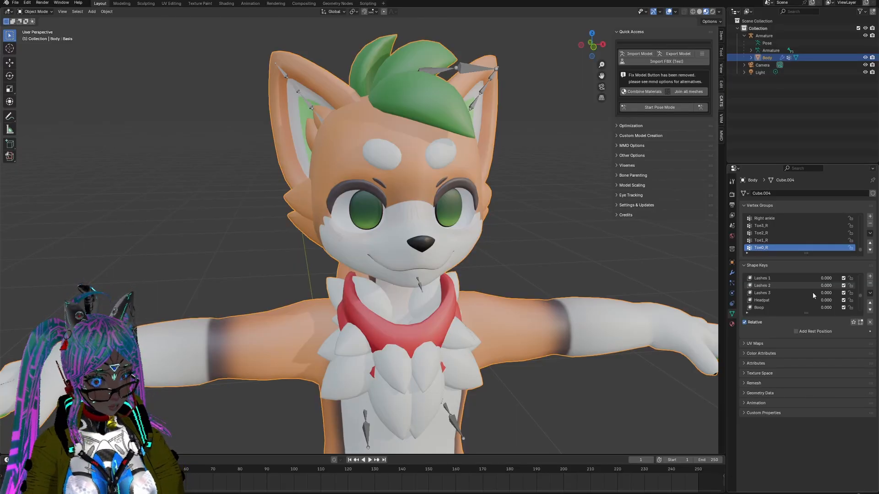
scroll(813, 292, "up", 4)
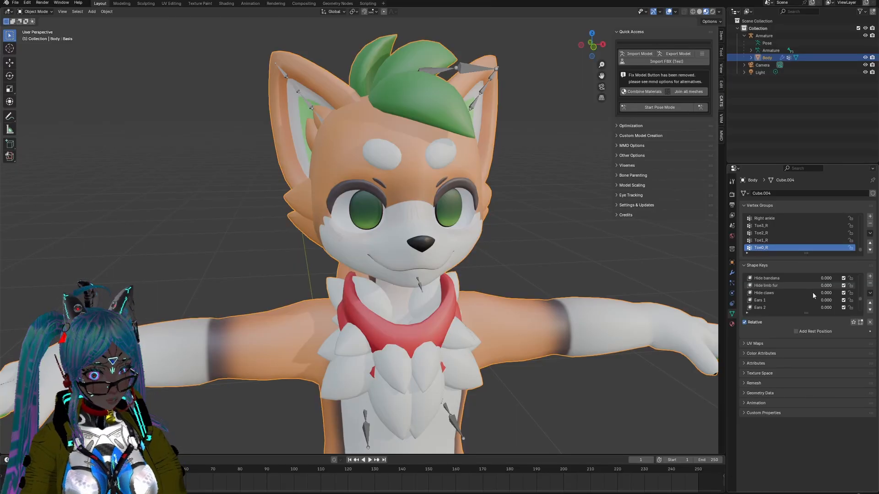
scroll(812, 292, "up", 4)
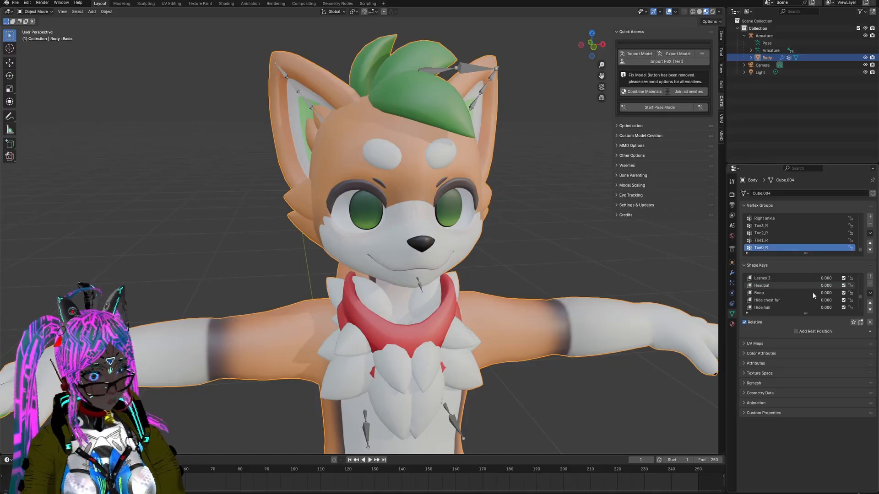
scroll(812, 292, "up", 5)
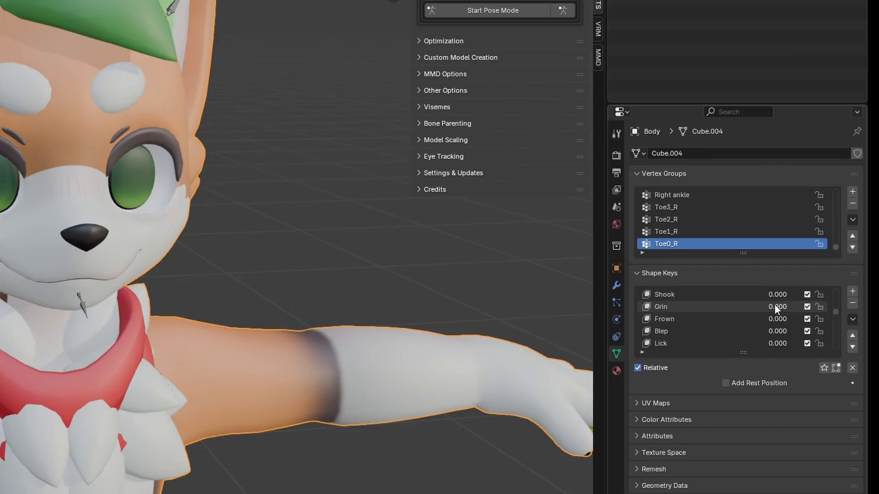
Step: Set the Body mesh's Grin and Happy blink shape keys to 1.000
left_click_drag(775, 304, 815, 304)
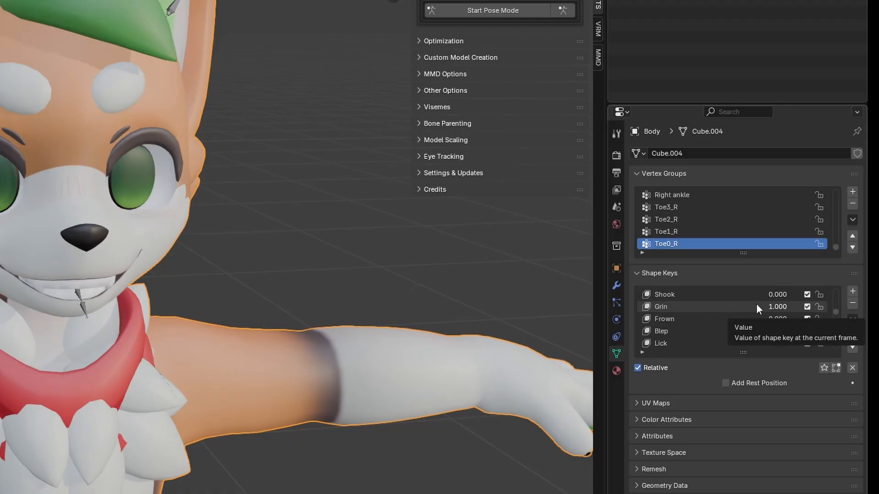
scroll(757, 304, "up", 4)
left_click_drag(771, 304, 811, 304)
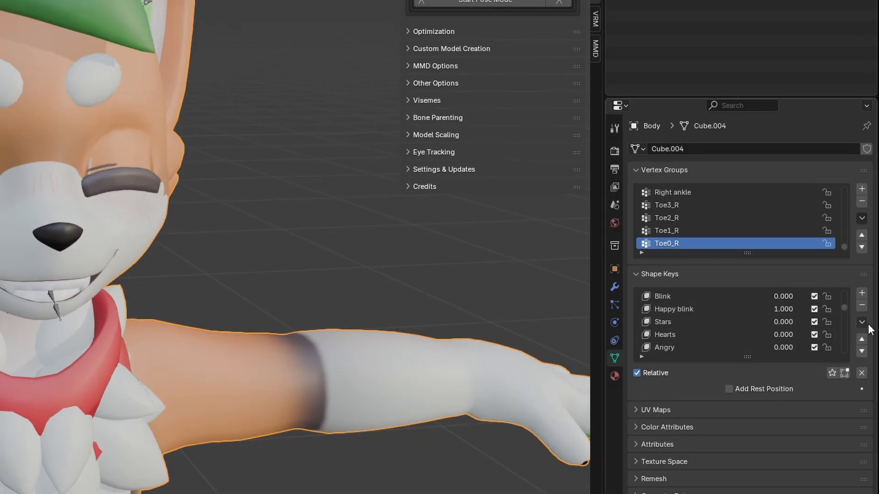
Step: Create a new shape key from the current mix of Grin and Happy blink
scroll(798, 324, "down", 4)
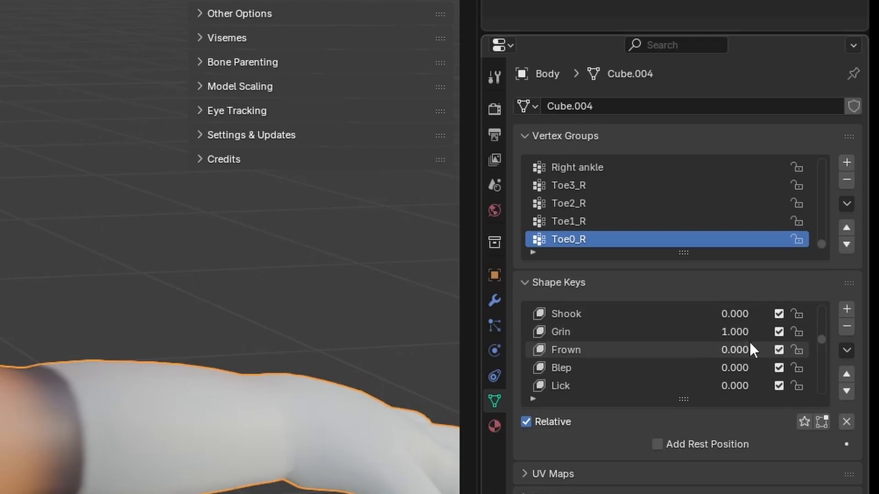
scroll(749, 341, "up", 7)
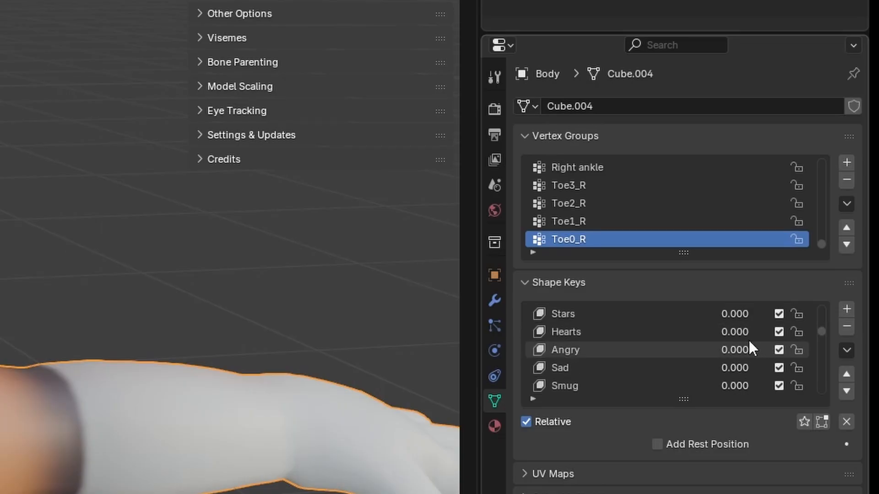
scroll(749, 339, "up", 3)
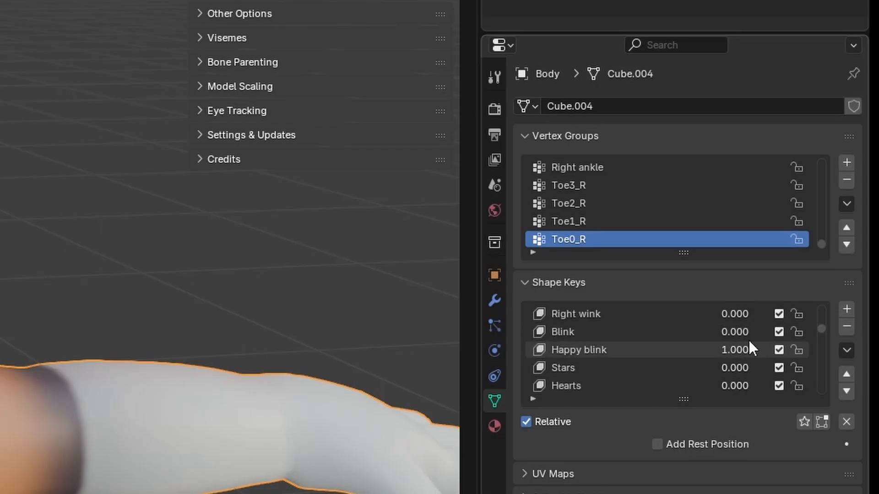
left_click(847, 350)
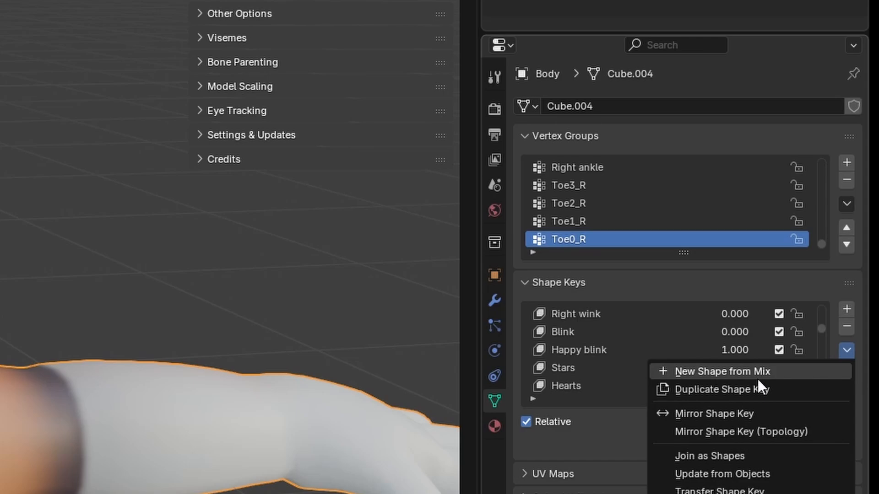
left_click(842, 357)
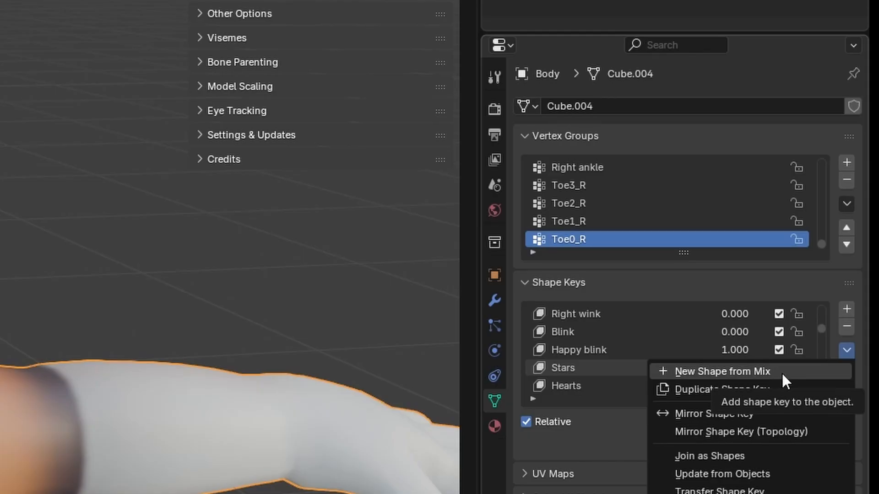
left_click(782, 372)
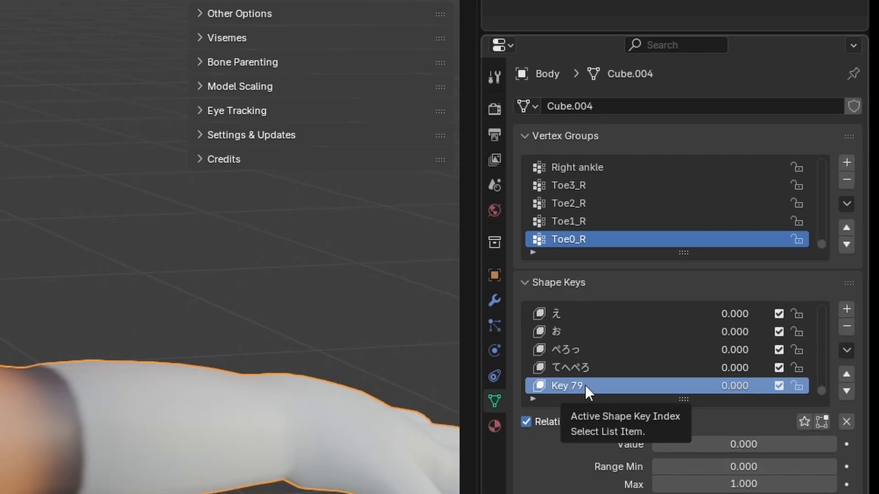
Step: Reset the Grin and Happy blink shape keys to 0.000
scroll(732, 385, "up", 10)
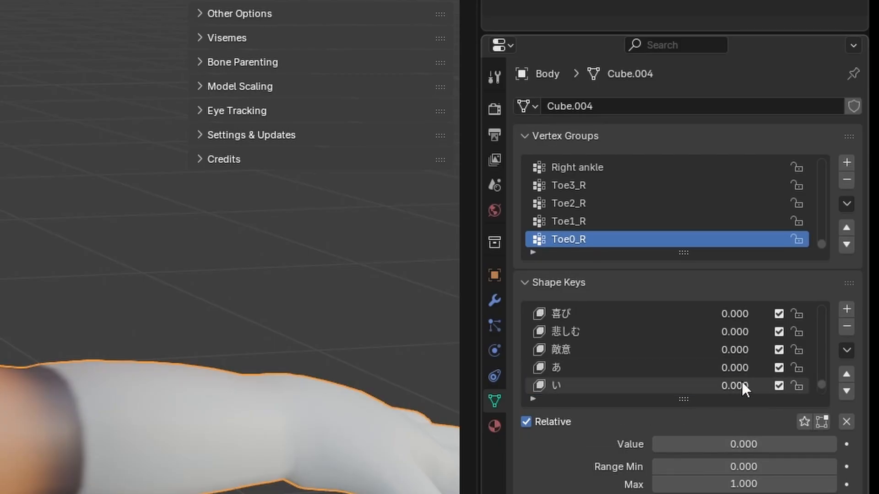
scroll(741, 385, "up", 20)
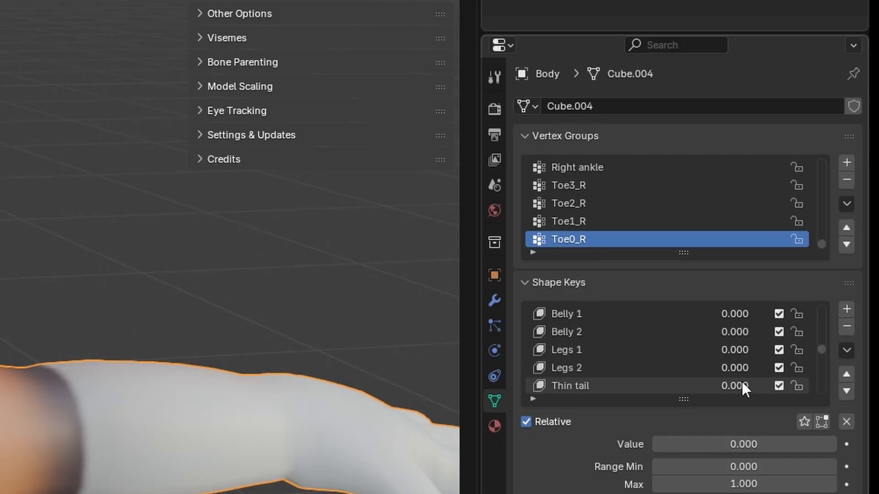
scroll(742, 386, "up", 5)
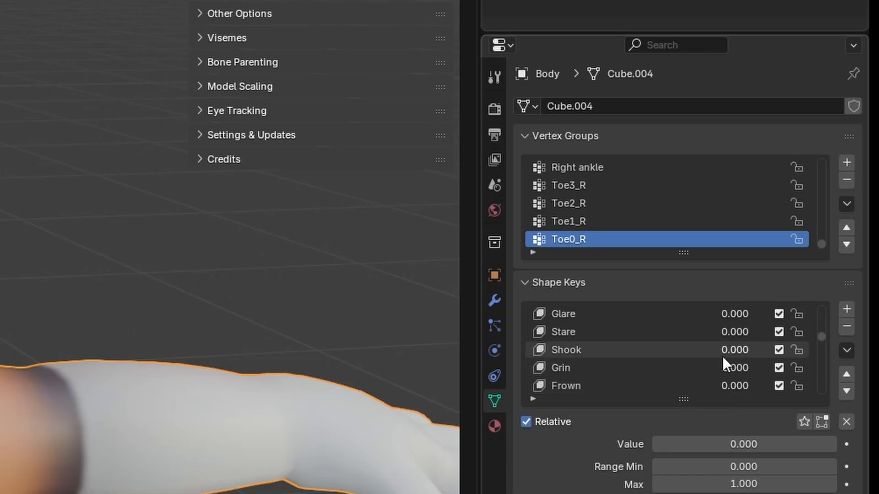
left_click_drag(745, 366, 699, 365)
scroll(741, 353, "up", 4)
scroll(740, 353, "down", 5)
scroll(740, 353, "up", 7)
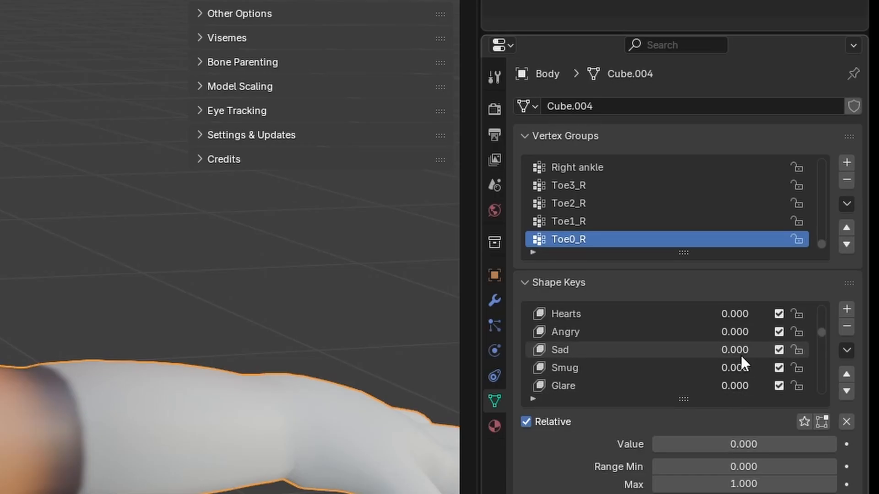
left_click_drag(749, 316, 707, 316)
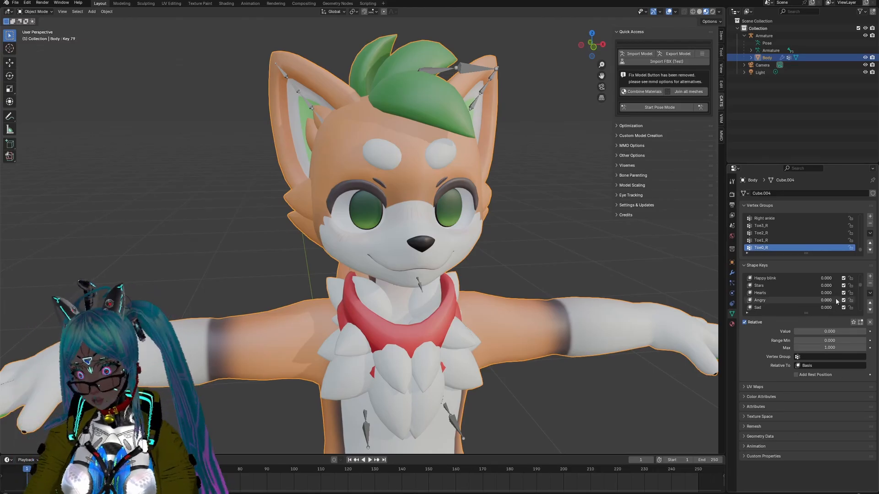
Step: Set the new mixed shape key at the end of the list, Key 79, to 1.000
scroll(832, 297, "down", 20)
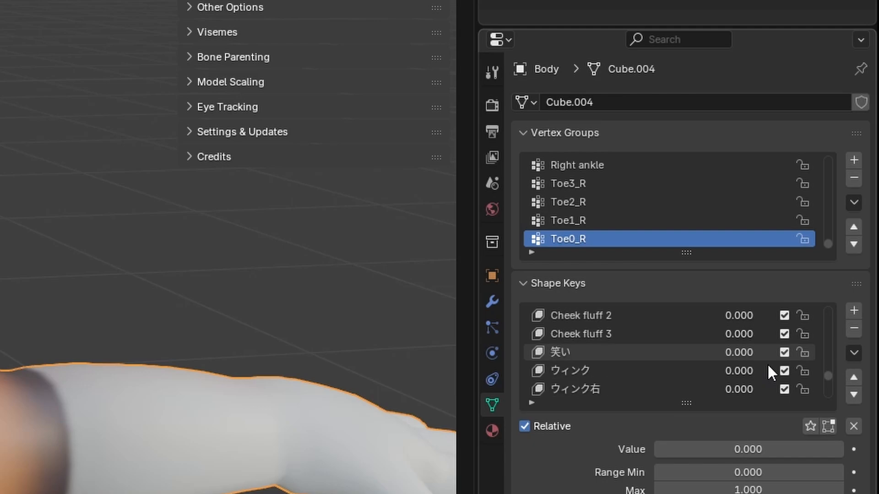
scroll(767, 368, "down", 4)
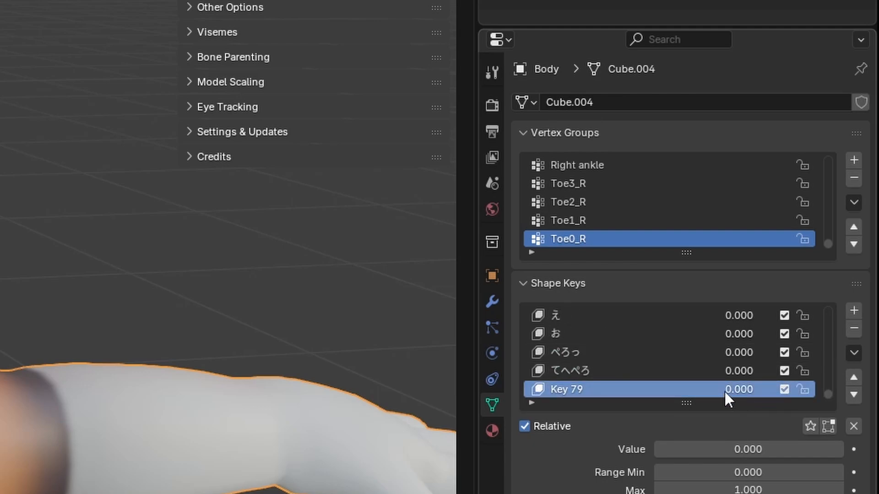
left_click_drag(733, 390, 824, 390)
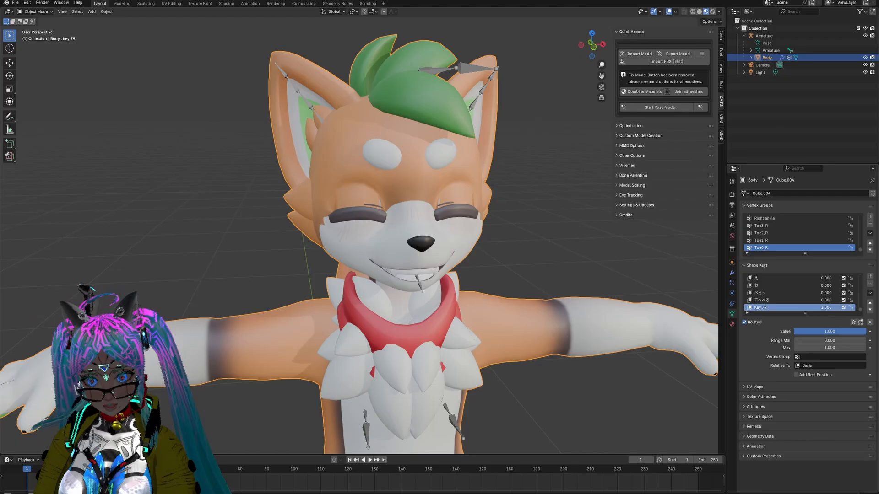
Step: Reset the new mixed shape key, Key 79, to 0.000 and rename it Happy
left_click_drag(751, 390, 659, 390)
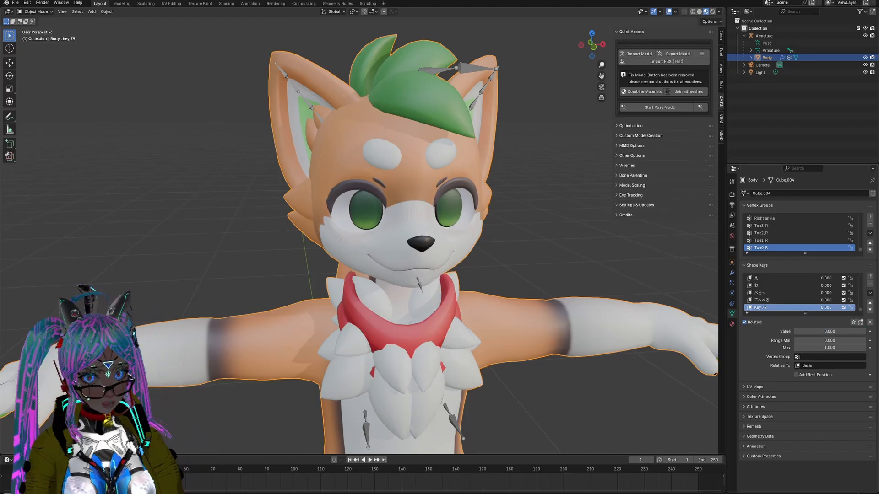
double_click(762, 308)
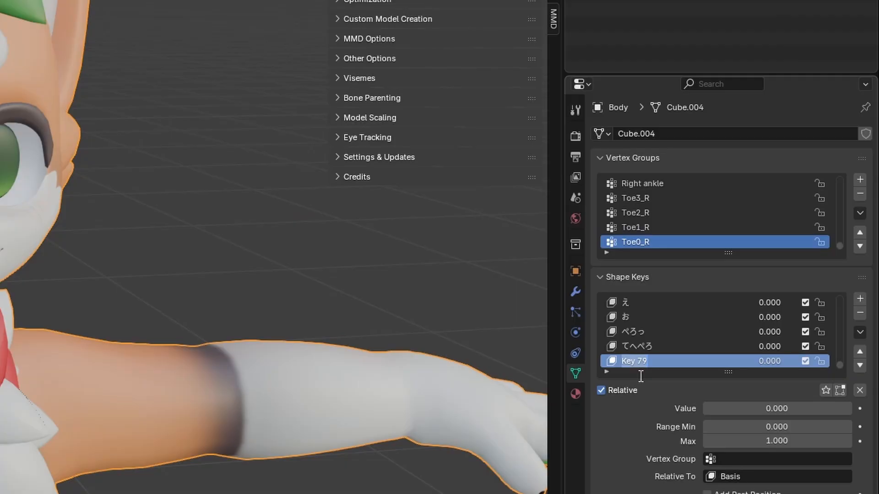
type("Happy")
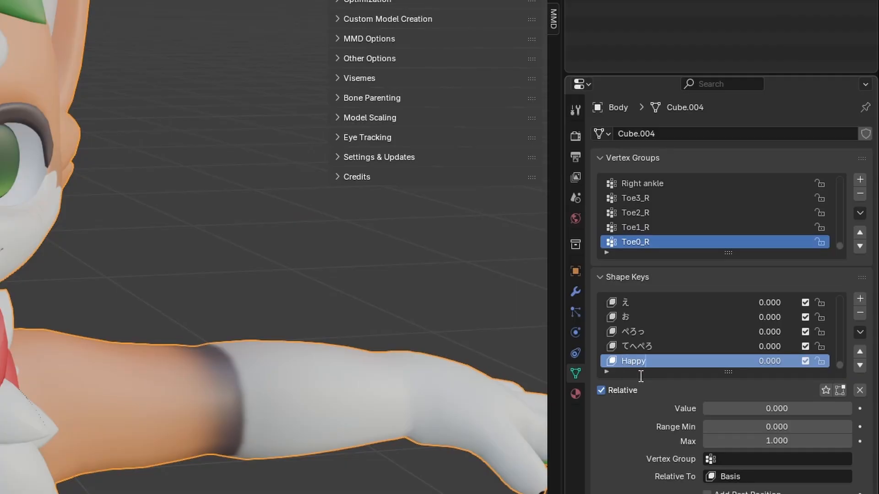
key("Return")
Step: Move the Happy shape key up the list until it sits between Hearts and Angry
left_click(863, 352)
left_click(863, 352)
left_click(863, 352)
left_click(864, 352)
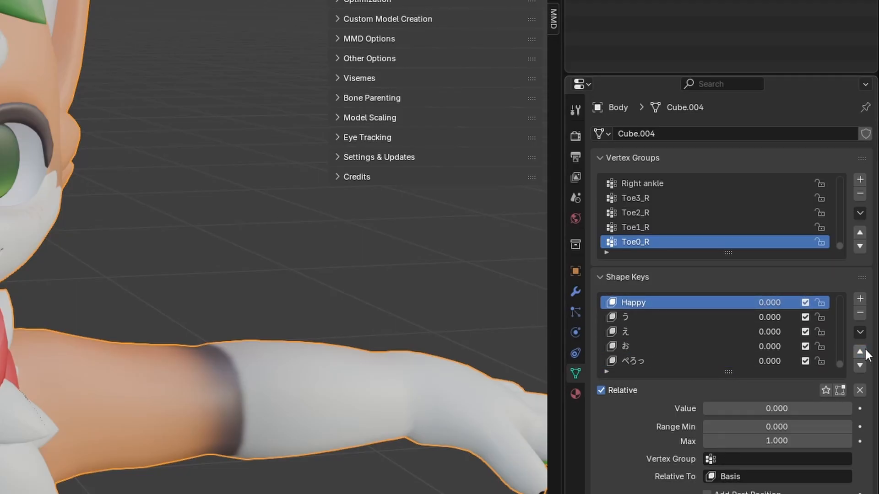
left_click(863, 352)
left_click(864, 352)
left_click(863, 352)
left_click(863, 352)
left_click(863, 352)
left_click(863, 352)
left_click(863, 352)
left_click(864, 352)
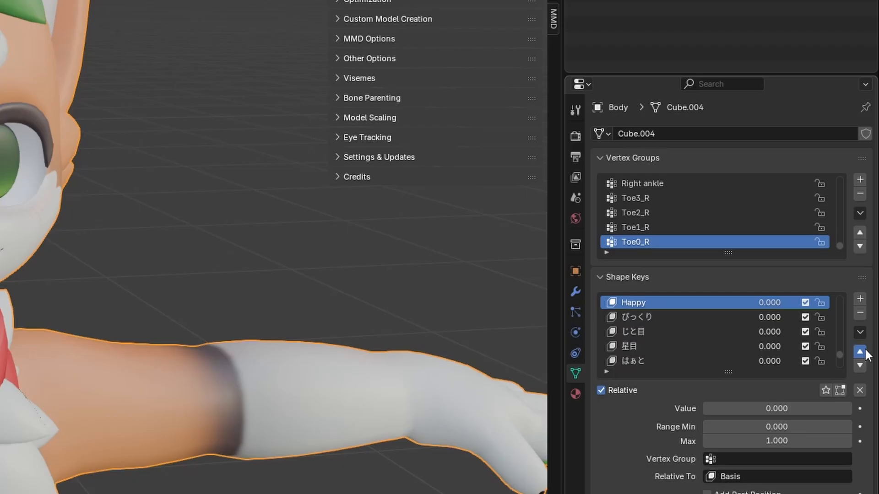
left_click(863, 352)
left_click(864, 353)
left_click(863, 352)
left_click(863, 352)
left_click(864, 352)
left_click(863, 352)
left_click(864, 352)
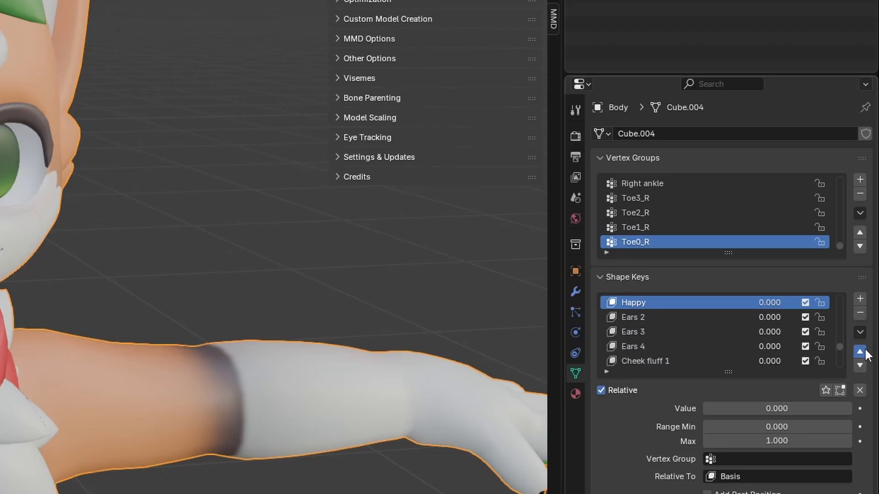
left_click(864, 352)
left_click(864, 352)
left_click(864, 352)
left_click(864, 352)
left_click(864, 352)
left_click(863, 352)
left_click(864, 352)
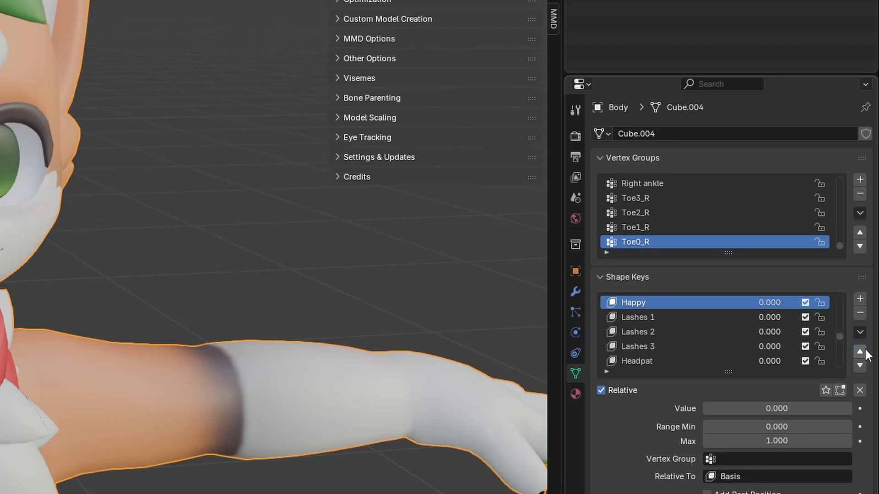
left_click(864, 352)
left_click(864, 352)
left_click(863, 352)
left_click(863, 353)
left_click(863, 352)
left_click(864, 352)
left_click(863, 353)
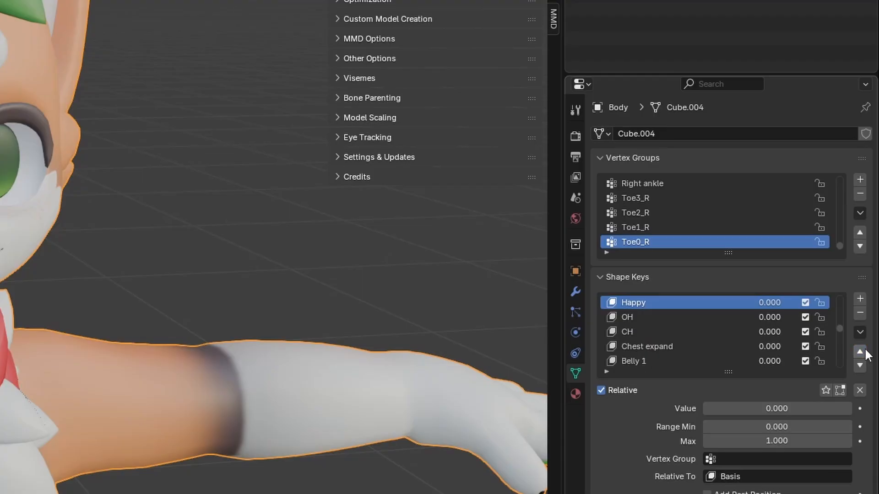
left_click(864, 352)
left_click(863, 352)
left_click(863, 352)
left_click(864, 352)
left_click(863, 352)
left_click(864, 352)
left_click(864, 352)
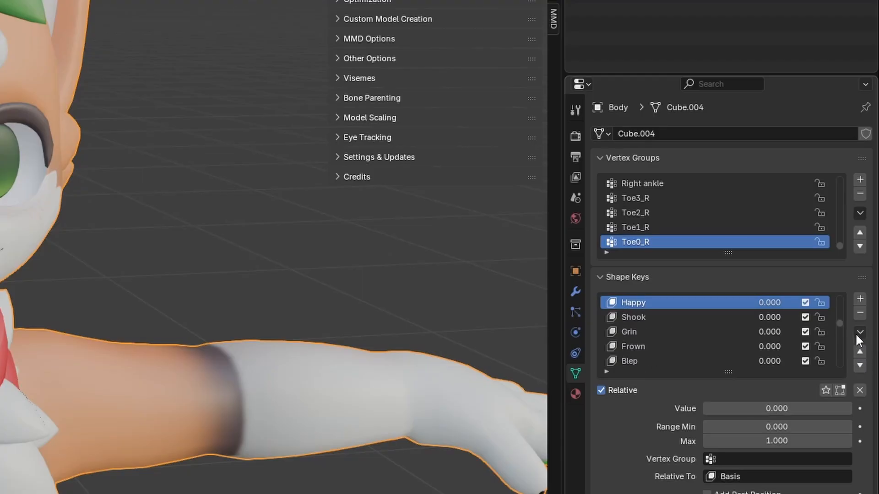
left_click(864, 352)
left_click(863, 352)
left_click(864, 352)
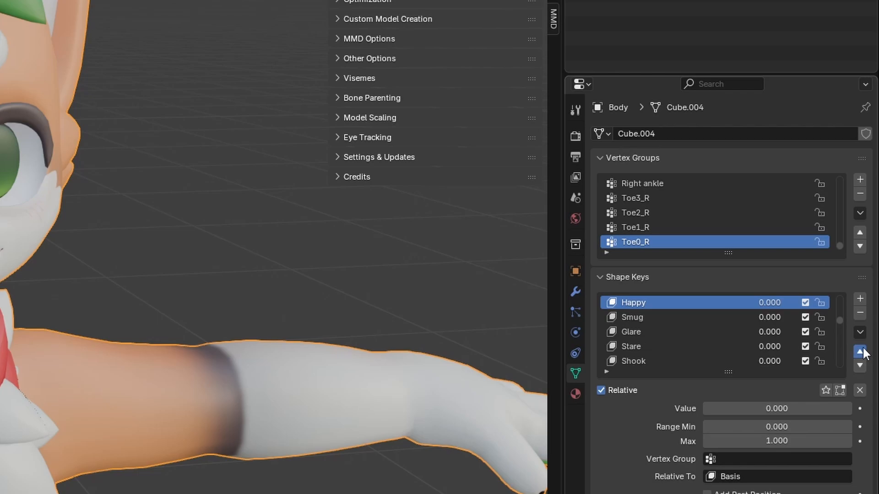
left_click(863, 352)
scroll(777, 332, "up", 2)
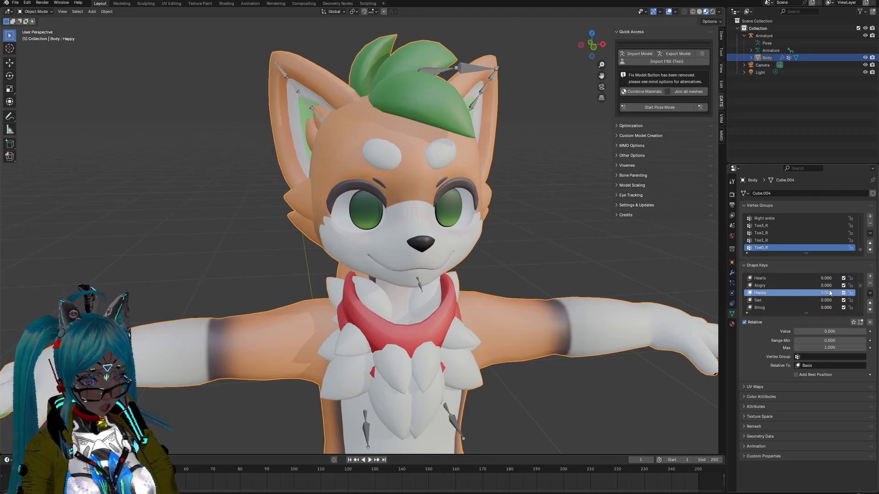
left_click(864, 303)
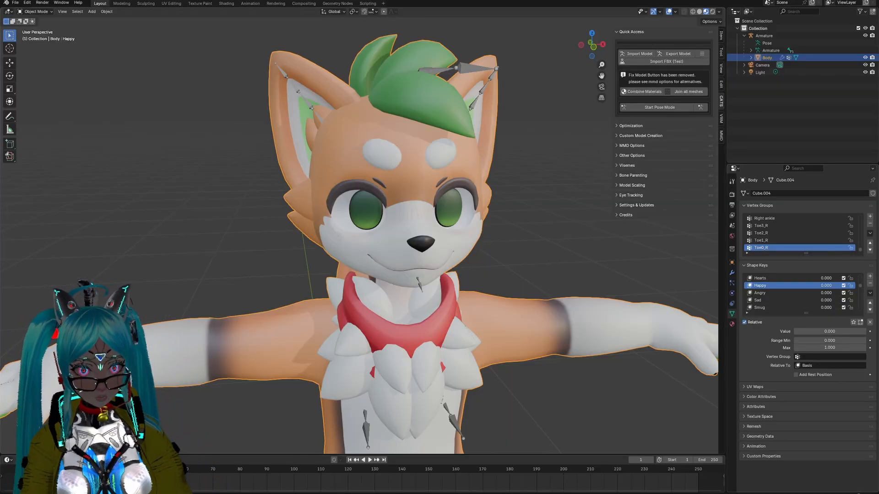
Step: Set the AA and Happy blink shape keys to 1.000 and create a new shape key from their mix
scroll(789, 284, "up", 5)
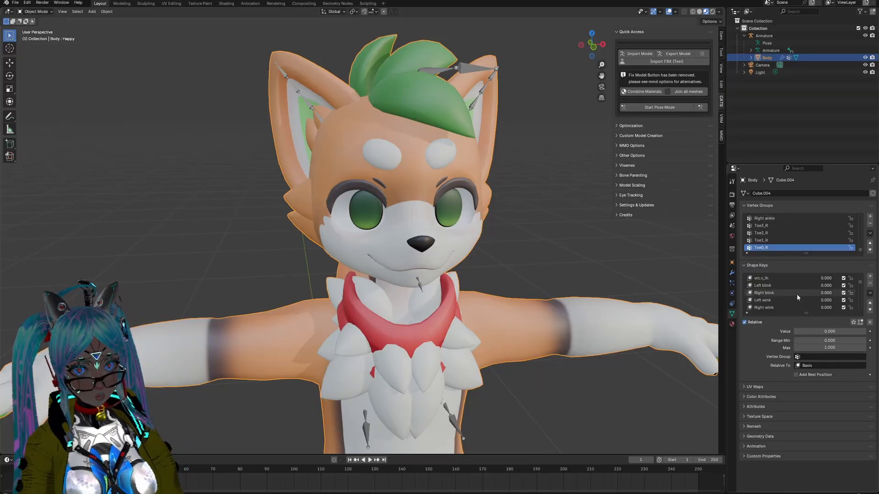
scroll(798, 295, "down", 5)
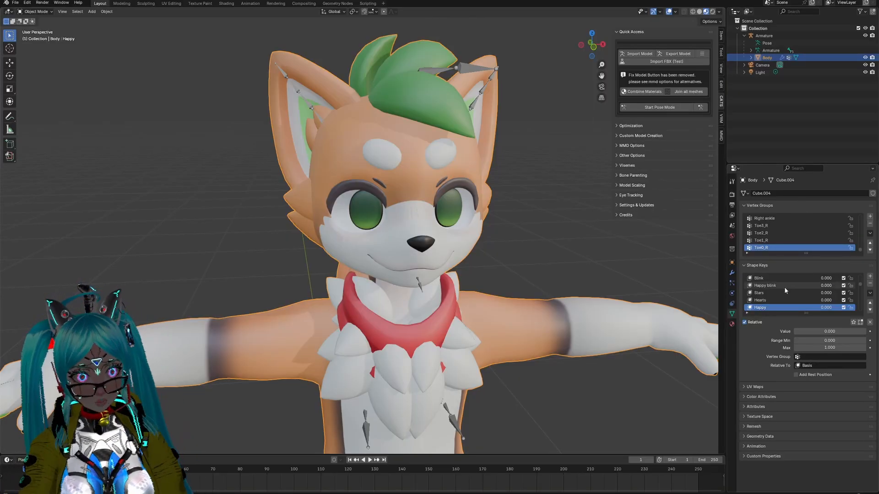
scroll(781, 288, "down", 5)
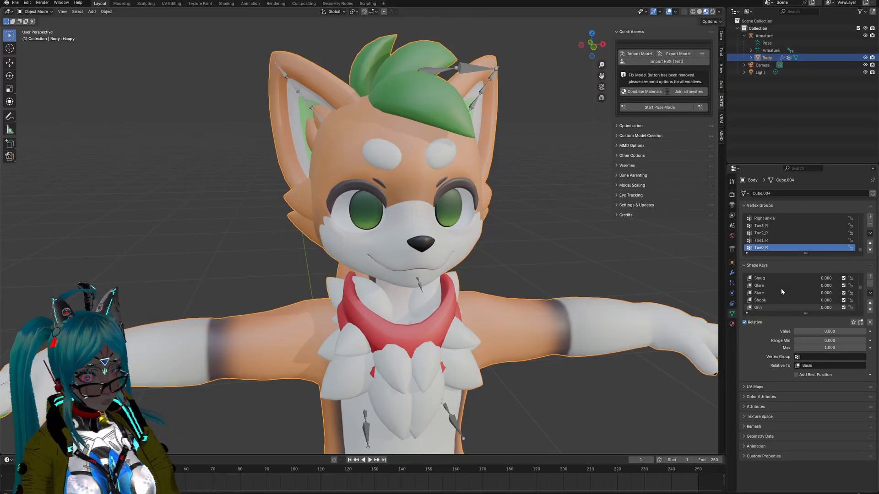
scroll(781, 291, "down", 1)
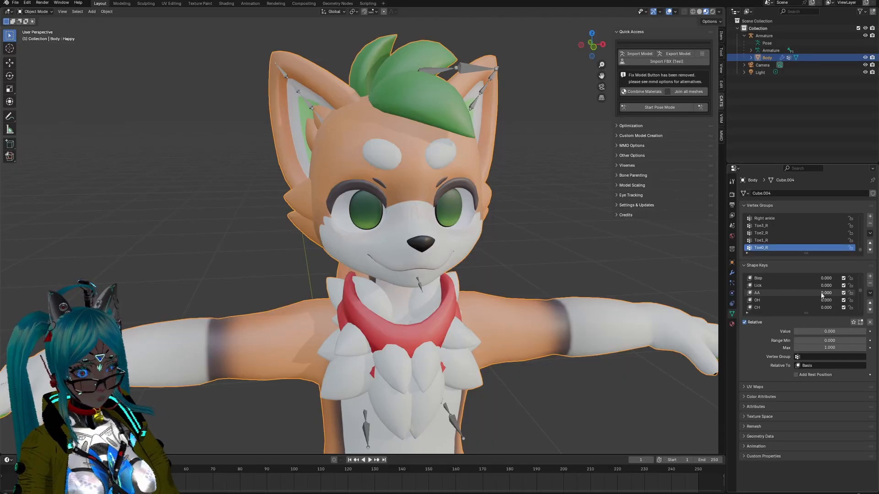
left_click_drag(822, 295, 852, 295)
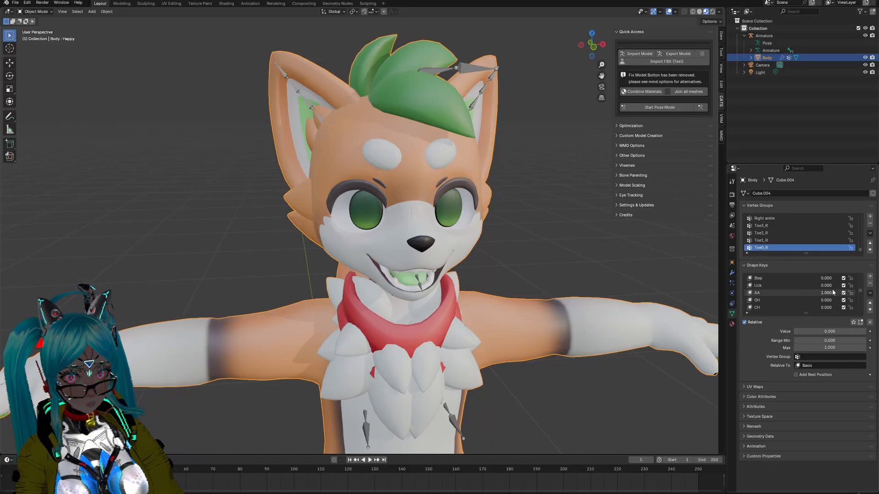
scroll(829, 292, "down", 8)
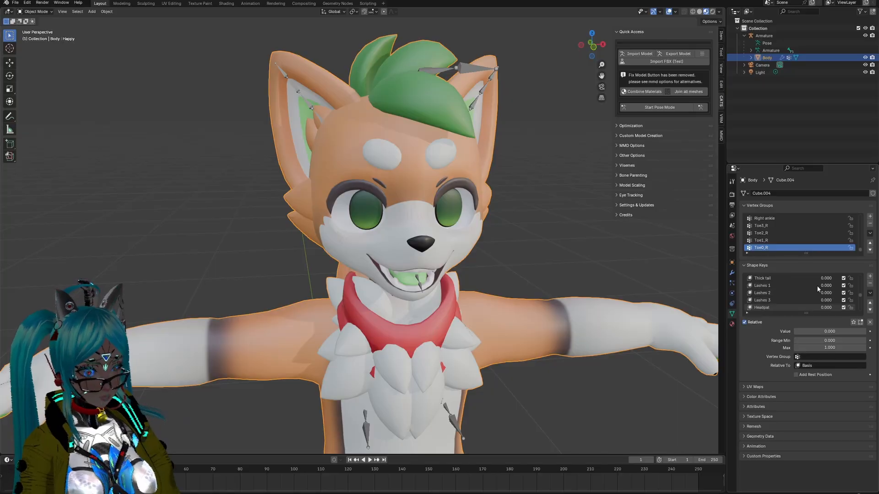
scroll(815, 286, "up", 5)
left_click_drag(815, 286, 847, 286)
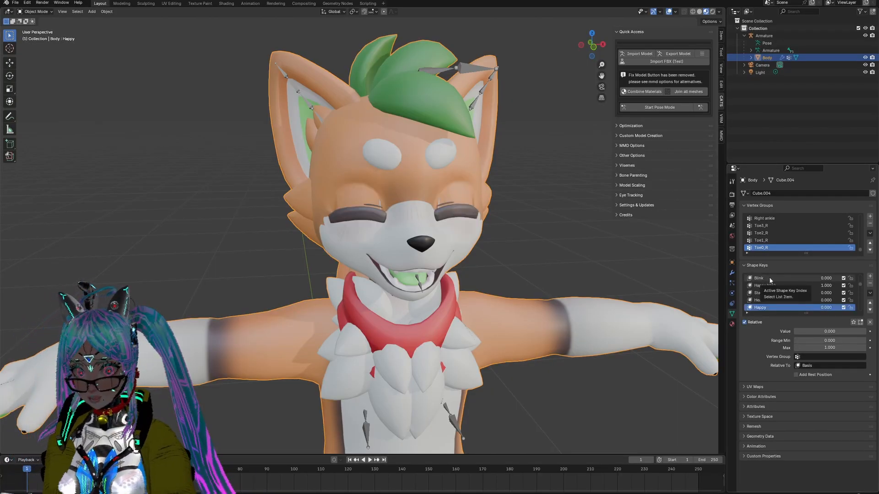
left_click(870, 292)
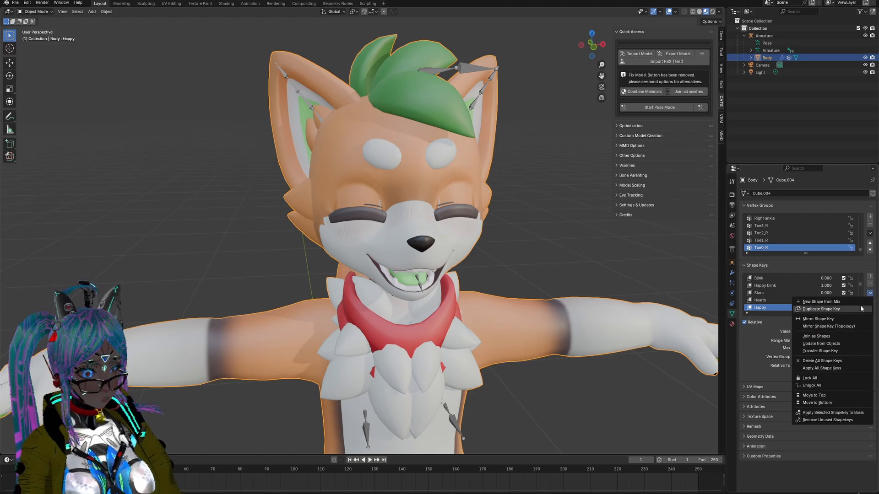
left_click(830, 302)
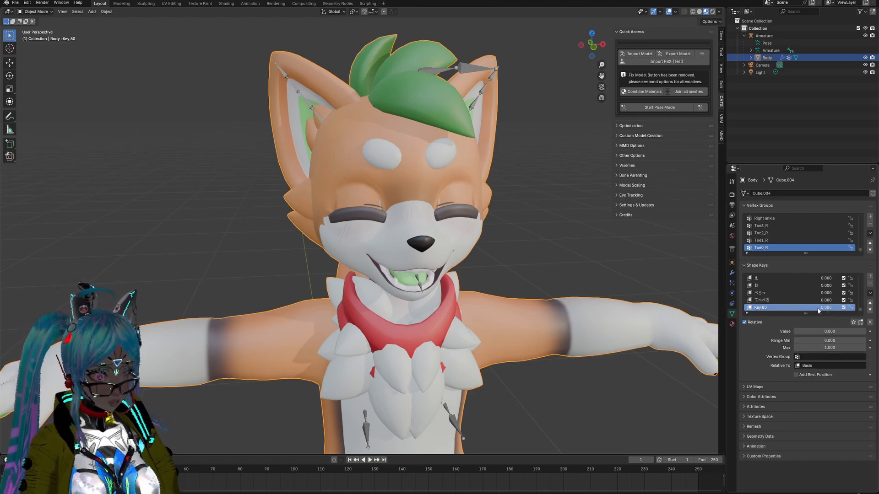
Step: Reset the AA and Happy blink shape keys to 0.000
scroll(833, 303, "up", 10)
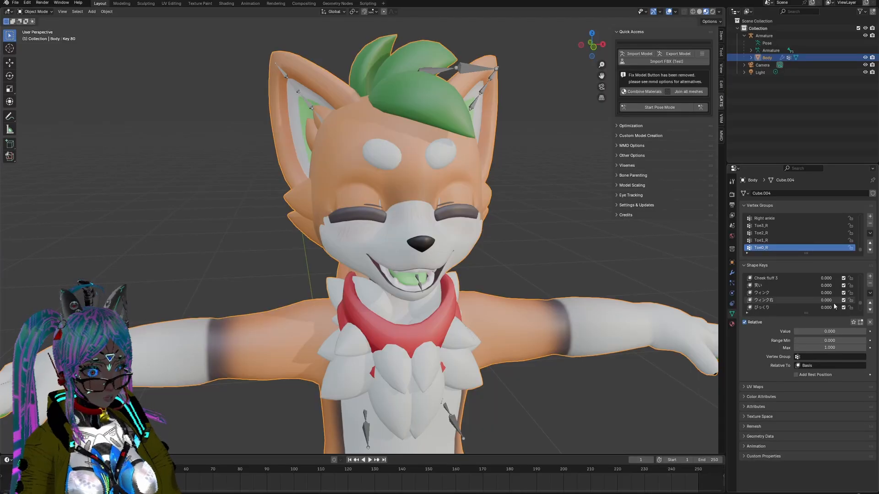
scroll(828, 304, "up", 5)
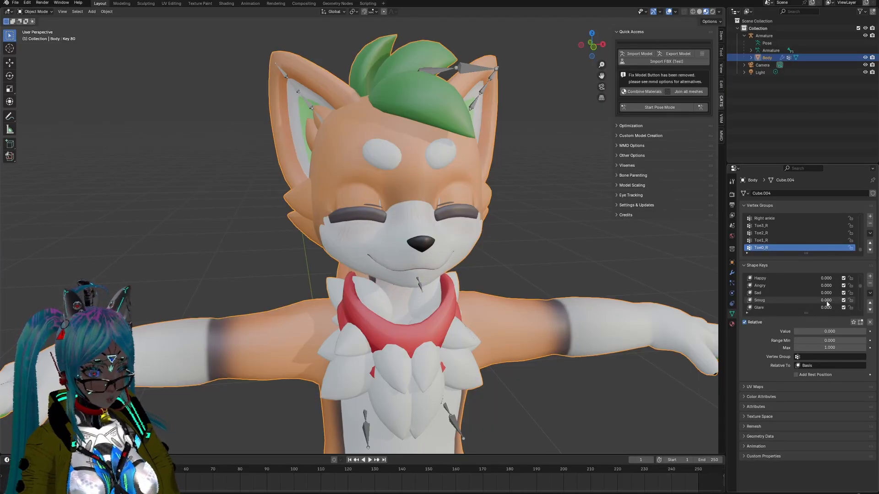
scroll(811, 292, "down", 15)
left_click_drag(831, 294, 820, 310)
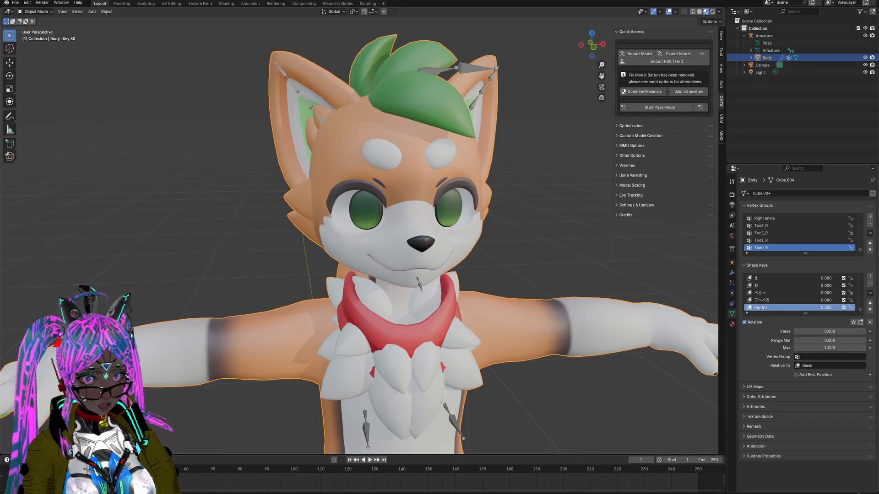
Step: Rename the new mixed shape key at the end of the list, Key 80, as Joy
double_click(758, 307)
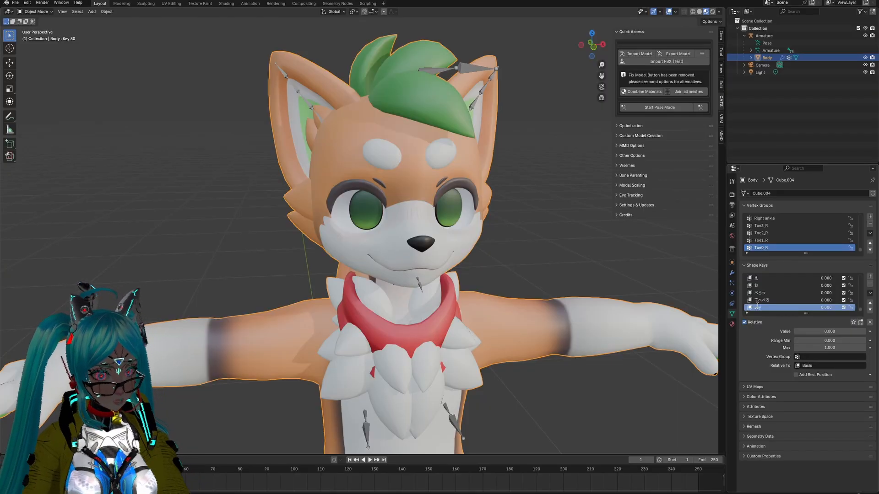
type("Joy")
key("Return")
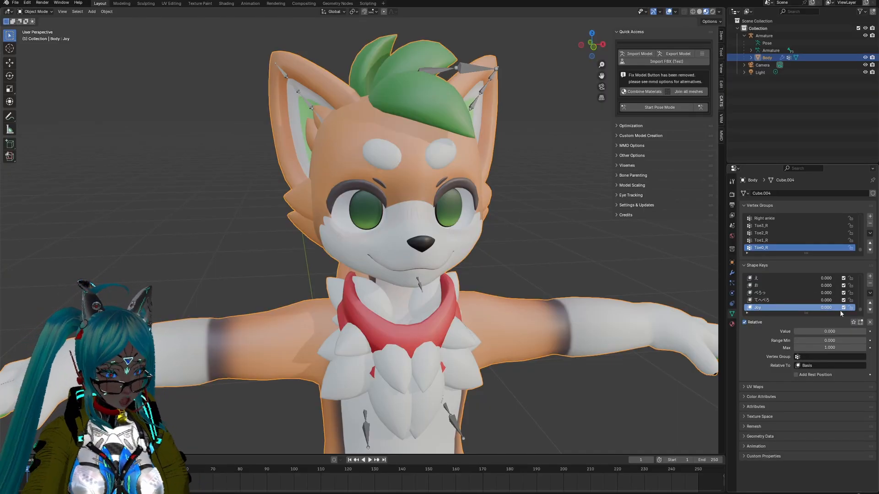
Step: Move the Joy shape key up the list until it sits between Hearts and Happy
left_click(871, 308)
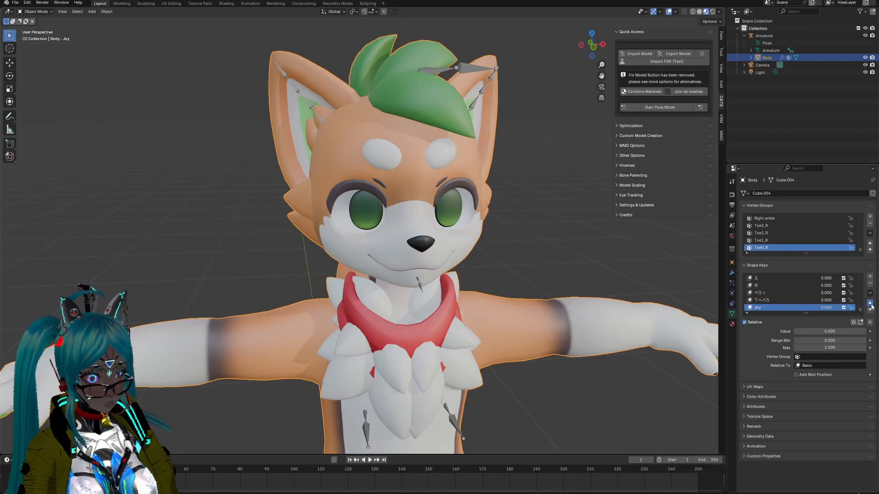
left_click(871, 305)
left_click(871, 305)
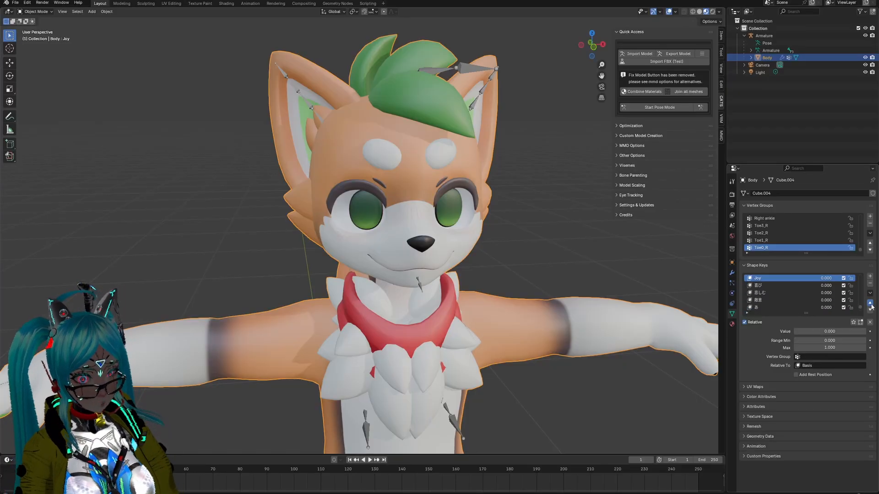
left_click(871, 305)
left_click(871, 305)
left_click(871, 305)
left_click(871, 305)
left_click(872, 305)
left_click(871, 305)
left_click(871, 305)
left_click(871, 305)
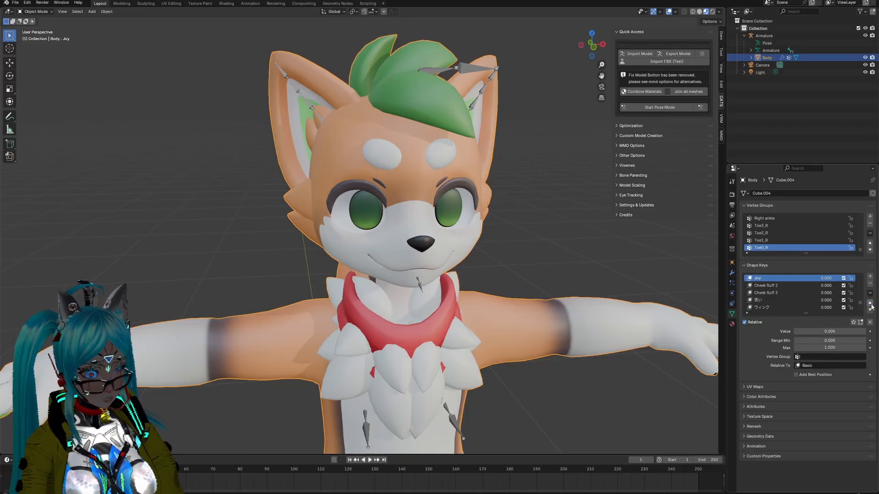
left_click(871, 305)
left_click(871, 305)
left_click(872, 305)
left_click(871, 305)
left_click(871, 305)
left_click(871, 305)
left_click(872, 305)
left_click(871, 304)
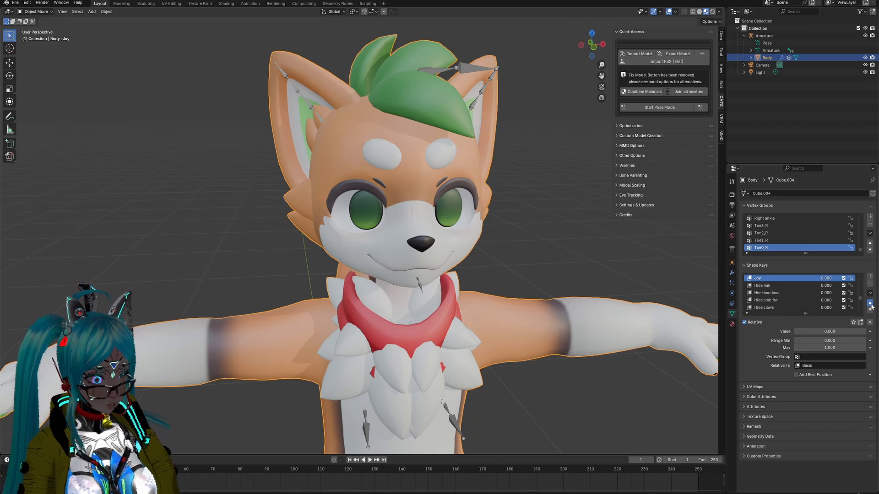
left_click(871, 305)
left_click(871, 305)
left_click(871, 305)
left_click(871, 305)
left_click(871, 305)
left_click(871, 305)
left_click(871, 305)
left_click(871, 305)
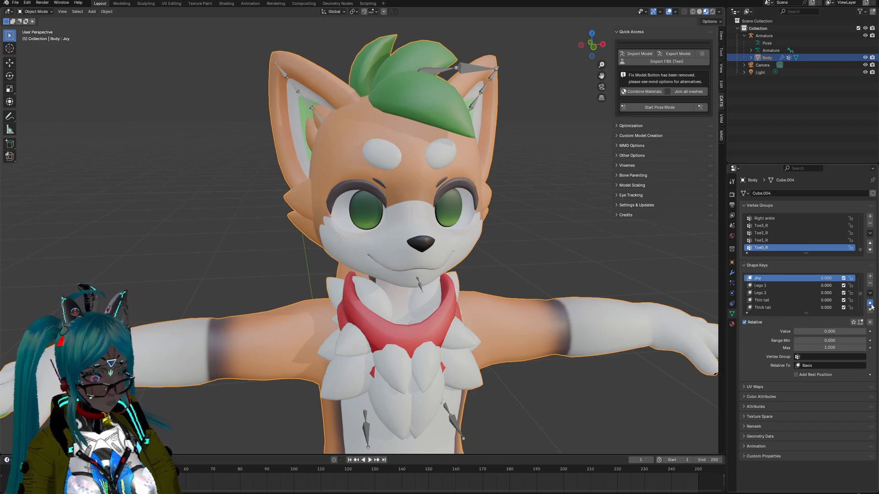
left_click(872, 305)
left_click(871, 305)
left_click(871, 305)
left_click(871, 305)
left_click(871, 305)
left_click(871, 305)
left_click(871, 305)
left_click(871, 305)
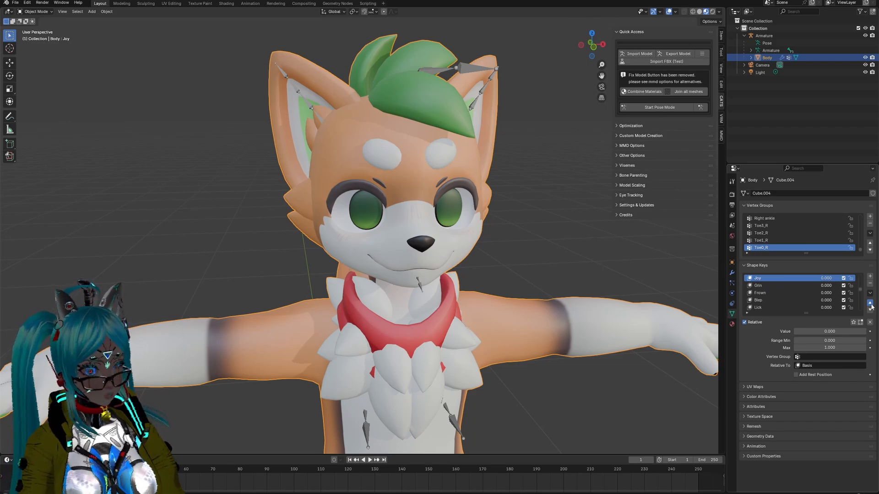
left_click(871, 305)
left_click(871, 304)
left_click(872, 305)
left_click(871, 305)
left_click(872, 305)
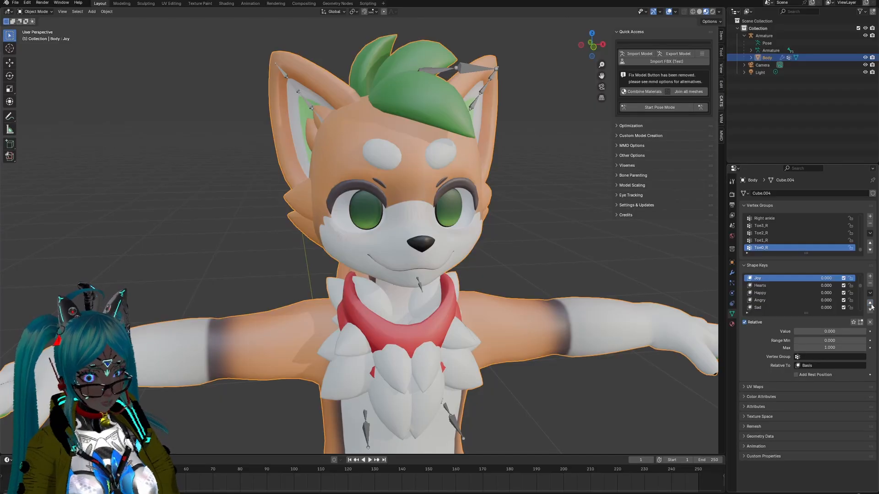
scroll(782, 286, "up", 1)
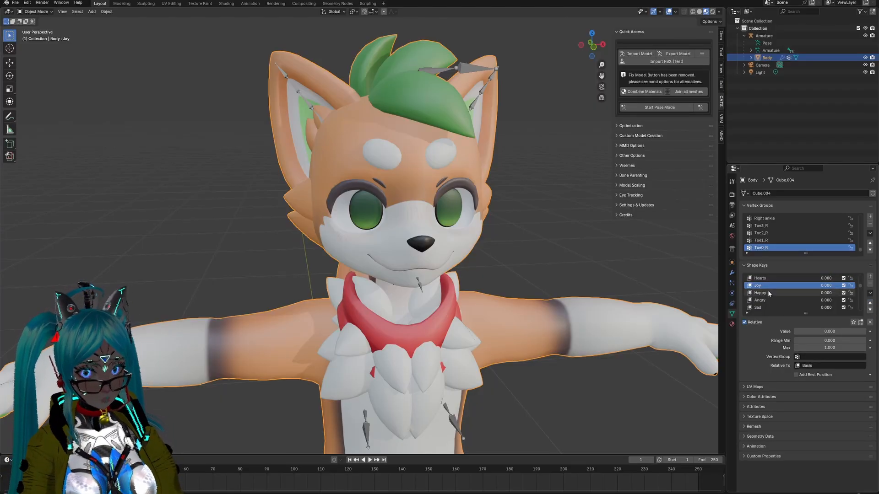
left_click_drag(824, 287, 825, 308)
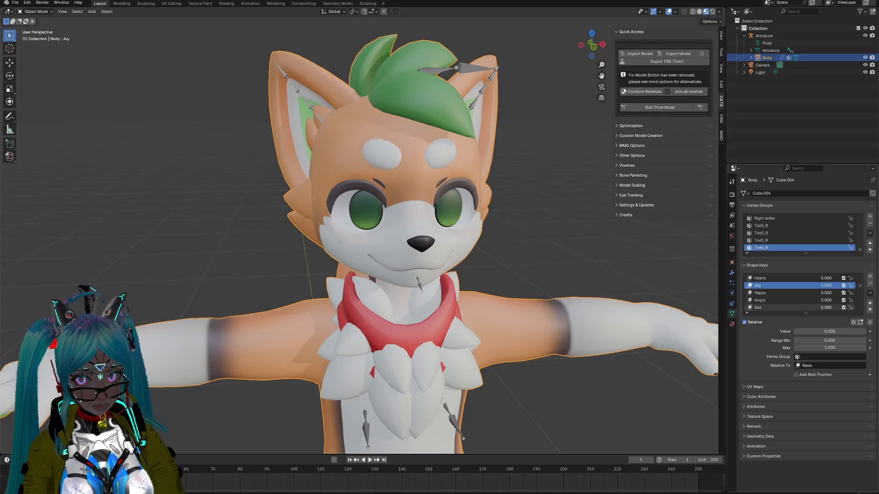
Step: Rename the Sad shape key as Sorrow
left_click(765, 308)
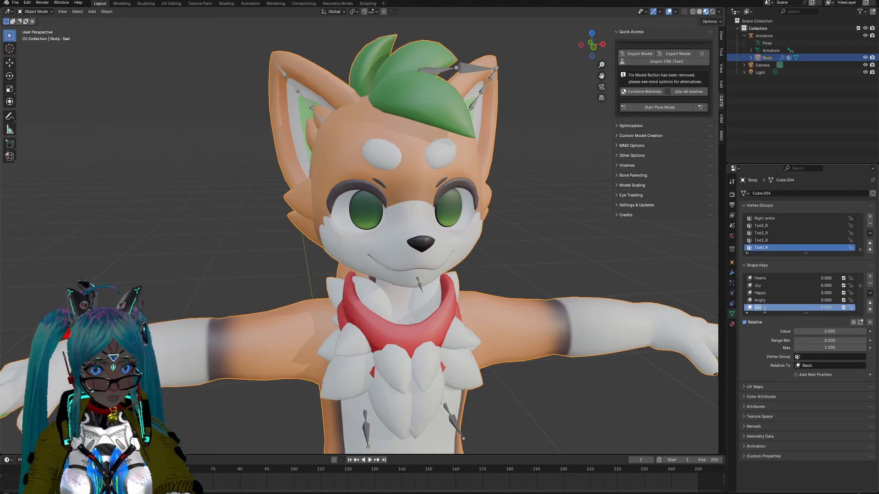
type("Sorrow")
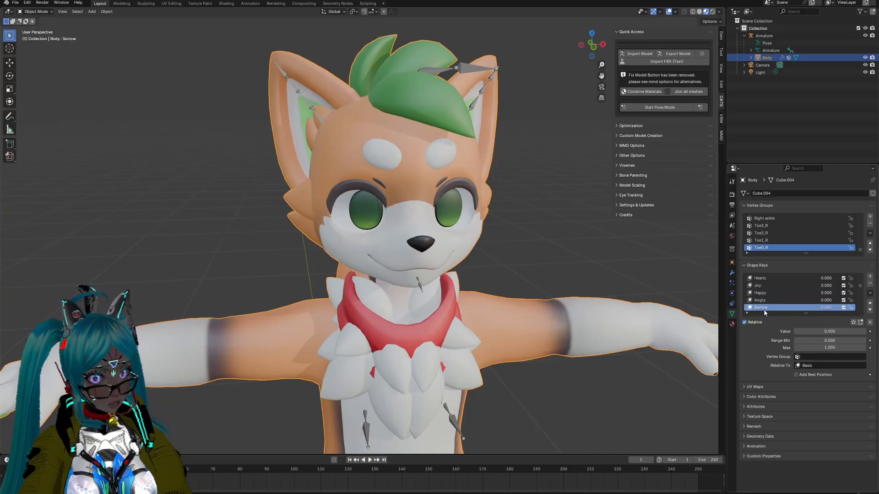
key("Return")
mouse_move(824, 309)
left_mouse_down()
mouse_move(856, 308)
mouse_move(823, 309)
left_mouse_up()
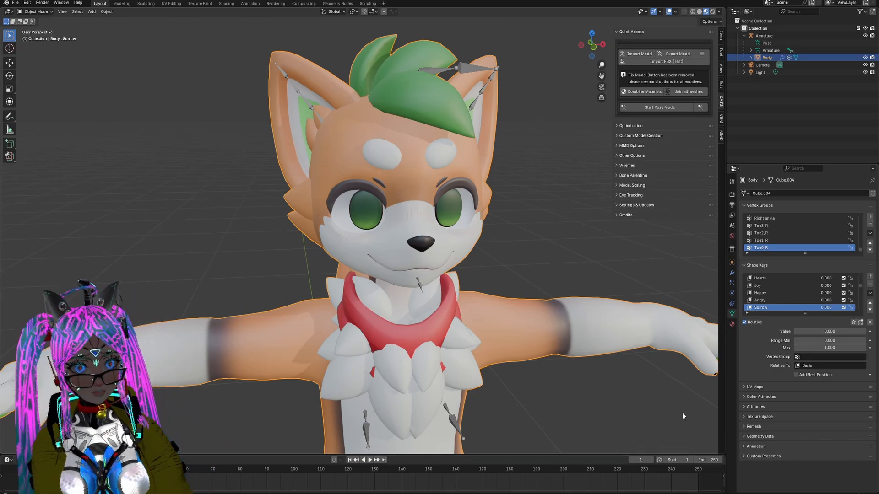
Step: Rename the Left blink shape key as Blink.L and the Right blink shape key as Blink.R
scroll(809, 285, "down", 5)
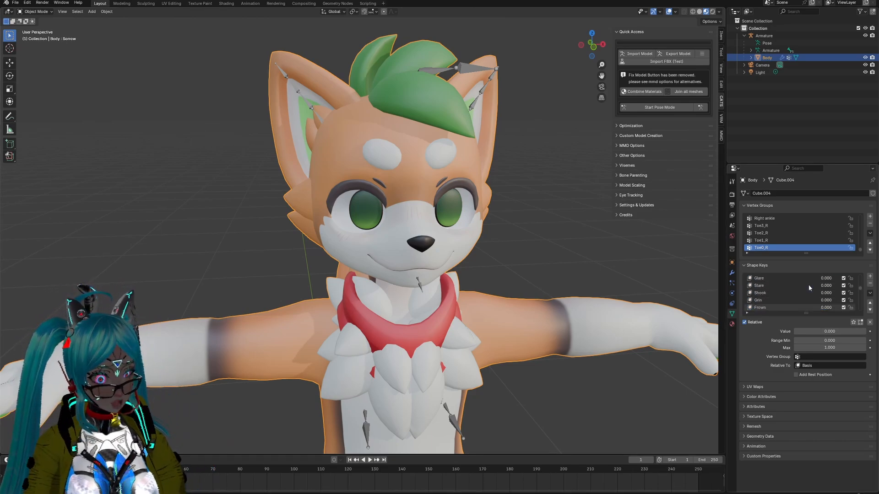
scroll(809, 286, "down", 6)
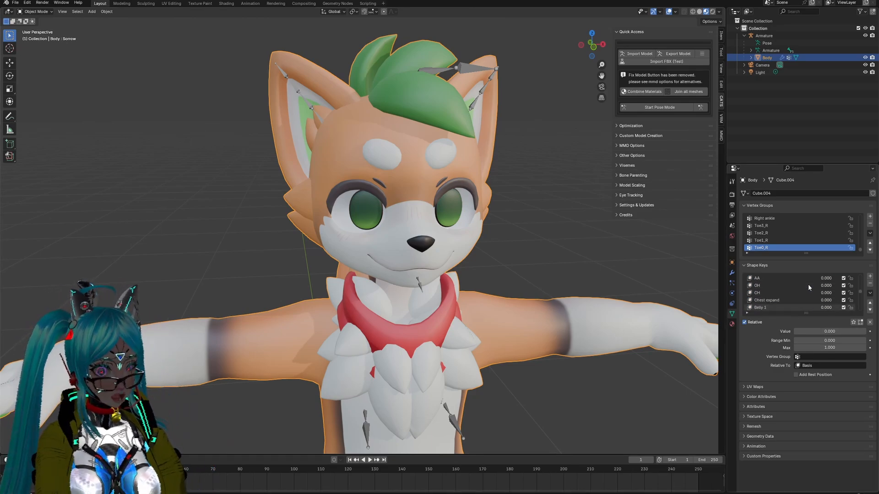
scroll(808, 284, "down", 6)
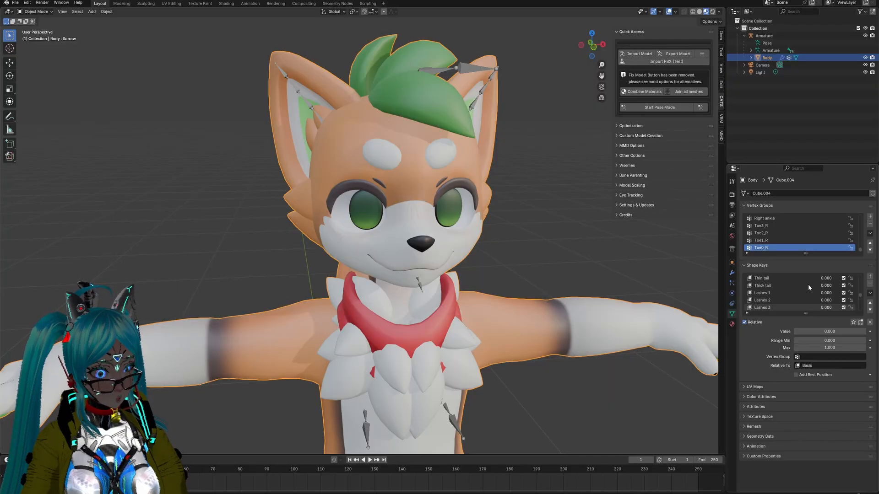
scroll(809, 285, "down", 6)
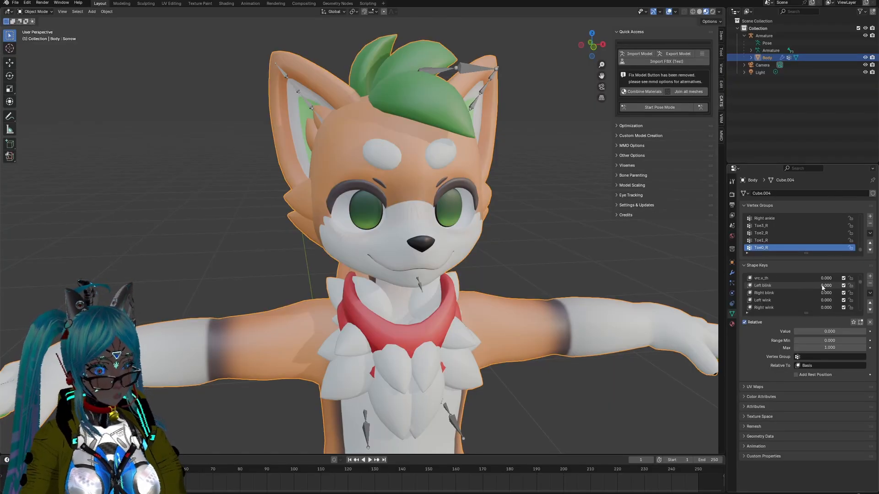
mouse_move(823, 286)
left_mouse_down()
mouse_move(853, 293)
mouse_move(811, 293)
left_mouse_up()
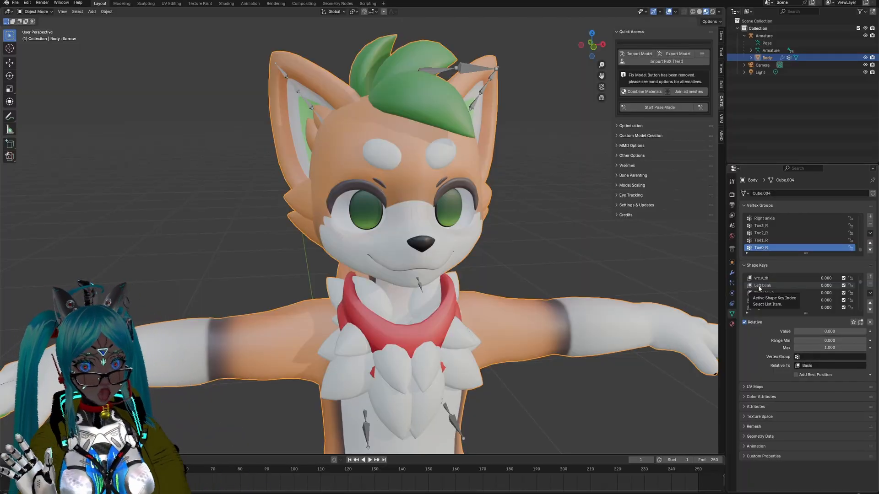
double_click(760, 286)
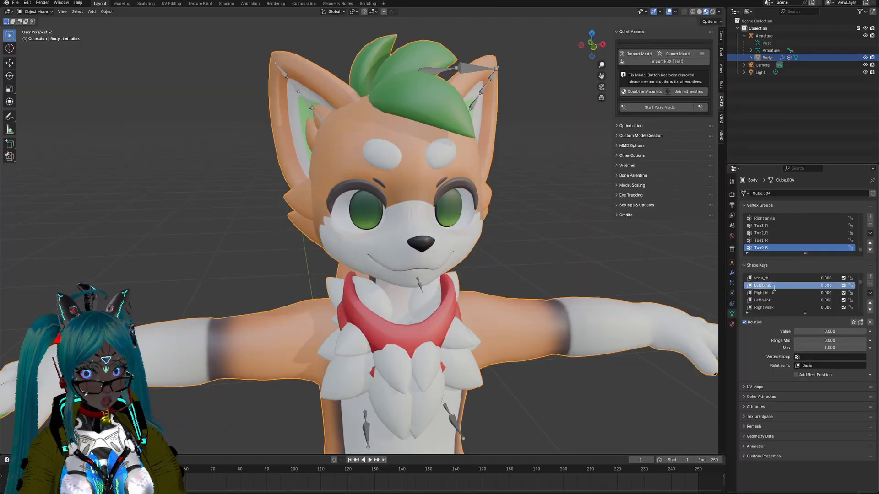
type("Blink.L")
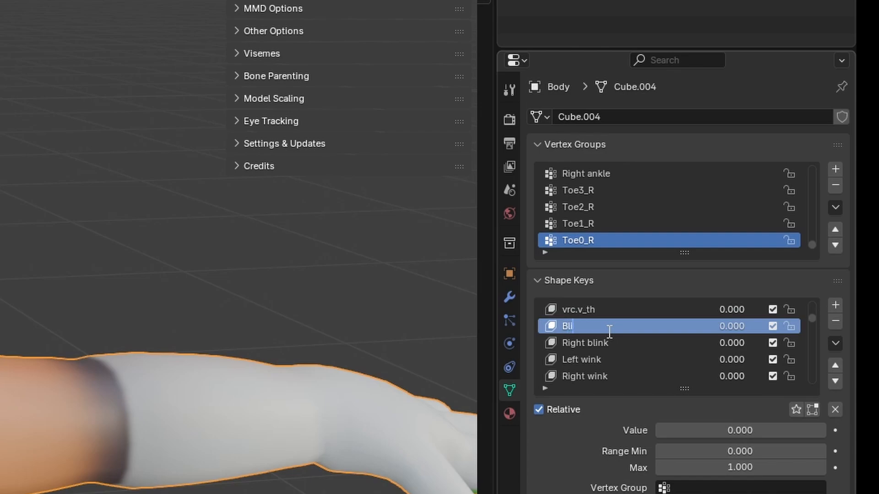
double_click(603, 343)
type("B")
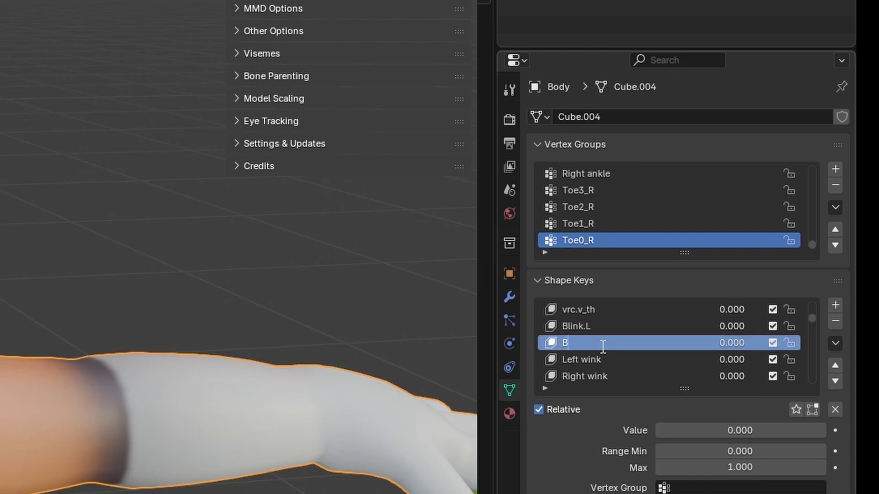
type("link.R")
key("Return")
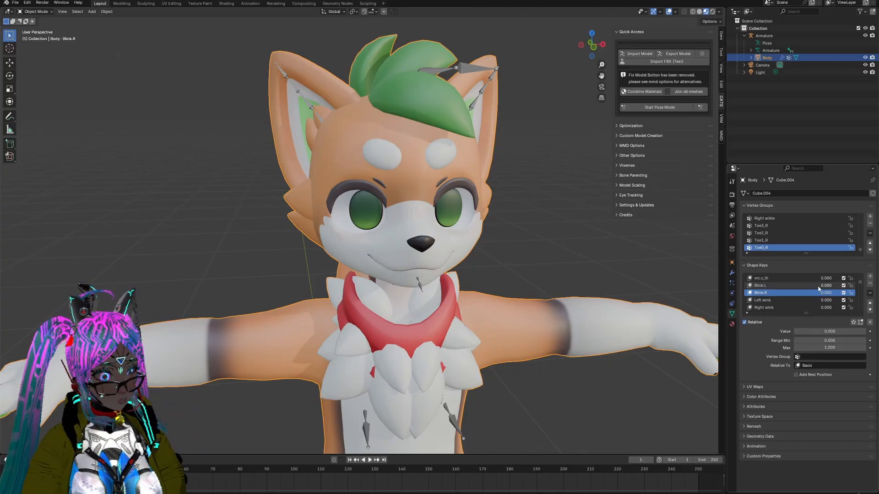
mouse_move(821, 286)
left_mouse_down()
mouse_move(861, 285)
mouse_move(821, 285)
left_mouse_up()
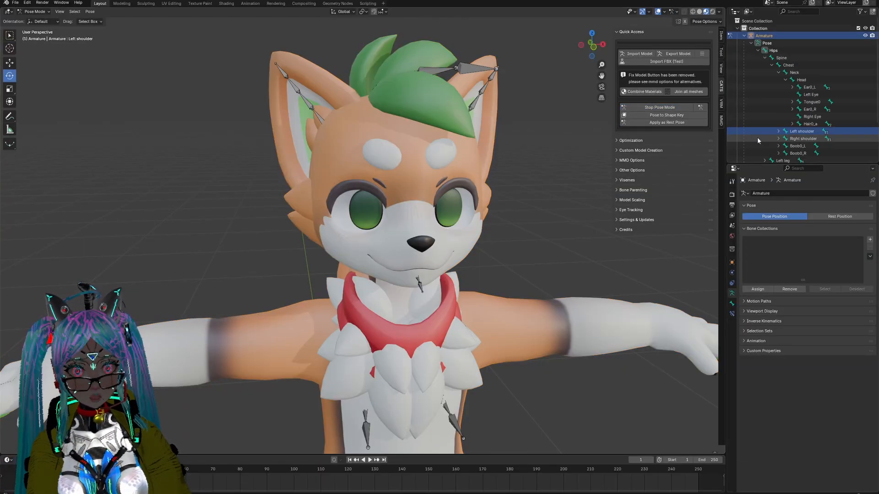
Step: Try rotating the Left Eye bone of the armature, and leave pose mode
left_click(806, 95)
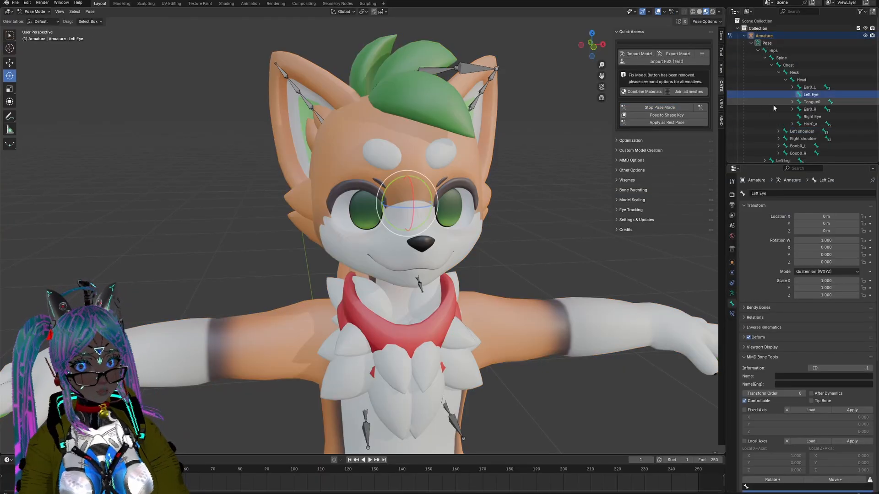
left_click_drag(400, 192, 394, 213)
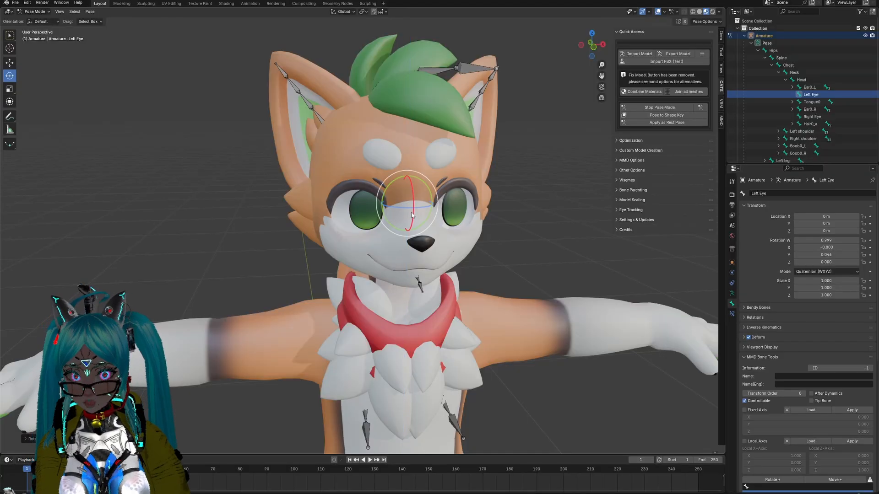
left_click(660, 107)
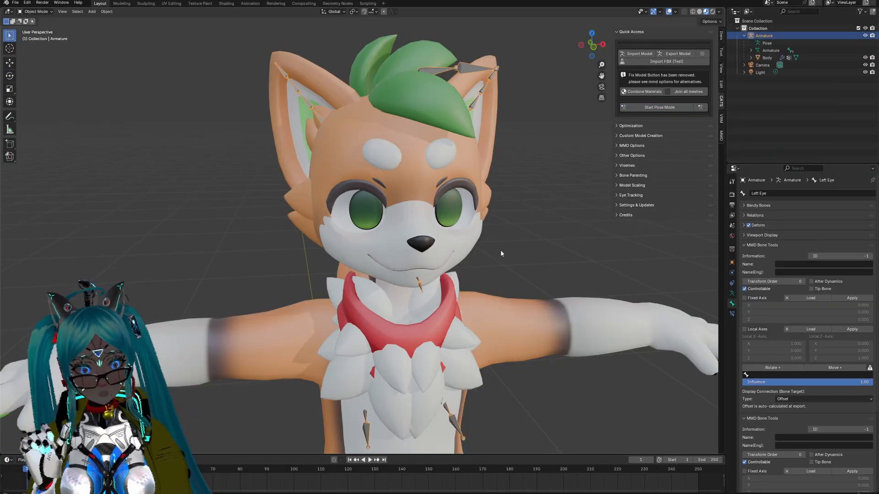
Step: Examine the Body mesh's list of shape keys, from the blinks and expressions to the ear and cheek fluff keys
left_click(766, 58)
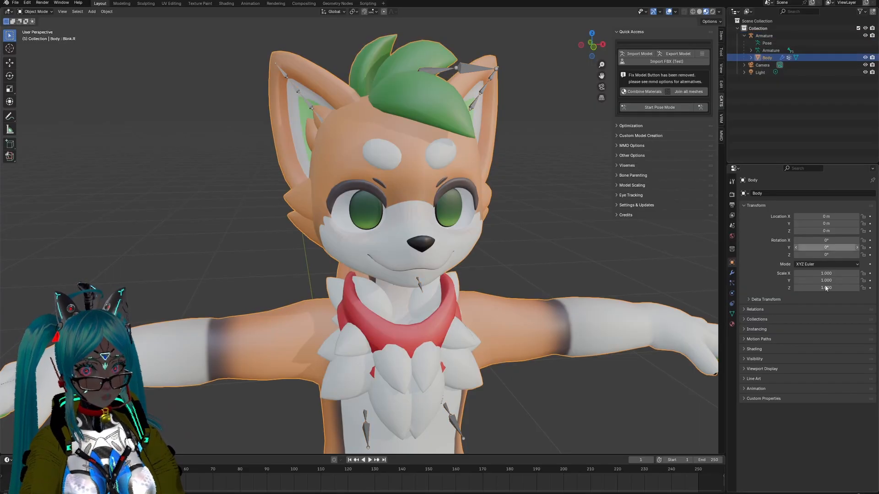
left_click(732, 314)
scroll(795, 292, "down", 3)
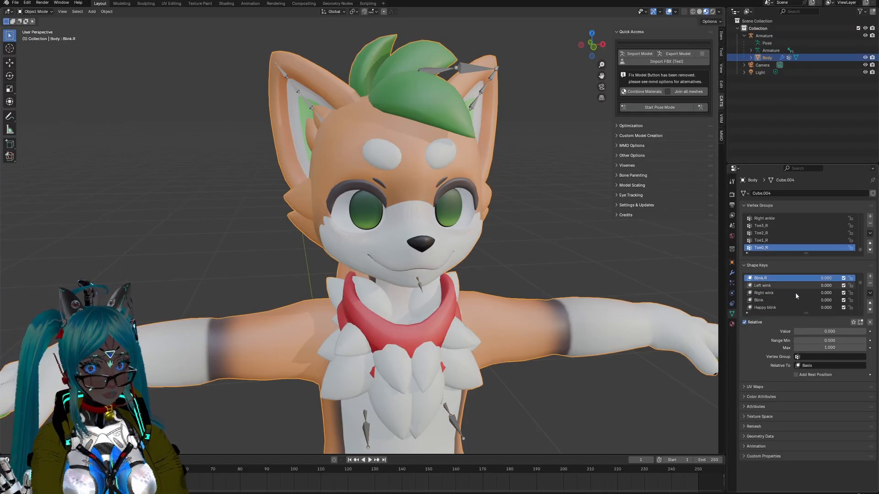
scroll(796, 298, "down", 6)
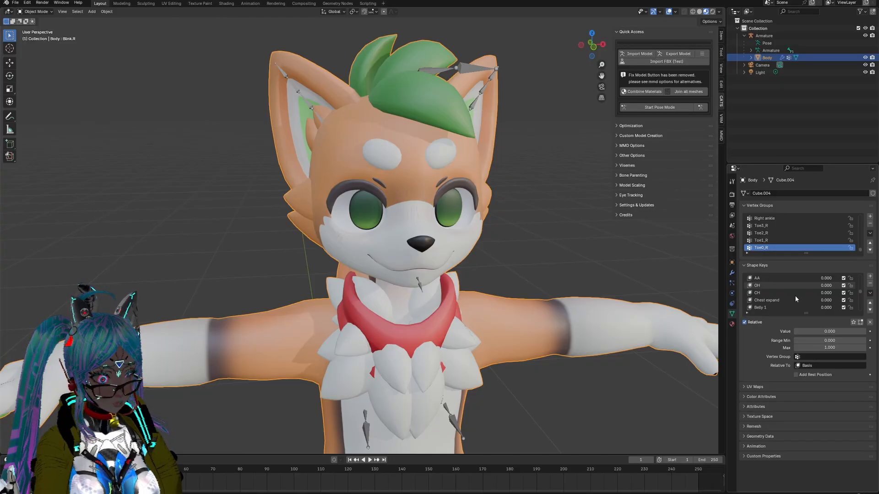
scroll(796, 299, "down", 3)
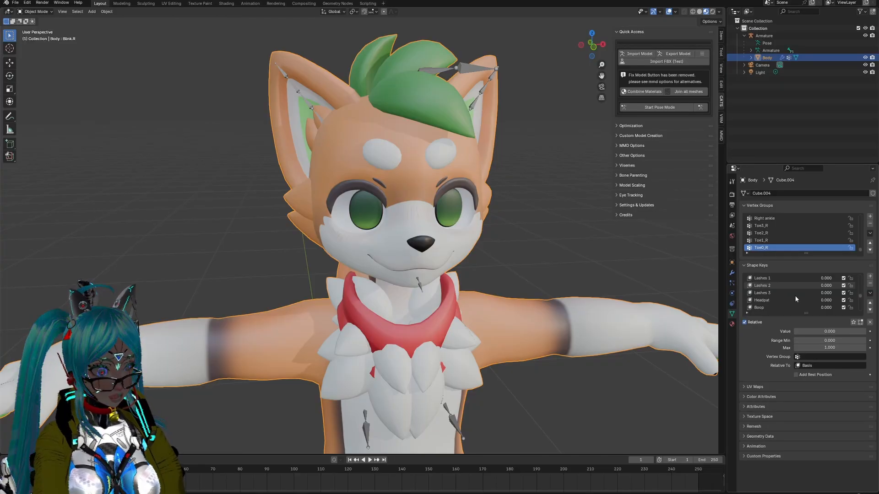
scroll(795, 298, "down", 5)
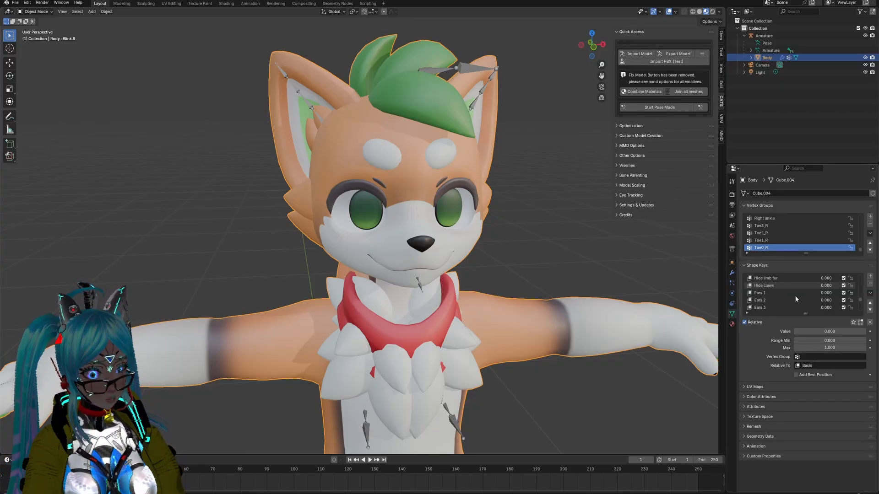
scroll(795, 298, "up", 5)
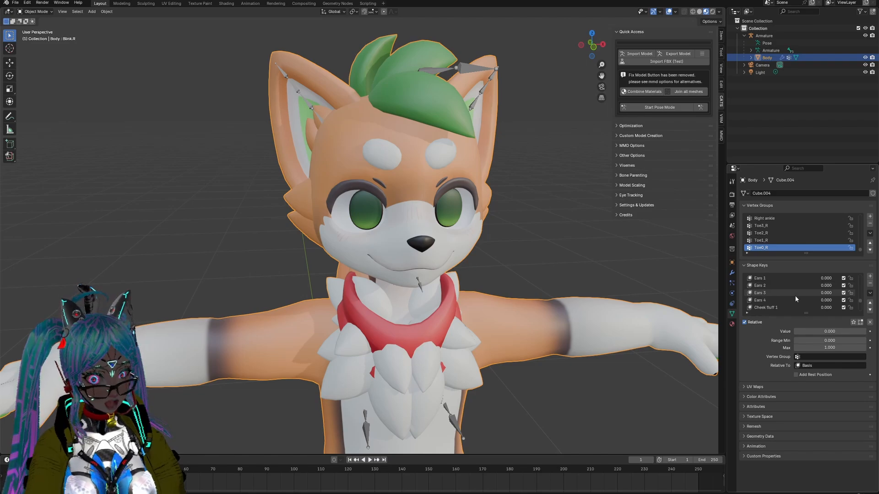
scroll(794, 295, "up", 8)
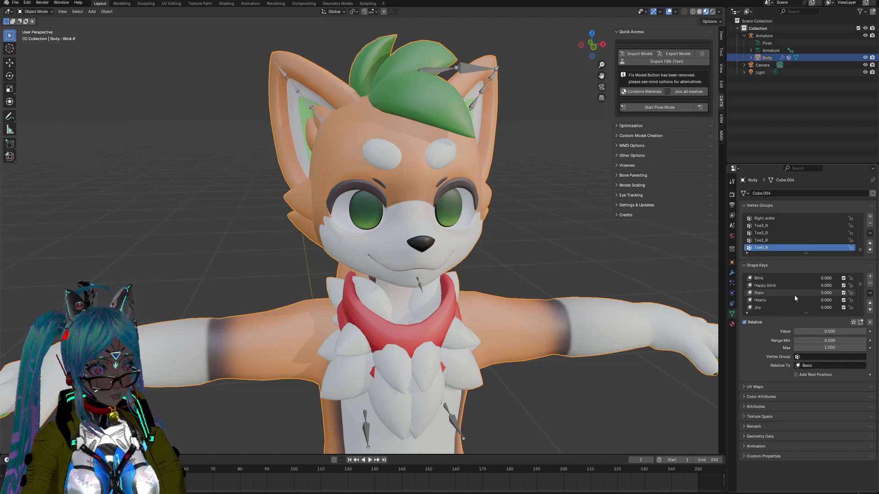
scroll(795, 295, "up", 7)
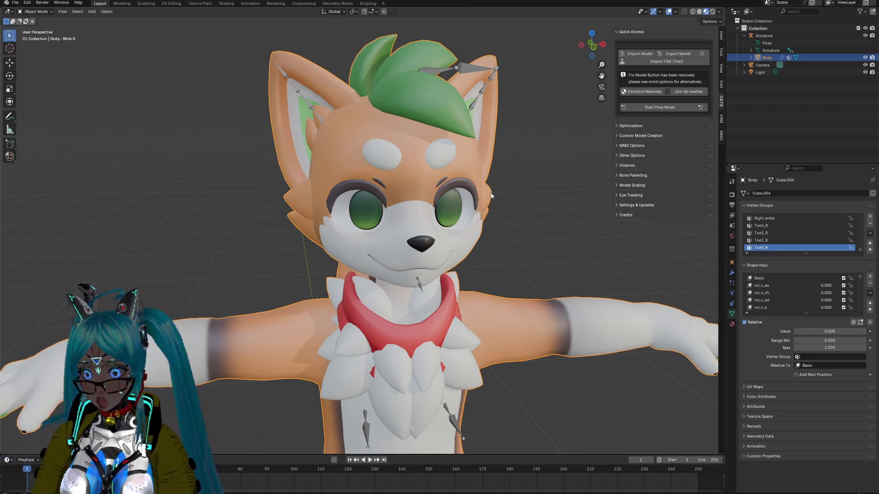
Step: Start pose mode on the armature and rotate the Left Eye bone about the global X axis so that eye looks upward
left_click(661, 109)
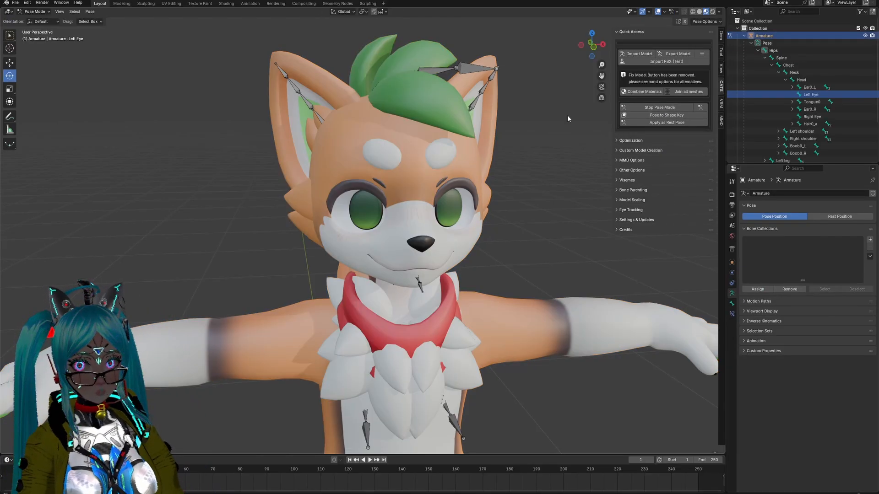
left_click(810, 94)
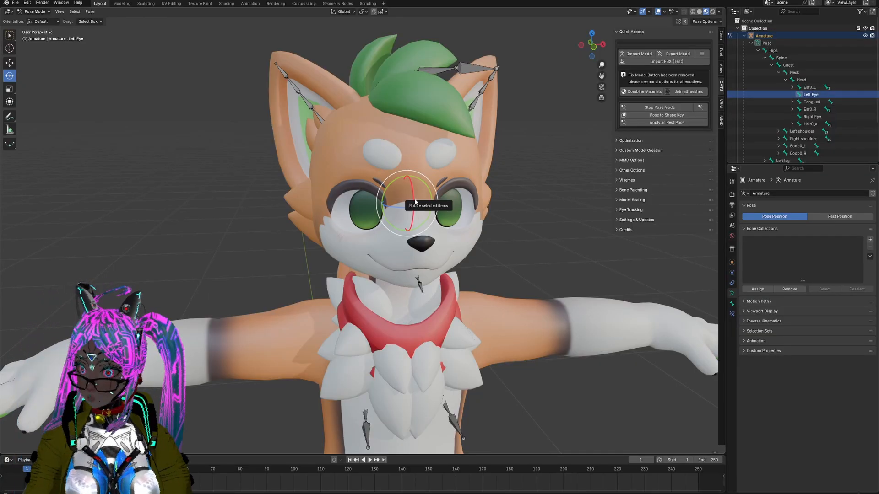
mouse_move(416, 200)
left_mouse_down()
mouse_move(409, 190)
mouse_move(411, 198)
left_mouse_up()
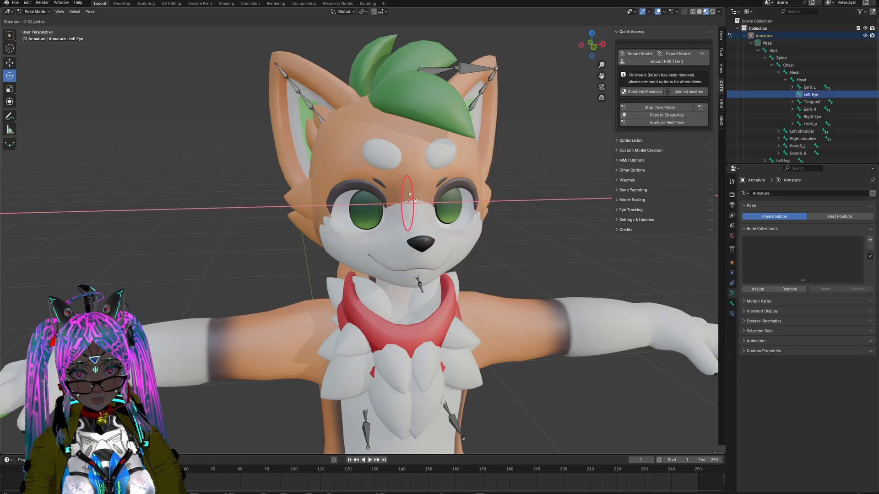
left_click_drag(411, 197, 411, 197)
middle_click_drag(450, 208, 581, 205)
scroll(498, 208, "up", 1)
Step: Rotate the Right Eye bone about the global X axis so that it looks upward like the left eye
left_click(812, 116)
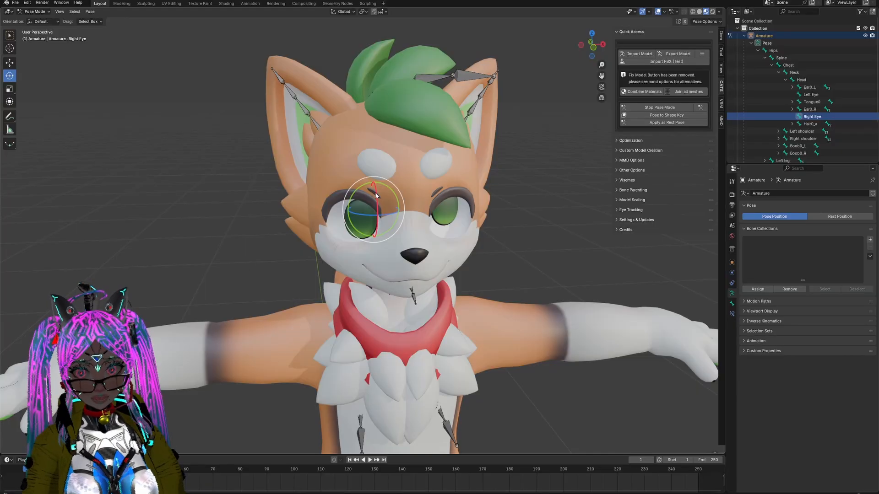
left_click_drag(375, 195, 387, 147)
mouse_move(416, 199)
middle_mouse_down()
mouse_move(432, 179)
mouse_move(414, 194)
middle_mouse_up()
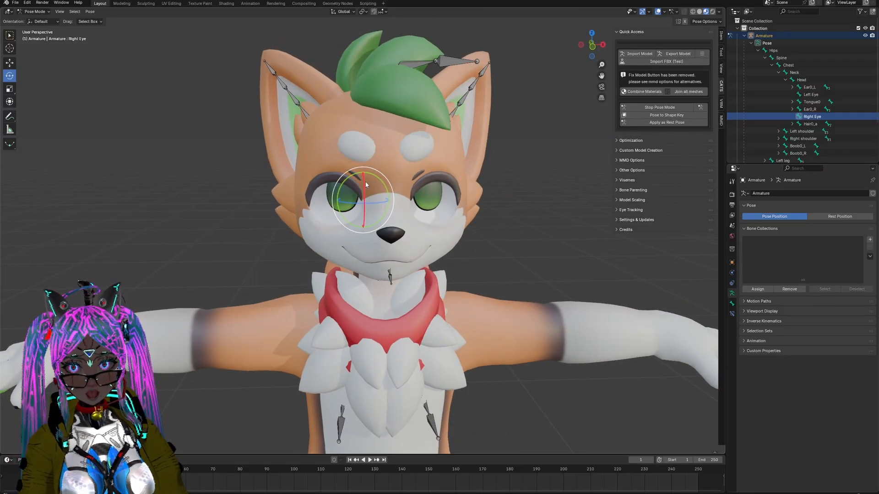
left_click_drag(366, 184, 365, 179)
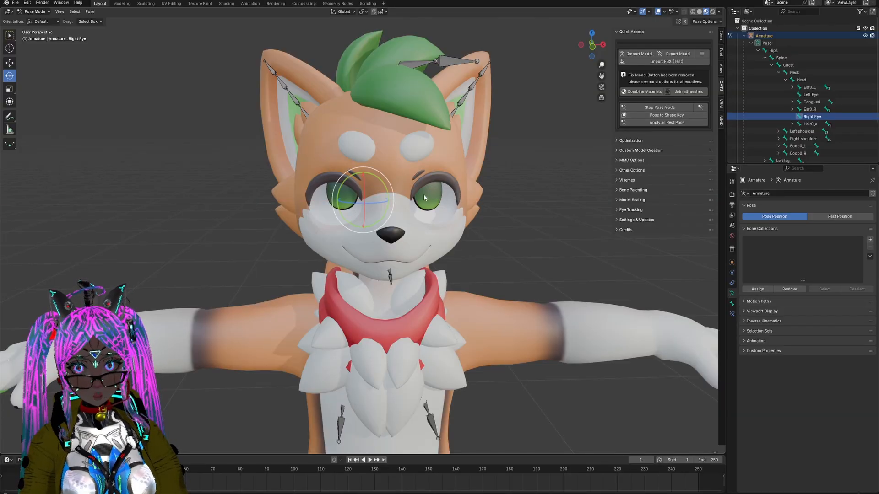
Step: Fine-tune the Left Eye bone's rotation about the global X axis to match the right eye's upward gaze
left_click(811, 94)
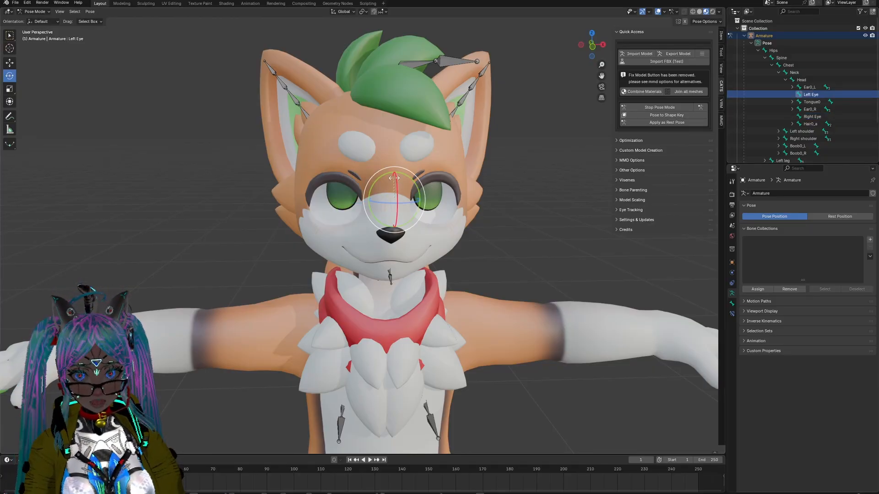
left_click_drag(394, 178, 394, 178)
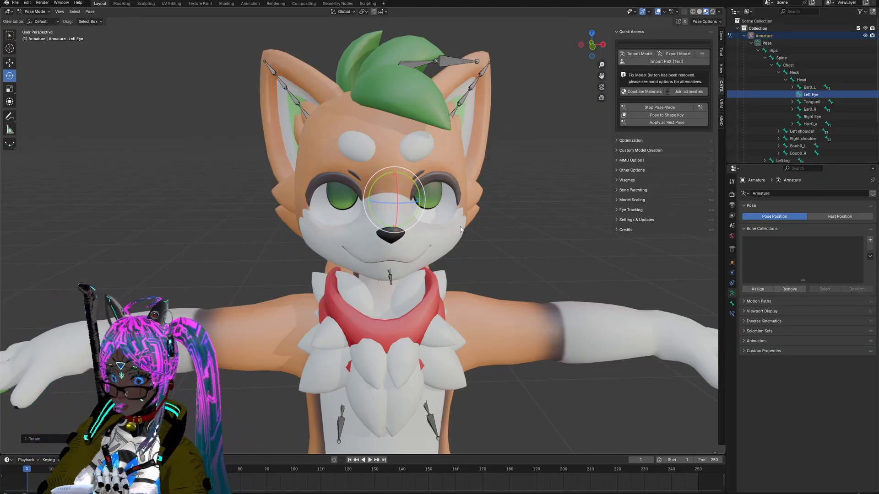
mouse_move(465, 239)
middle_mouse_down()
mouse_move(494, 249)
mouse_move(459, 265)
mouse_move(467, 229)
mouse_move(509, 223)
mouse_move(518, 234)
mouse_move(438, 238)
mouse_move(467, 264)
mouse_move(463, 224)
mouse_move(451, 224)
mouse_move(461, 239)
middle_mouse_up()
scroll(460, 229, "down", 4)
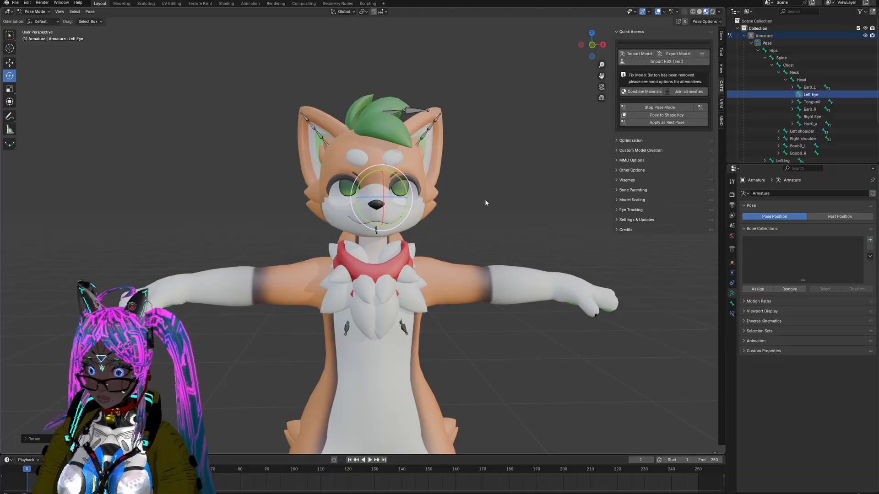
scroll(449, 245, "up", 3)
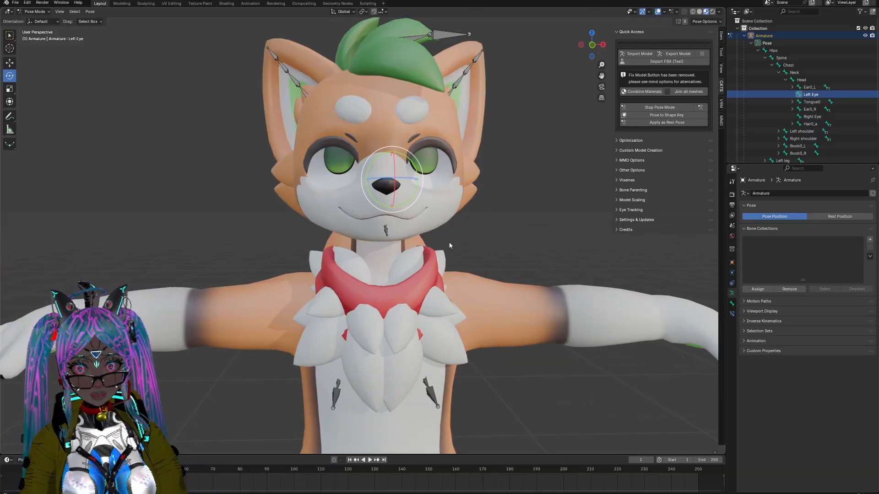
mouse_move(455, 260)
middle_mouse_down()
mouse_move(489, 277)
mouse_move(441, 237)
mouse_move(413, 237)
mouse_move(465, 252)
mouse_move(456, 253)
middle_mouse_up()
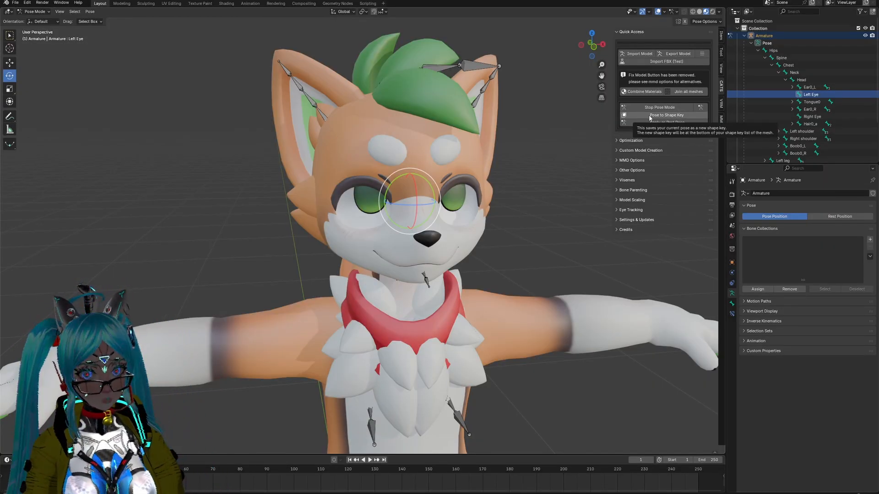
Step: Save the upward eye pose as a shape key named LookUp and leave pose mode
left_click(680, 115)
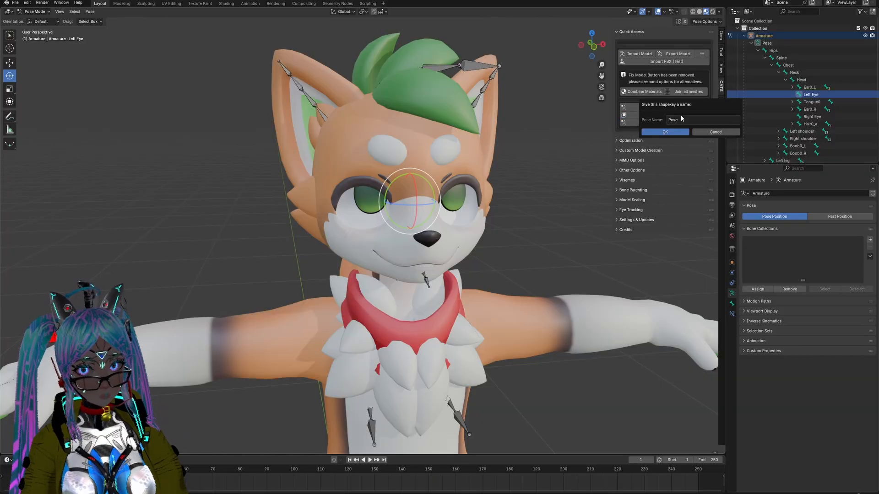
left_click(683, 120)
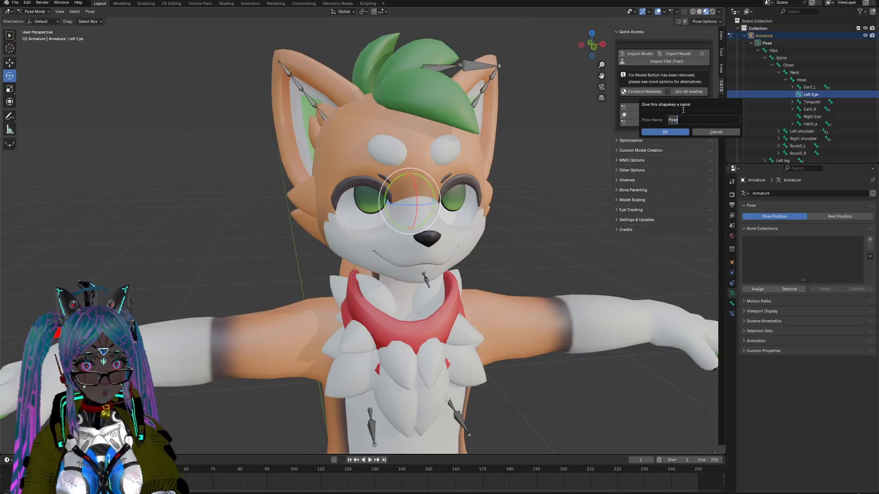
type("LookUp")
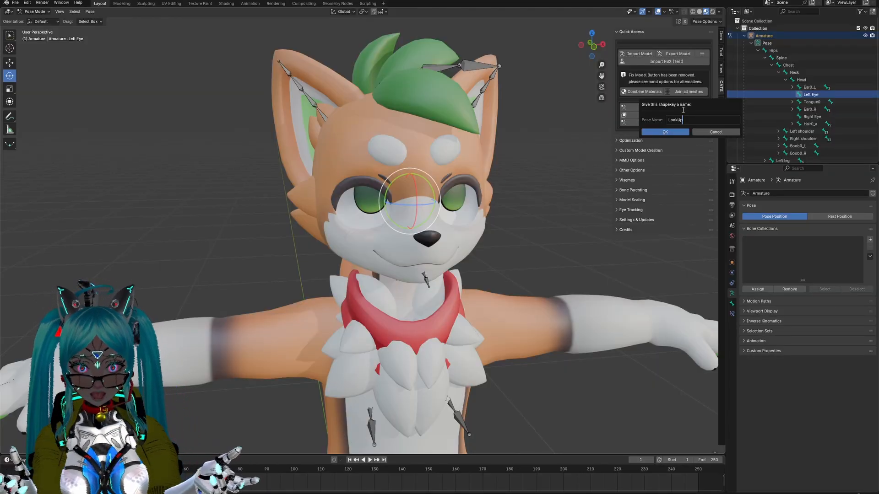
key("Return")
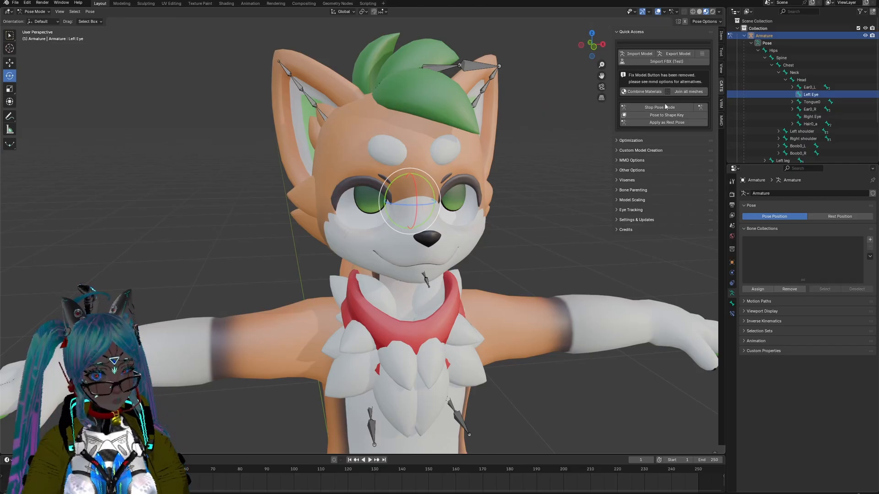
left_click(666, 107)
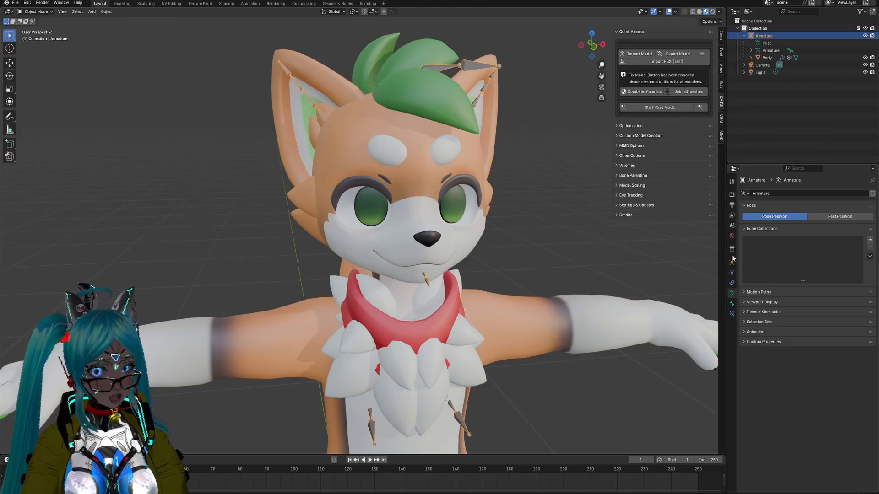
Step: Select the Body mesh and preview its LookUp shape key by varying its value
left_click(763, 58)
scroll(765, 275, "up", 4)
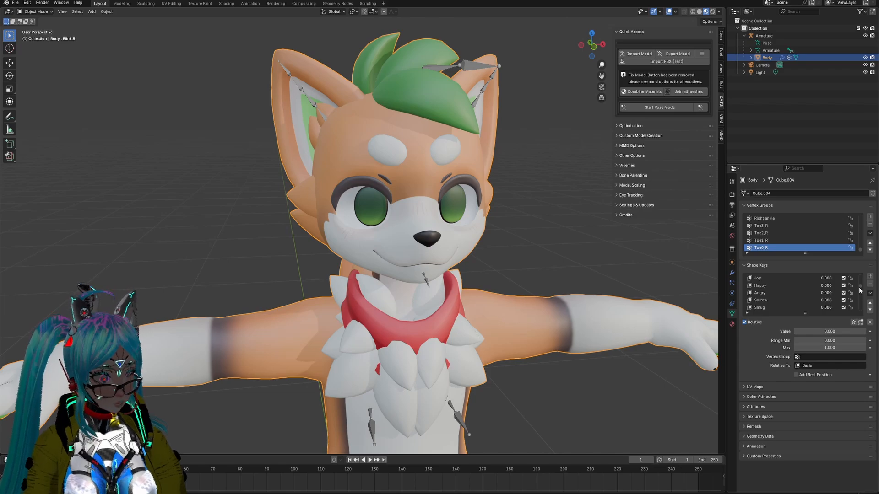
left_click_drag(860, 290, 867, 328)
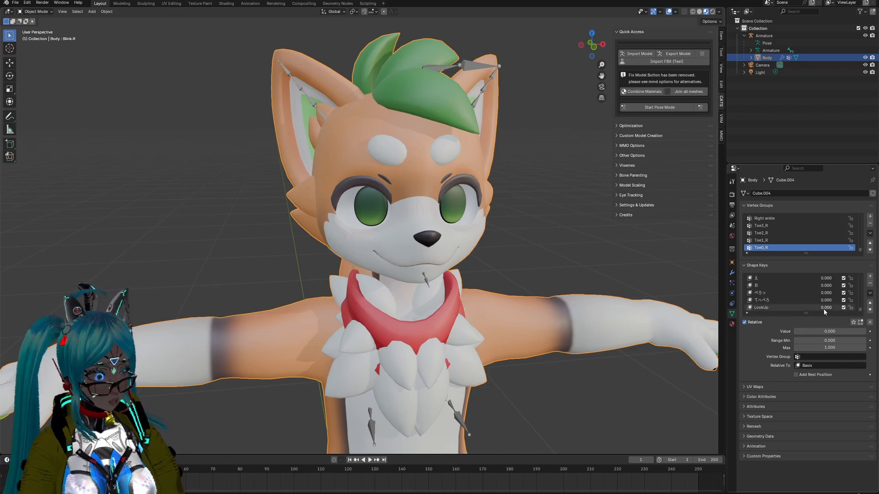
mouse_move(826, 308)
left_mouse_down()
mouse_move(860, 307)
mouse_move(812, 307)
left_mouse_up()
Step: Move the LookUp shape key up the Body mesh's list to sit directly below Sorrow
left_click(763, 310)
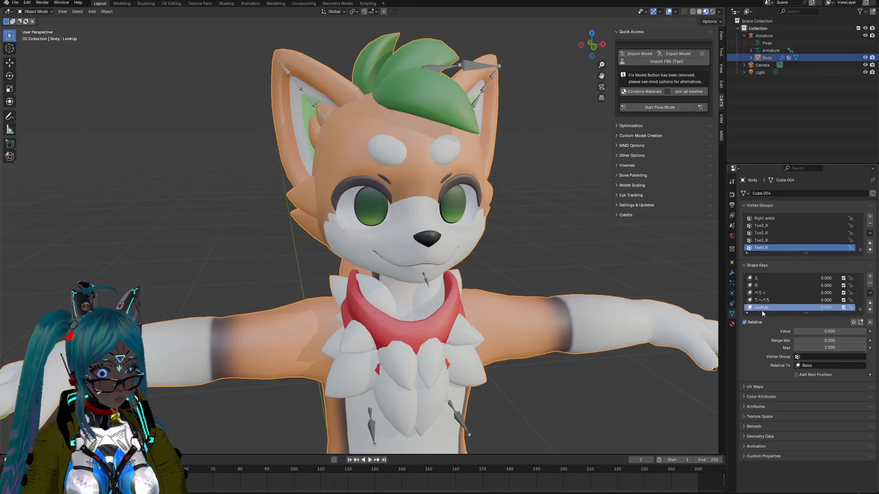
left_click(870, 303)
left_click(870, 303)
left_click(870, 303)
left_click(870, 303)
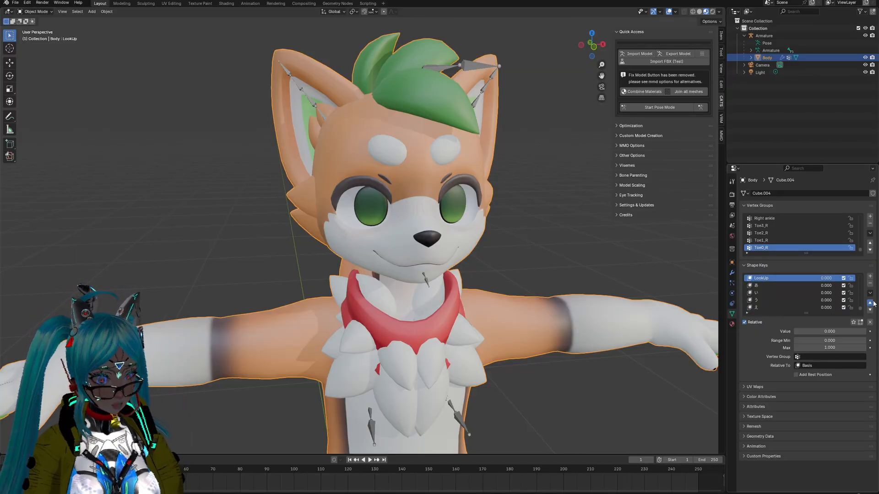
left_click(870, 303)
left_click(871, 303)
left_click(871, 303)
left_click(870, 303)
left_click(870, 303)
left_click(870, 303)
left_click(870, 303)
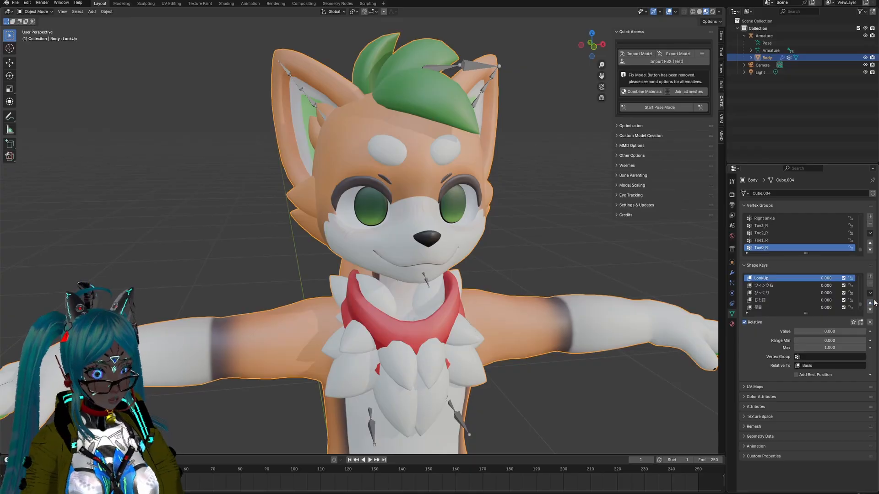
left_click(871, 304)
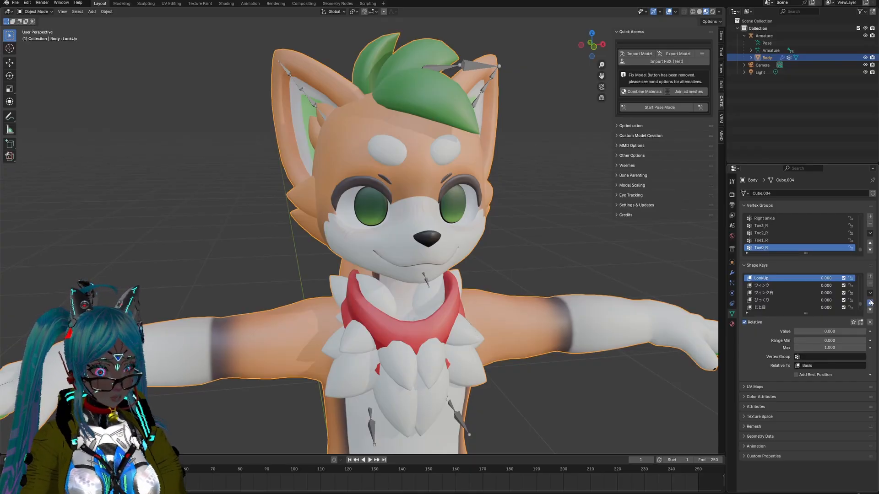
left_click(870, 303)
left_click(871, 303)
left_click(871, 303)
left_click(871, 303)
left_click(870, 303)
left_click(870, 303)
left_click(870, 303)
left_click(870, 303)
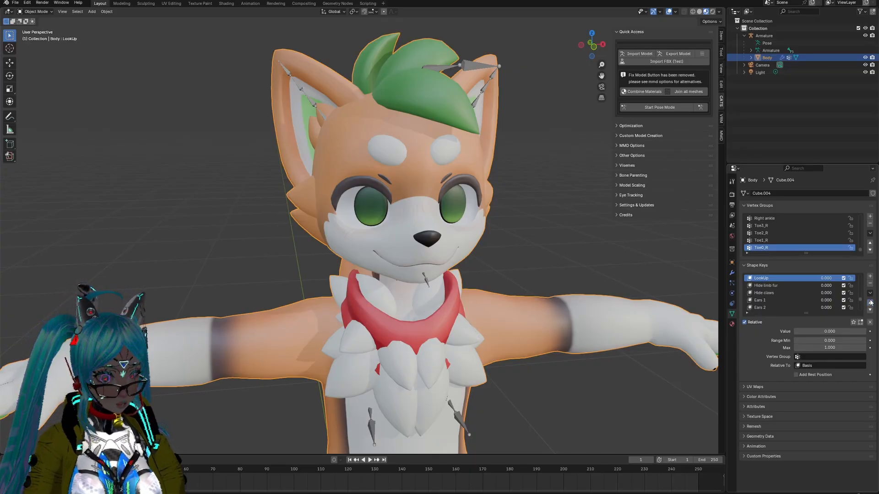
left_click(870, 303)
left_click(870, 303)
left_click(870, 303)
left_click(870, 303)
left_click(871, 303)
left_click(870, 303)
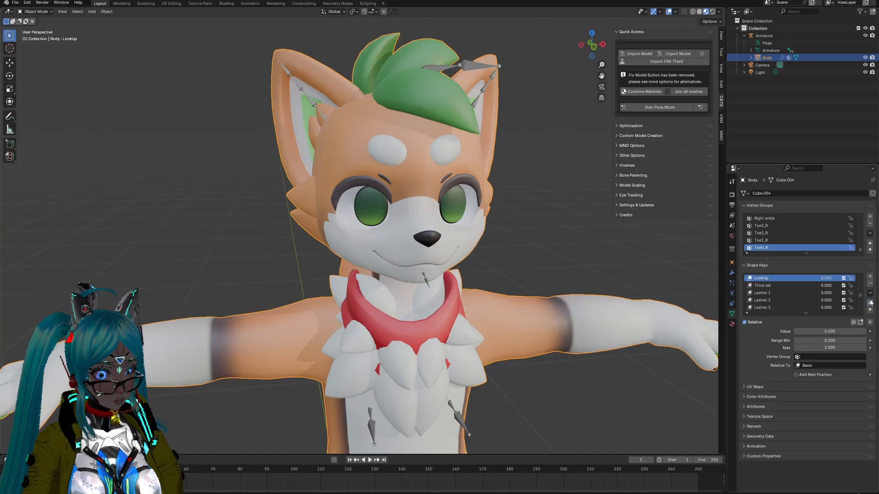
left_click(870, 303)
left_click(871, 303)
left_click(871, 303)
left_click(871, 303)
left_click(870, 303)
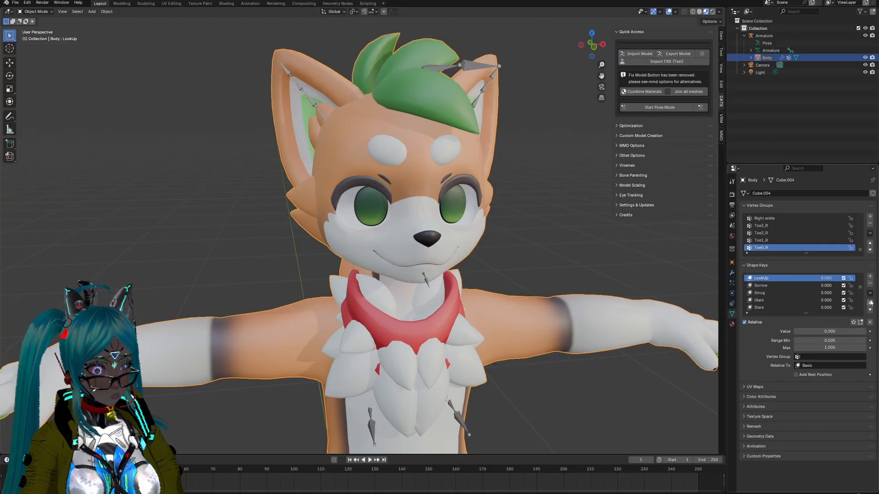
left_click(870, 310)
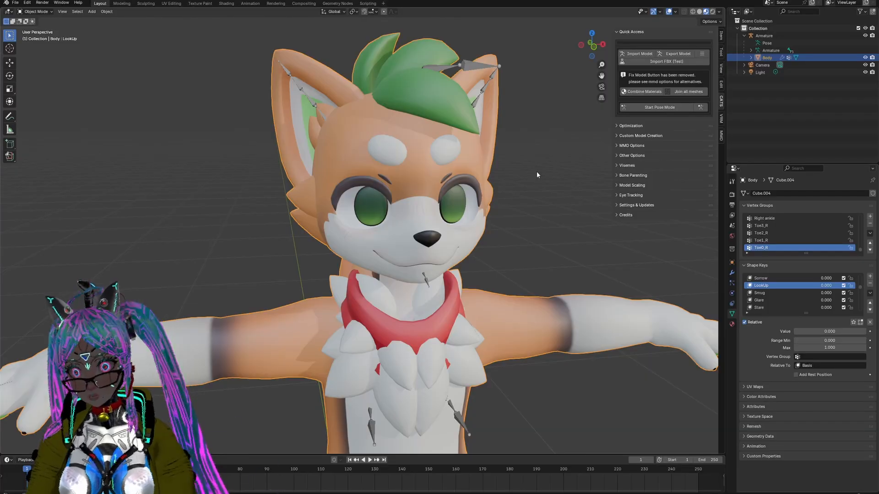
Step: Pose the Left Eye and Right Eye bones to look downward and save the pose as a LookDown shape key
left_click(659, 108)
left_click(752, 94)
left_click(813, 116)
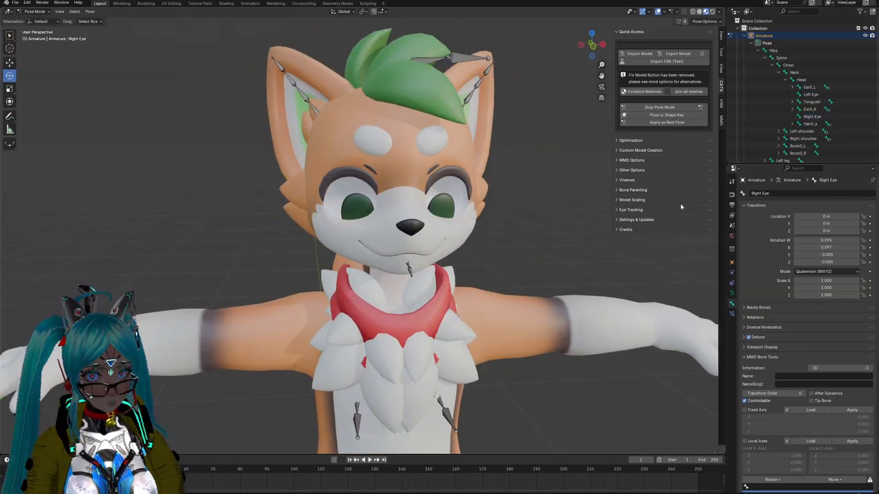
left_click(660, 107)
Step: Move the Body mesh's LookDown shape key up the list to sit directly below LookUp
left_click(768, 57)
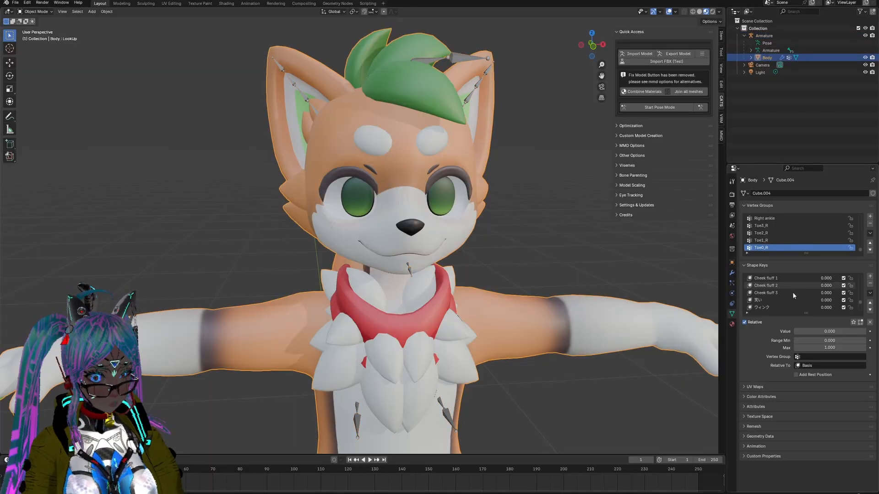
scroll(792, 293, "down", 5)
left_click(872, 303)
left_click(871, 303)
left_click(872, 303)
left_click(872, 303)
left_click(872, 303)
left_click(872, 304)
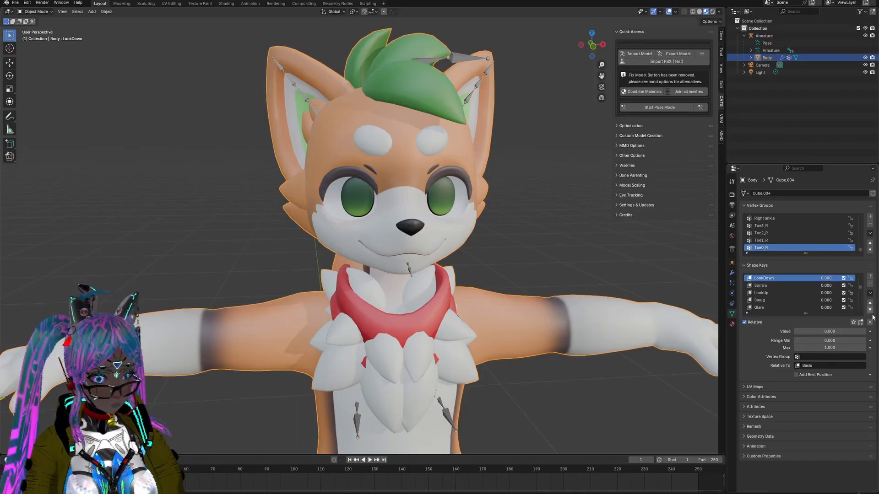
left_click(872, 310)
left_click(872, 310)
Step: Start pose mode and rotate the Left Eye bone about the global Z axis toward the avatar's left
left_click(660, 107)
left_click(811, 94)
key("r")
key("z")
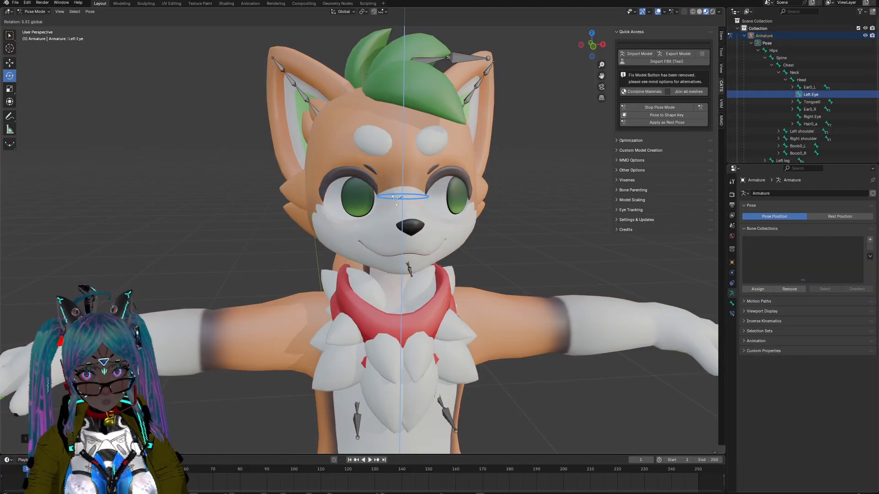
left_click(458, 220)
mouse_move(453, 222)
middle_mouse_down()
mouse_move(456, 208)
mouse_move(442, 230)
middle_mouse_up()
Step: Undo the last two pose changes and rotate the Right Eye bone about the global Z axis toward the avatar's right
key("ctrl+z")
key("ctrl+z")
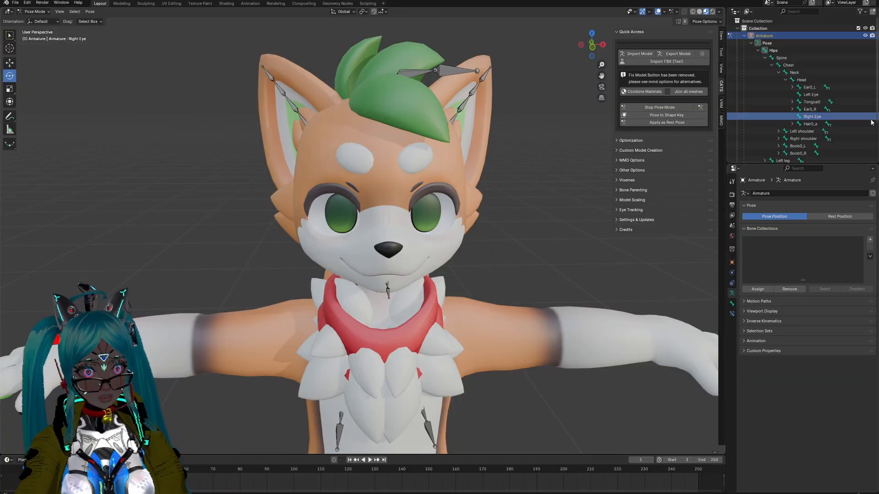
left_click(806, 117)
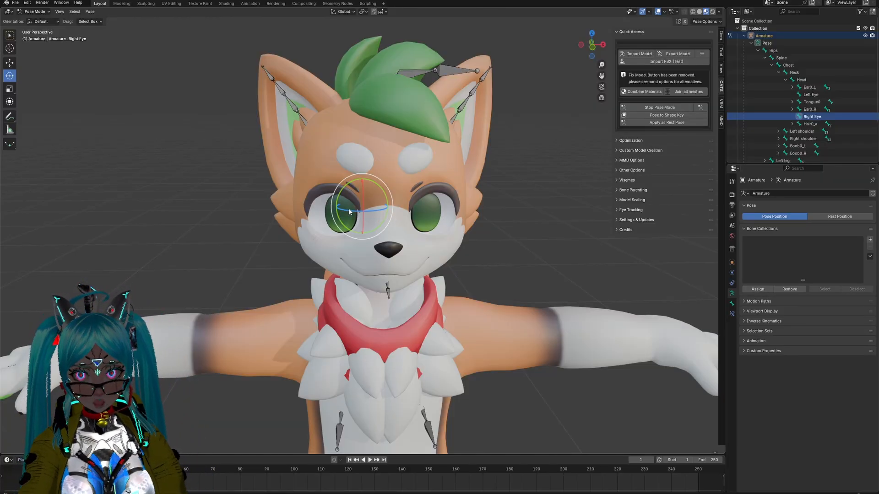
left_click_drag(350, 210, 204, 216)
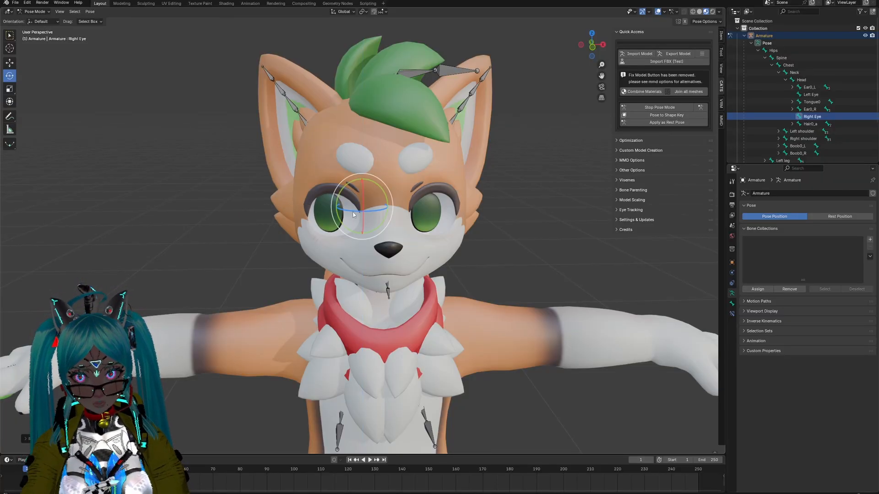
left_click_drag(356, 209, 348, 211)
middle_click_drag(434, 233, 456, 242)
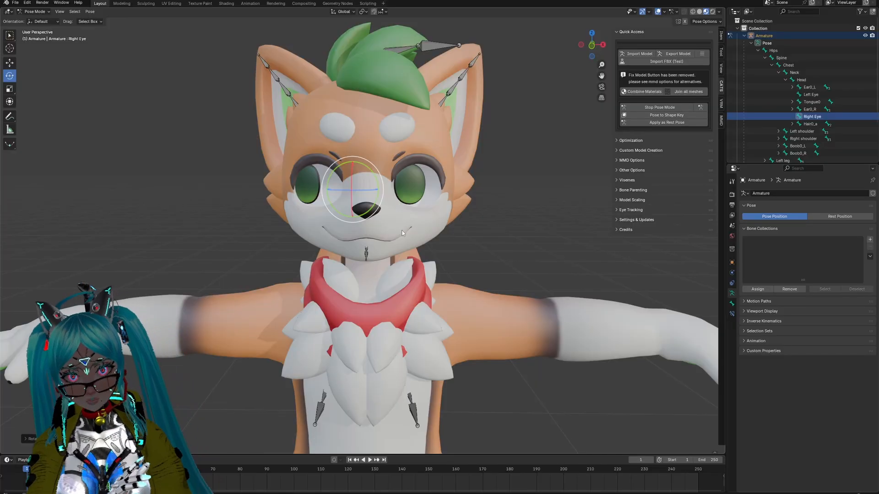
middle_click_drag(408, 219, 410, 234)
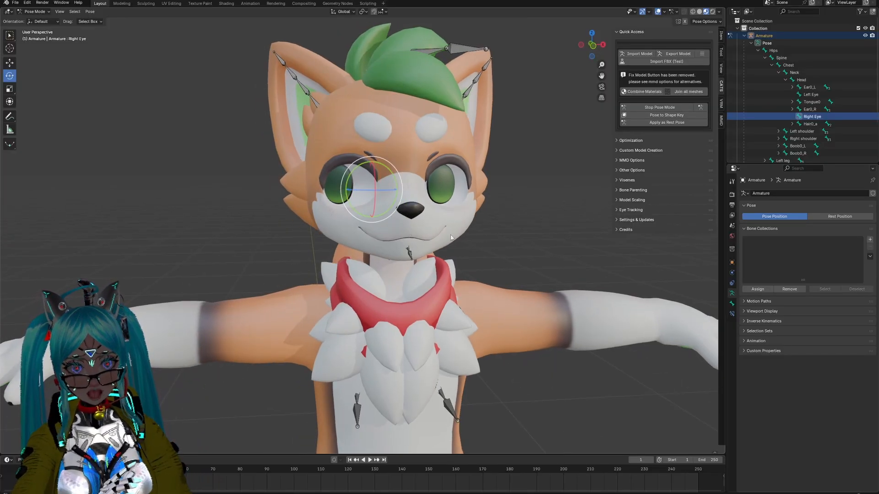
middle_click_drag(441, 205, 429, 242)
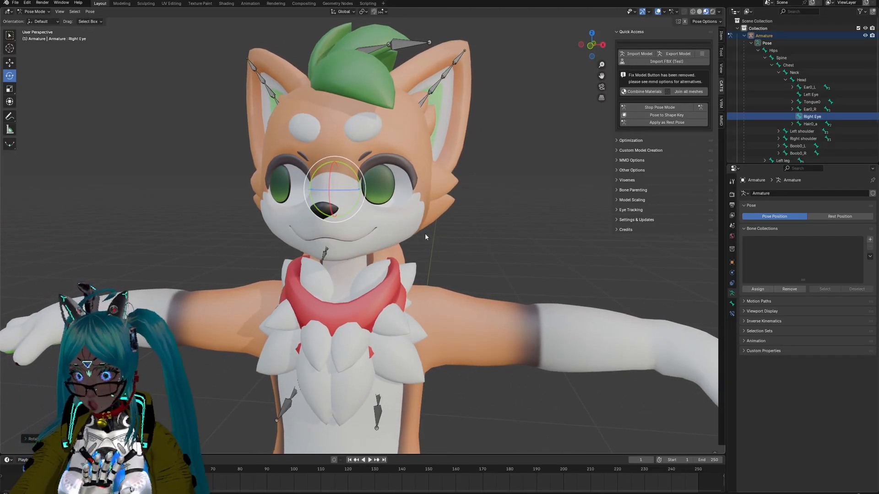
Step: Rotate the Left Eye bone about the global Z axis toward the avatar's right, matching the right eye's gaze from several angles
left_click(817, 97)
middle_click_drag(385, 218, 375, 183)
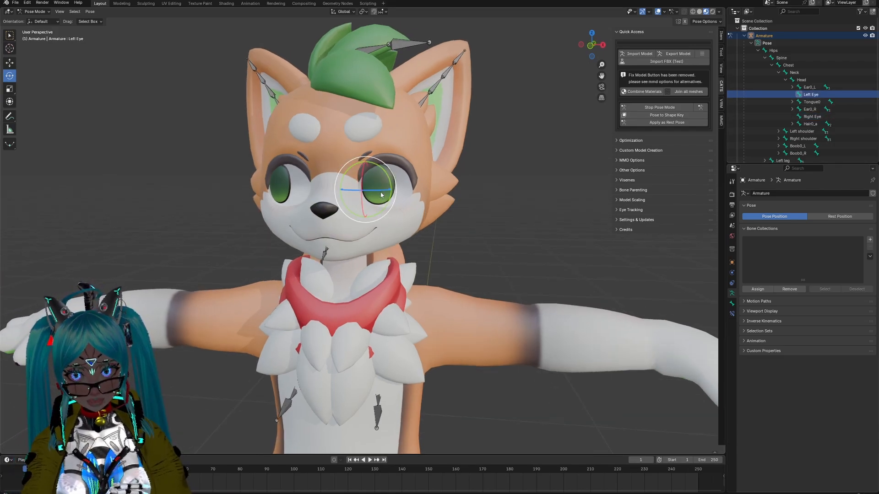
left_click_drag(381, 195, 375, 190)
mouse_move(376, 242)
middle_mouse_down()
mouse_move(444, 250)
mouse_move(339, 247)
mouse_move(334, 238)
mouse_move(344, 235)
mouse_move(373, 241)
mouse_move(331, 246)
mouse_move(389, 235)
mouse_move(414, 238)
mouse_move(392, 243)
mouse_move(422, 241)
mouse_move(358, 243)
mouse_move(367, 251)
middle_mouse_up()
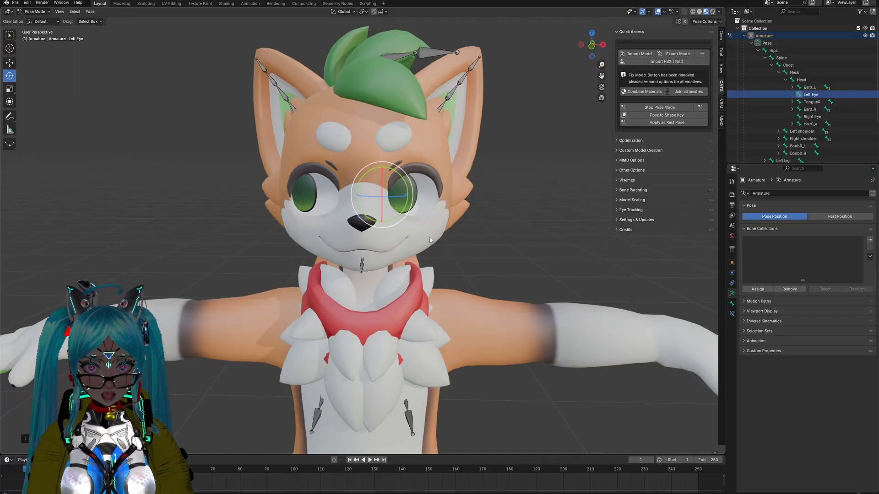
middle_click_drag(429, 237, 391, 240)
middle_click_drag(309, 210, 305, 281)
scroll(268, 272, "up", 2)
scroll(269, 271, "down", 4)
scroll(268, 271, "up", 2)
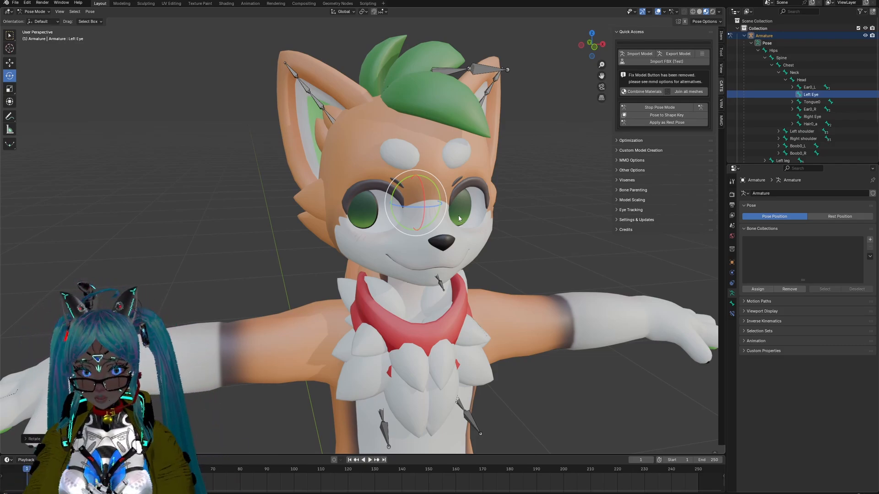
Step: Save the sideways eye pose as a shape key named LookRight and preview it on the Body mesh
left_click(676, 115)
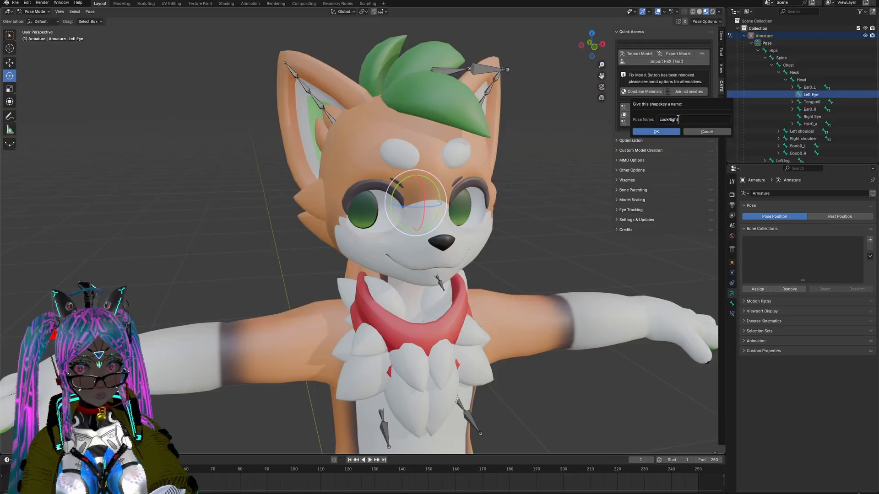
left_click(639, 131)
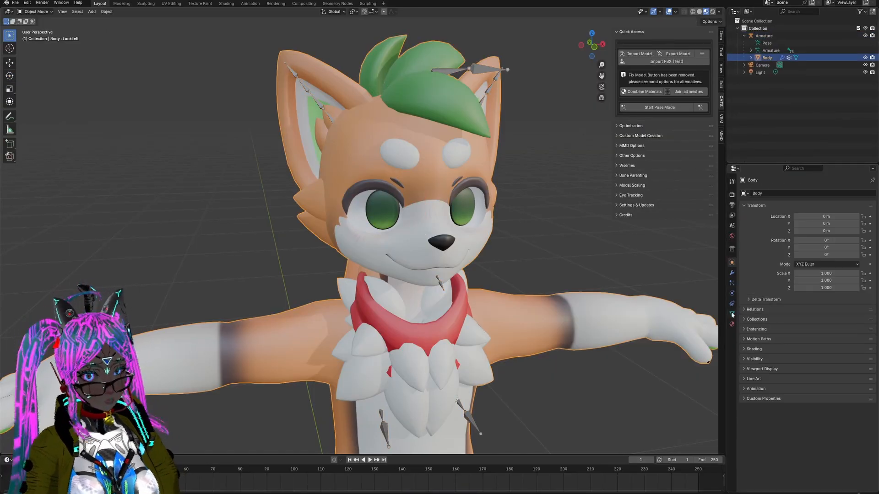
left_click_drag(818, 309, 811, 308)
Step: Move the LookRight shape key up the Body mesh's list to sit directly below LookLeft
left_click(797, 308)
left_click(871, 303)
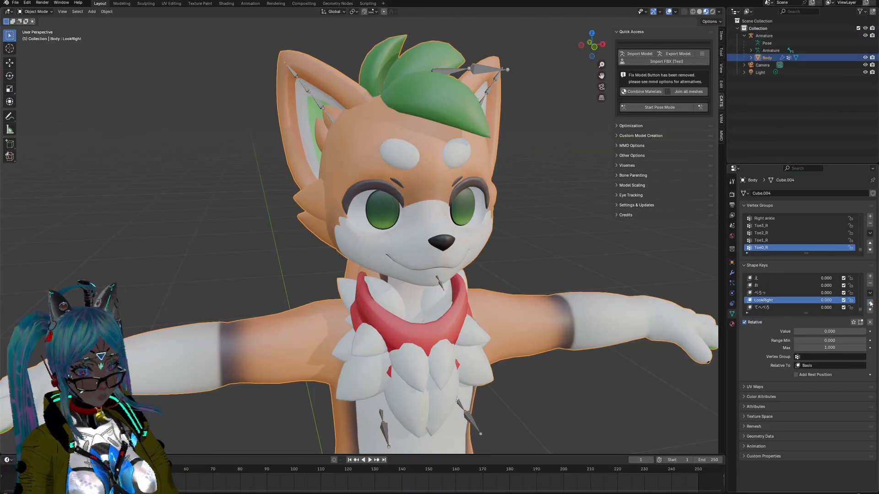
left_click(870, 303)
left_click(871, 303)
left_click(871, 303)
left_click(871, 303)
left_click(871, 304)
left_click(871, 303)
left_click(871, 303)
left_click(871, 304)
left_click(871, 304)
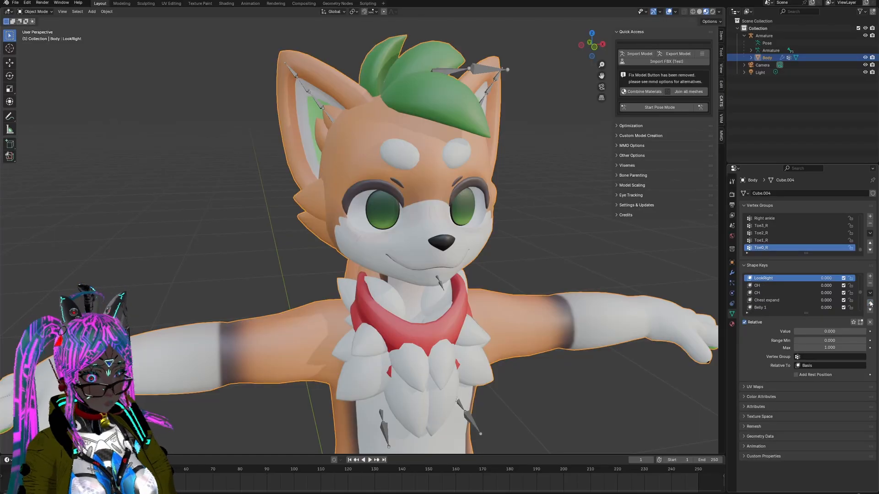
left_click(870, 303)
left_click(871, 303)
left_click(871, 303)
left_click(871, 304)
left_click(871, 310)
left_click(871, 309)
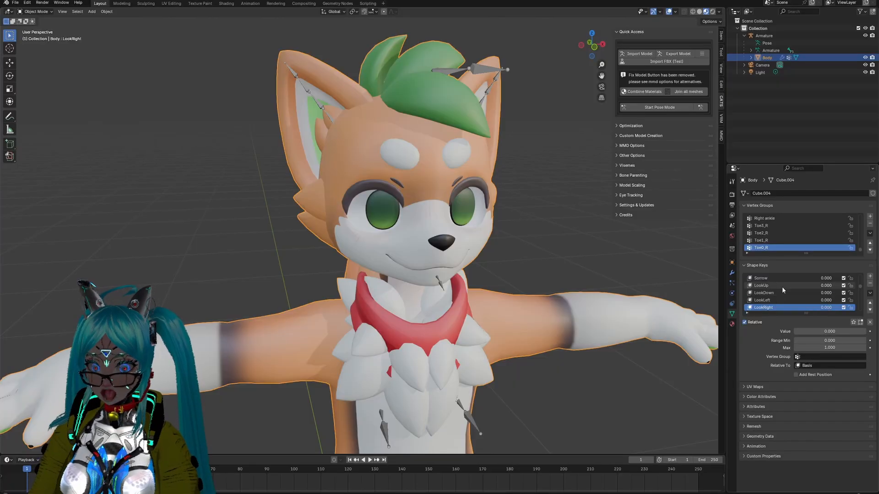
Step: Preview the LookUp, LookDown, LookLeft and LookRight shape keys on the avatar's face from the front
middle_click_drag(545, 239, 526, 235)
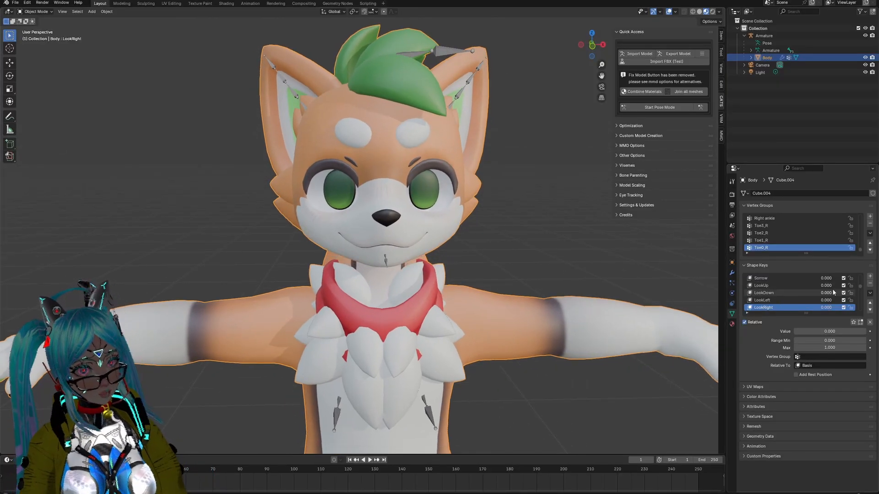
mouse_move(820, 285)
left_mouse_down()
mouse_move(847, 285)
mouse_move(819, 285)
mouse_move(847, 293)
mouse_move(820, 293)
mouse_move(848, 307)
mouse_move(820, 307)
mouse_move(848, 308)
mouse_move(821, 308)
mouse_move(848, 300)
mouse_move(821, 301)
left_mouse_up()
mouse_move(820, 308)
left_mouse_down()
mouse_move(848, 308)
mouse_move(820, 308)
left_mouse_up()
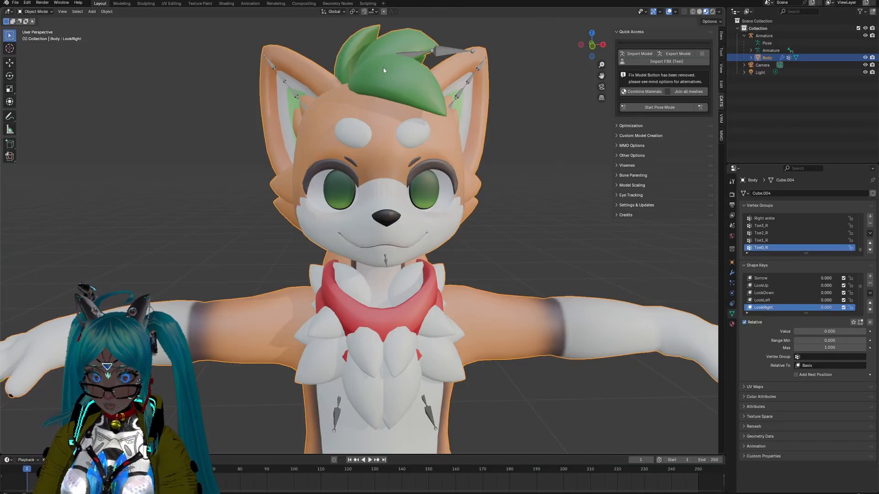
Step: Export the avatar as an FBX file into the Jinxed Fox 1.5.2 folder at scale 1.00, with -Z forward and Y up
left_click(18, 4)
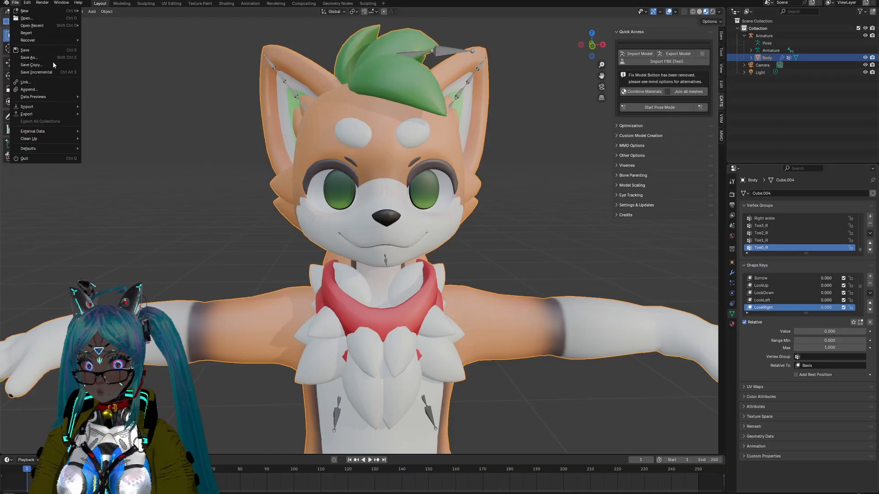
mouse_move(46, 114)
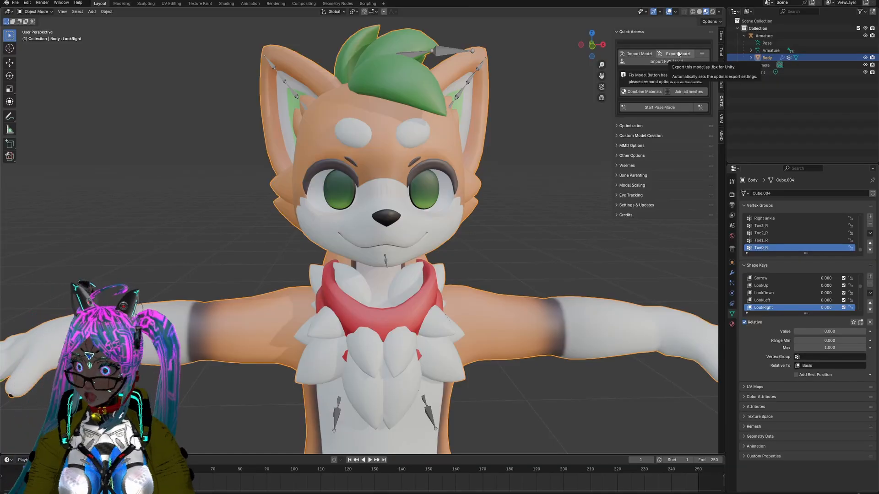
left_click(17, 6)
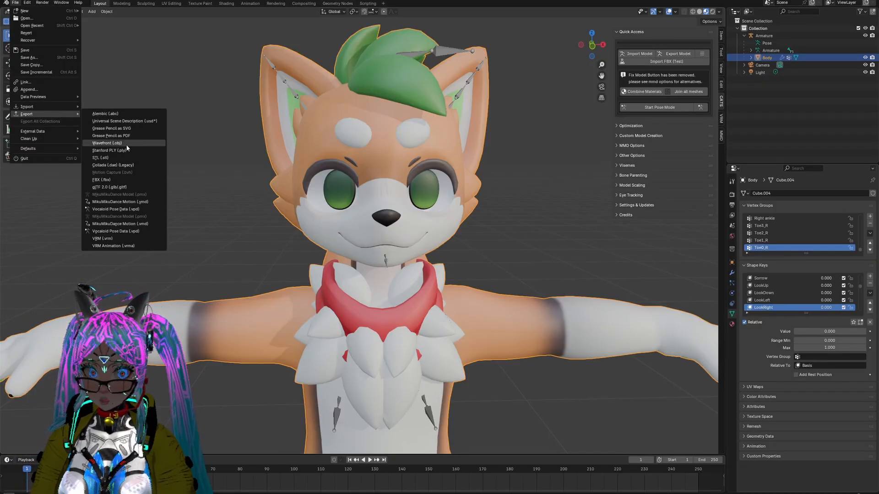
left_click(120, 180)
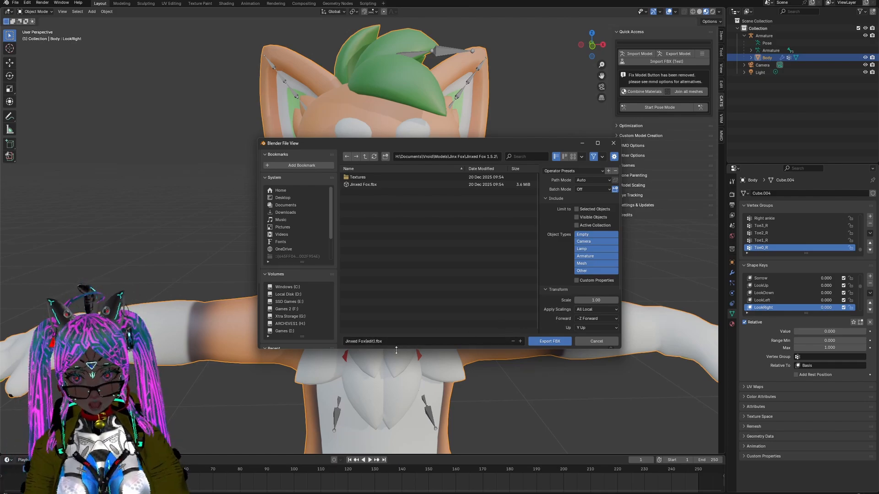
left_click(545, 342)
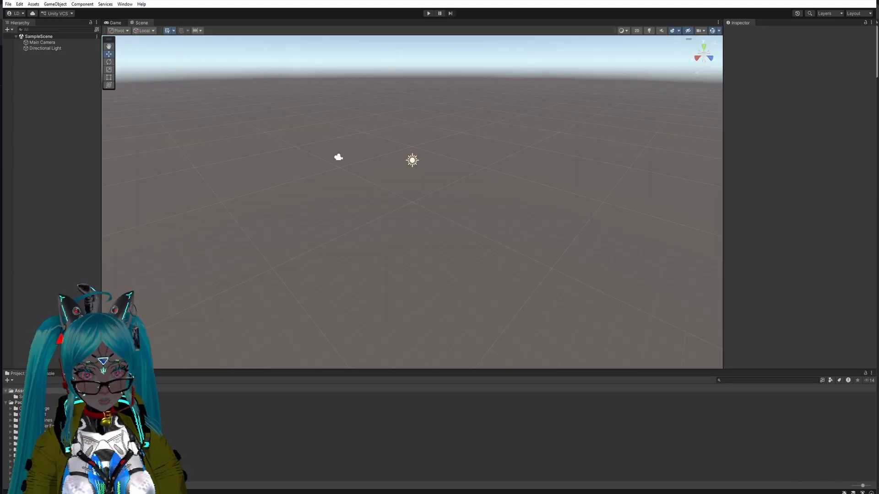
Step: Check the UniVRM releases page on GitHub for the v0.131.0 UnityPackage downloads, and return to the Jinxed Fox project in Unity
mouse_move(538, 493)
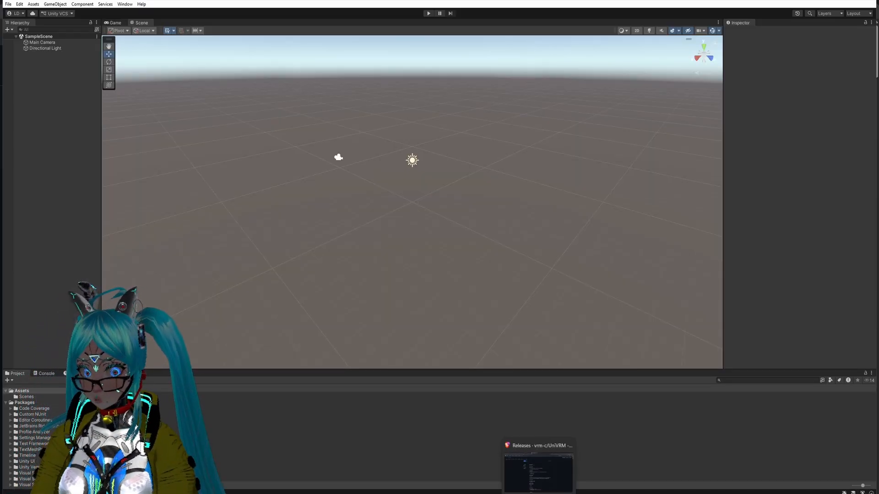
left_click(538, 471)
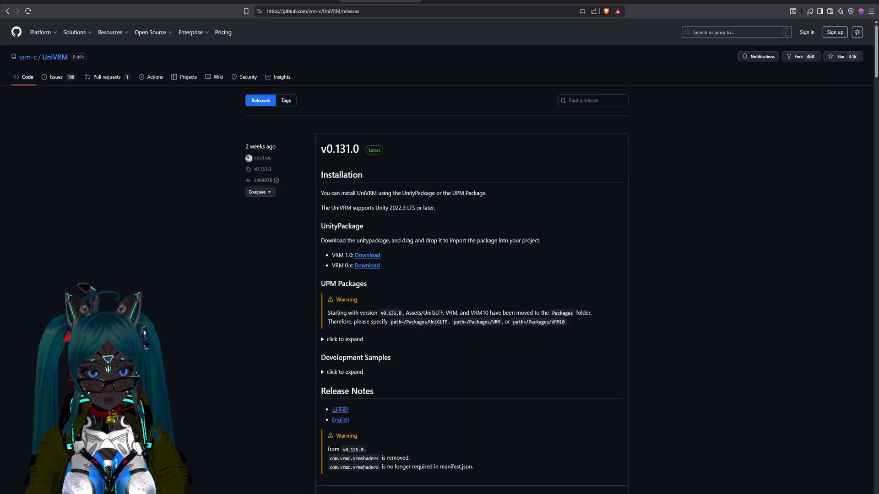
mouse_move(569, 493)
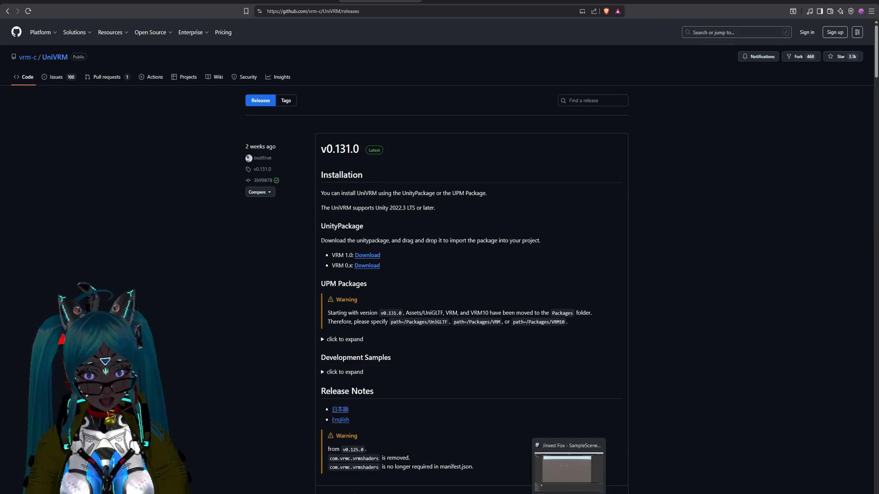
left_click(569, 464)
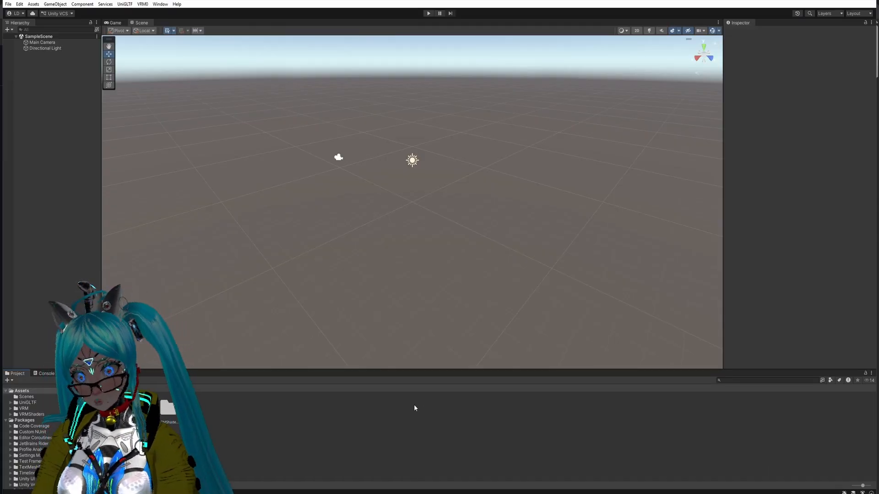
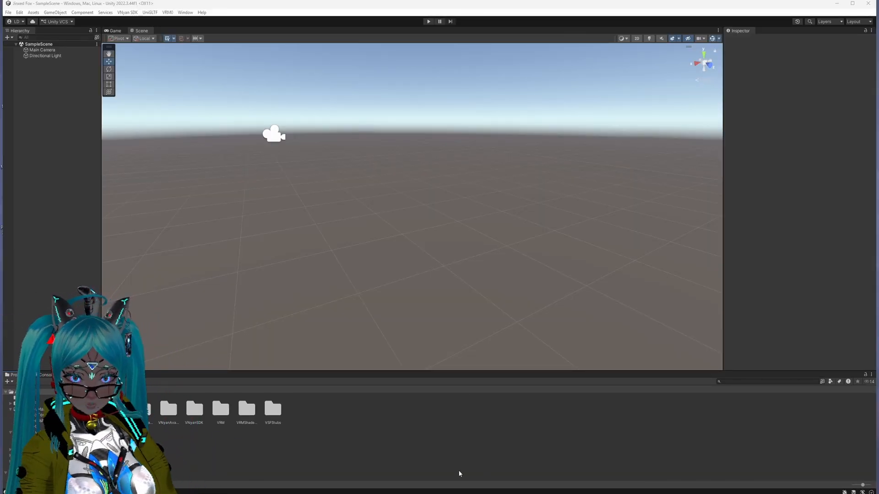
Step: Import Jinxed Fox(edit).fbx from the Jinxed Fox 1.5.2 folder into the Unity project's Assets folder
mouse_move(417, 492)
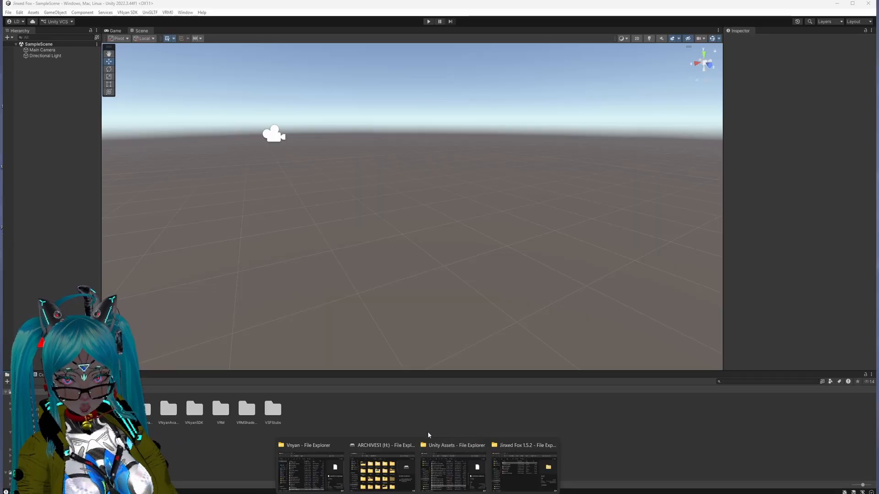
left_click(507, 448)
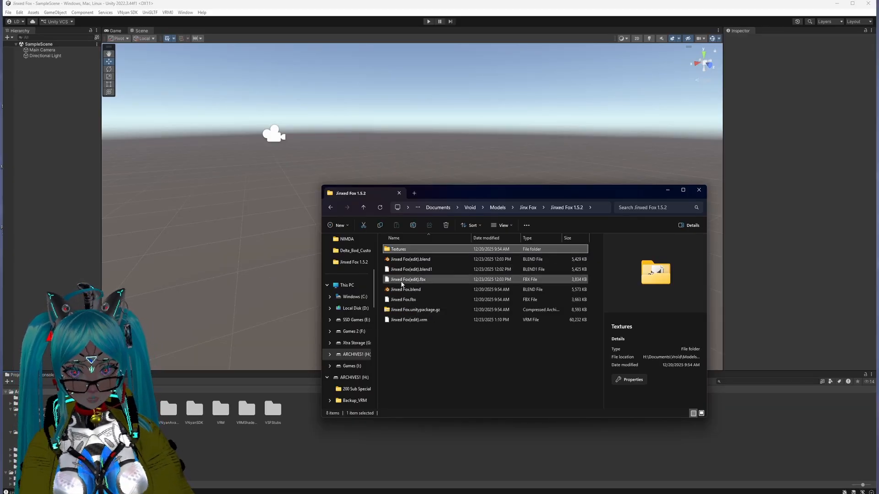
left_click_drag(402, 283, 300, 431)
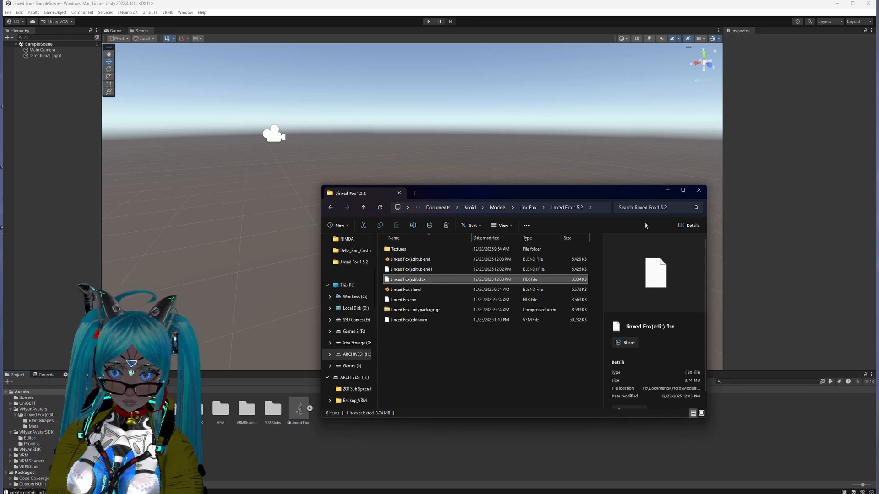
left_click(667, 190)
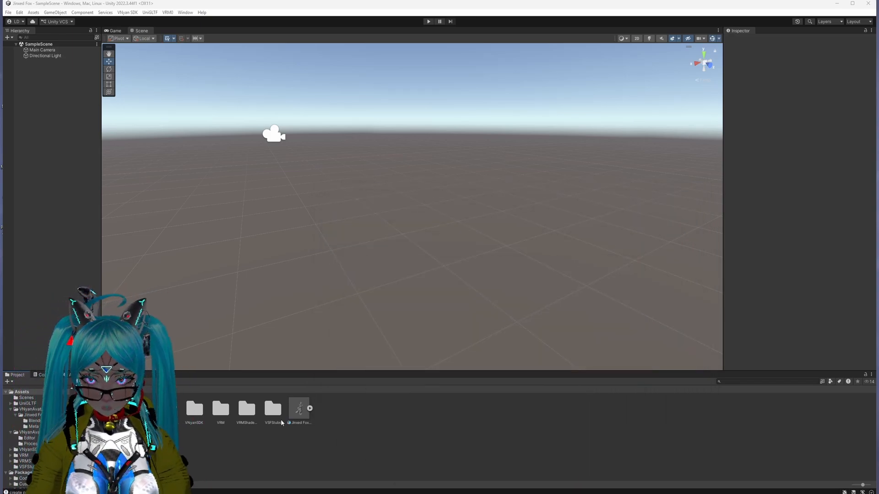
Step: Enable Legacy Blend Shape Normals in the model import settings of the Jinxed Fox(edit) asset
left_click(302, 416)
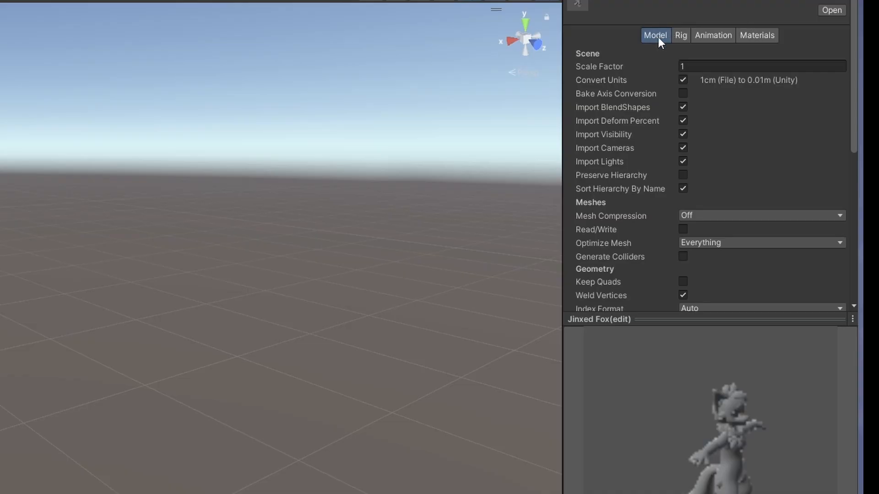
left_click(686, 38)
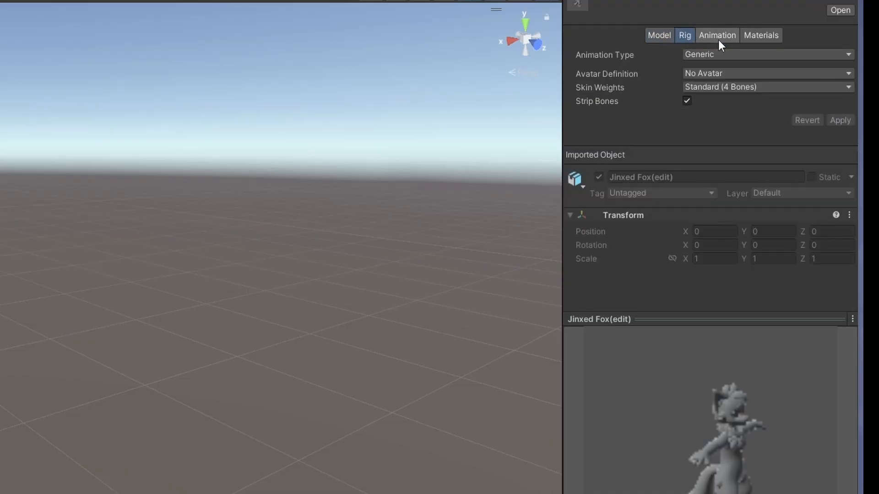
left_click(718, 40)
left_click(761, 37)
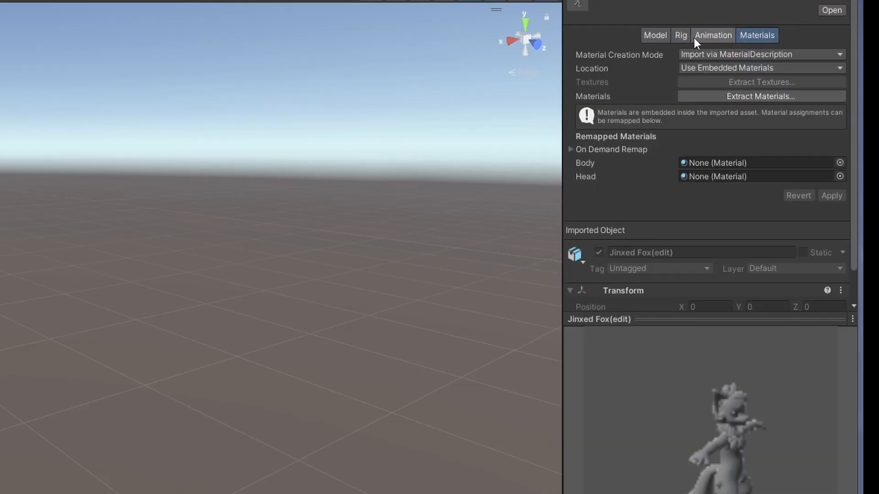
left_click(662, 35)
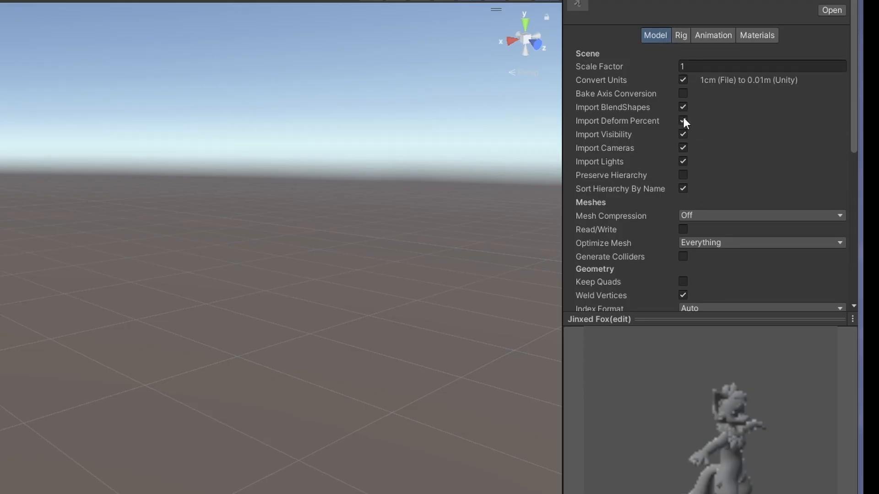
scroll(719, 114, "down", 5)
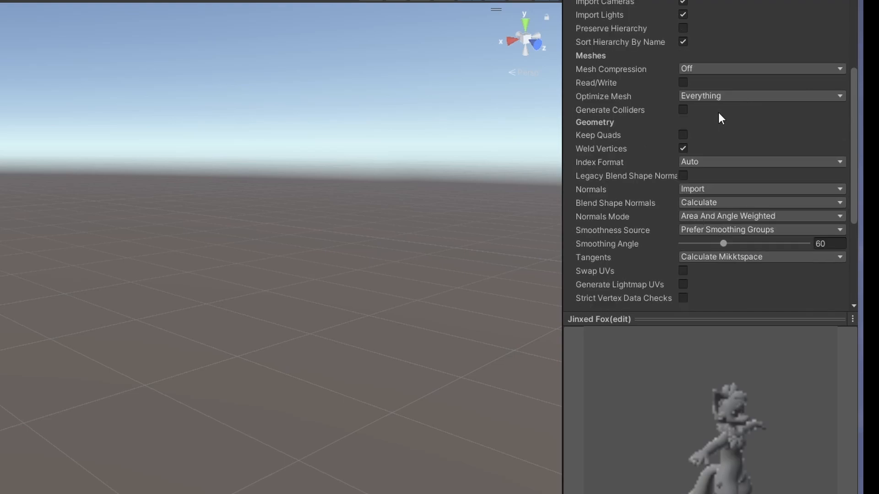
scroll(640, 161, "down", 2)
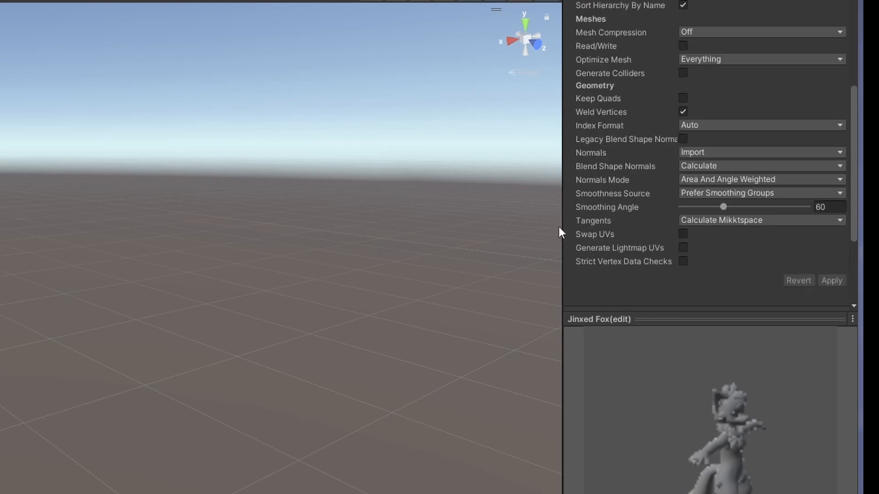
left_click(683, 139)
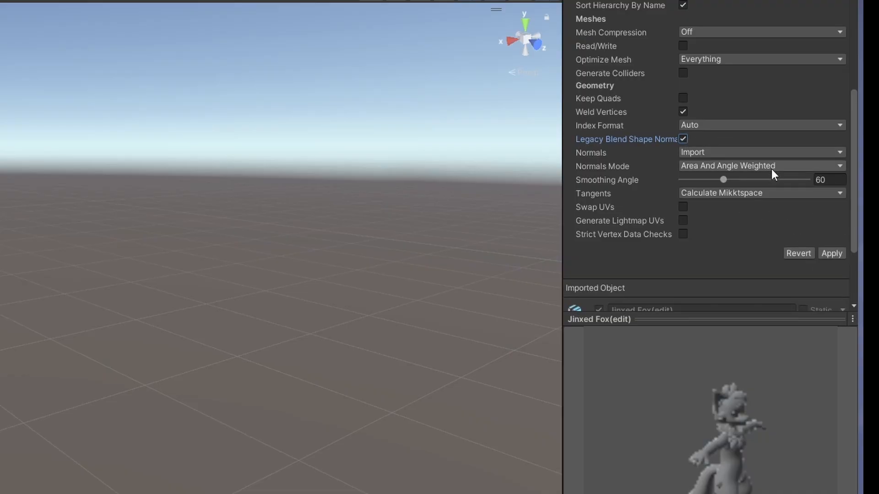
Step: Set the model's Normals Mode to Area Weighted and apply the import settings
left_click(754, 167)
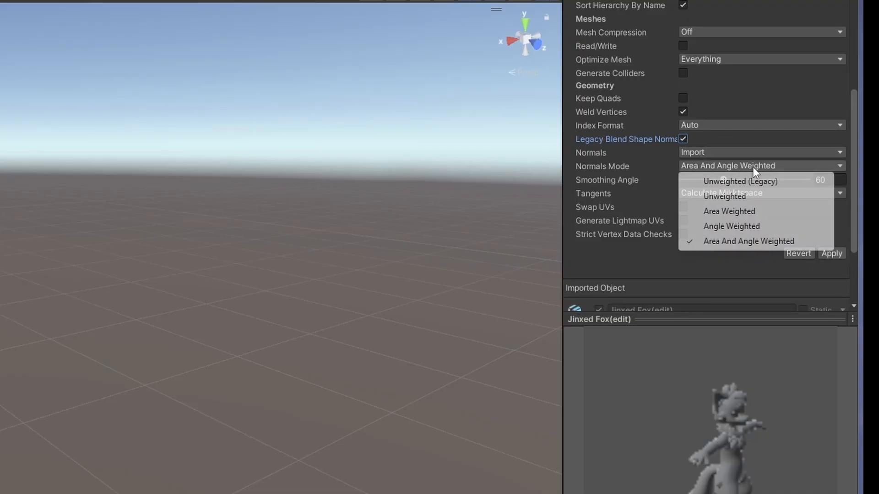
left_click(743, 226)
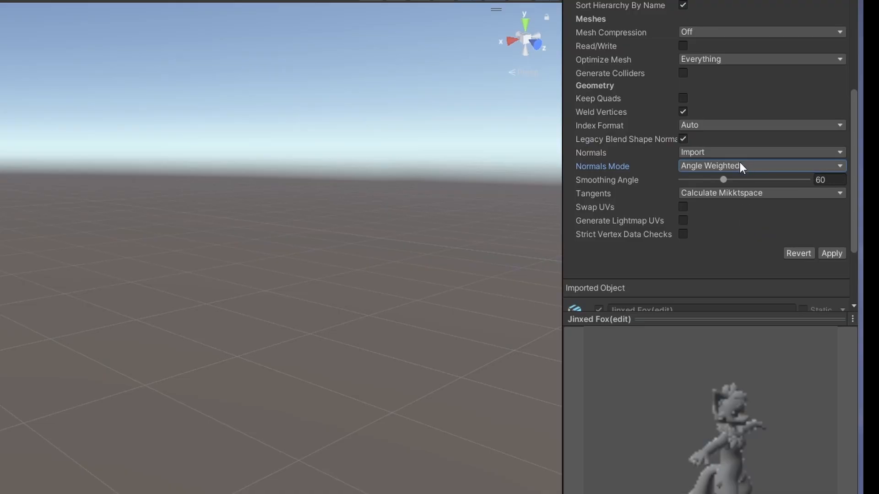
left_click(741, 166)
left_click(737, 212)
scroll(628, 183, "up", 5)
scroll(628, 183, "down", 4)
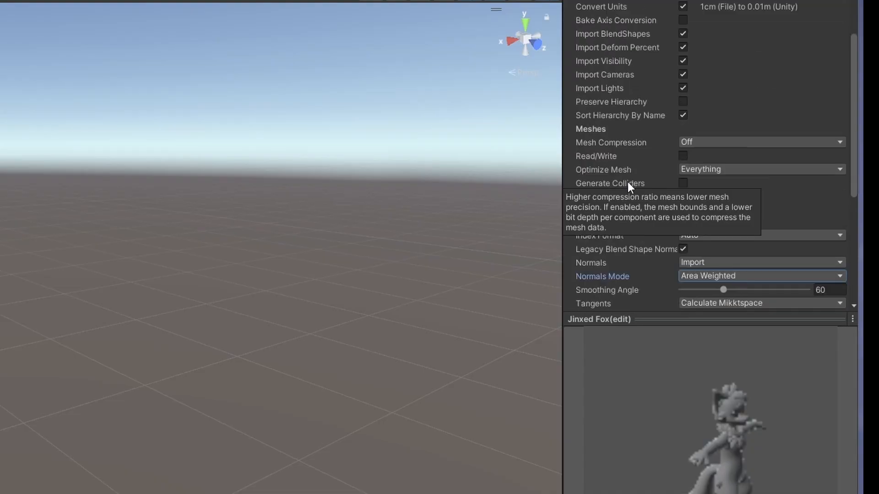
left_click(834, 291)
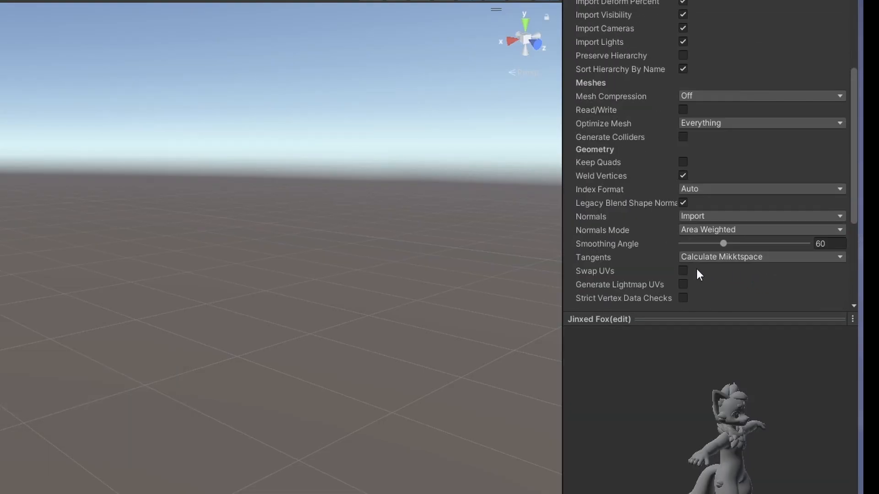
Step: Set the rig's Animation Type to Humanoid, with the avatar created from this model, and apply it
scroll(631, 271, "up", 1)
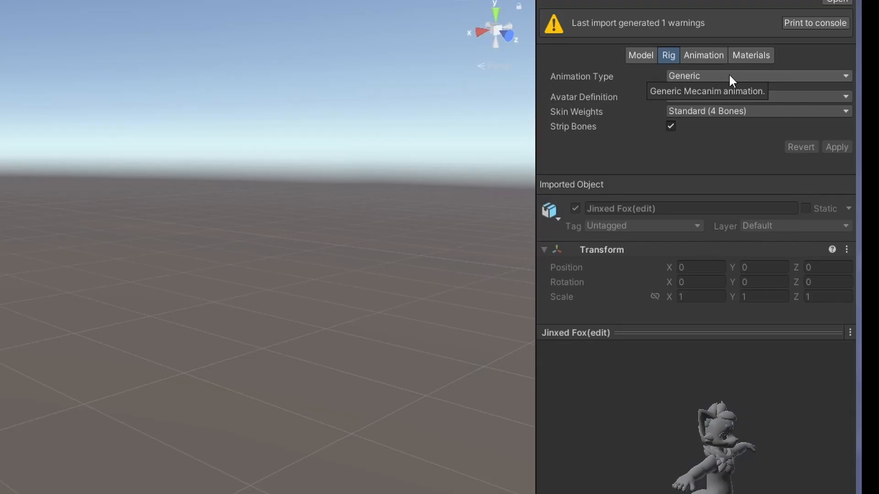
left_click(730, 76)
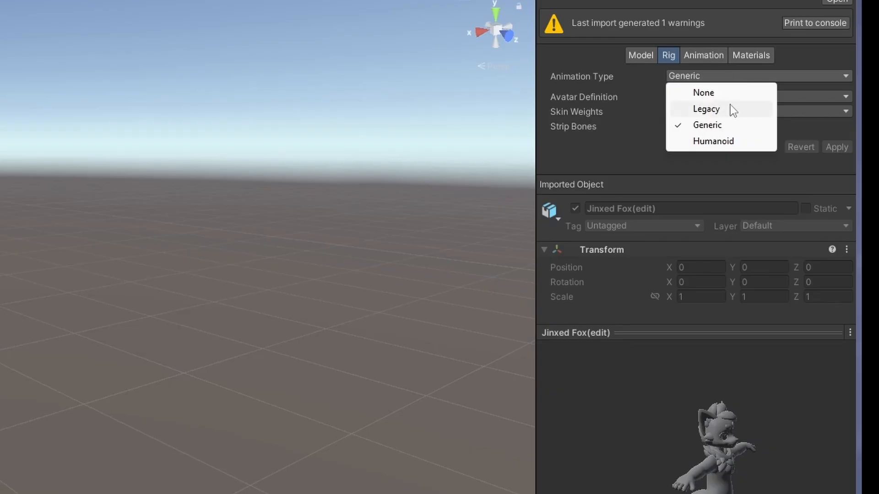
left_click(708, 141)
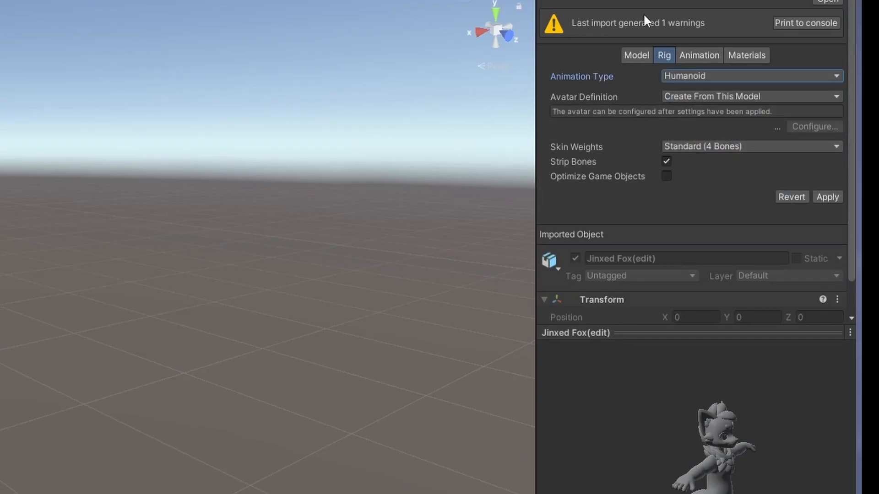
left_click(831, 198)
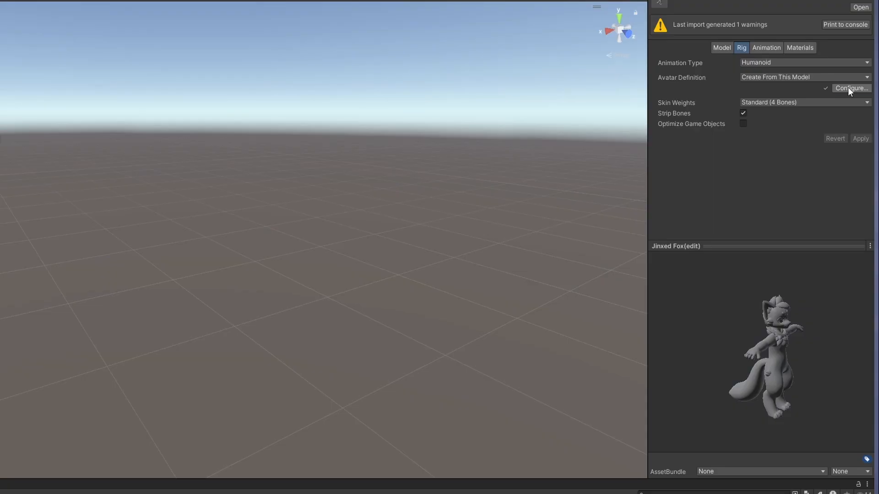
Step: Configure the humanoid avatar and assign the Chest bone from the armature to the Chest slot of the body mapping
left_click(847, 87)
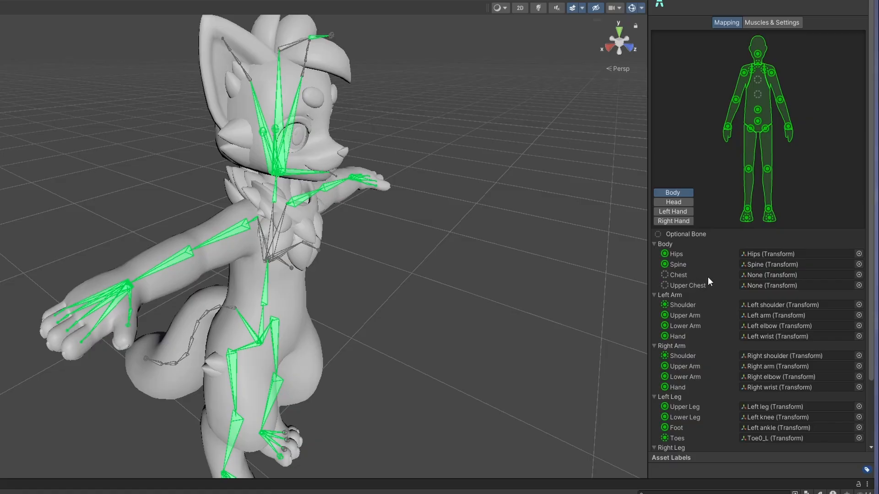
left_click(859, 274)
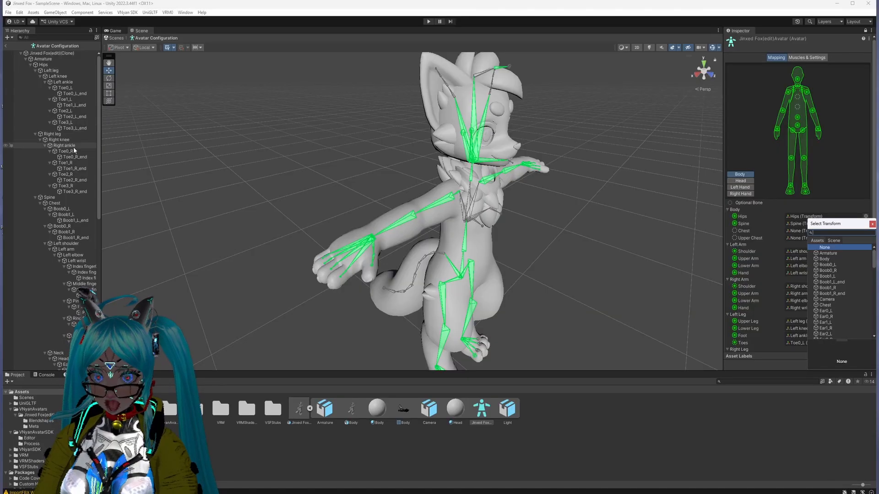
left_click_drag(64, 205, 811, 232)
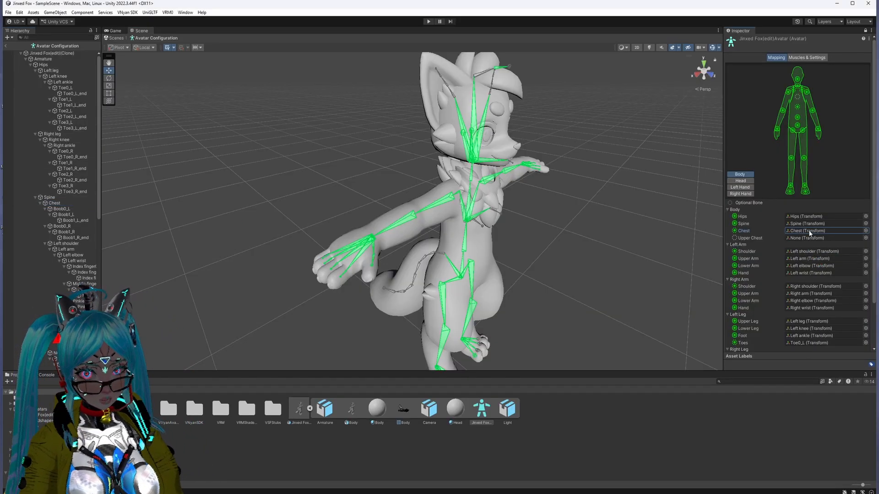
scroll(797, 290, "down", 3)
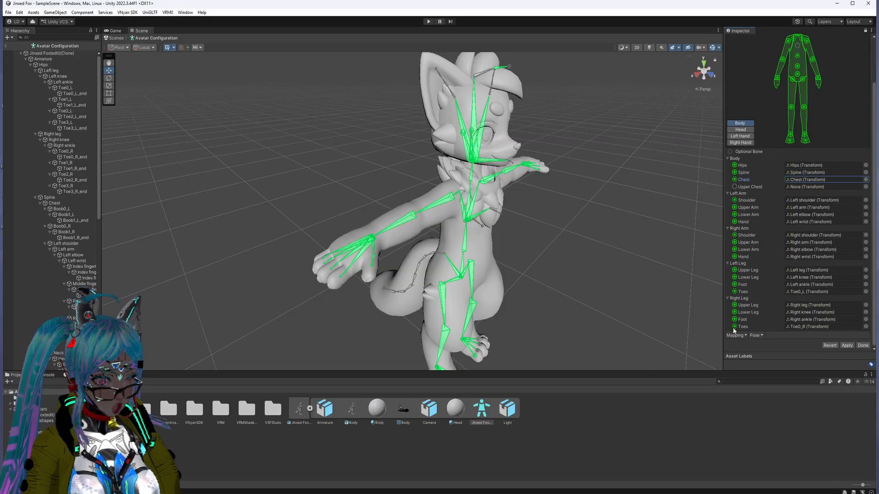
scroll(839, 320, "up", 3)
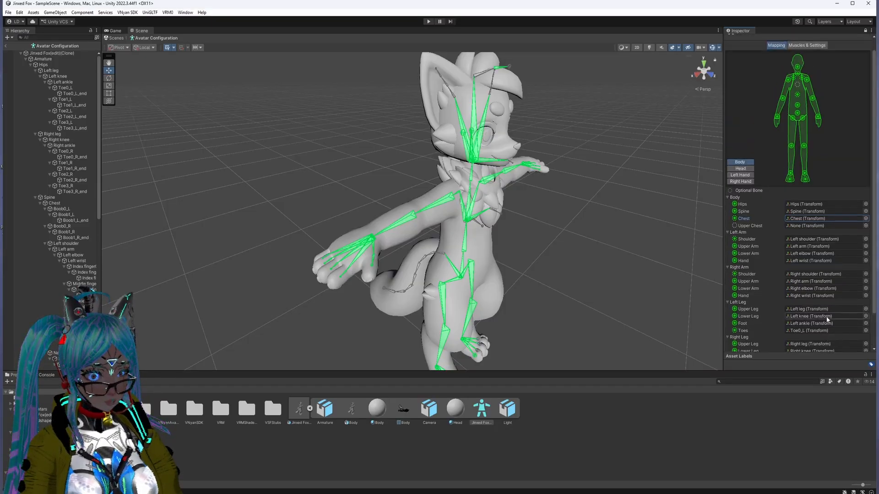
Step: Clear the Jaw slot in the avatar's head mapping by assigning None instead of Hair1_a
left_click(740, 181)
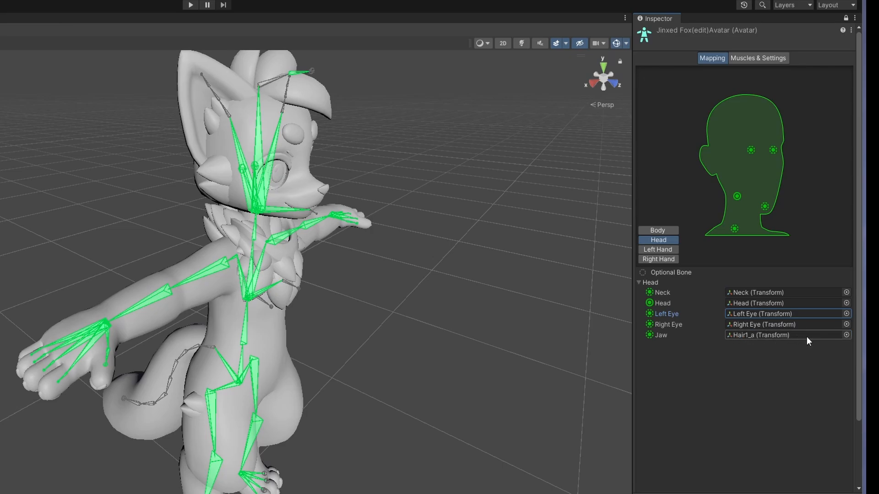
left_click(846, 335)
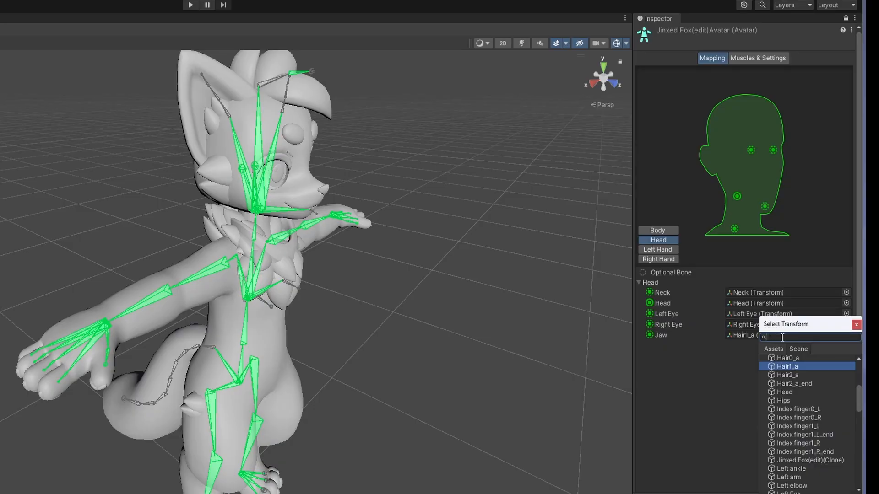
type("Noo")
key("BackSpace")
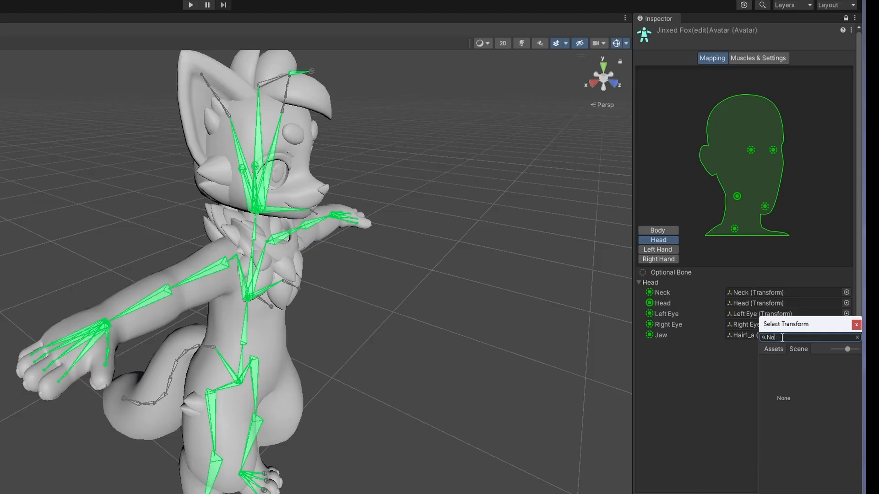
type("ne")
key("BackSpace")
key("BackSpace")
key("BackSpace")
left_click(796, 358)
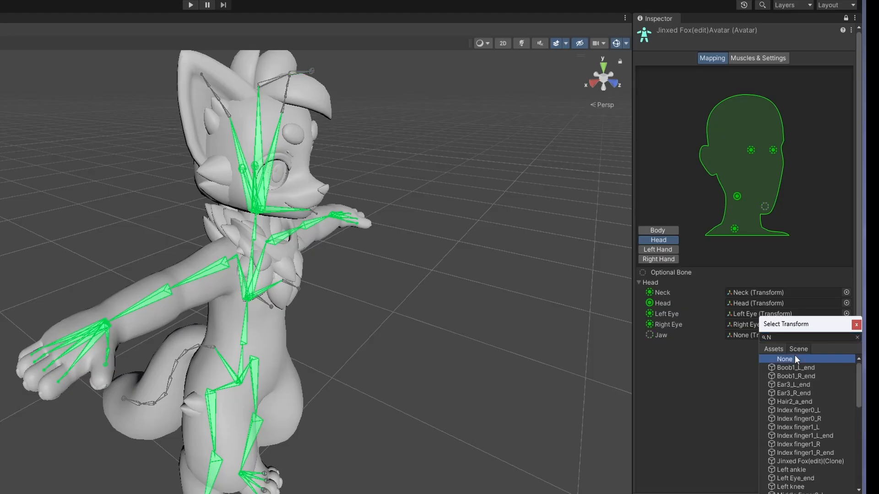
left_click(855, 325)
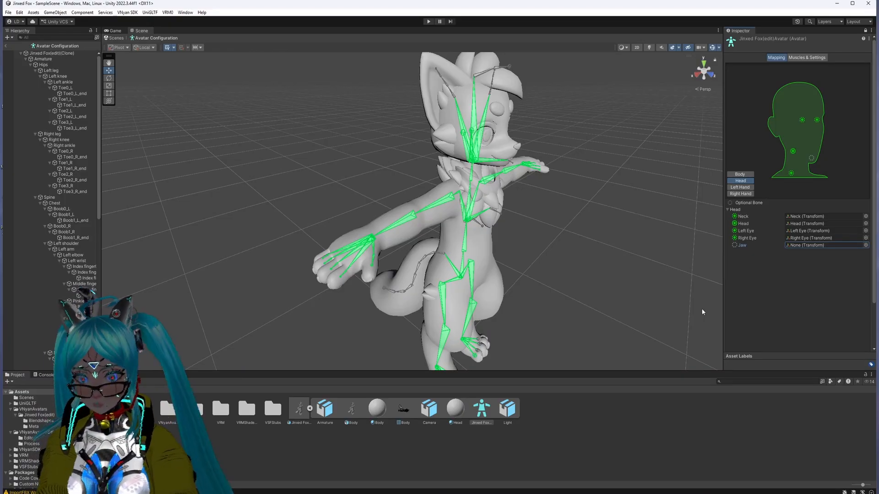
Step: Assign Thumb1_L_end to the Thumb Distal slot in the avatar's left hand mapping
left_click(658, 249)
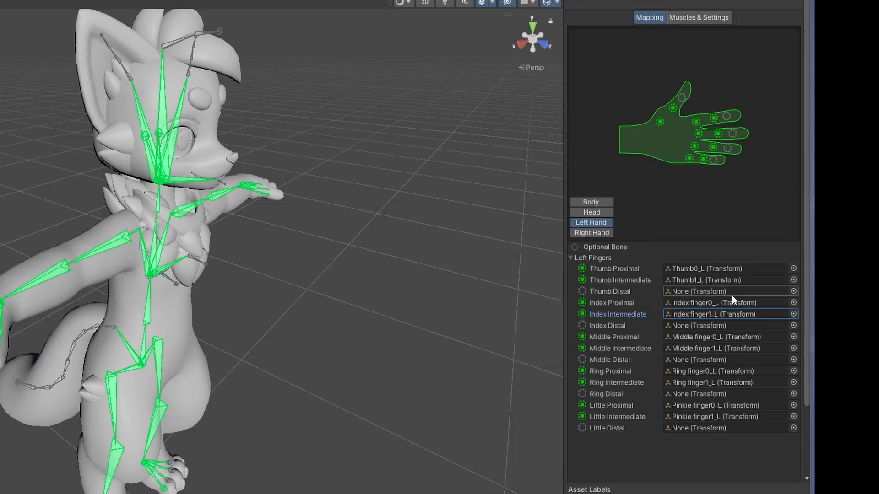
left_click(794, 292)
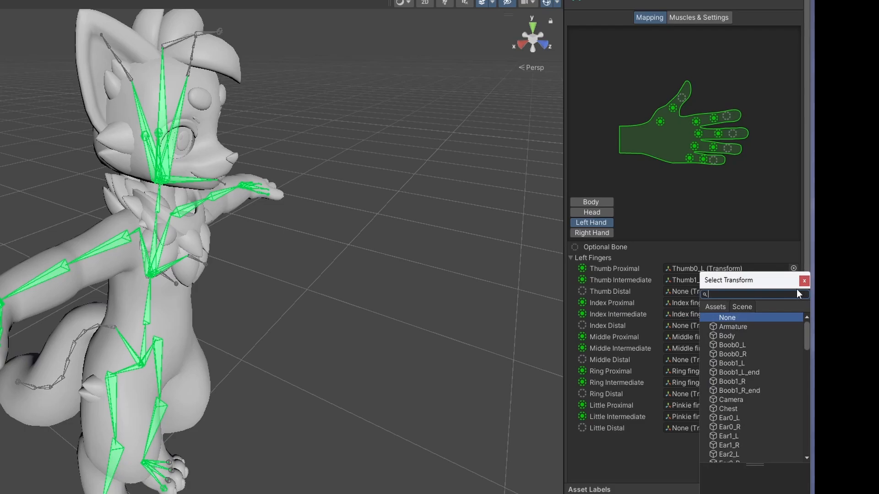
type("thumb")
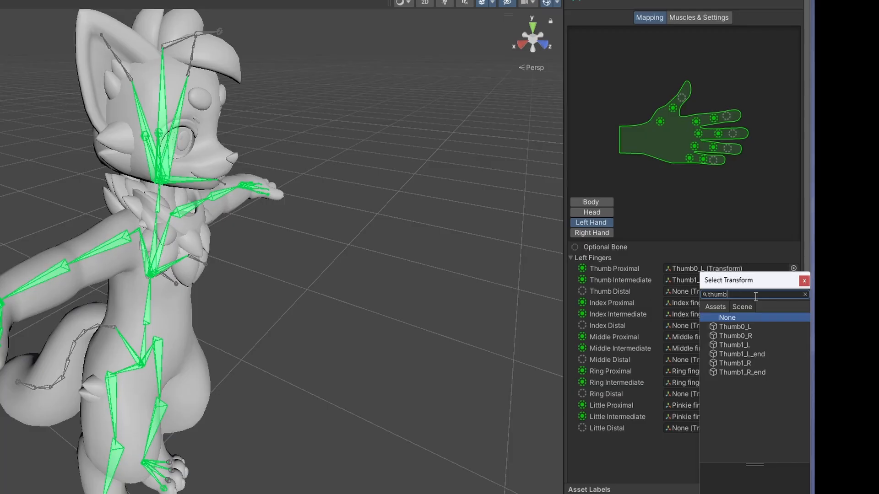
left_click_drag(752, 277, 705, 349)
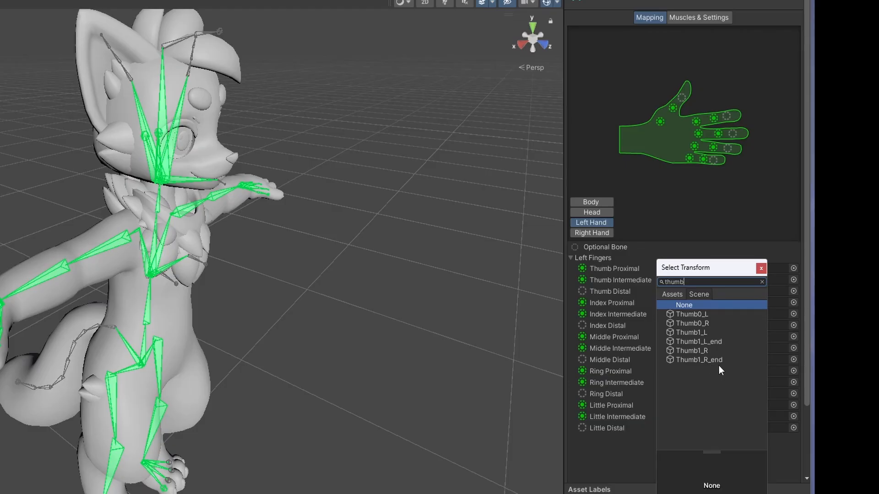
left_click(704, 342)
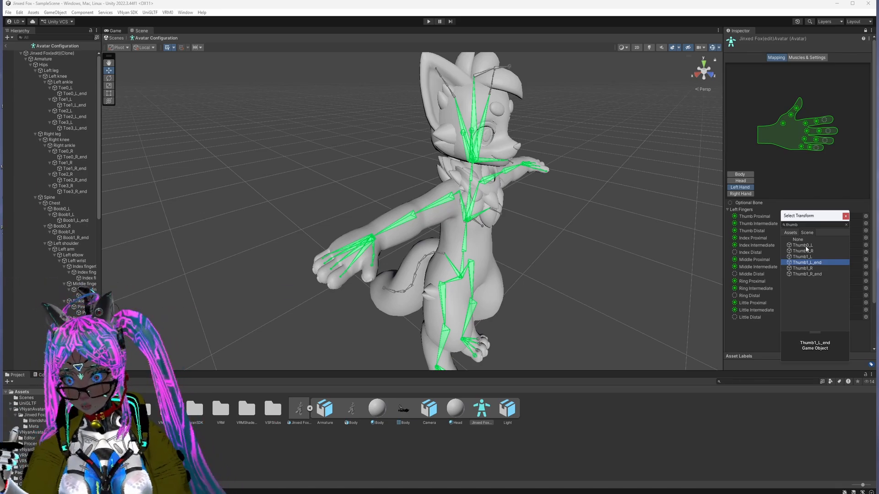
left_click(845, 216)
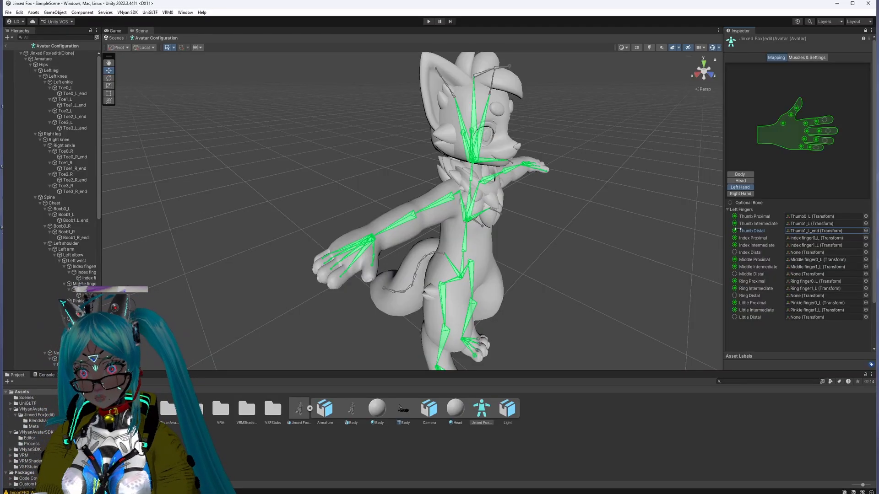
Step: Assign the matching finger1_L_end bones to the left hand's Index, Middle, Ring and Little Distal slots
left_click_drag(763, 278, 809, 252)
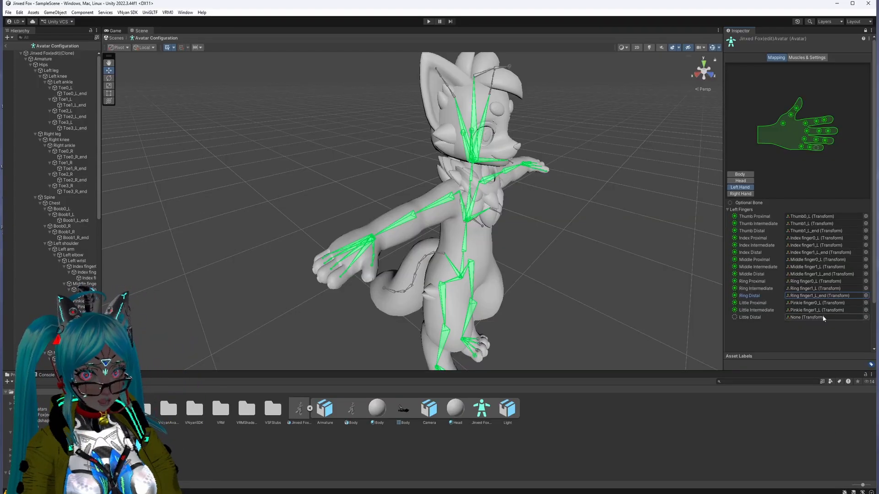
left_click(865, 317)
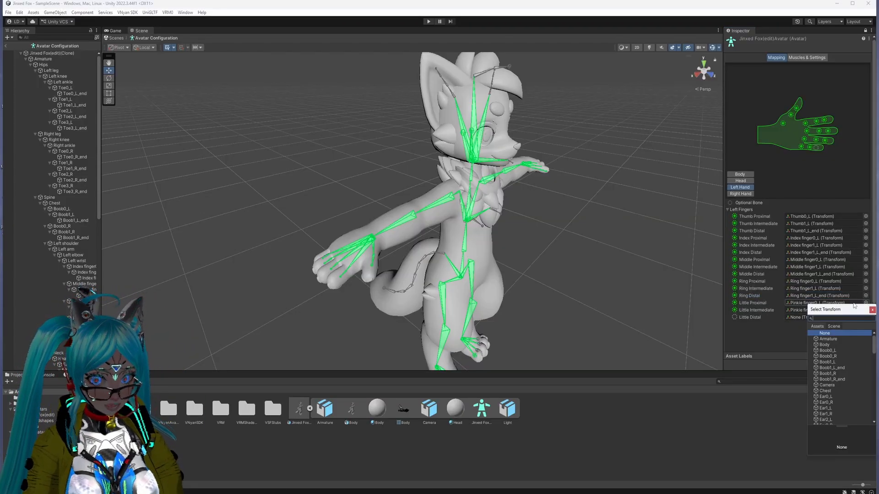
type("pinki")
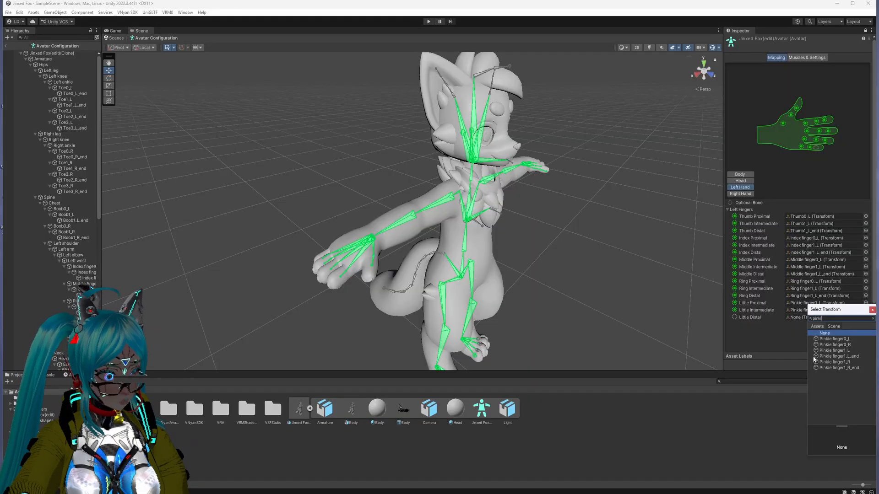
Step: In the avatar's right hand mapping, assign Thumb1_R_end to Thumb Distal and Index finger1_R_end to Index Distal
left_click(740, 194)
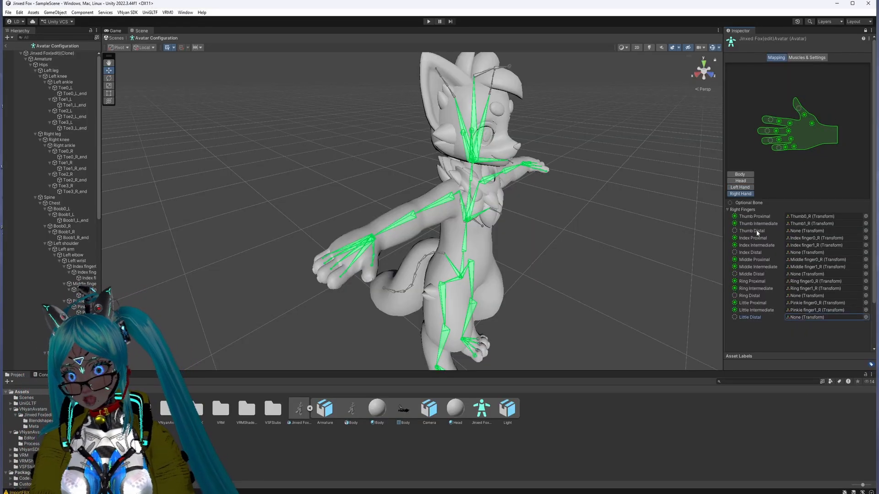
left_click(866, 231)
type("thumb")
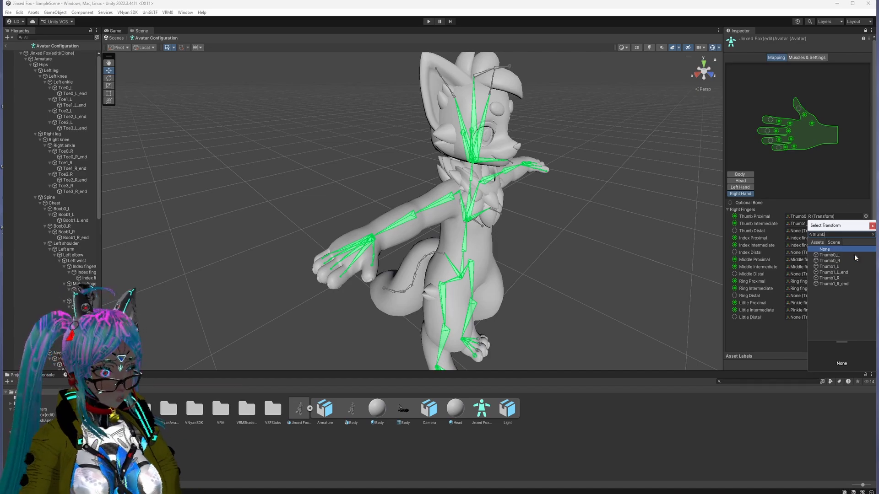
double_click(851, 284)
left_click(866, 253)
type("index")
double_click(866, 303)
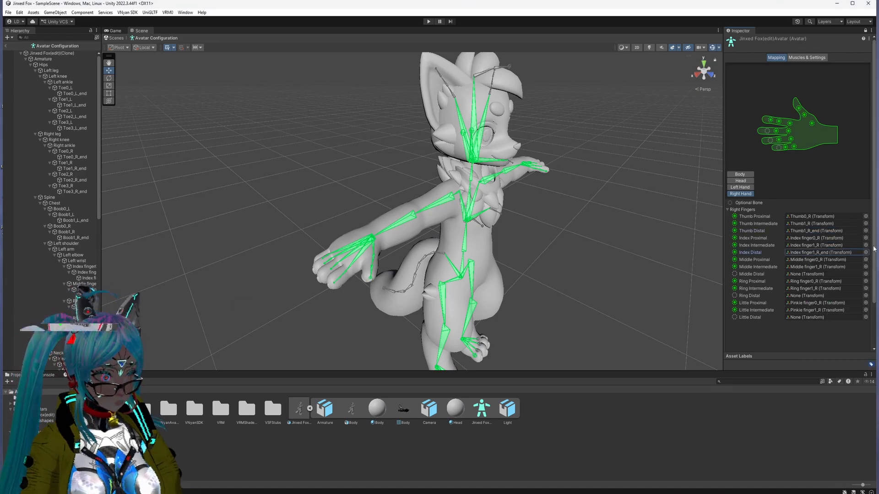
Step: Assign Middle finger1_R_end, Ring finger1_R_end and Pinkie finger1_R_end to the right hand's Middle, Ring and Little Distal slots
left_click(866, 274)
type("middle")
double_click(845, 330)
left_click(866, 296)
type("ring")
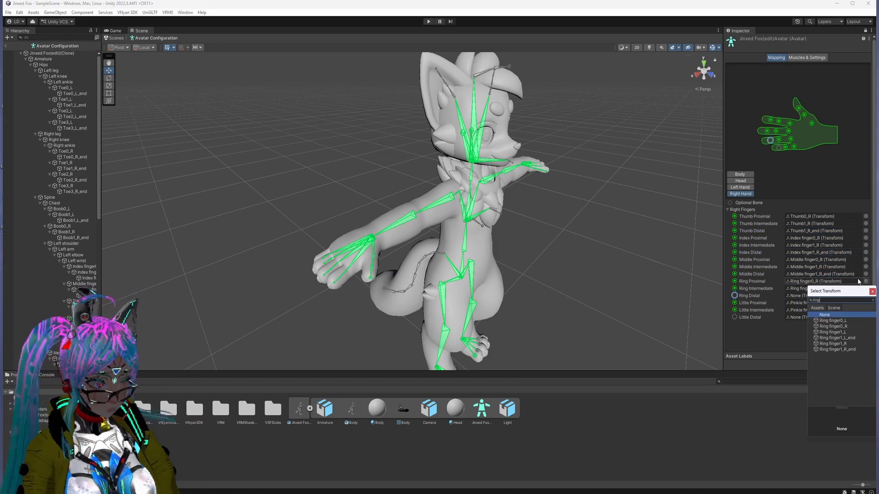
double_click(838, 349)
left_click(866, 317)
type("pinkie")
double_click(842, 372)
scroll(802, 275, "down", 3)
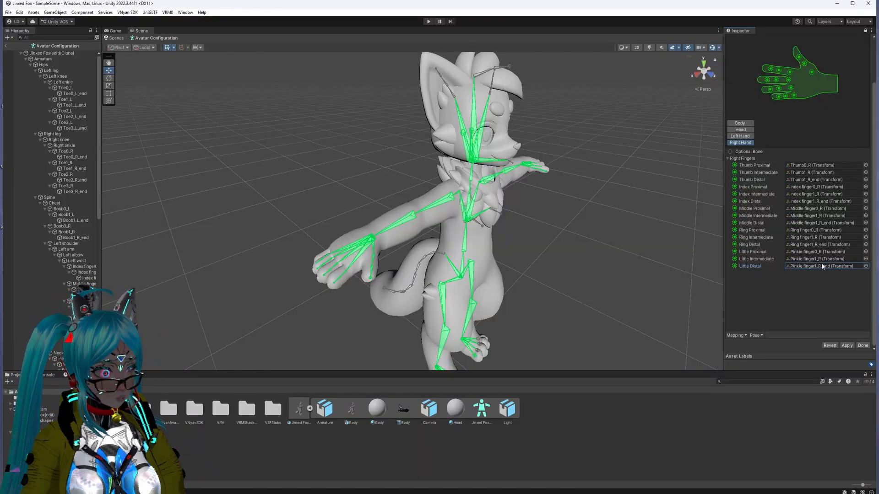
Step: Review the left hand, head and body mappings and inspect the right upper arm, right thumb and chest bones on the model
left_click(740, 136)
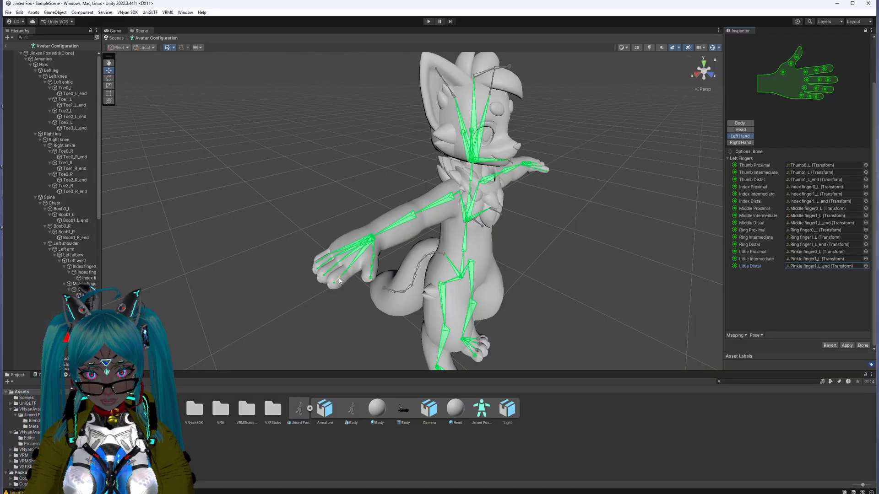
left_click(438, 204)
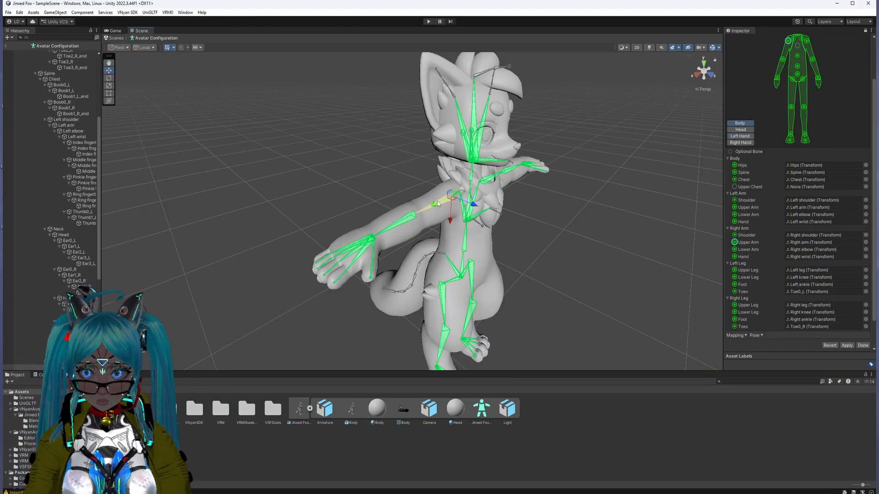
left_click(372, 268)
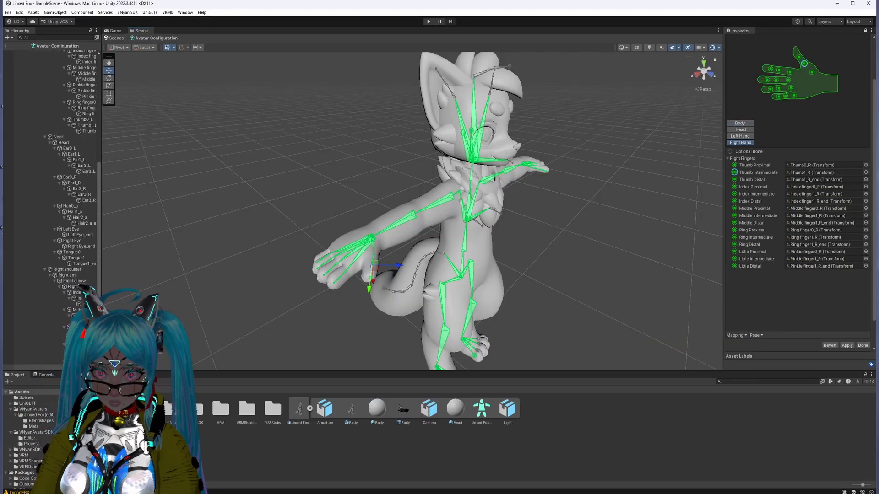
left_click_drag(101, 350, 122, 350)
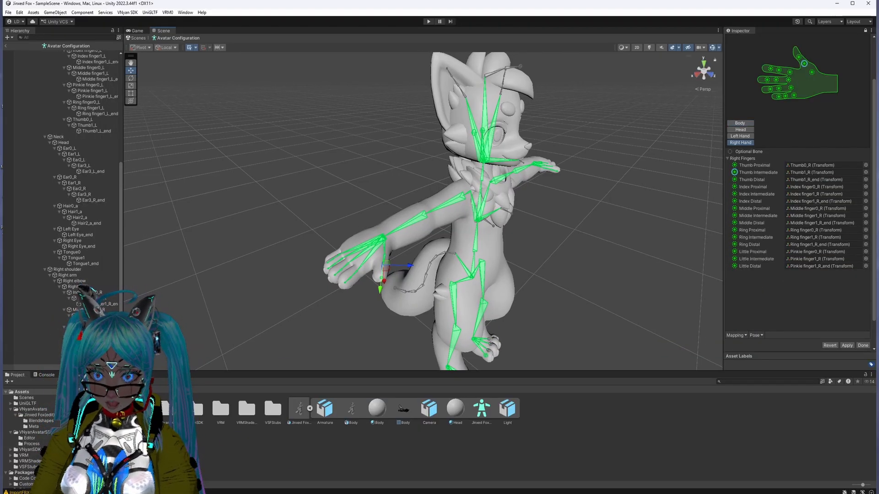
left_click(485, 202)
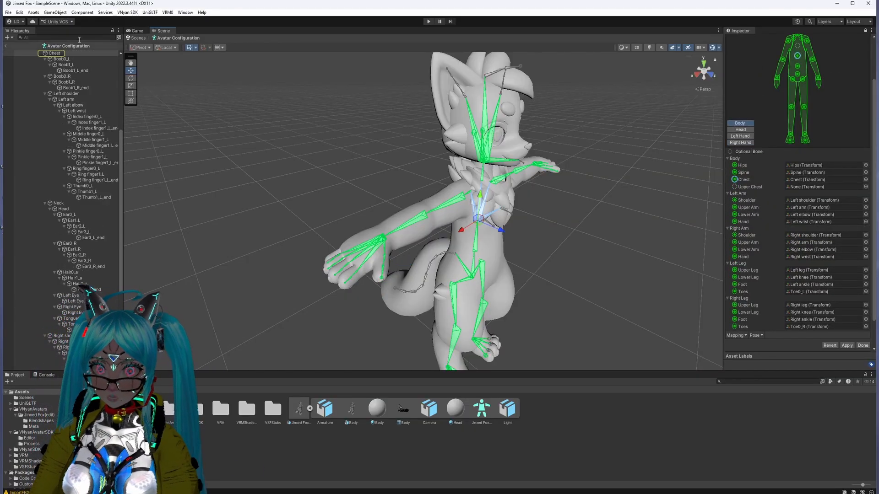
left_click(745, 132)
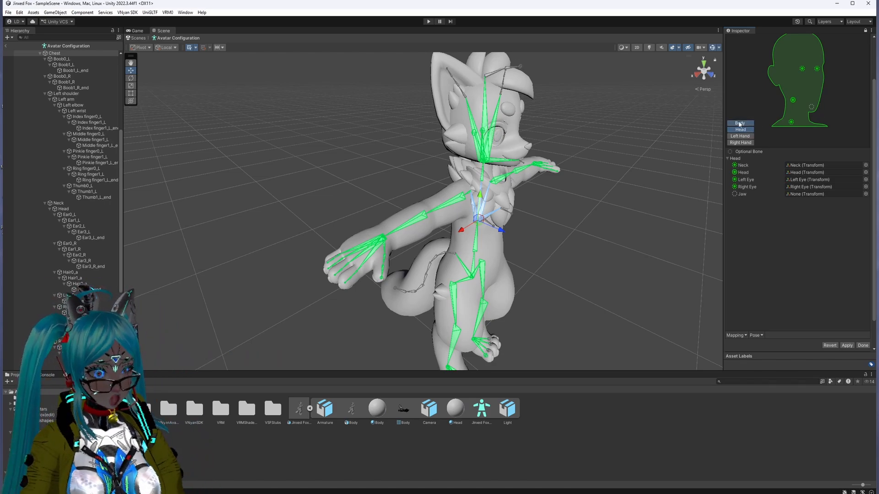
left_click(739, 124)
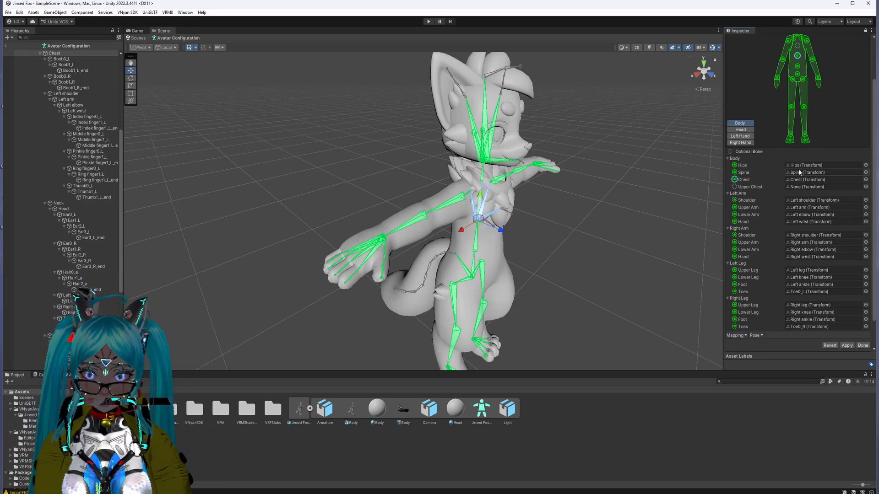
Step: Apply the avatar's bone mapping and finish the avatar configuration
scroll(801, 215, "down", 2)
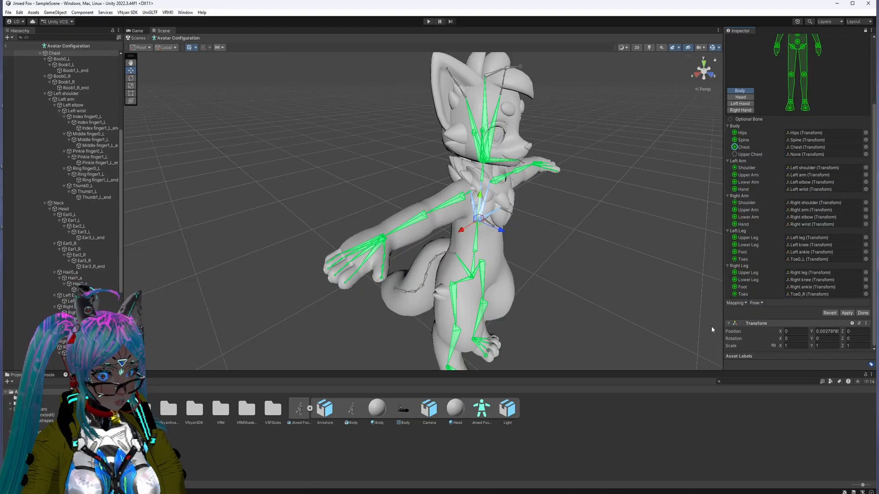
left_click(846, 313)
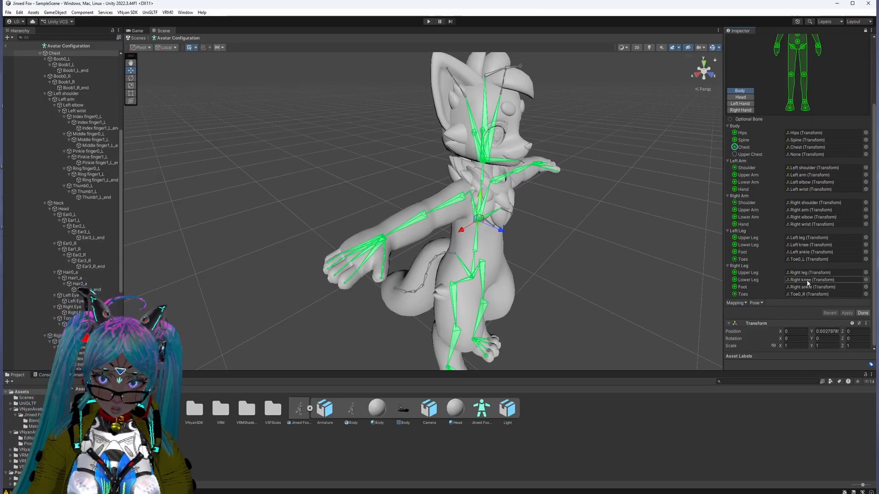
left_click(861, 314)
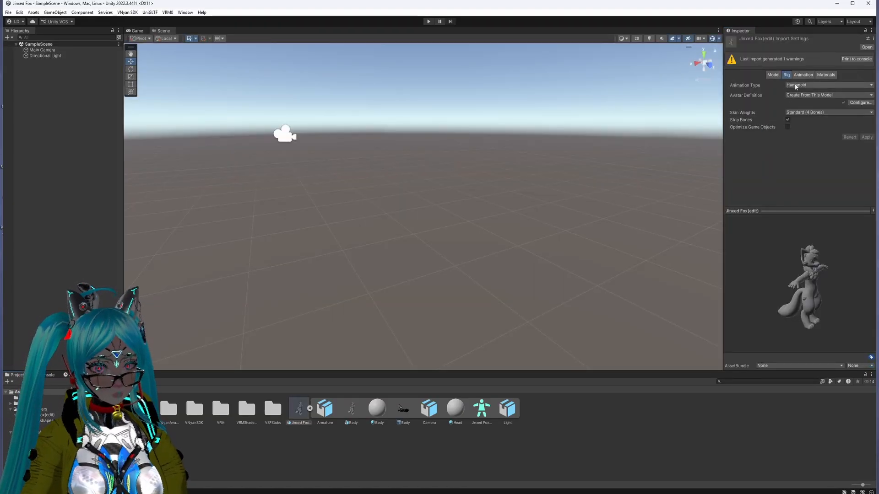
Step: Collapse the fox model's sub-assets and add the Jinxed Fox(edit) model to the SampleScene hierarchy
left_click(803, 75)
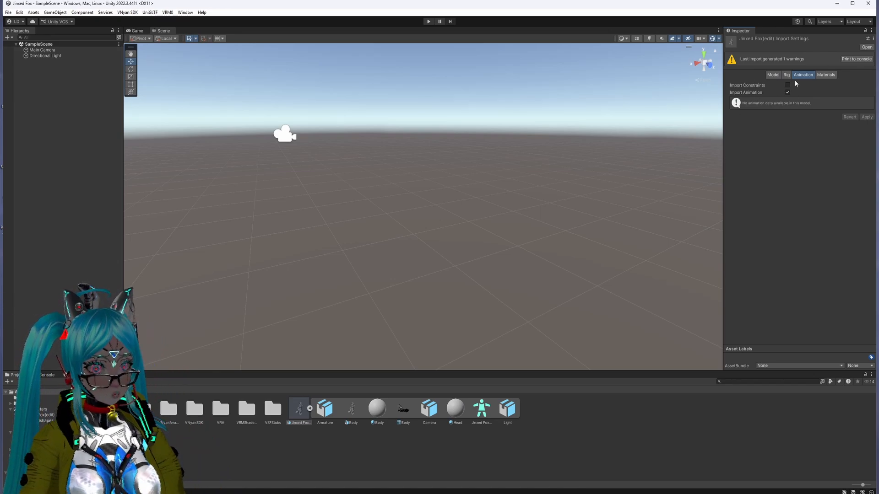
left_click(309, 408)
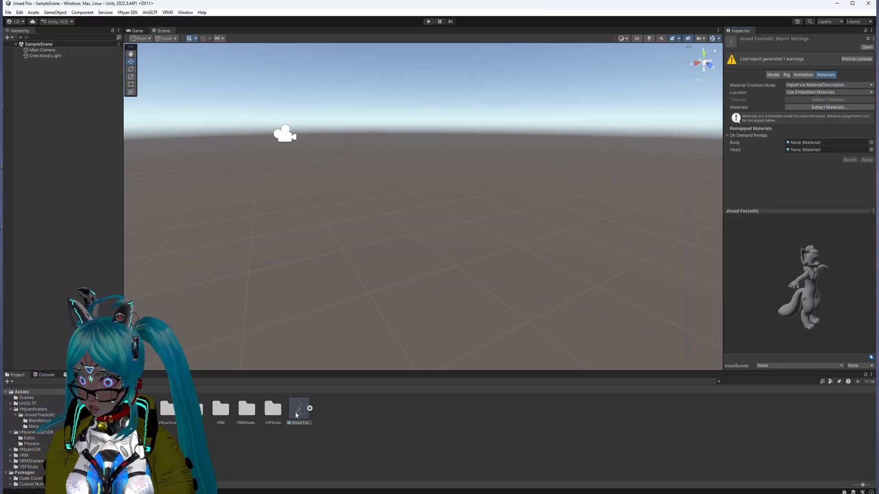
left_click_drag(299, 414, 109, 186)
left_click_drag(54, 139, 297, 401)
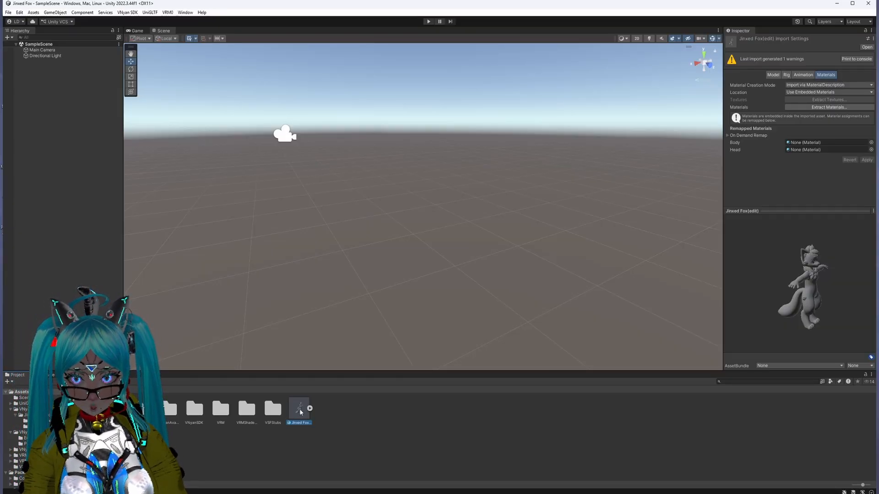
left_click_drag(299, 408, 37, 87)
left_click_drag(38, 87, 101, 131)
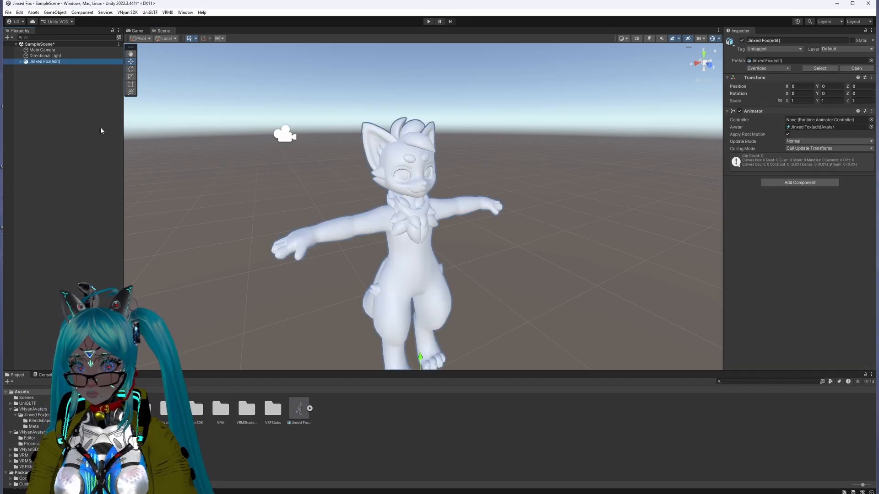
Step: Import the Textures folder from the Jinxed Fox folder in File Explorer into the project's Assets
scroll(369, 212, "up", 3)
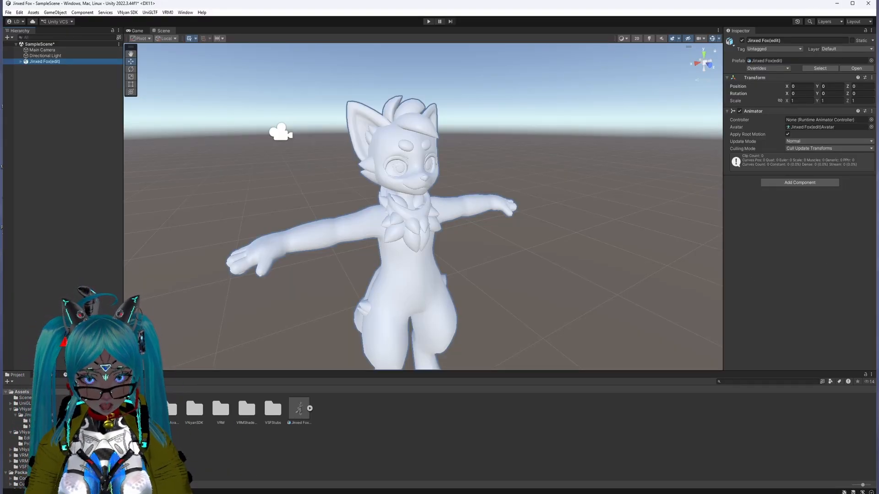
left_click(418, 493)
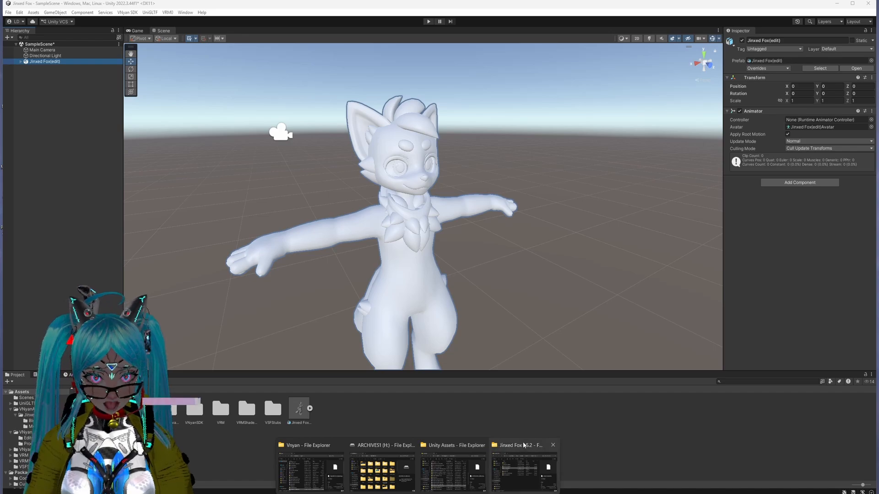
left_click(524, 445)
left_click_drag(397, 249, 333, 468)
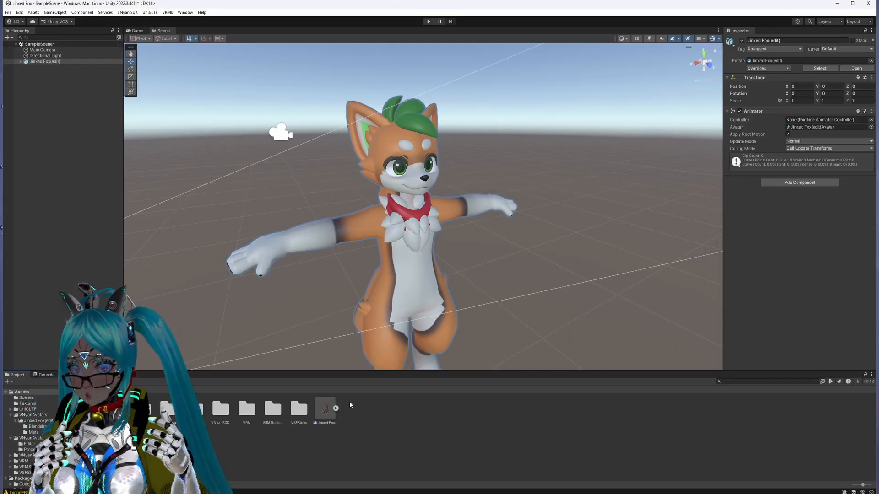
left_click(325, 408)
left_click(117, 408)
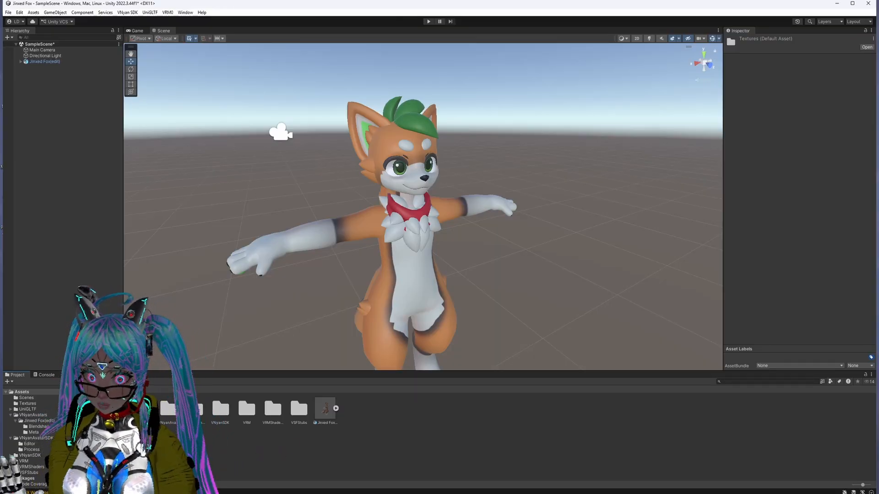
Step: Create a folder named Materials in the project's Assets
right_click(372, 438)
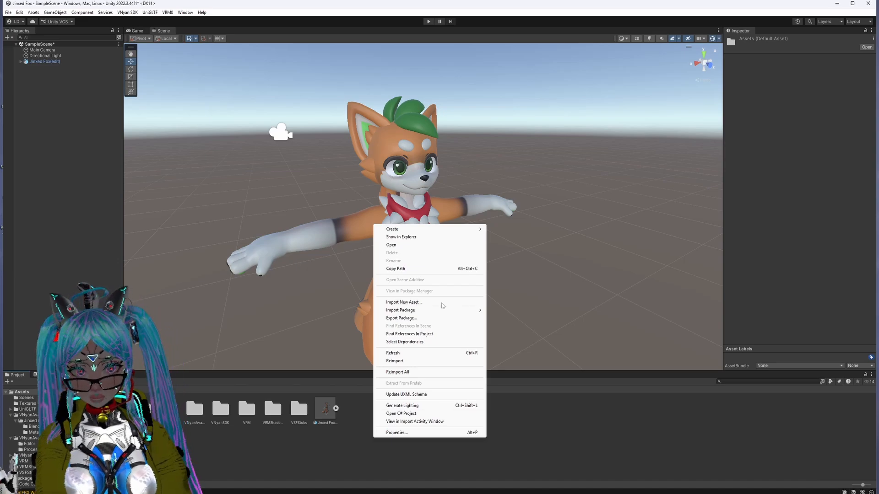
mouse_move(413, 231)
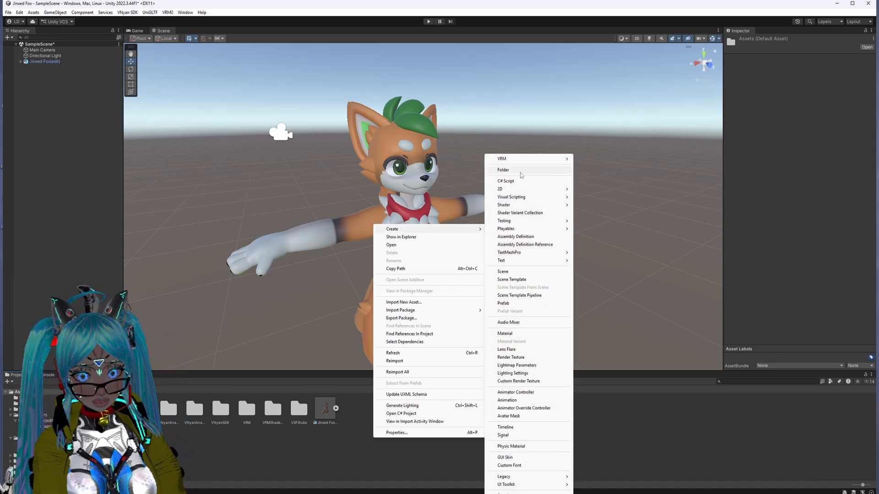
left_click(383, 456)
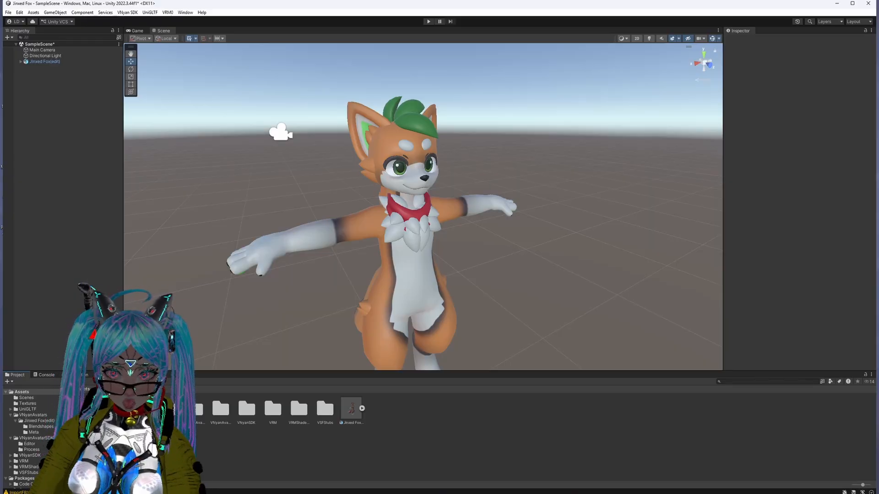
key("Return")
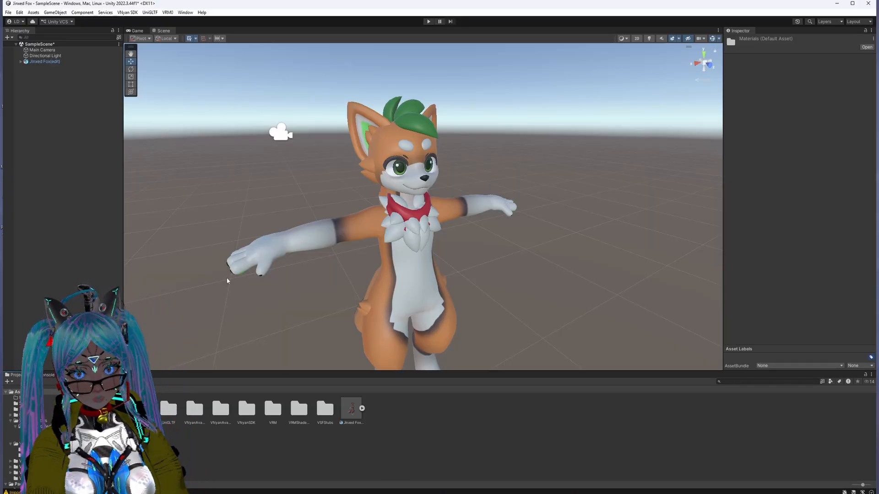
Step: Extract the Jinxed Fox(edit) model's embedded materials into the Assets/Materials folder
left_click(355, 403)
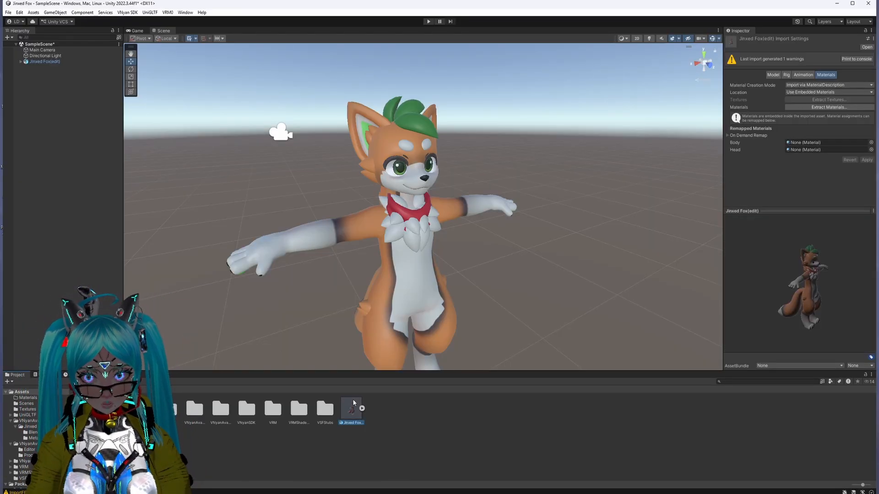
left_click(804, 108)
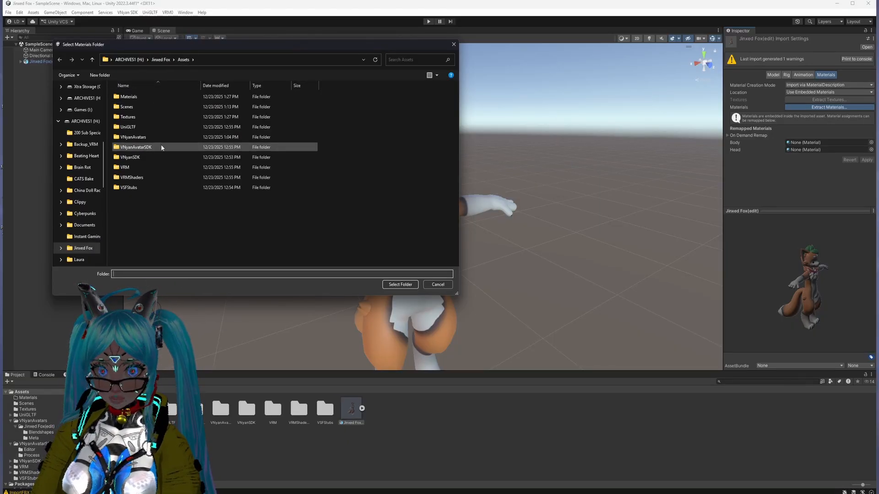
left_click(137, 98)
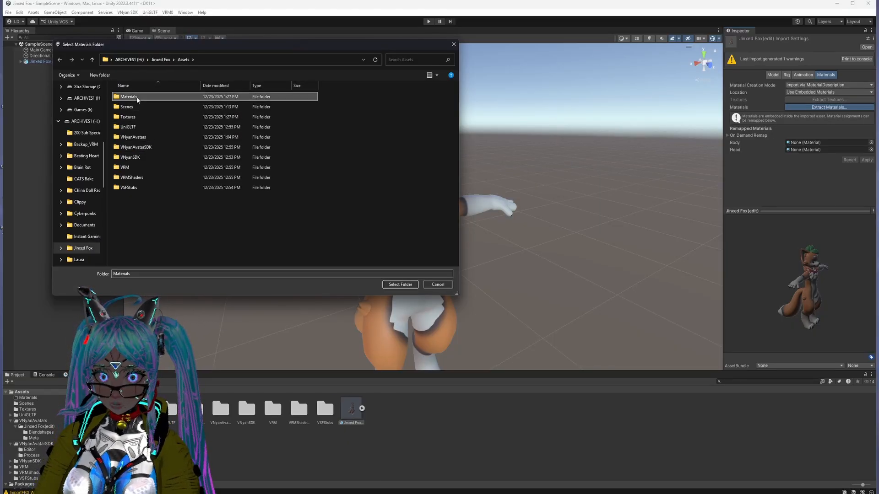
double_click(136, 97)
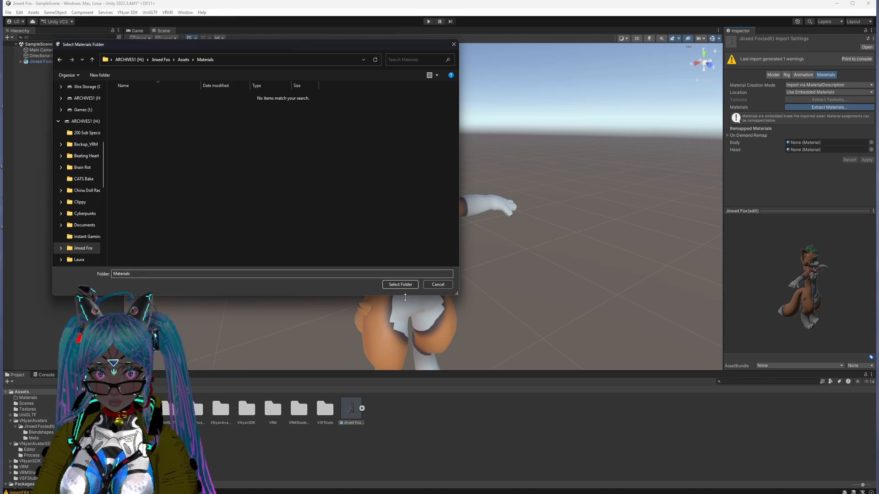
left_click(397, 285)
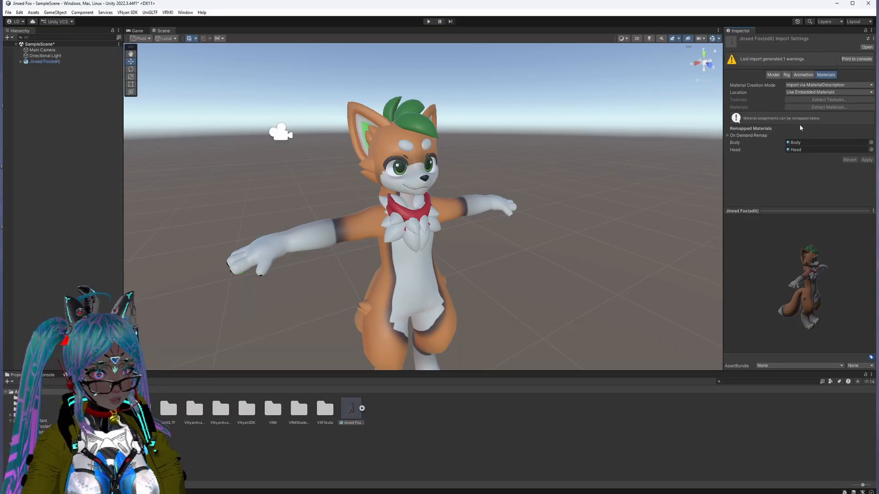
Step: Examine the Body mesh's Head and Body material shaders and the matching extracted materials in the Assets/Materials folder
left_click(22, 62)
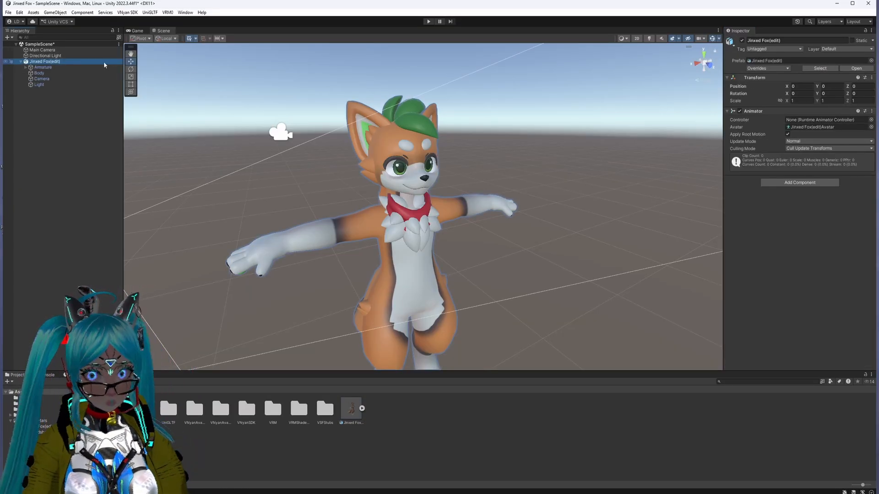
left_click(57, 73)
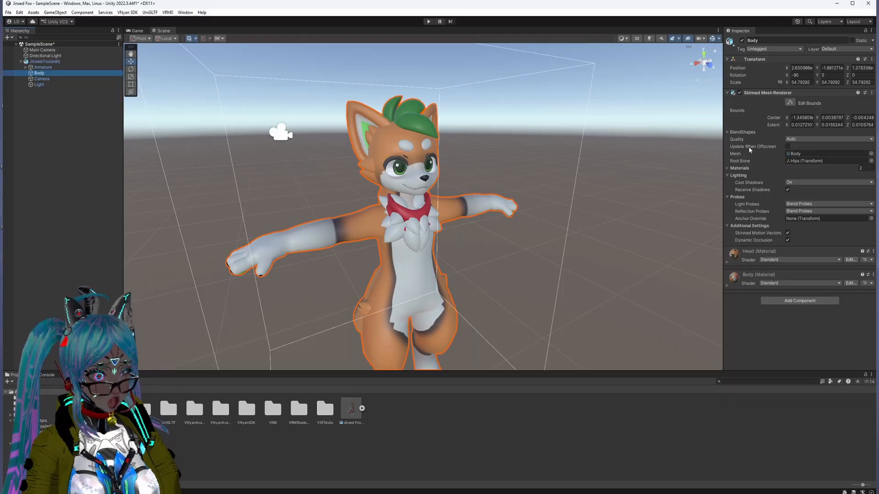
left_click(779, 259)
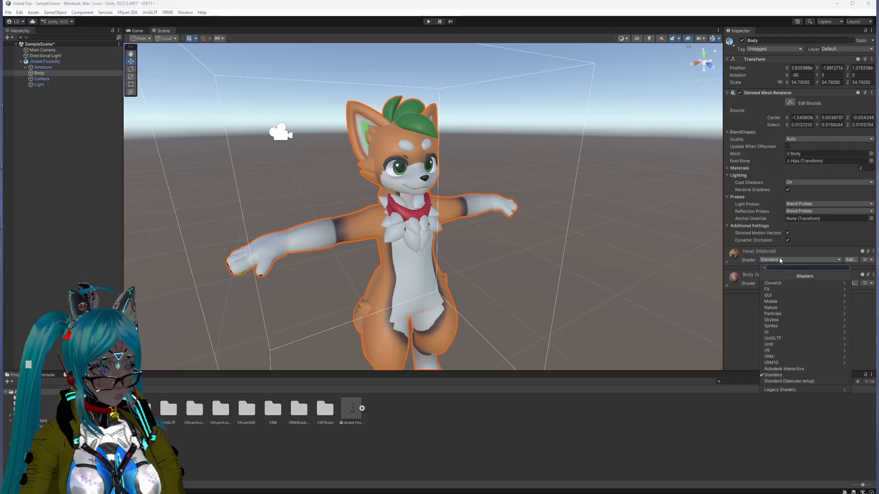
left_click(780, 259)
left_click(731, 261)
left_click(728, 262)
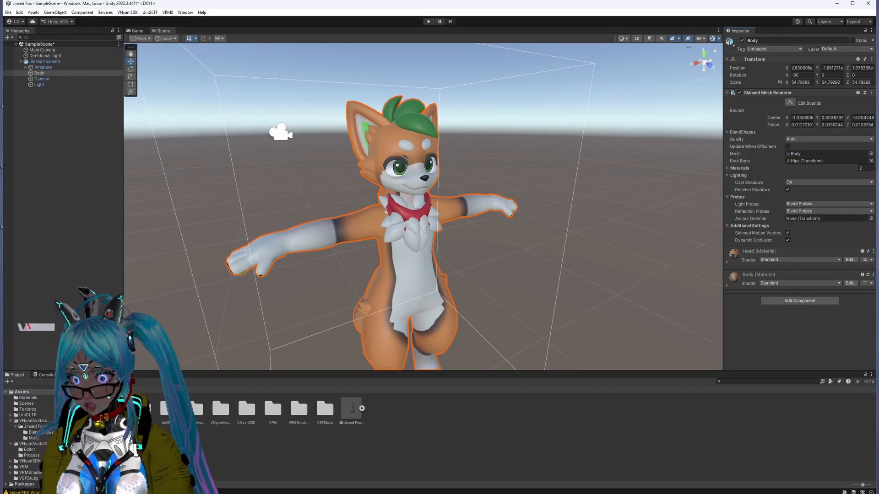
left_click(28, 398)
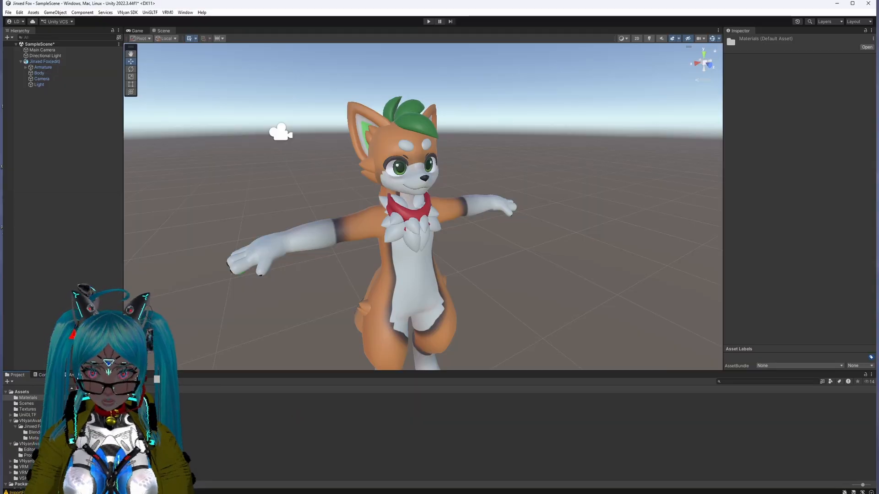
left_click(79, 412)
left_click(117, 412)
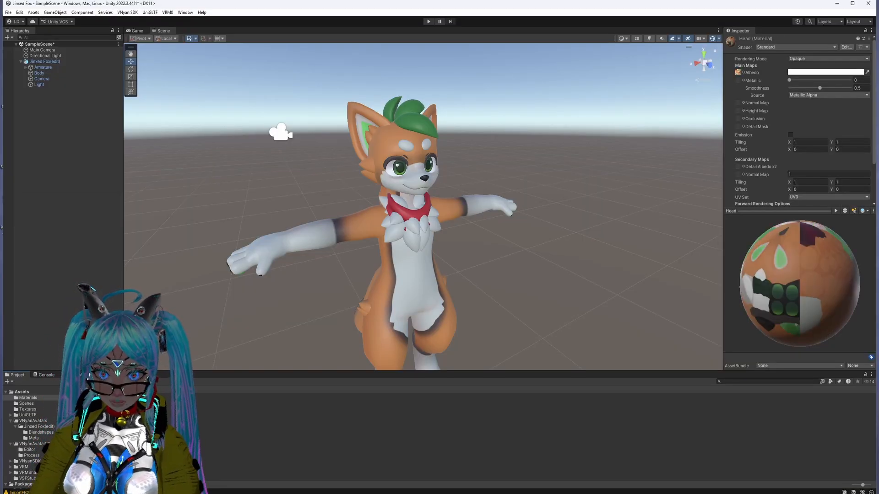
left_click(87, 412)
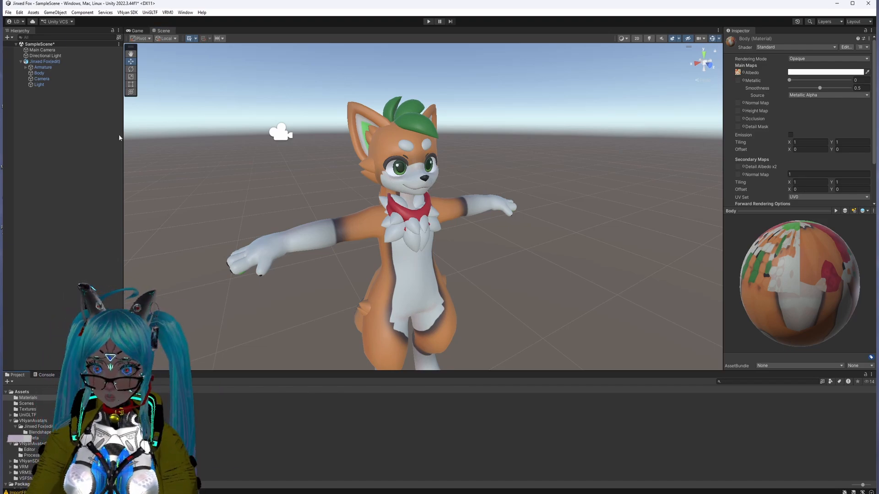
Step: Review the child objects of Jinxed Fox(edit): Armature, Body, Camera and Light
left_click(53, 73)
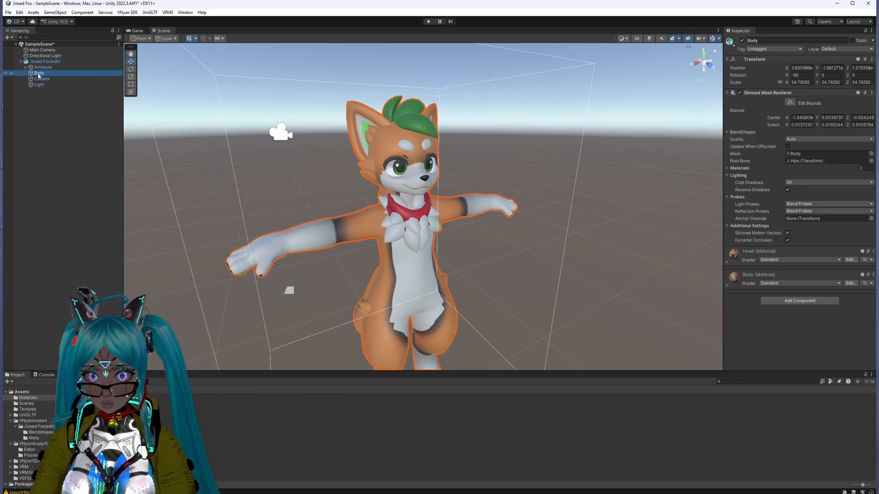
left_click(20, 62)
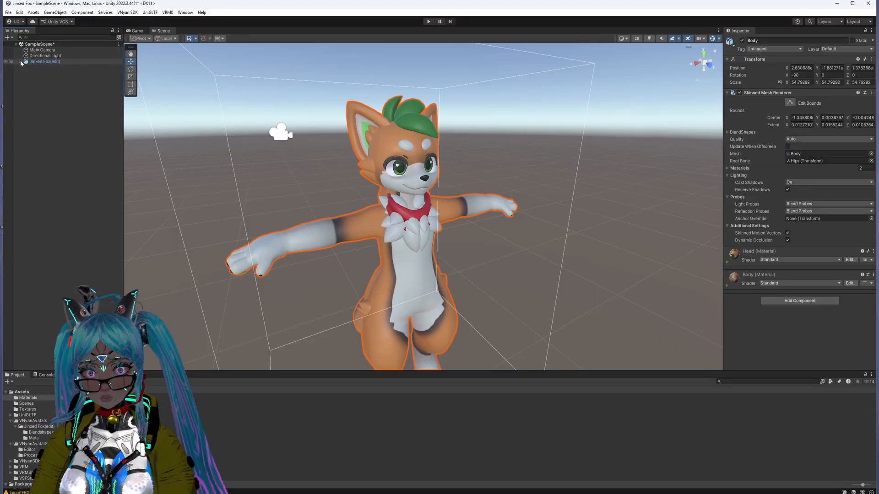
left_click(21, 62)
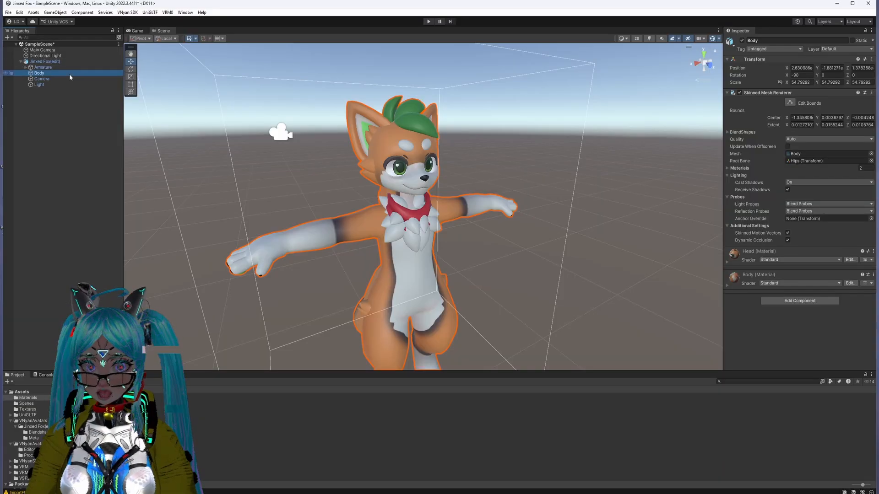
left_click(44, 63)
left_click(45, 68)
left_click(43, 74)
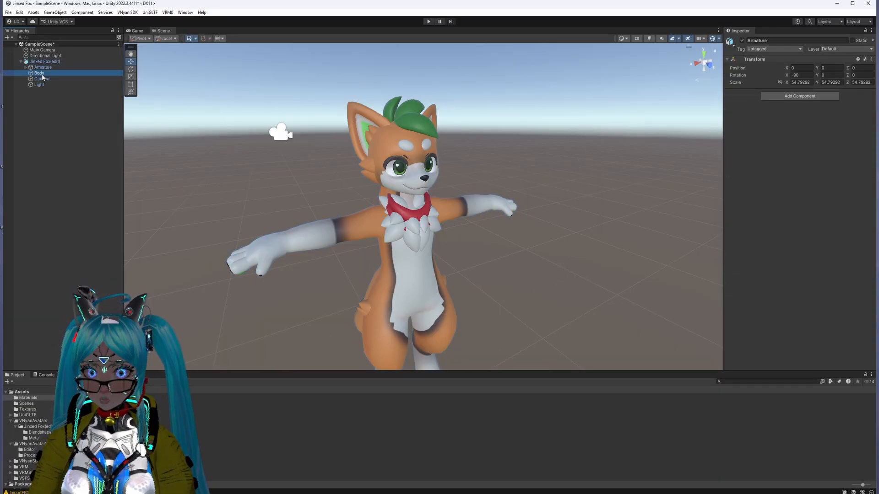
left_click(43, 79)
left_click(42, 86)
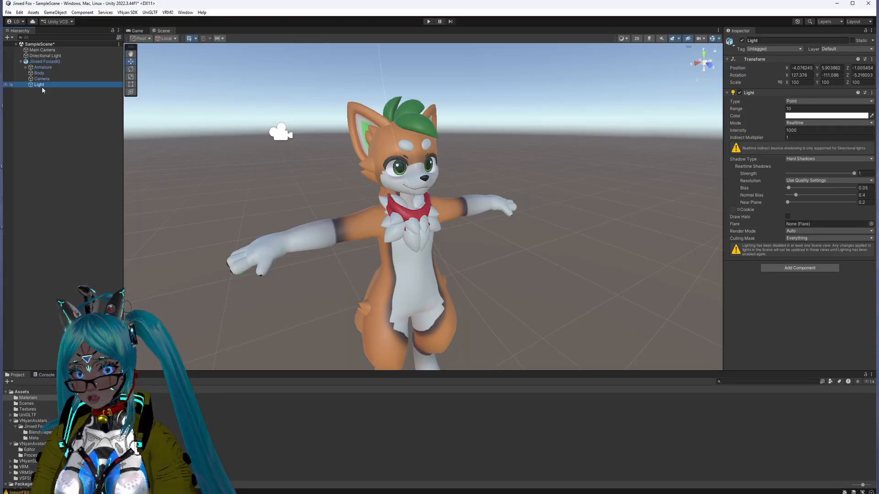
Step: Examine the BlendShapes list of the Body object's Skinned Mesh Renderer
left_click(60, 73)
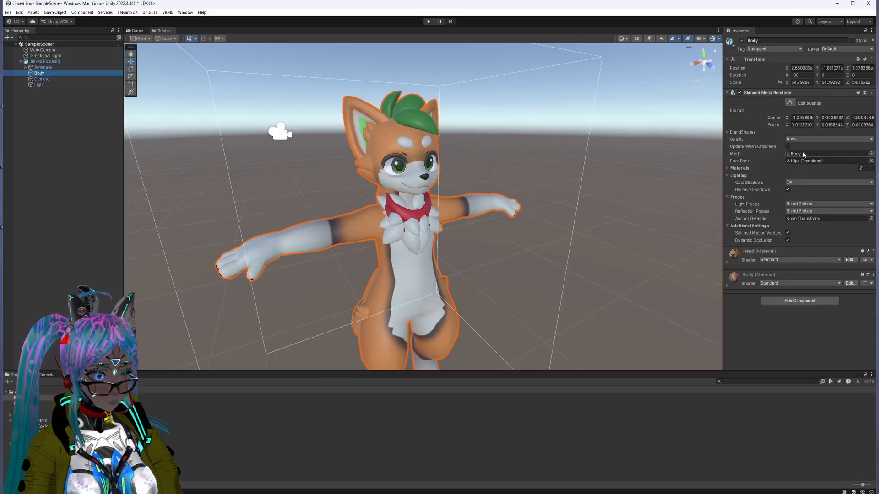
left_click(728, 132)
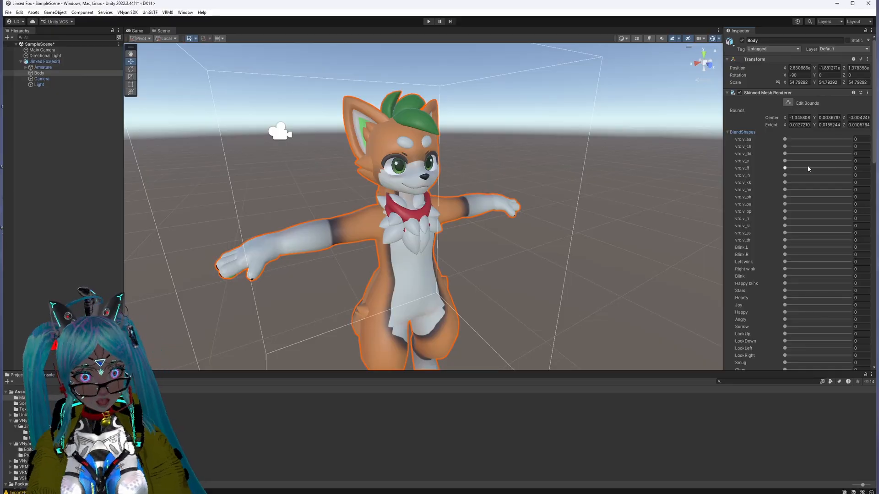
left_click(725, 132)
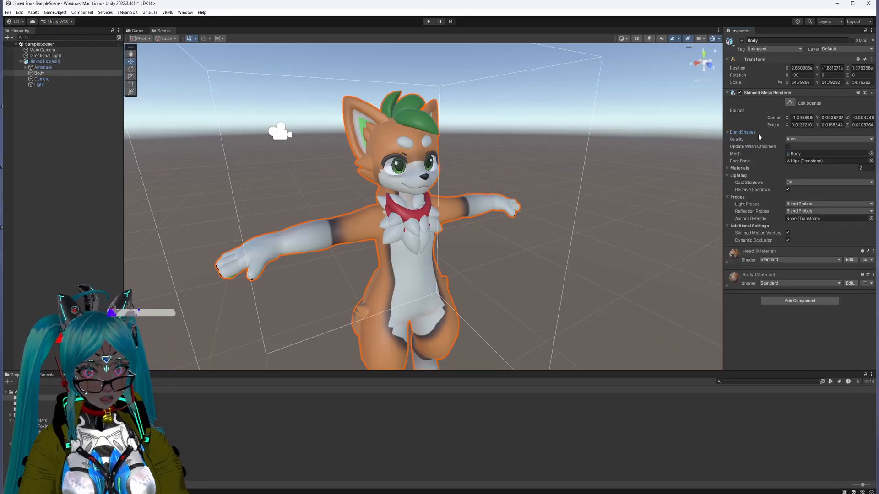
left_click(727, 132)
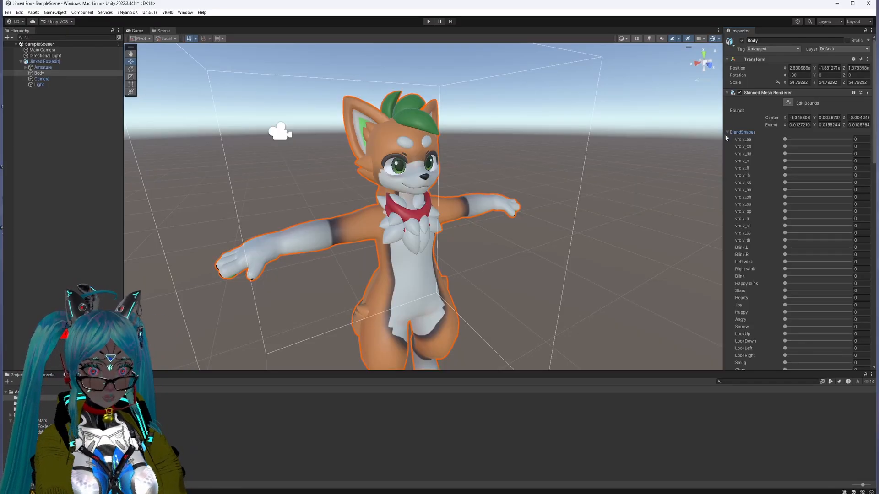
left_click(726, 133)
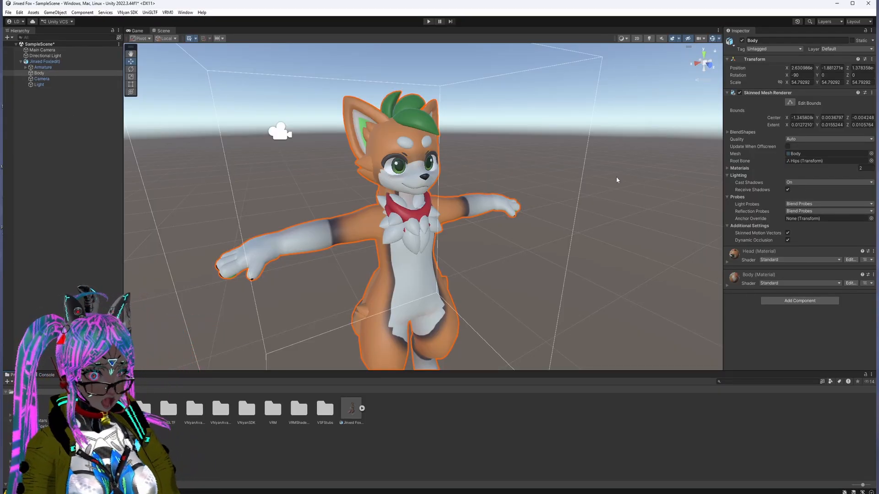
Step: Check the Jinxed Fox(edit) asset's remapped materials in its import settings and the contents of the Materials folder
left_click(351, 409)
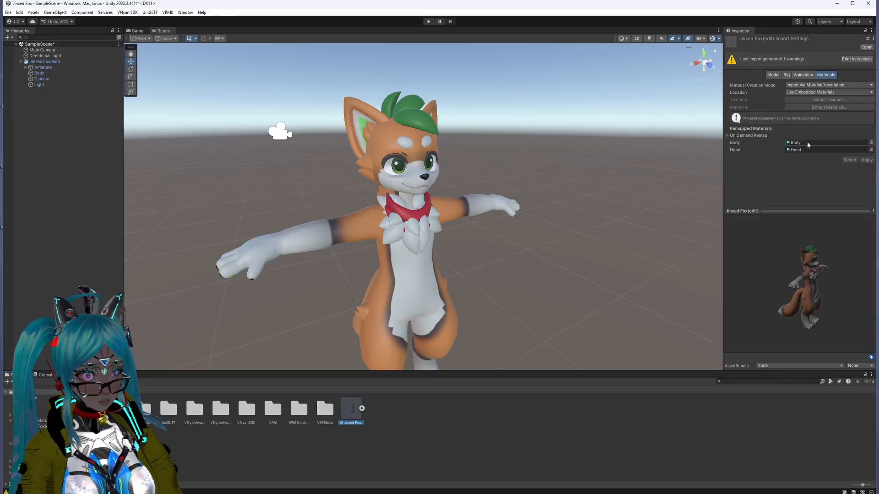
double_click(90, 408)
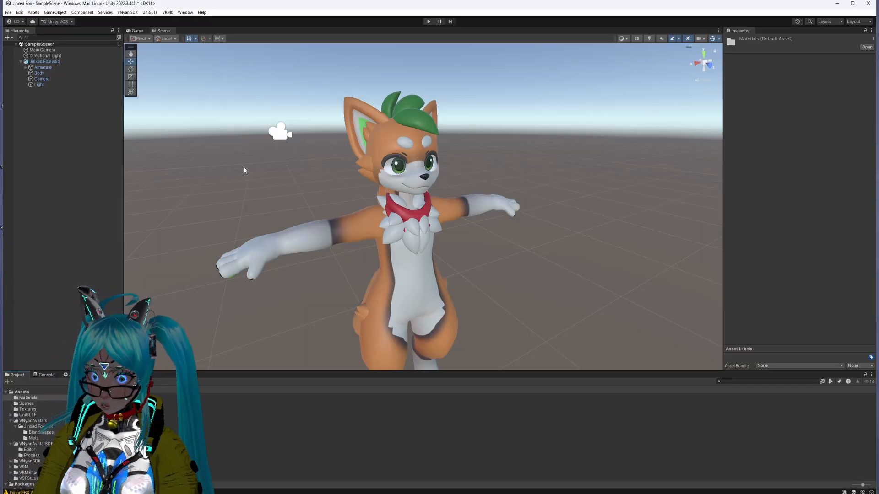
left_click(67, 73)
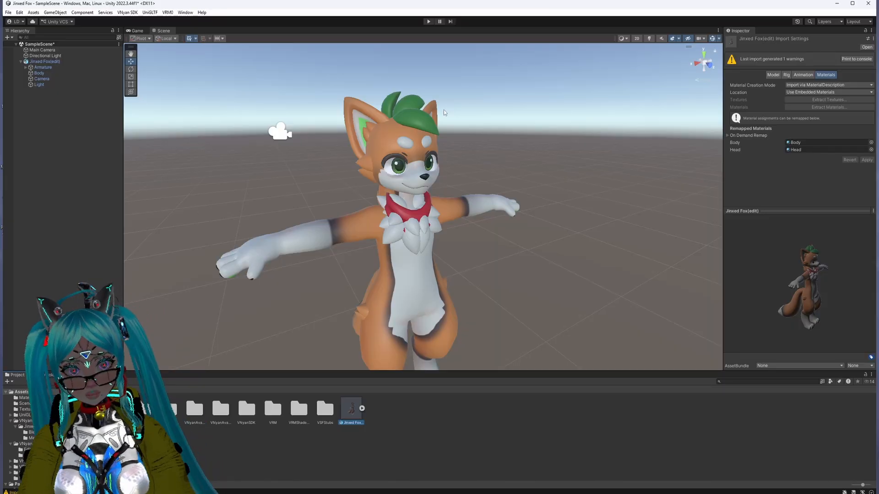
Step: Open the VNyan Avatar Setup Tool and assign the scene's Jinxed Fox(edit) model as its Avatar GameObject
left_click(50, 61)
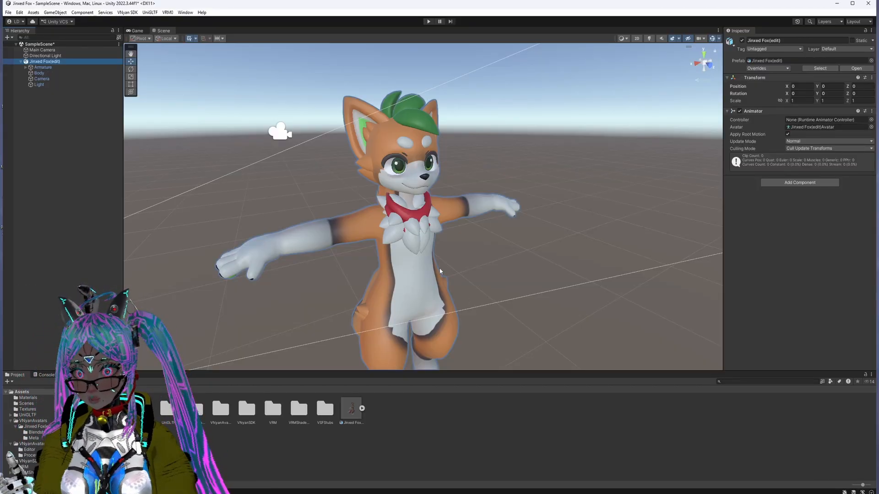
left_click(127, 13)
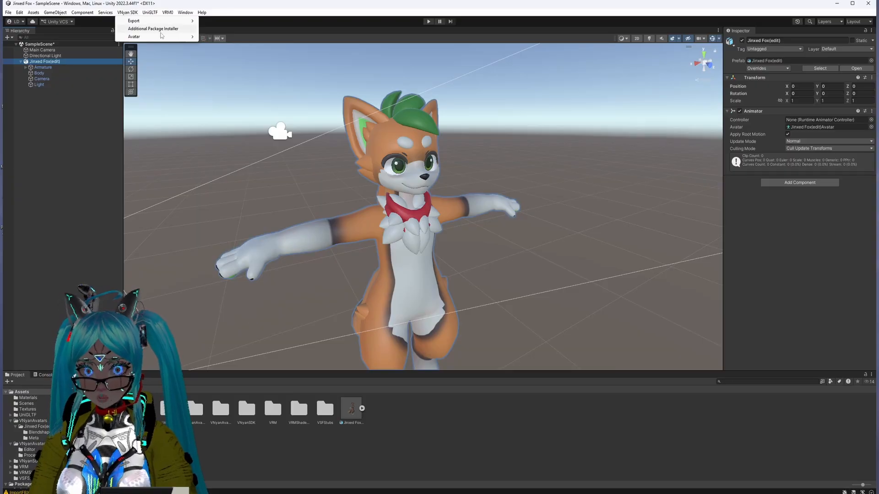
left_click(37, 139)
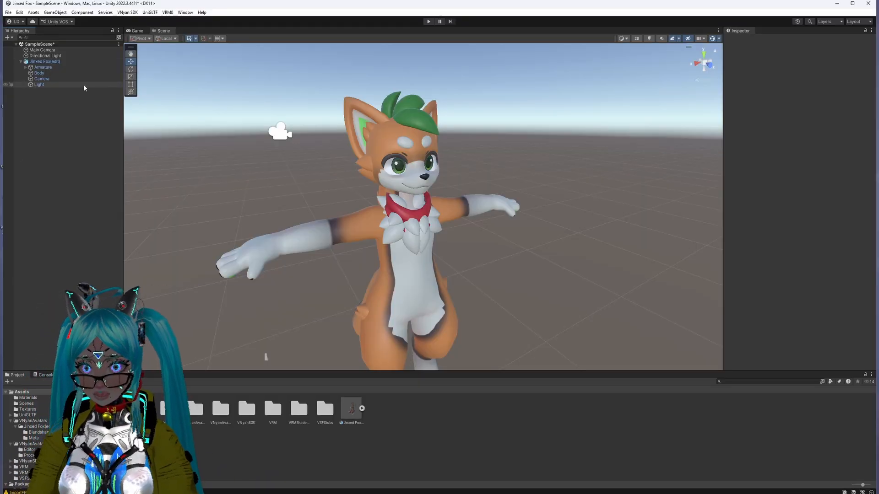
left_click(75, 62)
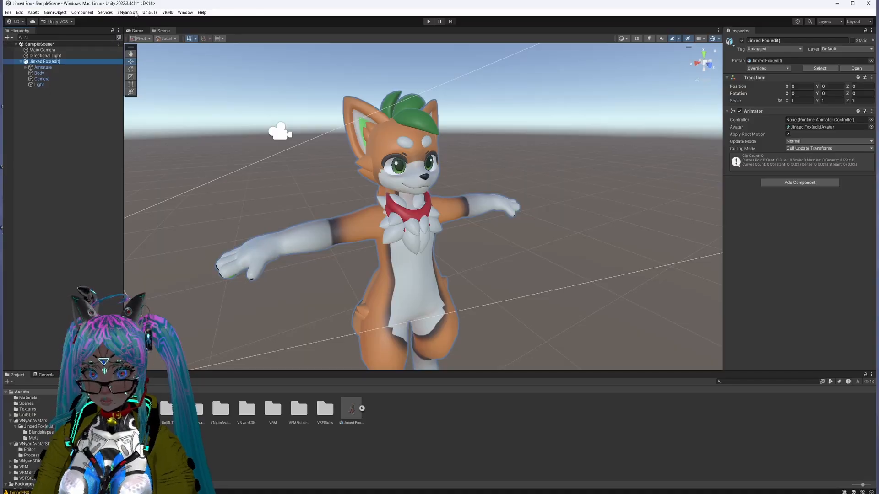
left_click(133, 12)
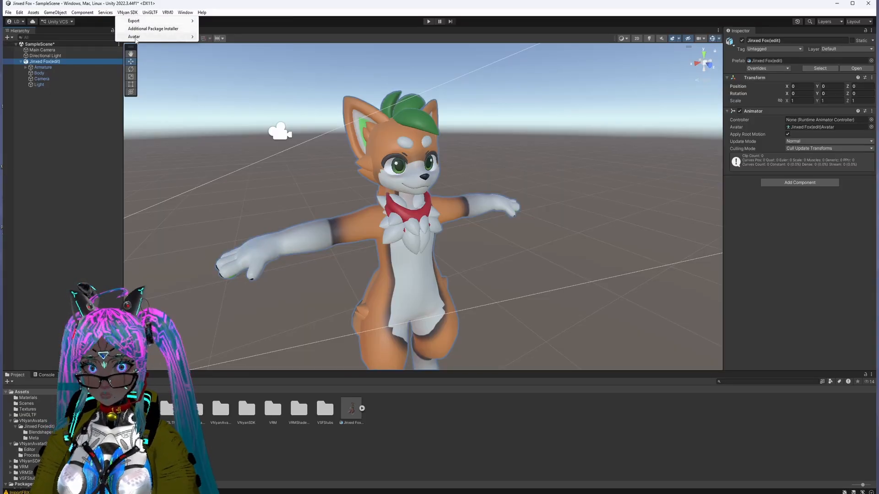
mouse_move(135, 39)
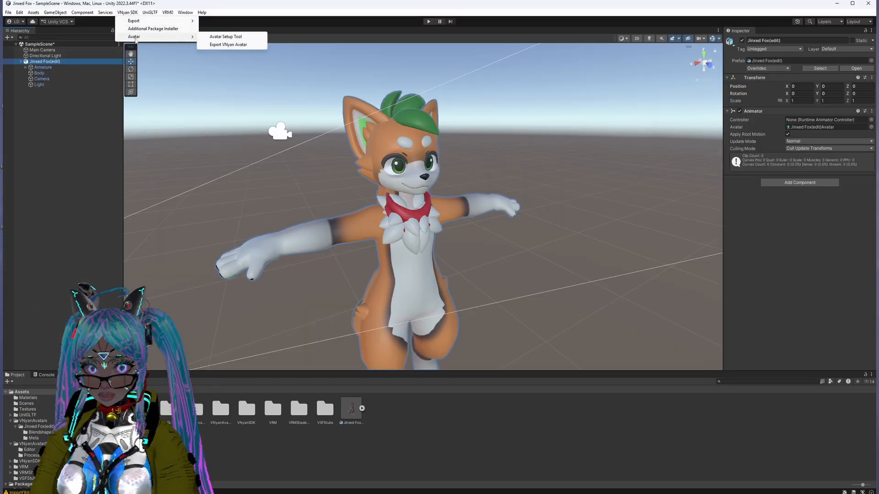
left_click(230, 39)
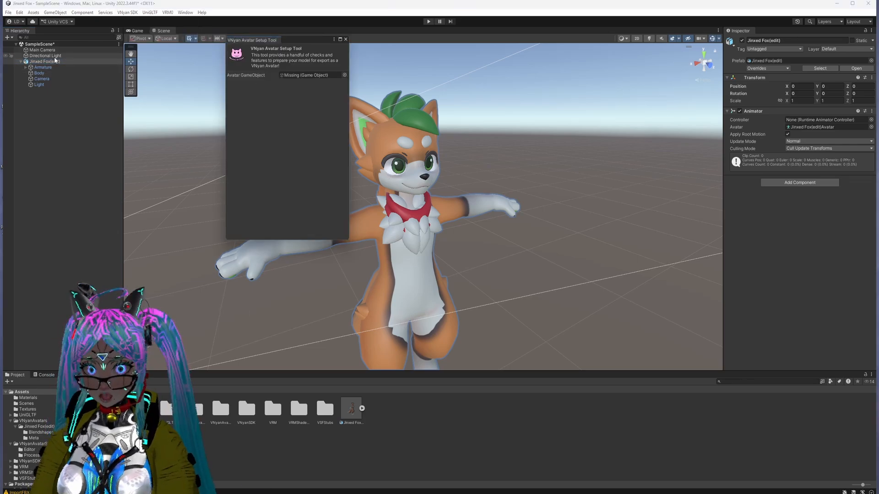
left_click_drag(50, 62, 303, 73)
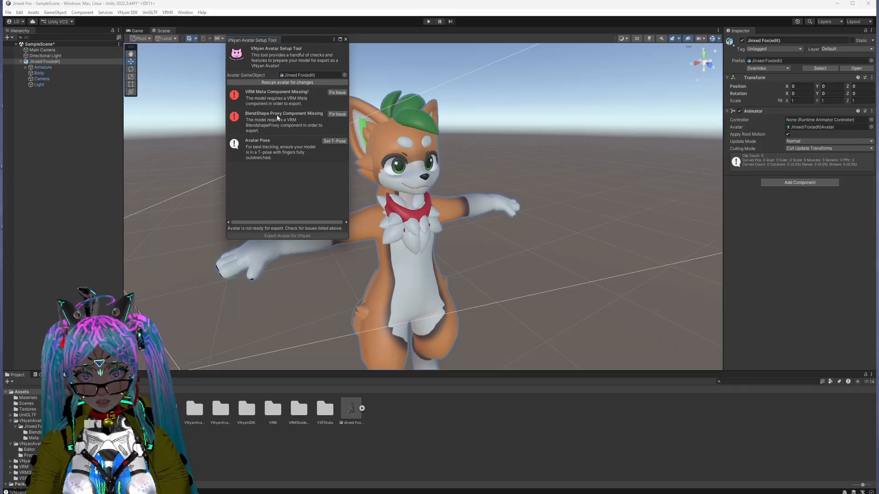
Step: Add the missing VRM Meta and BlendShape Proxy components with the setup tool's fixes and rescan the avatar for changes
left_click(337, 92)
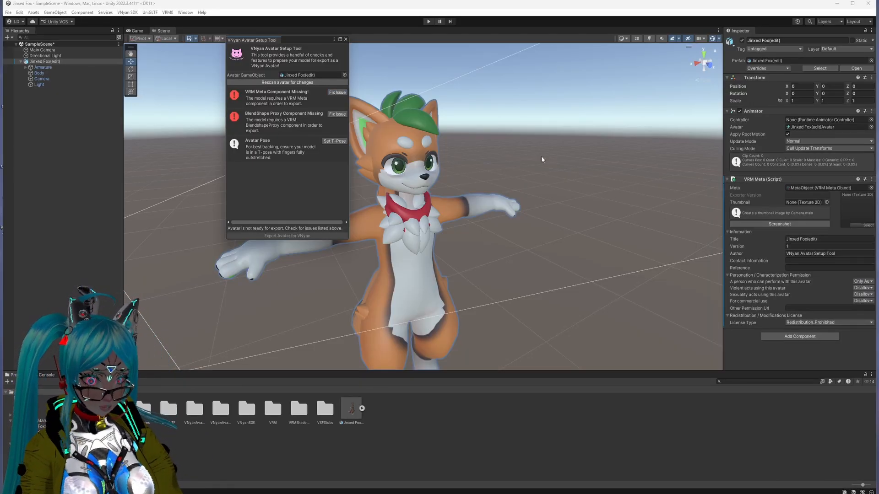
left_click(338, 114)
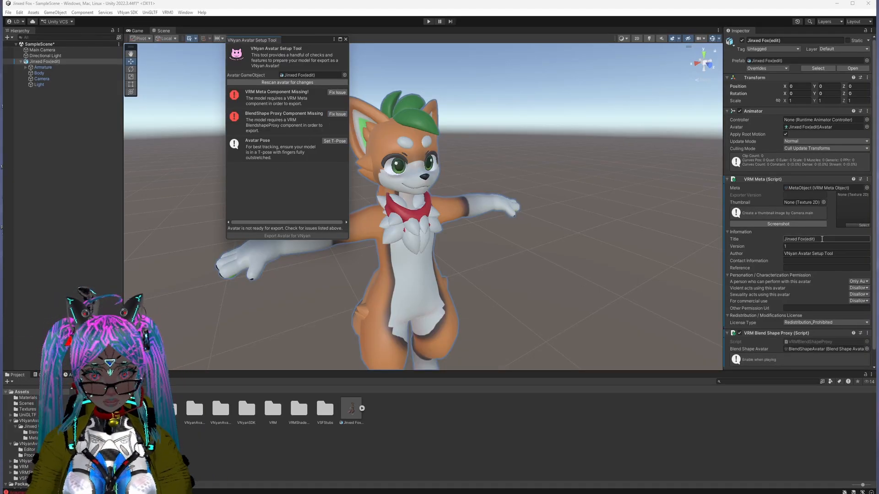
scroll(810, 339, "down", 1)
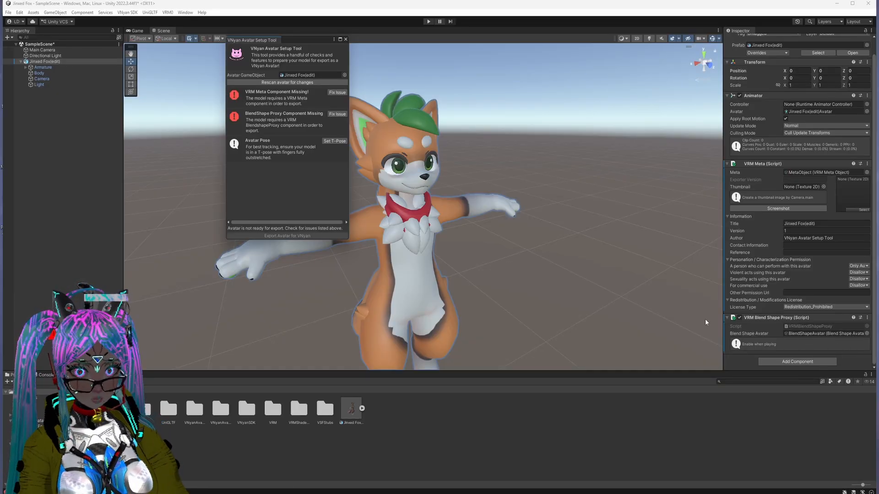
left_click(270, 82)
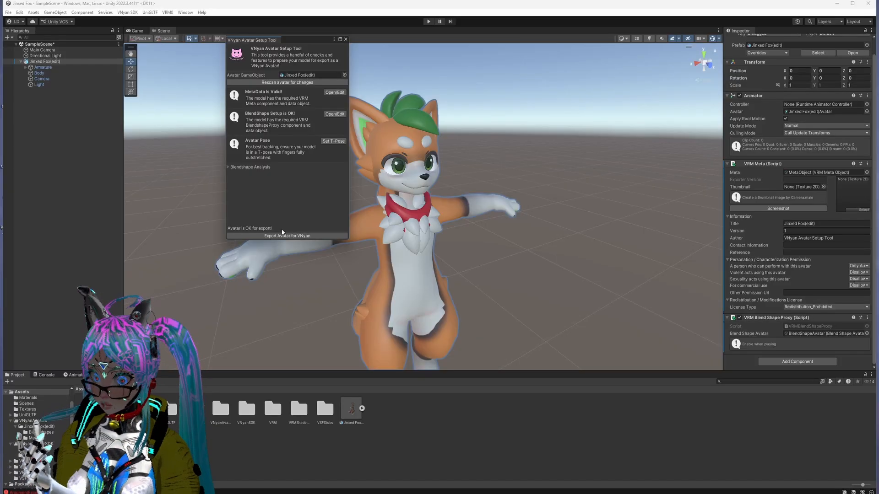
Step: Open the BlendShapeAvatar data from the setup tool and review the Jinxed Fox(edit) object's VRM components
left_click(336, 116)
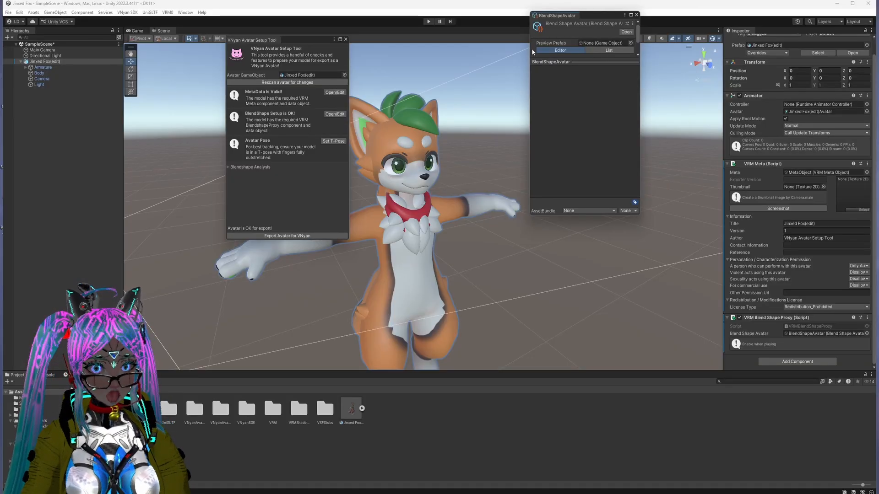
left_click(66, 72)
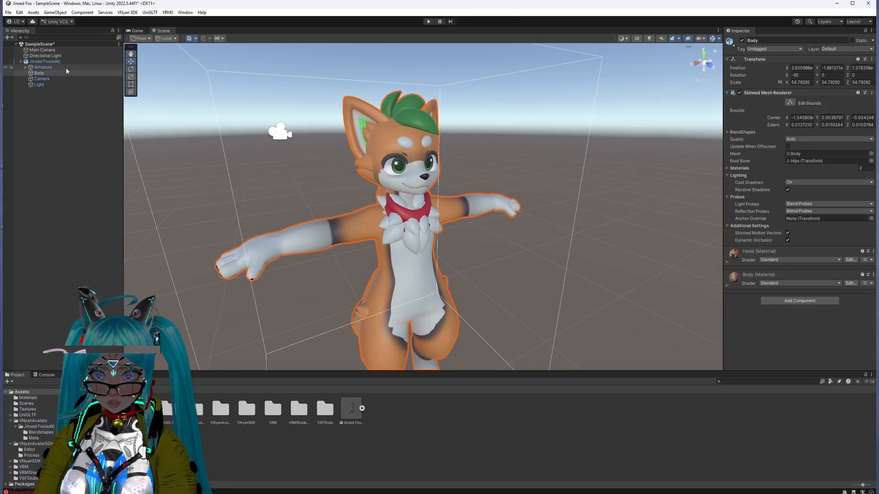
left_click(51, 61)
scroll(787, 147, "down", 1)
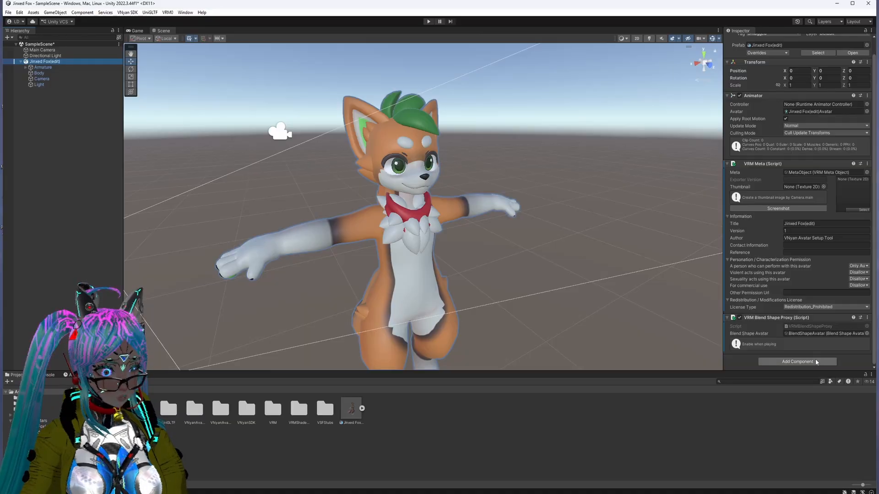
Step: Inspect the BlendShapeAvatar asset, and replace the scene's Jinxed Fox(edit) object with a copy that has no VRM components
double_click(806, 334)
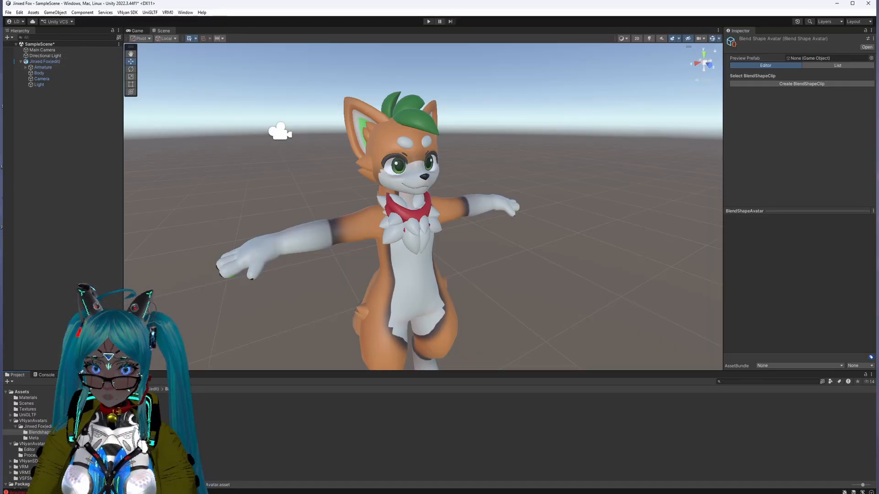
left_click(83, 389)
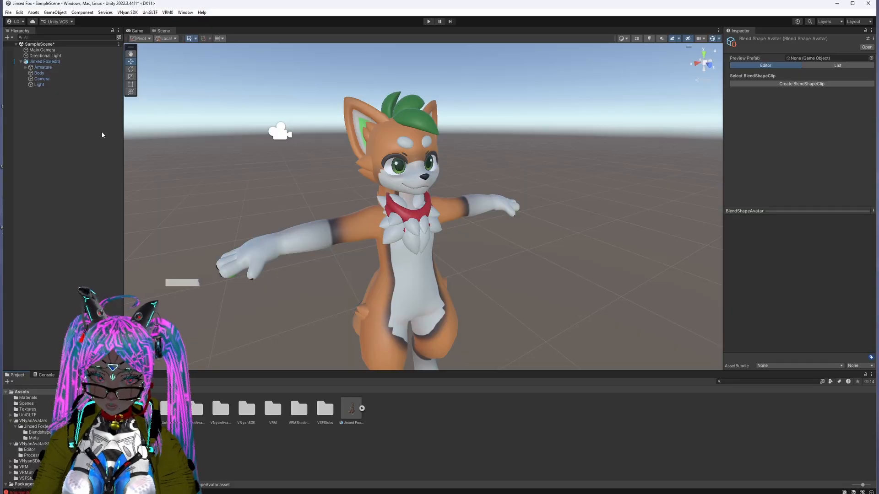
left_click(59, 62)
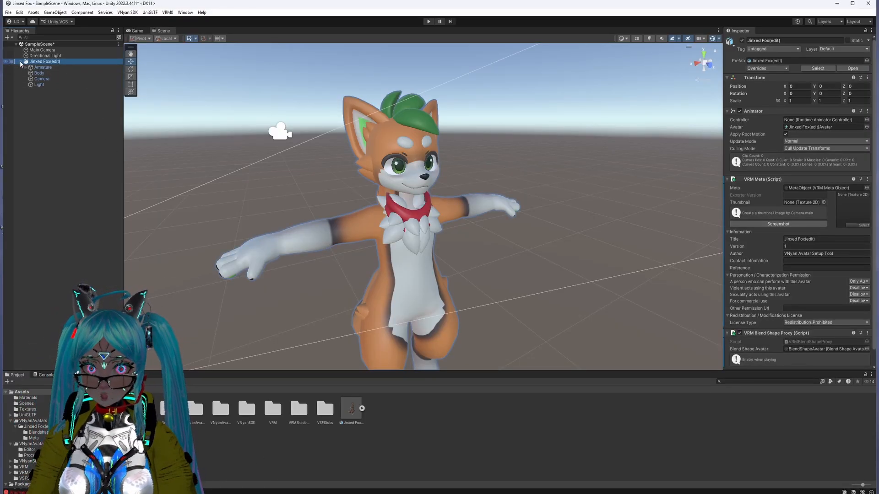
right_click(45, 62)
left_click(64, 115)
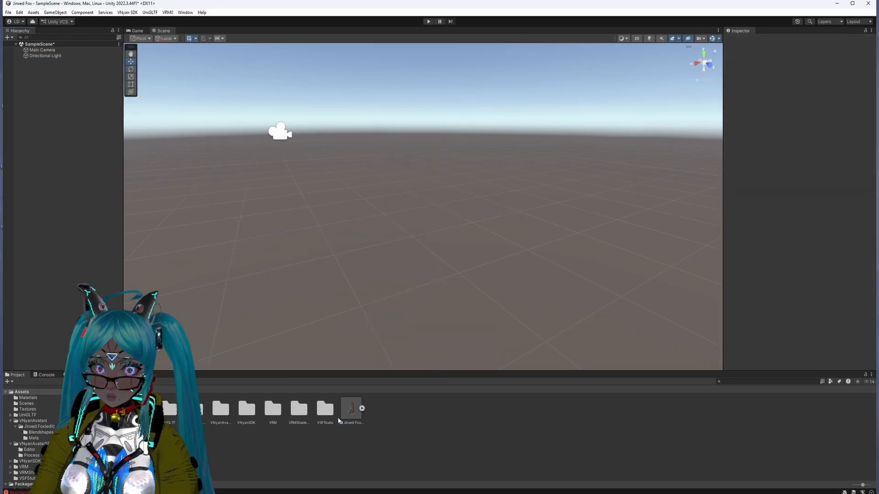
key("ctrl+z")
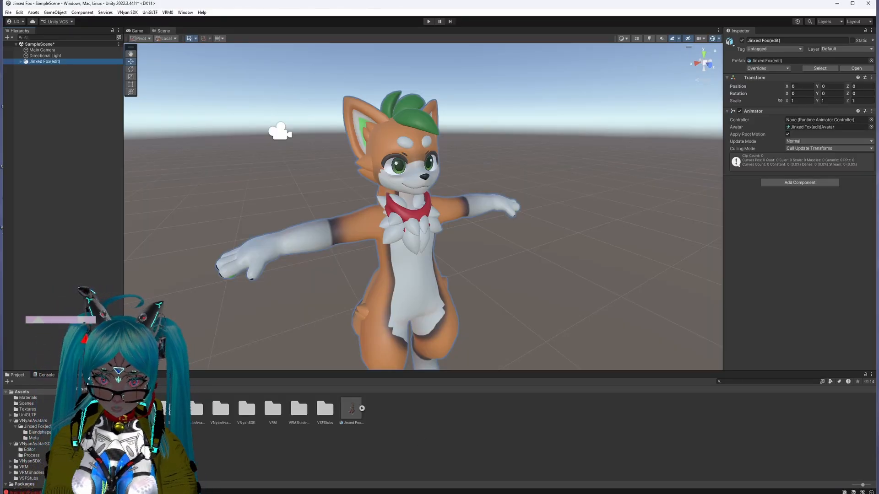
Step: Clear all logged messages from the console and return to the project's Assets folder
left_click(44, 375)
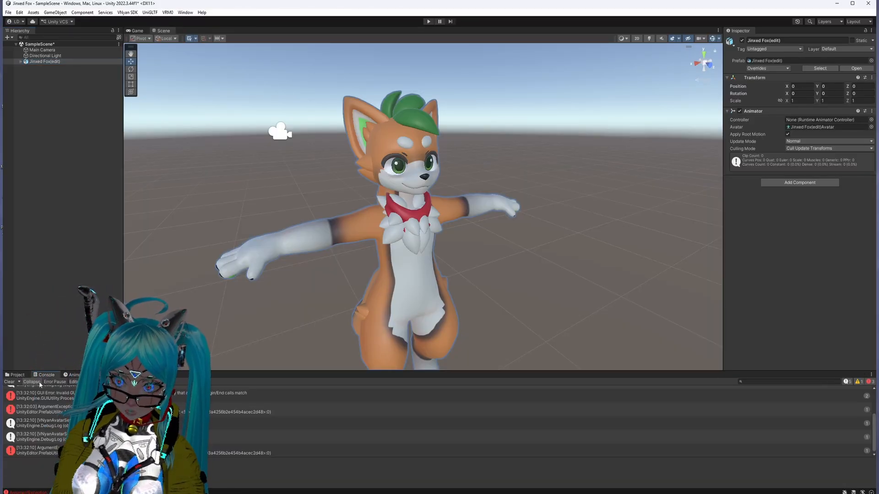
left_click(9, 381)
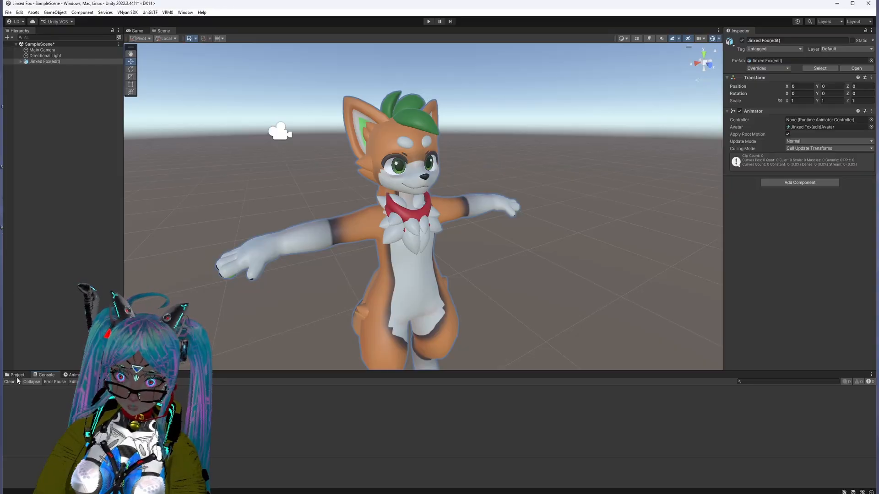
left_click(17, 374)
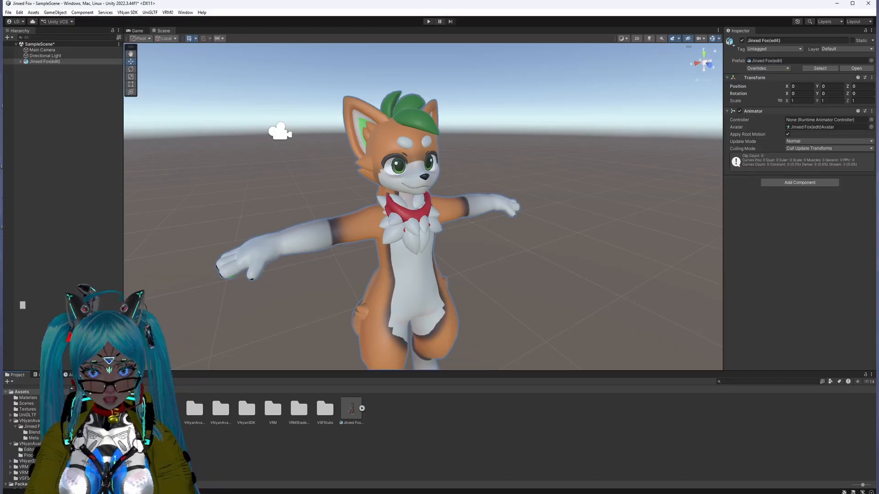
Step: Create a new folder named VRM Base in the project's Assets folder
right_click(400, 454)
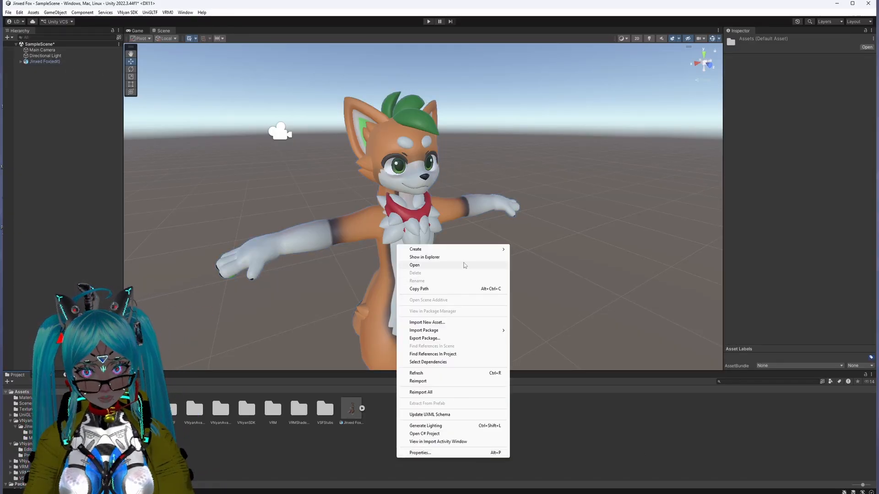
mouse_move(474, 249)
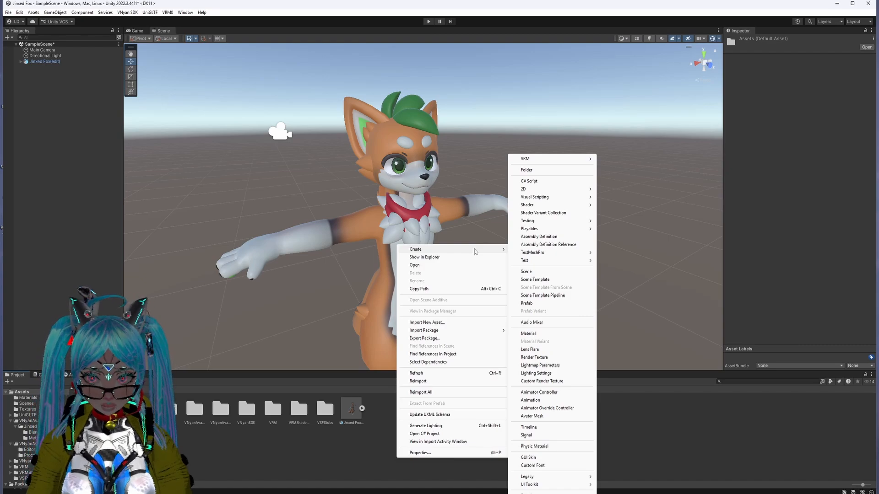
left_click(527, 170)
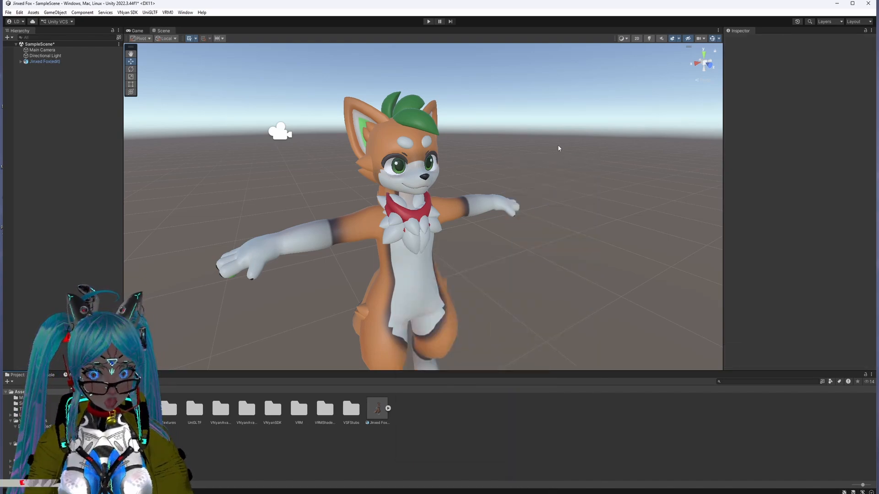
type("VR")
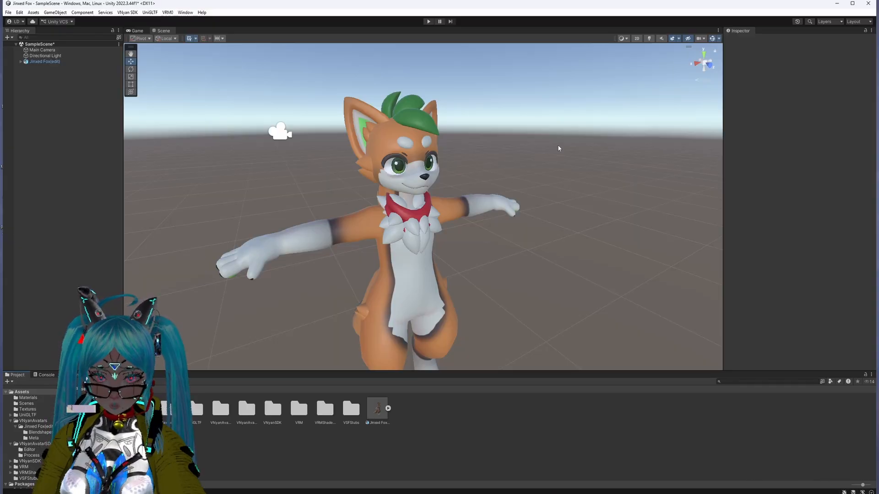
key("Return")
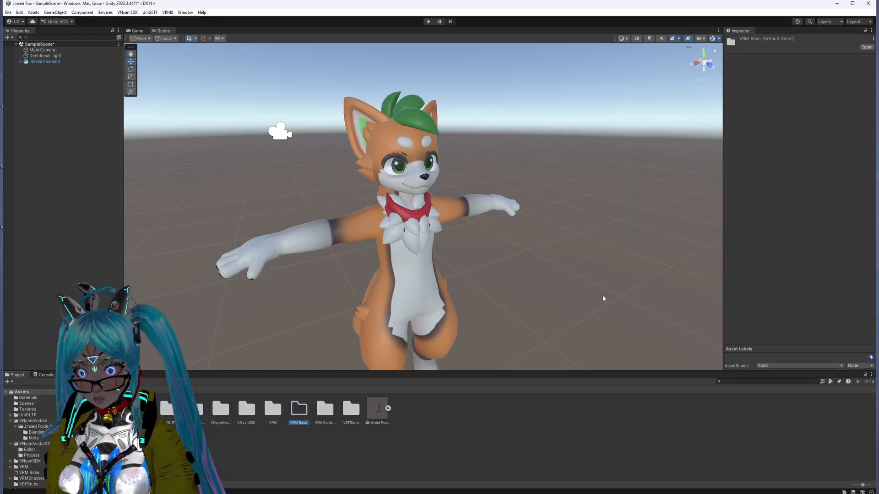
Step: Open the VRM 0.x exporter with the scene's Jinxed Fox(edit) model as its export root
left_click(71, 62)
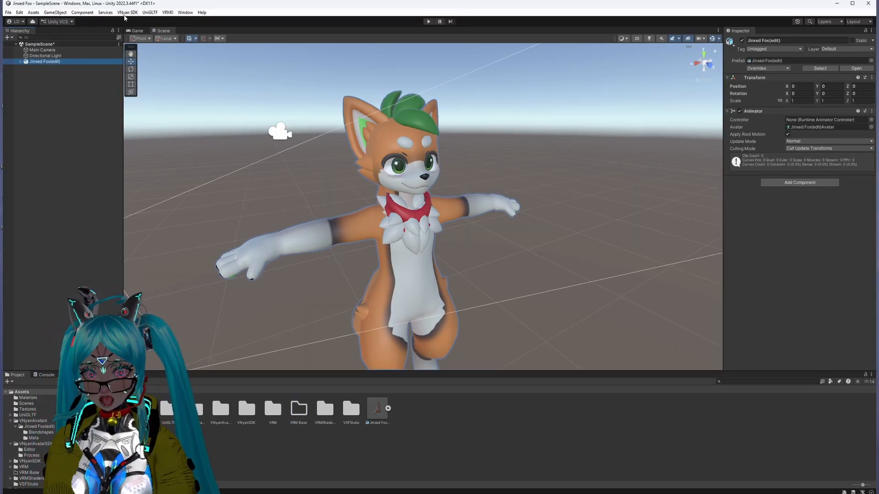
left_click(168, 12)
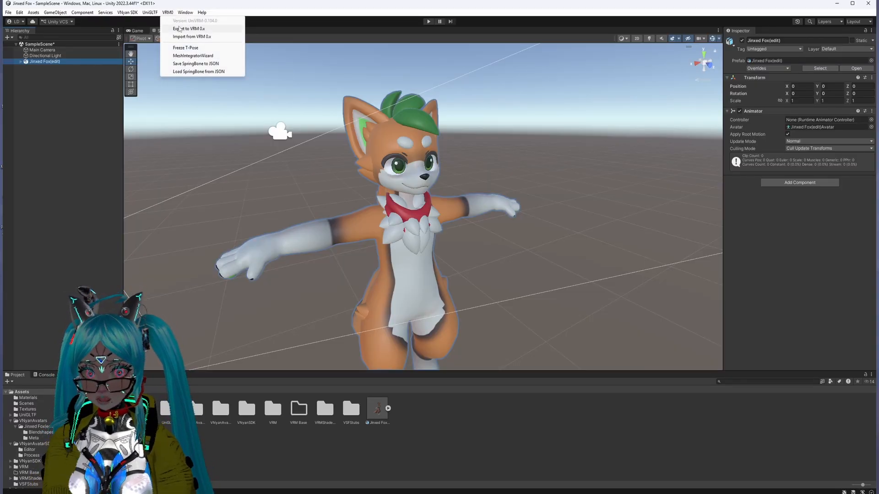
left_click(179, 29)
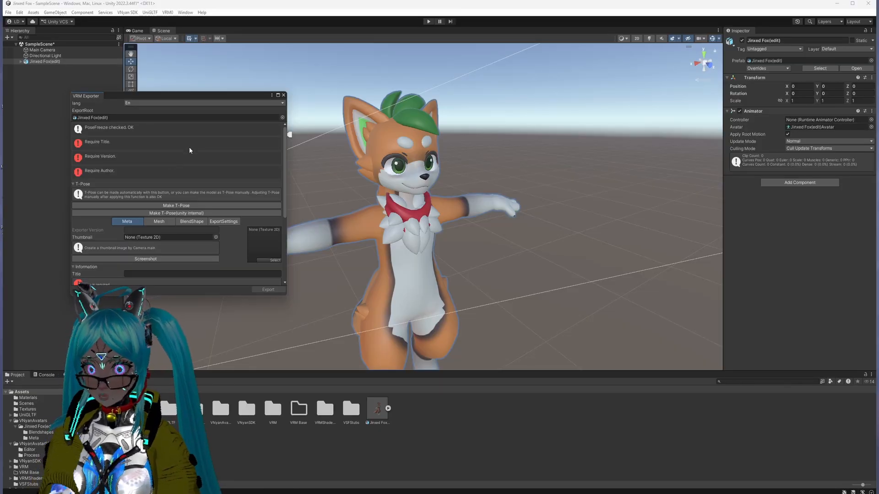
scroll(183, 169, "down", 5)
scroll(181, 173, "up", 1)
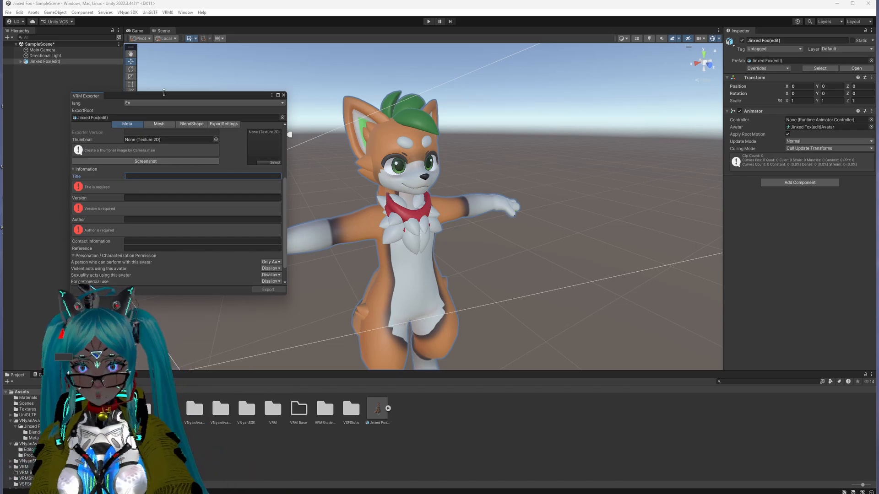
Step: Fill in the exporter's meta information with title Jinx Fox, version 1 and the author's name
type("Jinx Fox")
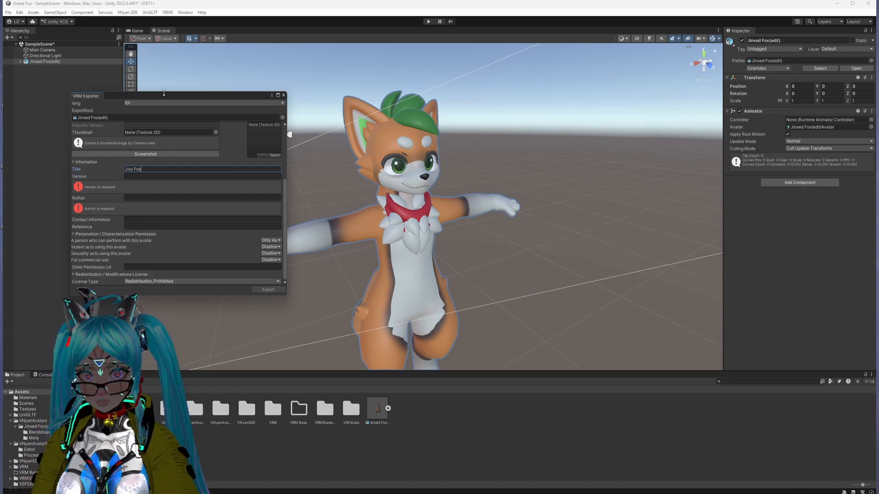
left_click(150, 176)
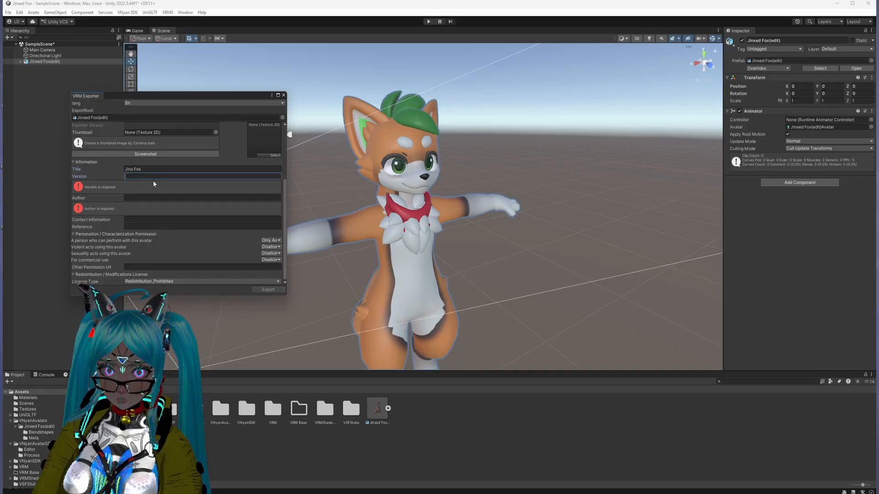
type("1")
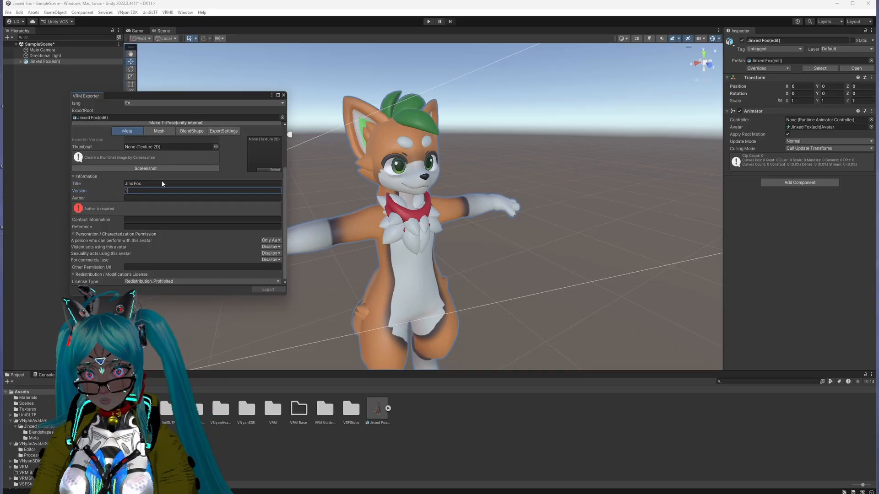
left_click(140, 198)
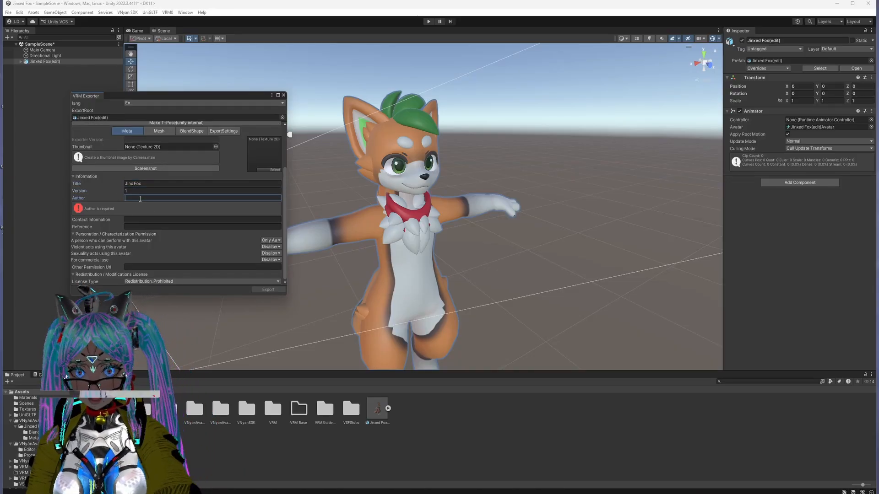
type("NIMDA")
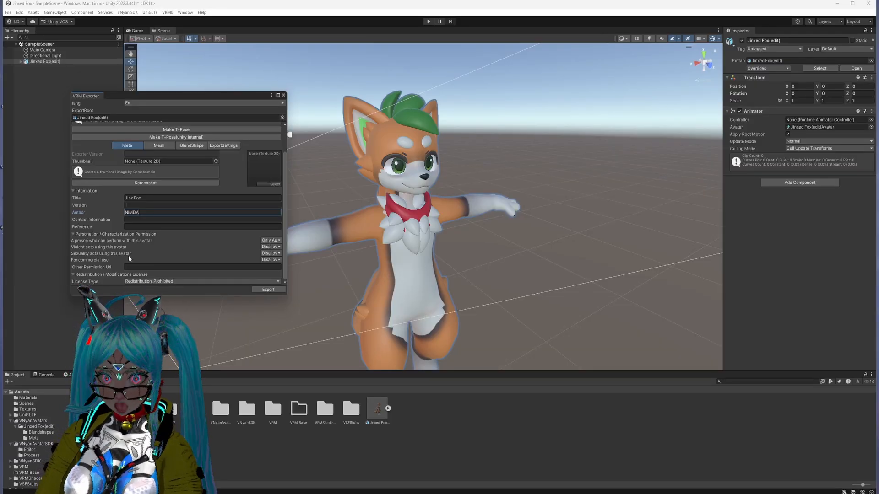
Step: Set the permission for who can perform with this avatar to Explicitly Licensed Person
left_click(271, 240)
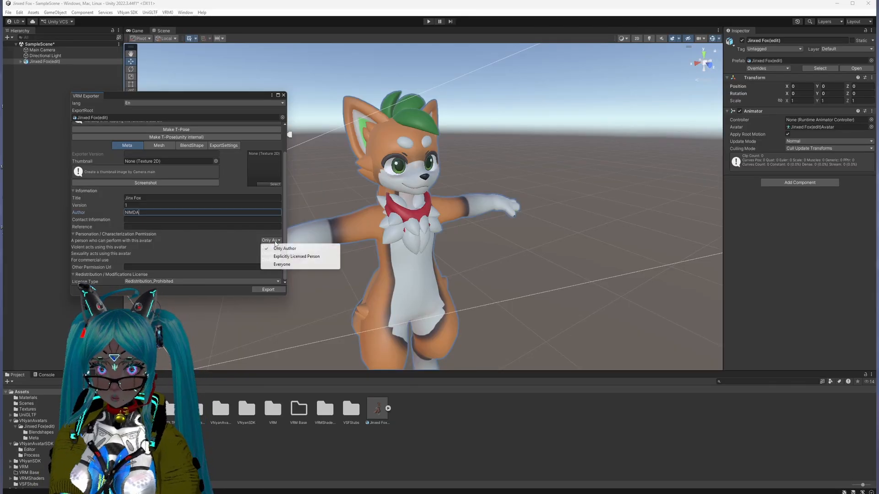
left_click(293, 258)
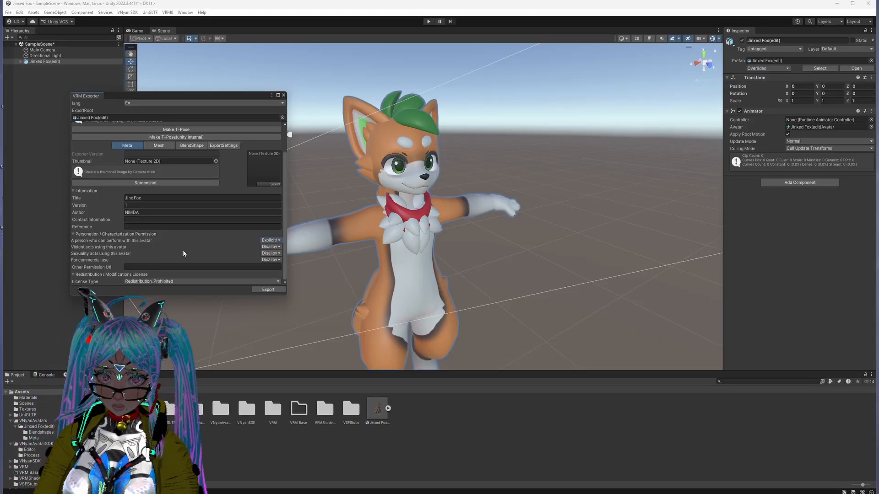
scroll(217, 221, "up", 3)
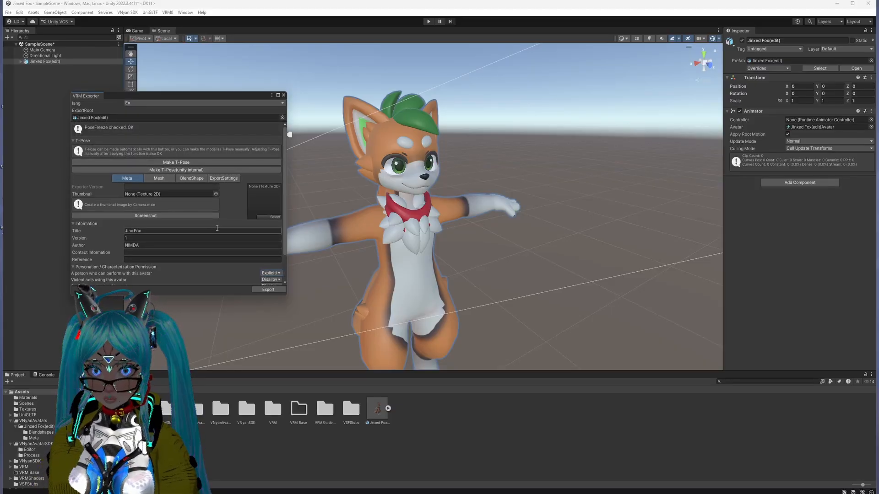
scroll(216, 229, "down", 3)
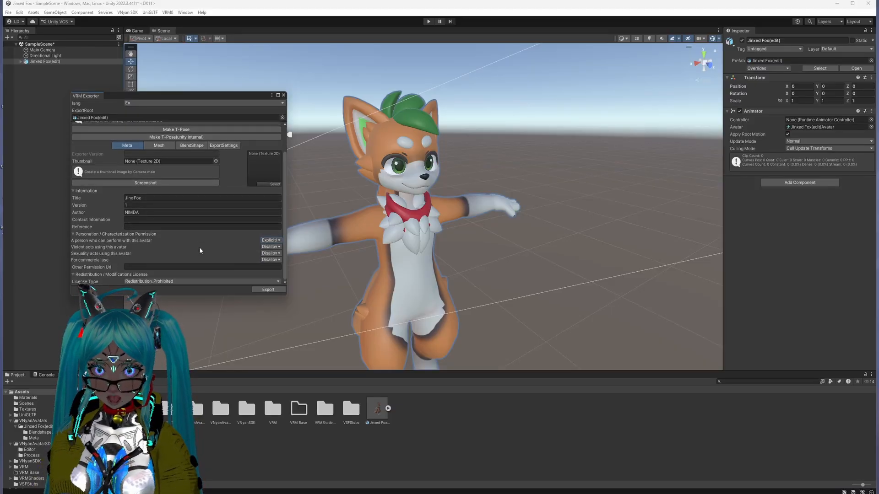
left_click(271, 240)
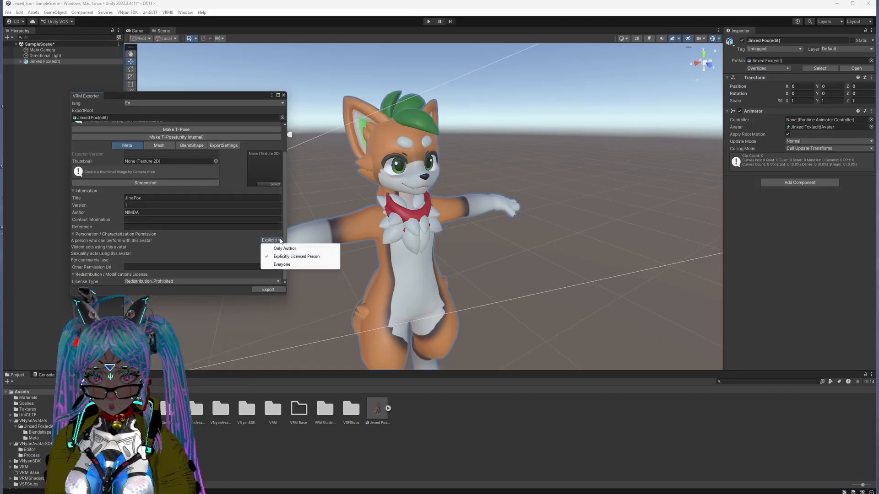
left_click(239, 245)
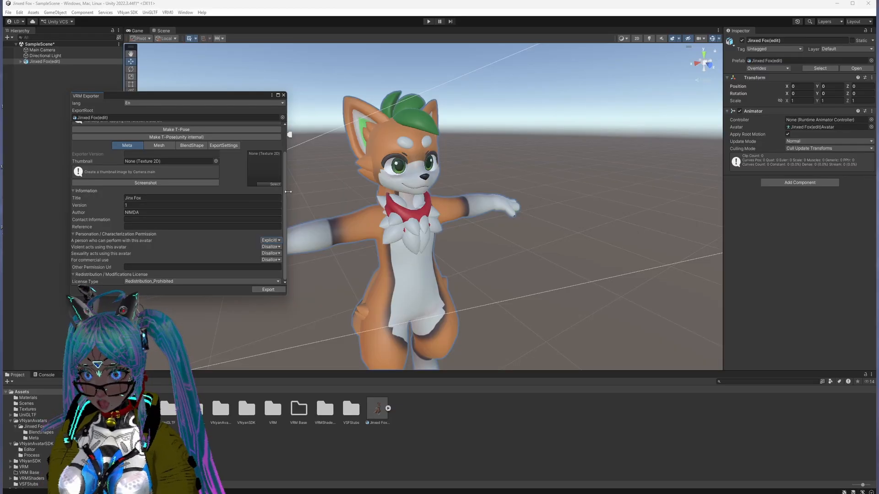
Step: Review the exporter's export settings, blend shape section and meta permissions before exporting
scroll(108, 155, "up", 3)
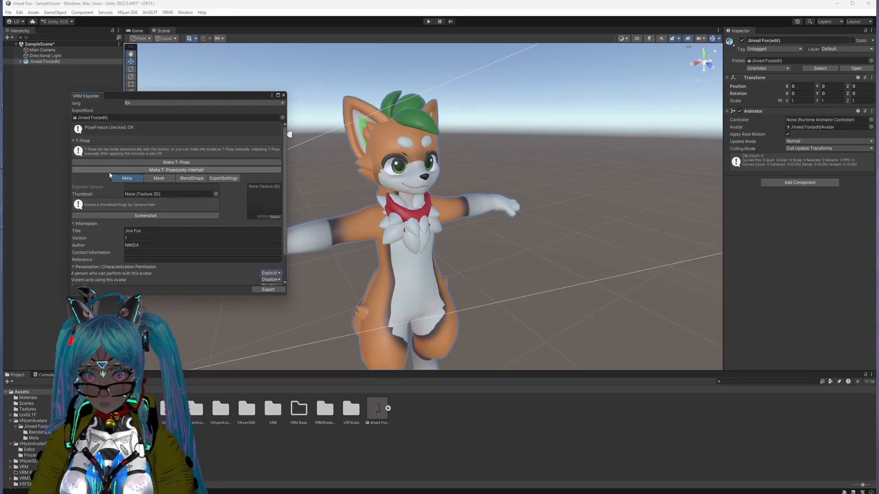
left_click(223, 178)
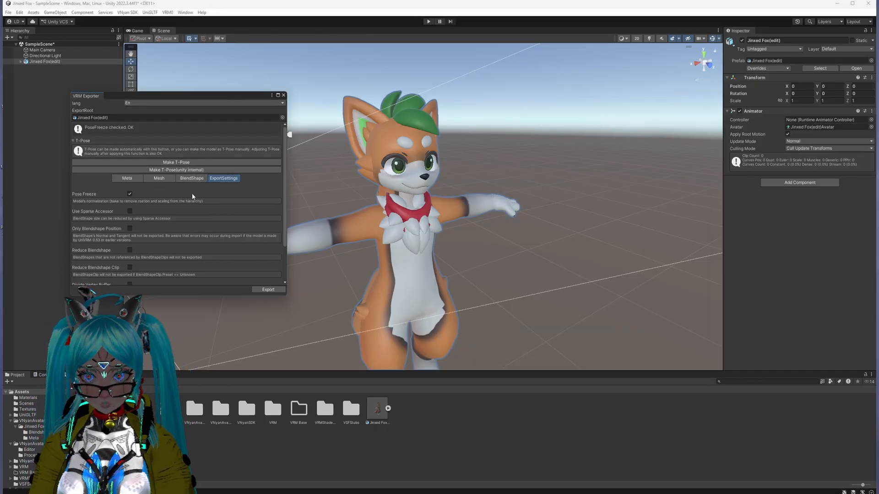
left_click(180, 178)
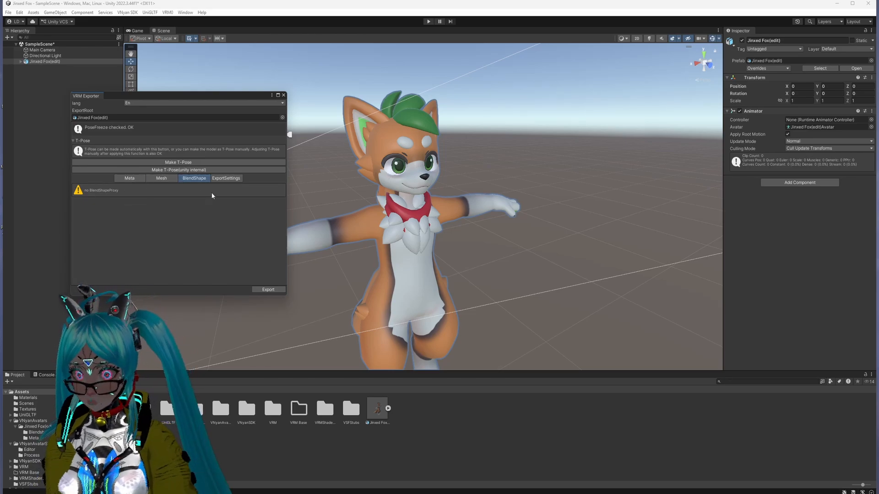
left_click(130, 178)
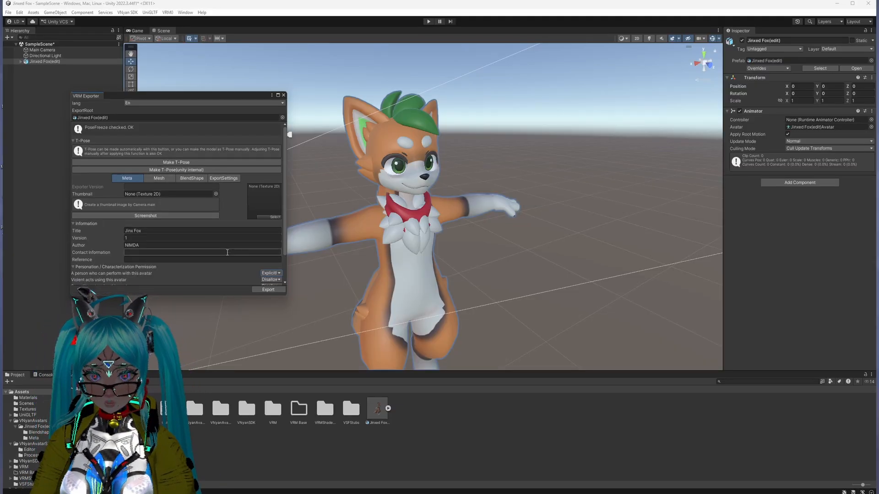
scroll(224, 251, "down", 2)
scroll(201, 241, "up", 2)
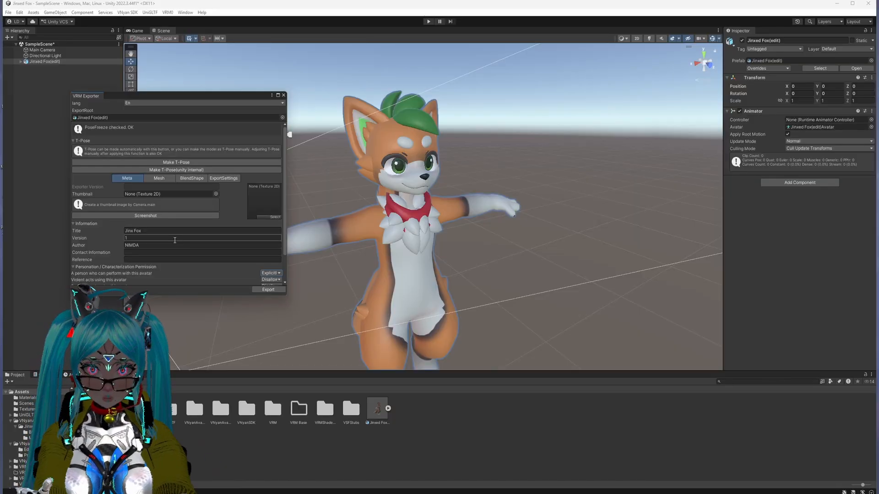
Step: Export the model as Jinxed Fox(edit).vrm into the Jinxed Fox 1.5.2 folder, replacing the existing file
left_click(278, 290)
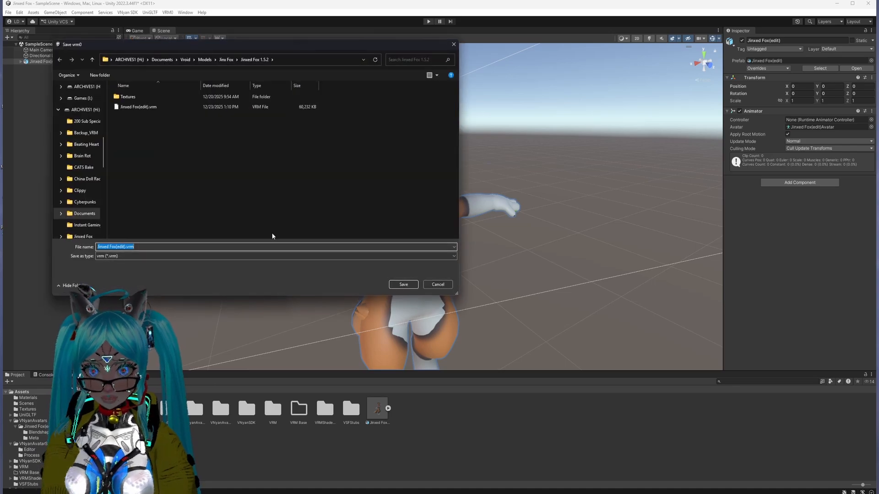
left_click(150, 109)
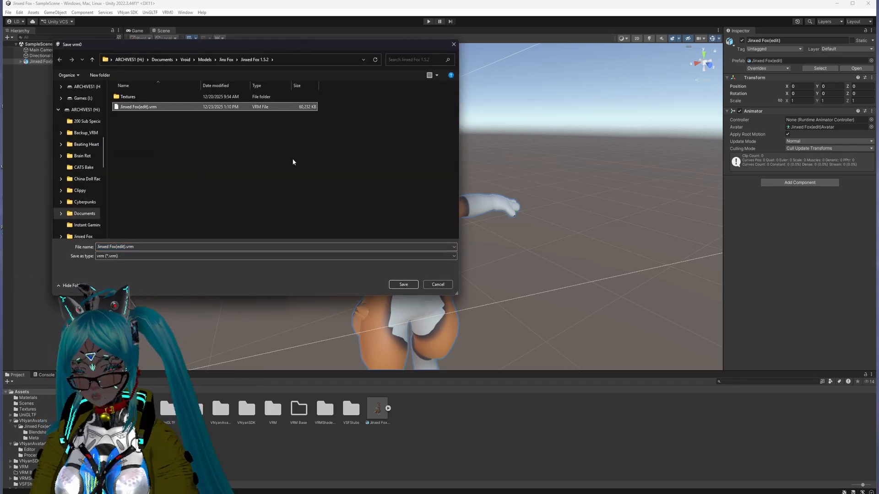
left_click(403, 285)
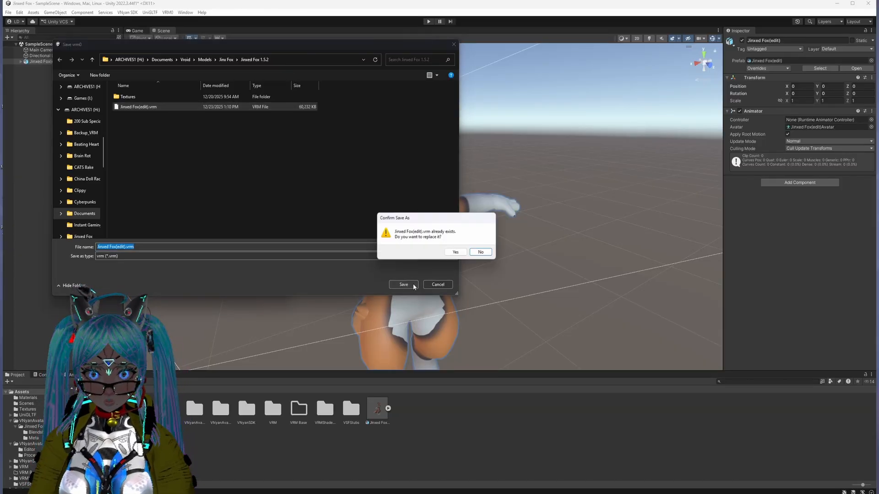
left_click(456, 253)
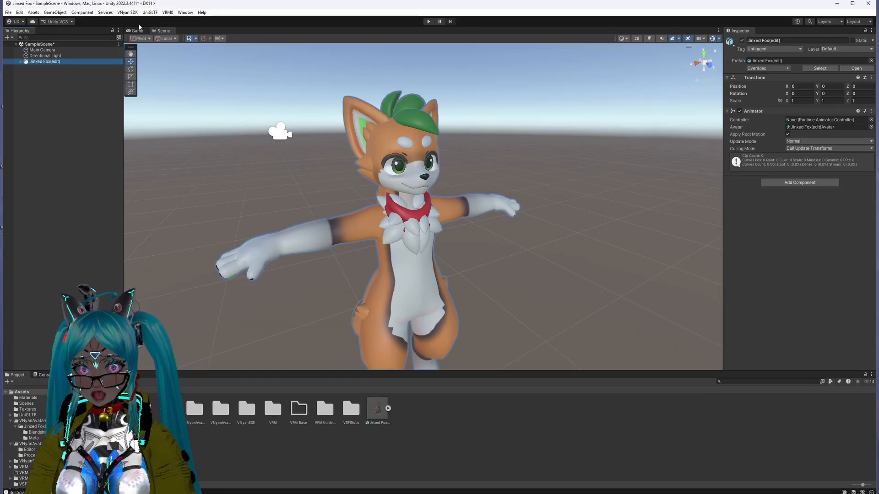
Step: Deactivate the original fox model and import Jinxed Fox(edit).vrm as VRM 0.x, saving its prefab in the VRM Base folder
left_click(742, 42)
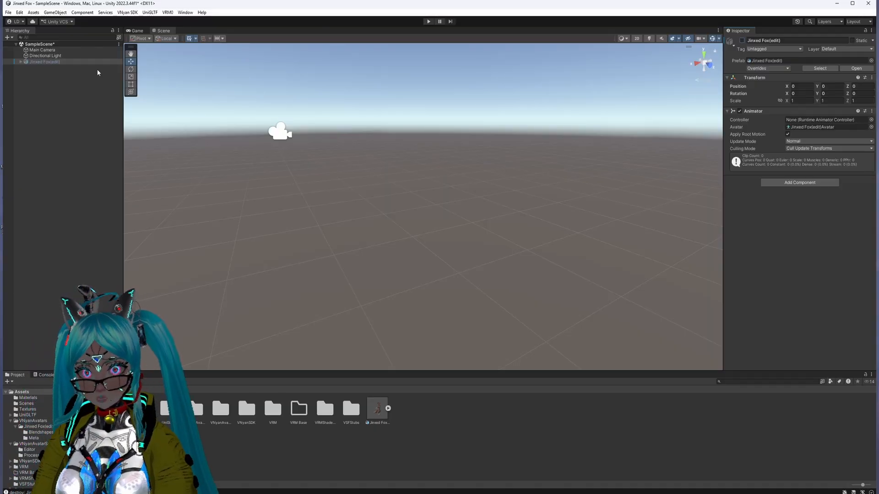
left_click(168, 13)
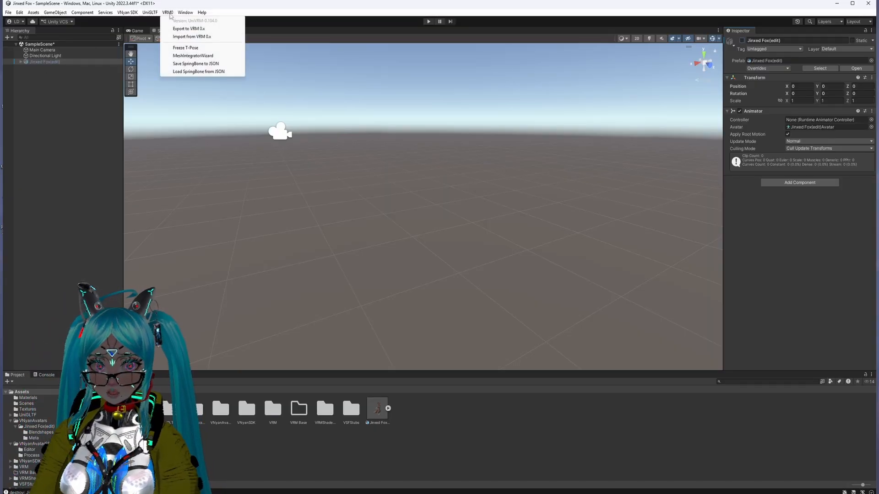
left_click(179, 38)
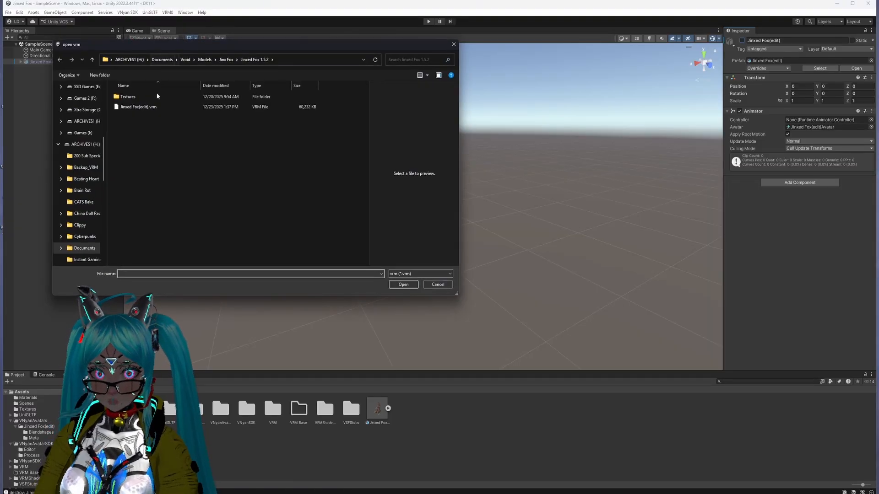
left_click(154, 107)
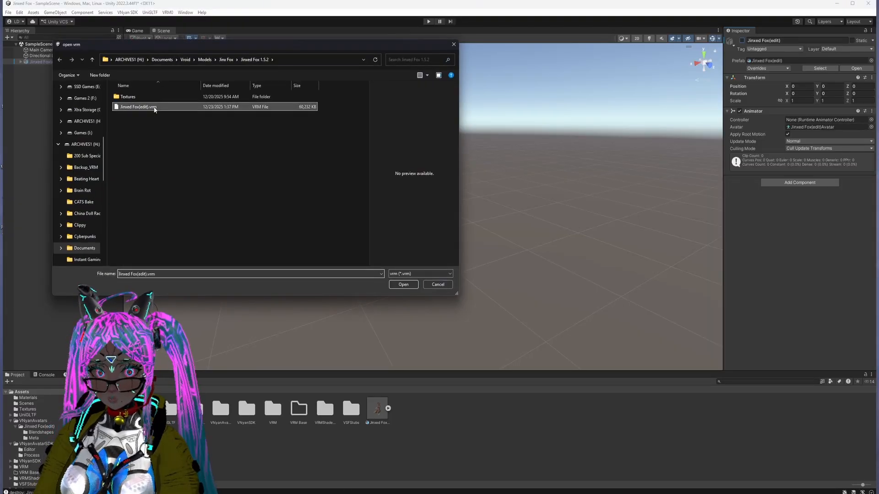
left_click(403, 284)
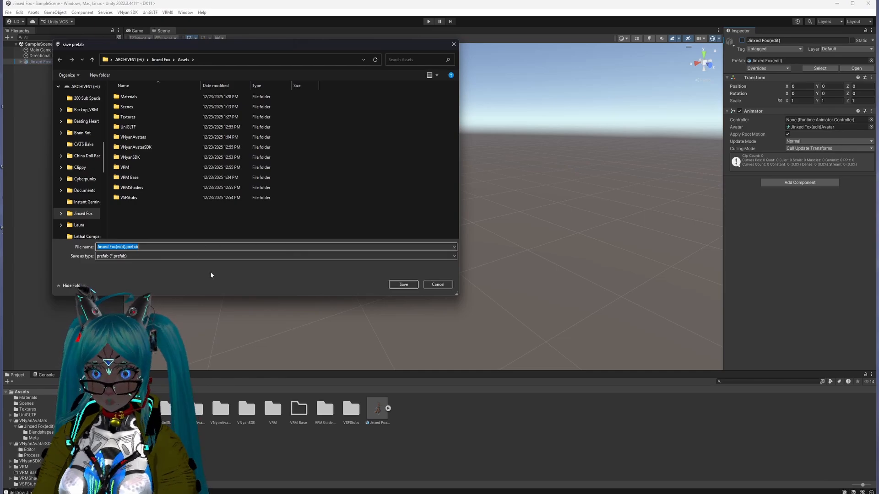
double_click(128, 178)
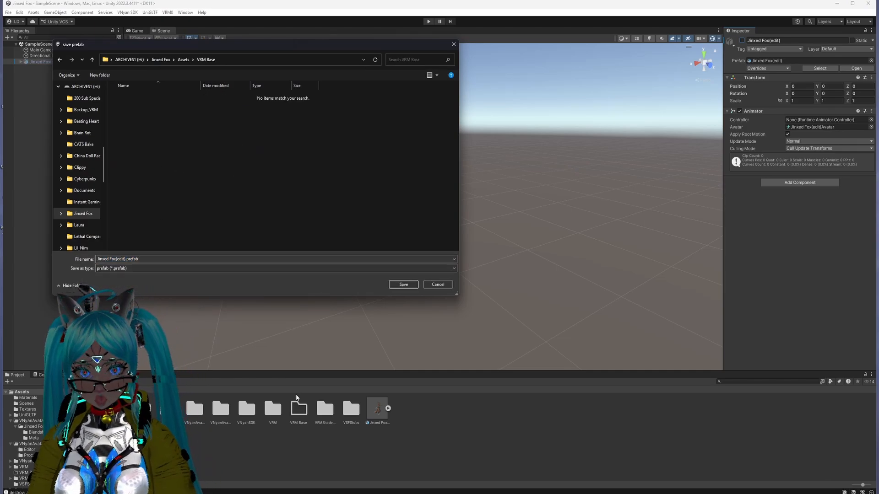
left_click(405, 285)
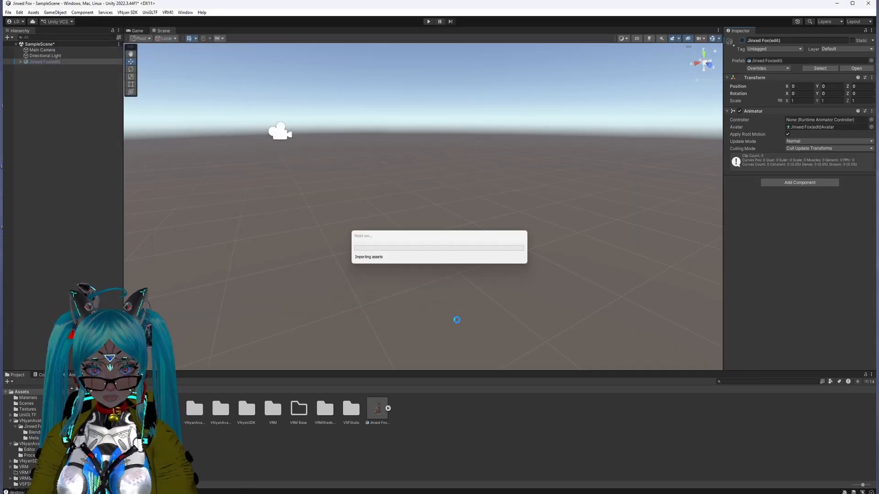
Step: Add the imported Jinxed Fox(edit) prefab from the VRM Base folder to the scene
left_click(302, 412)
double_click(301, 409)
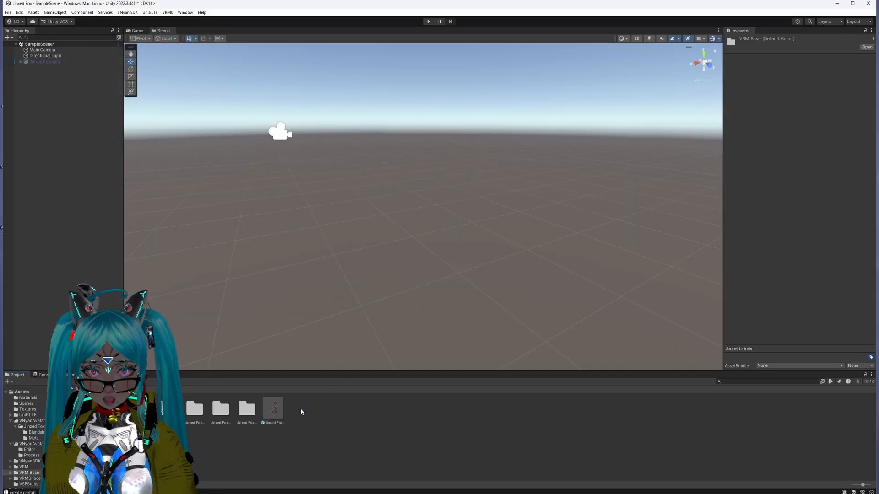
left_click(274, 414)
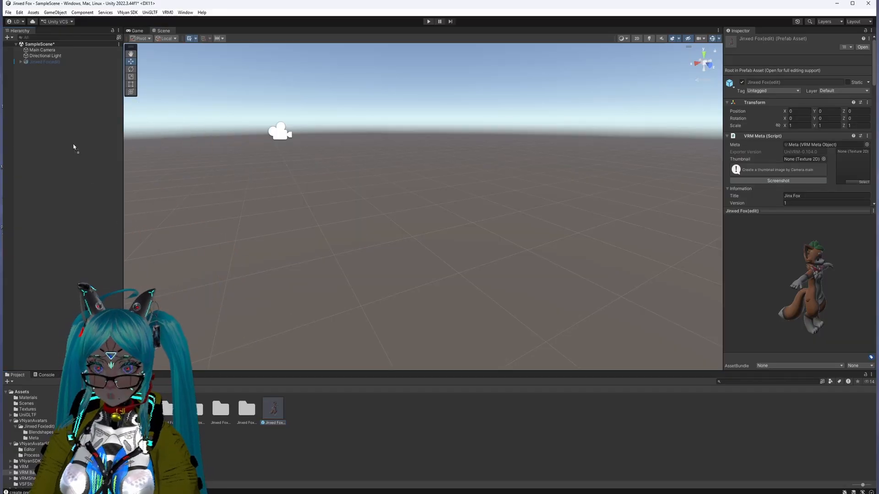
left_click_drag(72, 134, 72, 135)
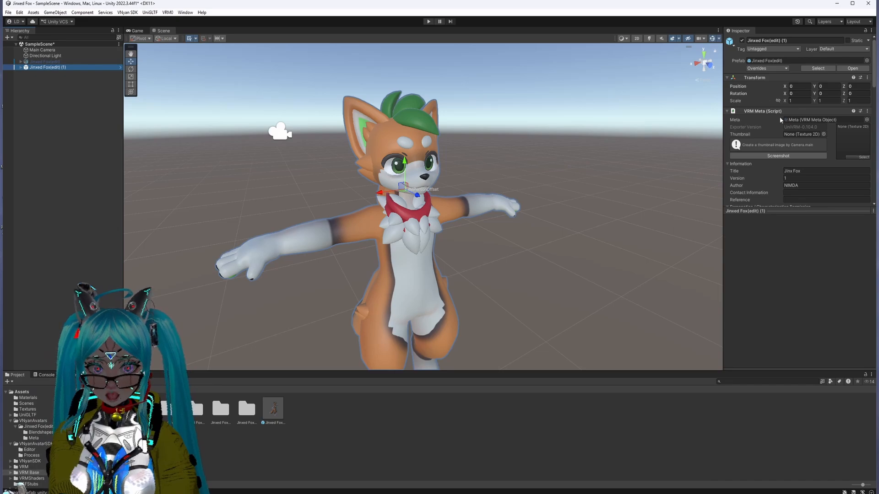
Step: Examine the imported model's VRM components and its blend shape clips, including LookLeft, Blink_L and Blink_R
scroll(796, 156, "down", 10)
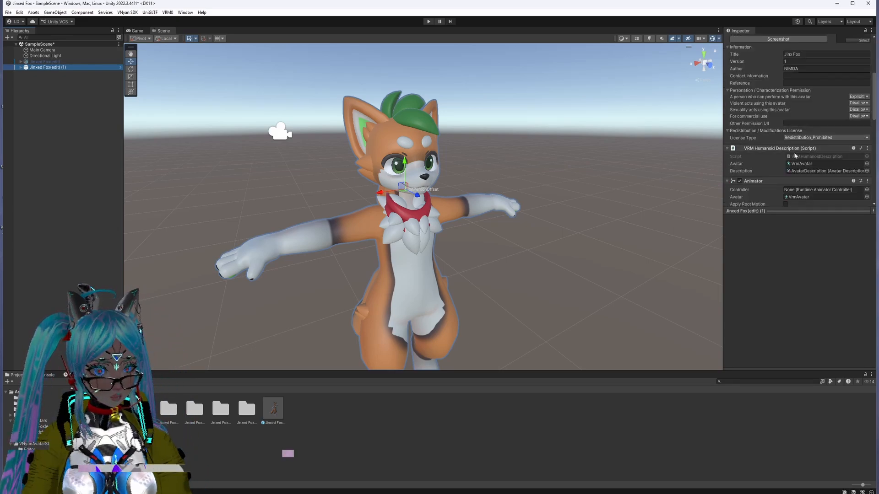
scroll(795, 156, "down", 10)
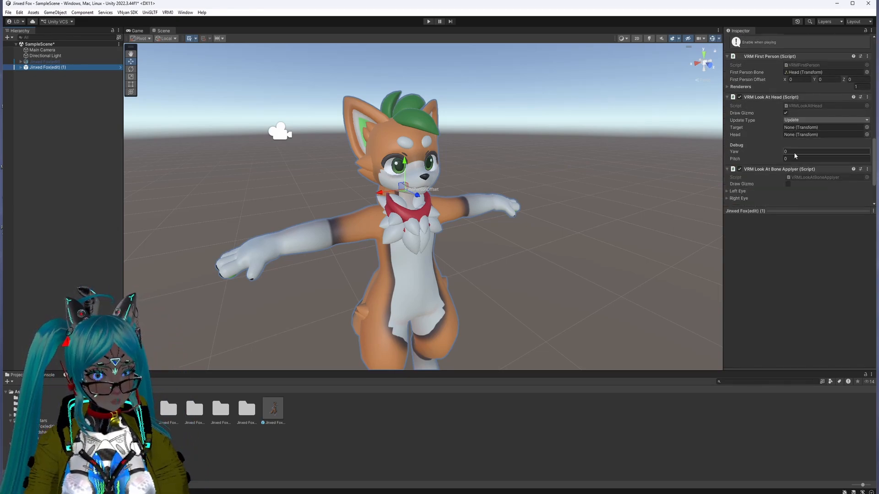
scroll(795, 156, "up", 6)
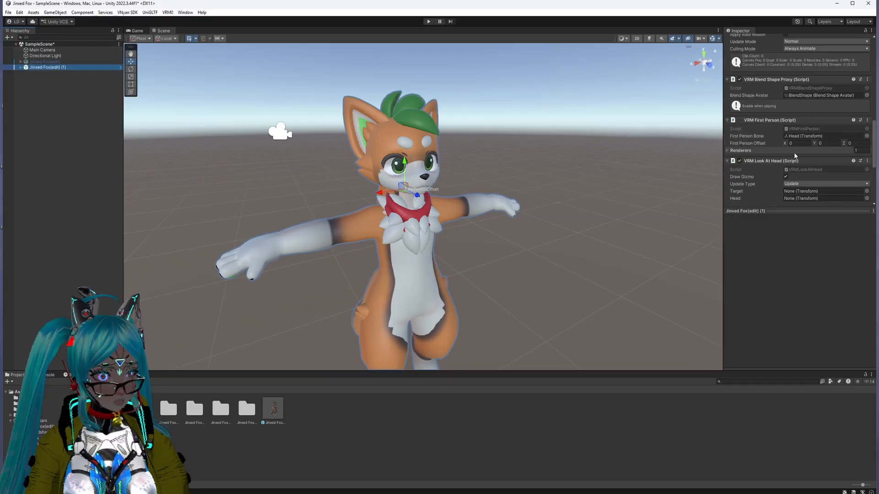
scroll(799, 146, "up", 1)
left_click(799, 174)
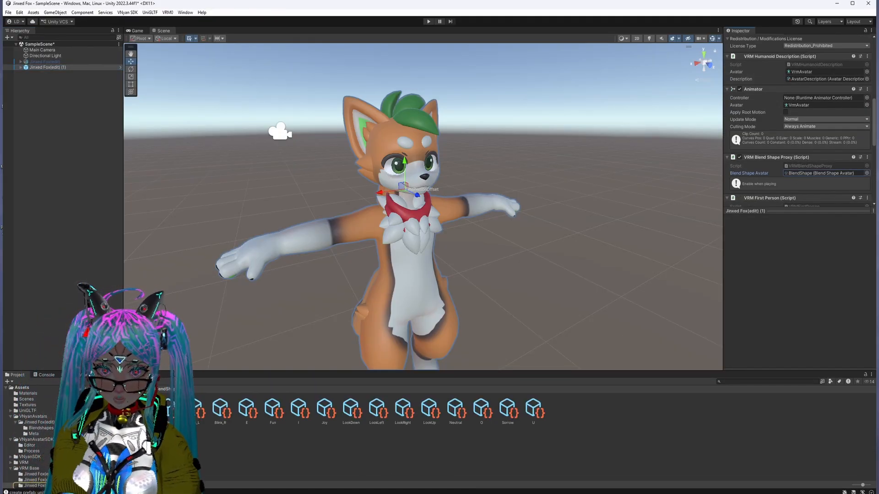
left_click(142, 409)
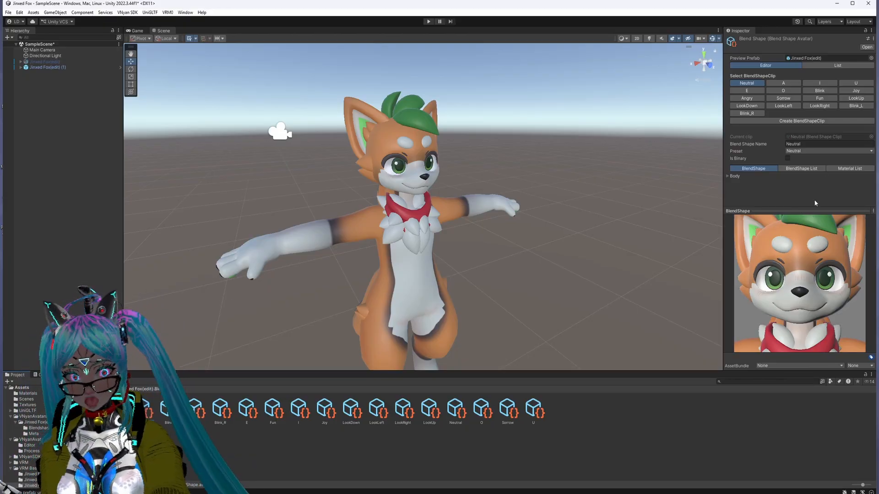
left_click(783, 106)
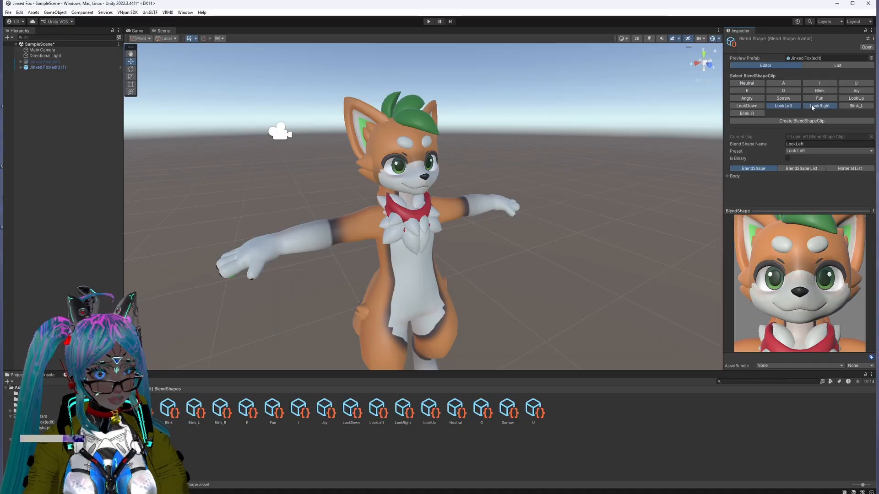
left_click(856, 106)
left_click(745, 114)
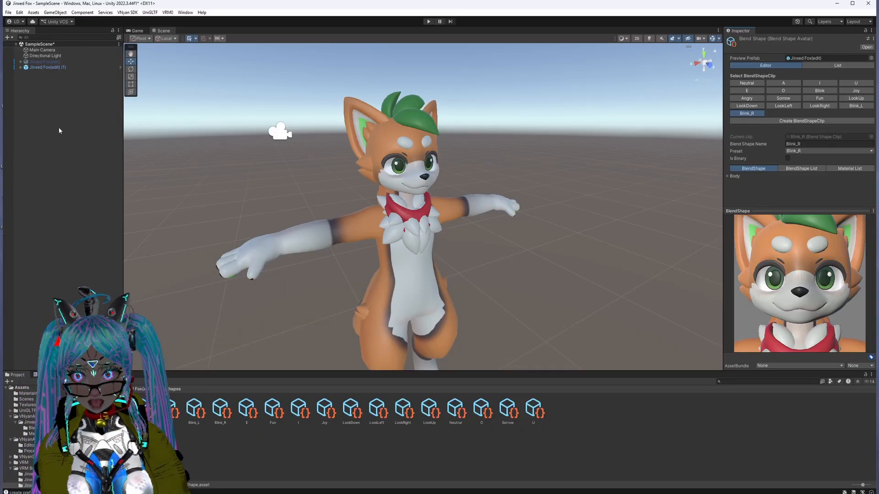
Step: Reselect the imported fox model, return to the Assets folder and inspect the model in the scene from several angles
left_click(47, 67)
left_click(82, 389)
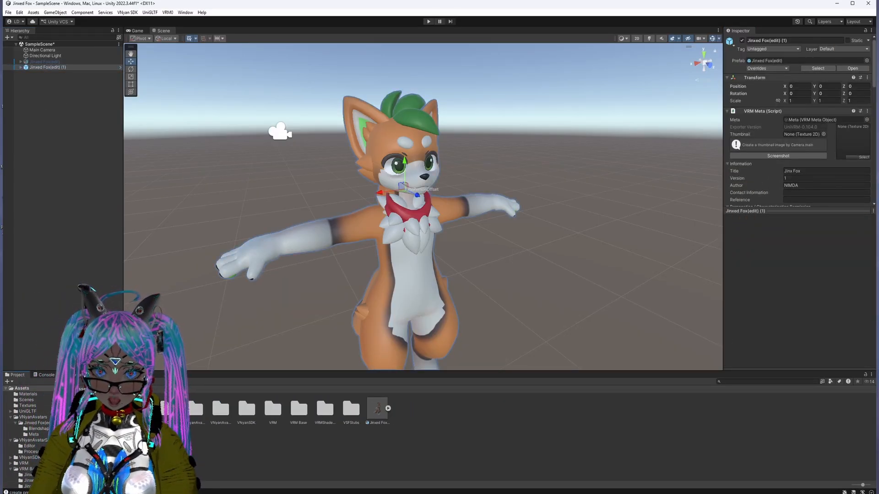
left_click(46, 67)
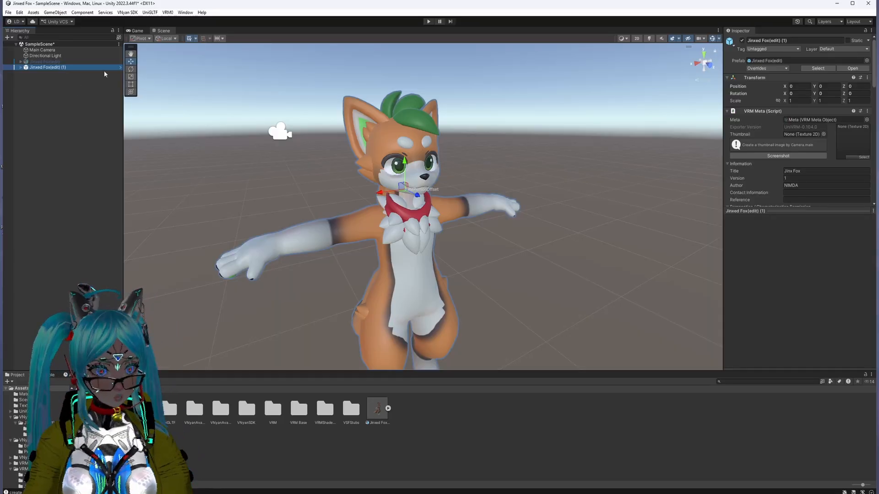
scroll(386, 251, "up", 3)
scroll(386, 252, "down", 1)
middle_click_drag(367, 250, 420, 247)
right_click_drag(421, 246, 385, 250)
middle_click_drag(608, 235, 503, 229)
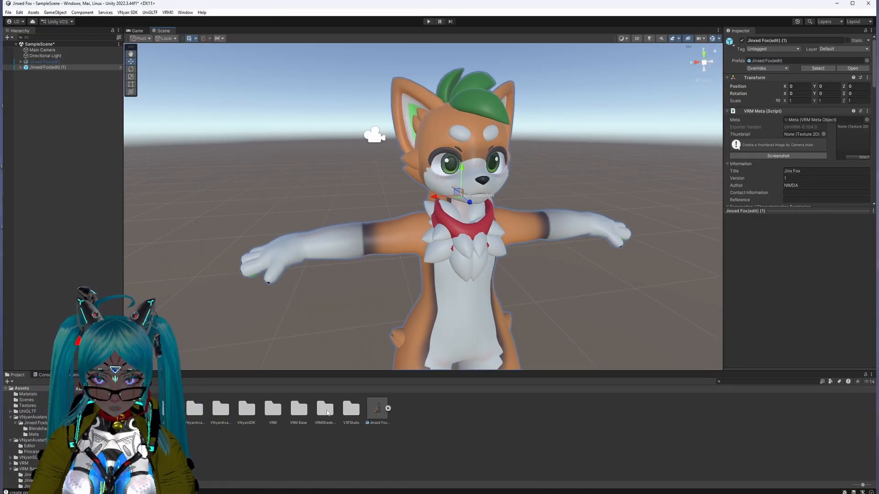
Step: Switch the shaders of the Head and Body materials on the imported fox's Body mesh to VRM/MToon
left_click(20, 67)
left_click(44, 78)
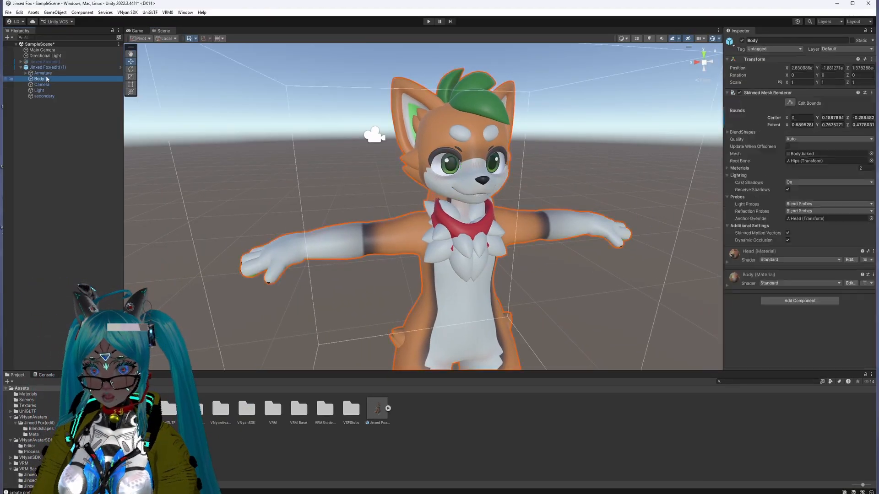
left_click(804, 260)
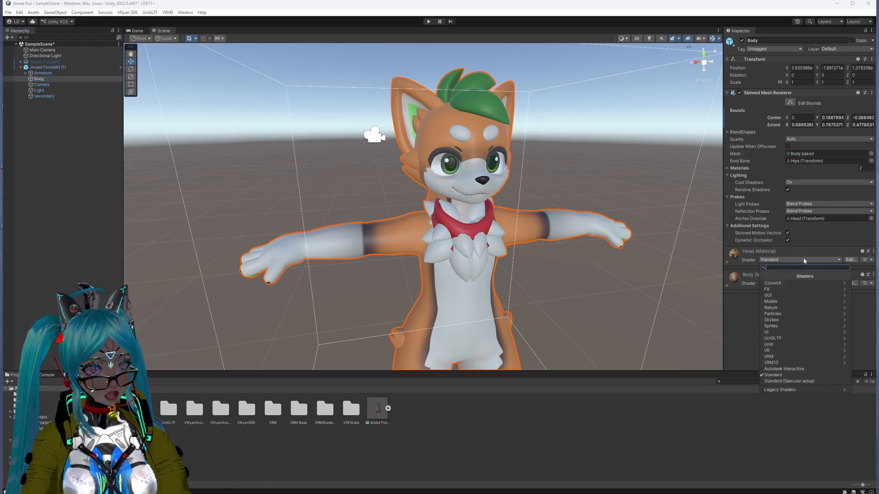
left_click(798, 357)
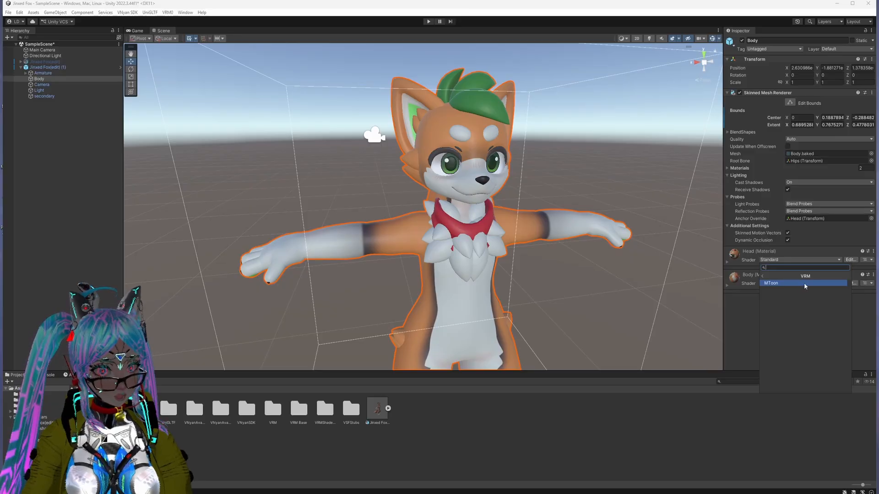
left_click(781, 285)
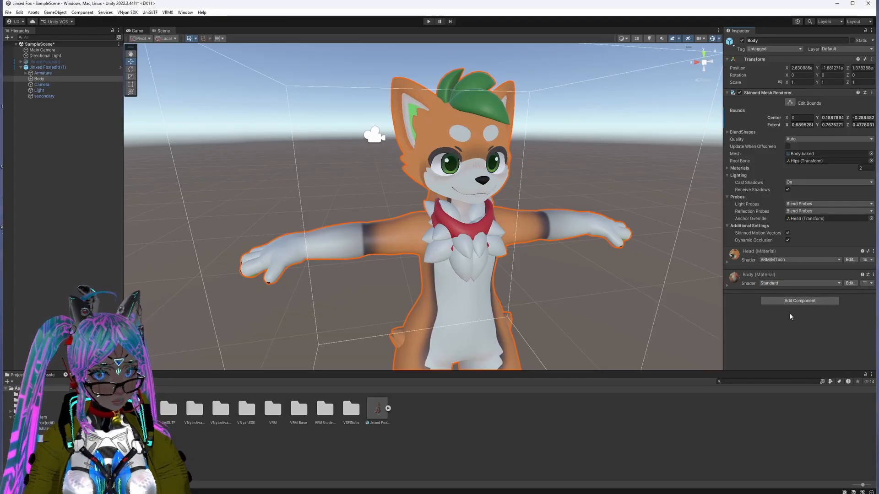
left_click(794, 283)
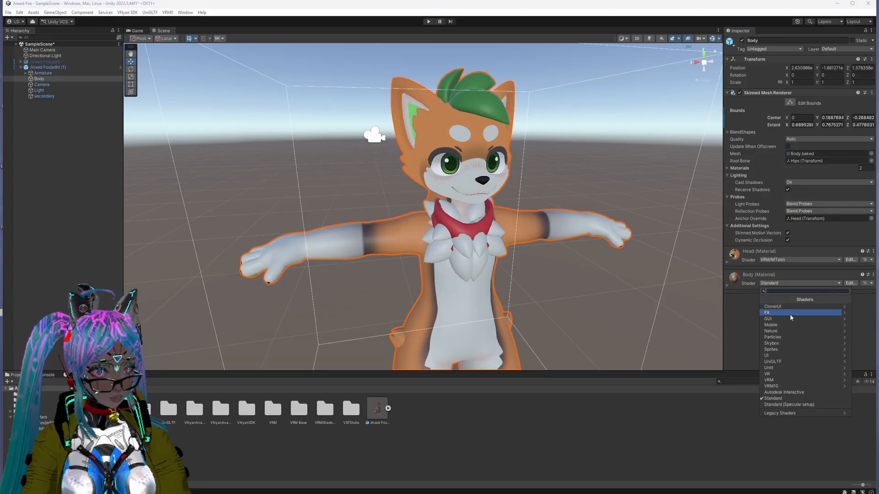
left_click(778, 380)
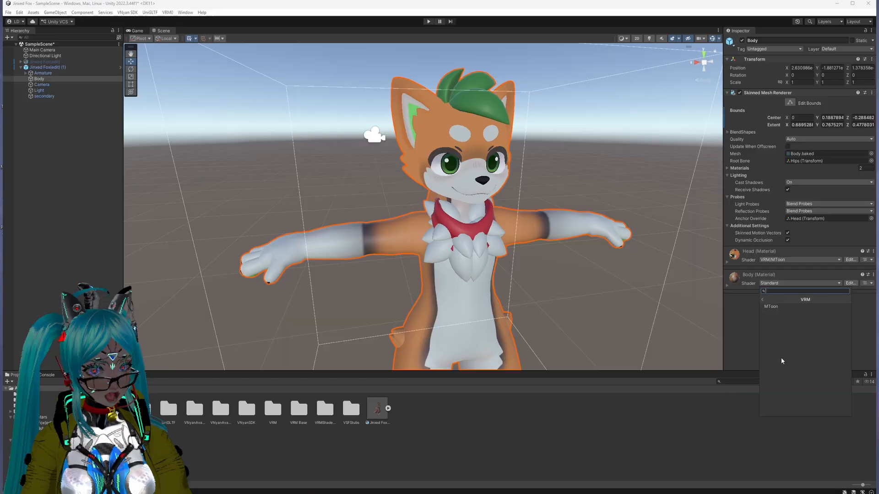
left_click(779, 308)
Step: Examine the fox's MToon shading on the face, chest and arms from several angles and distances
right_click_drag(519, 288, 585, 260)
middle_click_drag(430, 320, 524, 250)
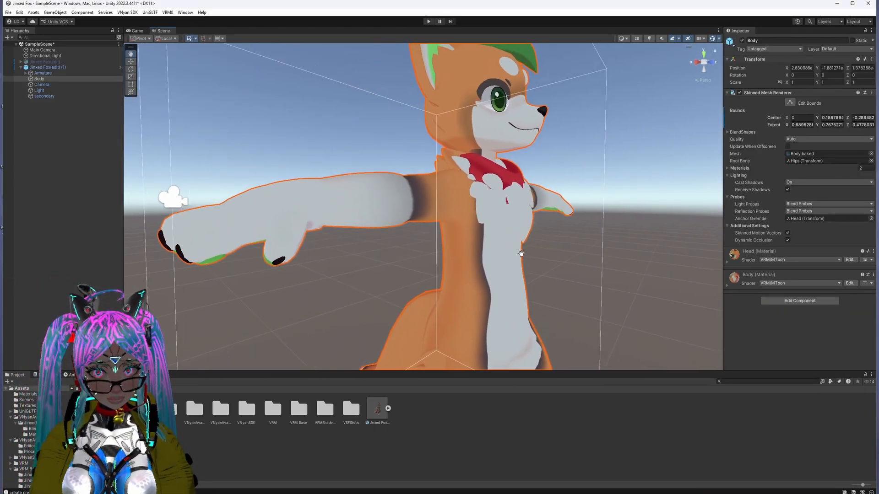
right_click_drag(531, 252, 417, 256)
middle_click_drag(616, 241, 503, 256)
right_click_drag(503, 256, 579, 265)
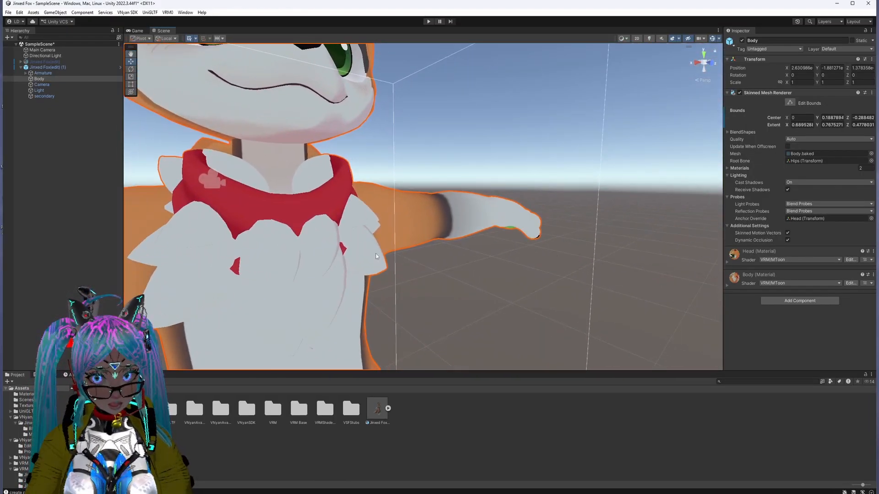
scroll(389, 259, "down", 3)
middle_click_drag(390, 259, 421, 286)
right_click_drag(421, 286, 401, 286)
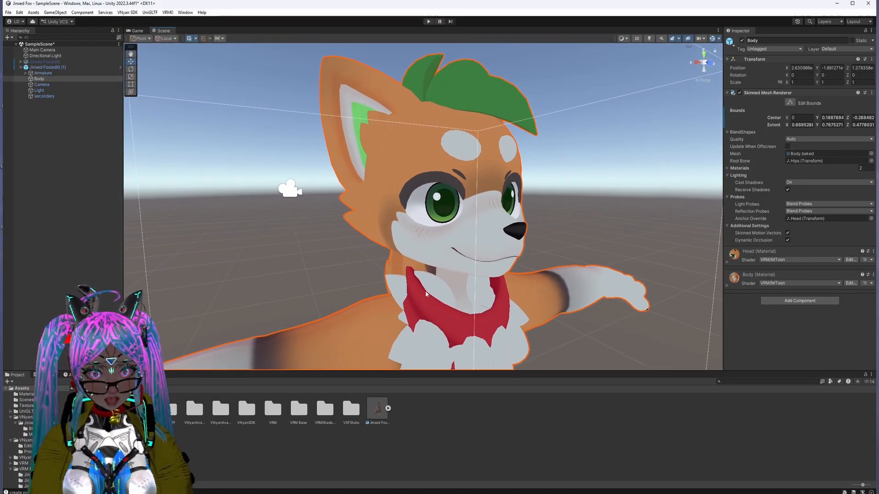
scroll(401, 286, "down", 3)
middle_click_drag(453, 289, 410, 279)
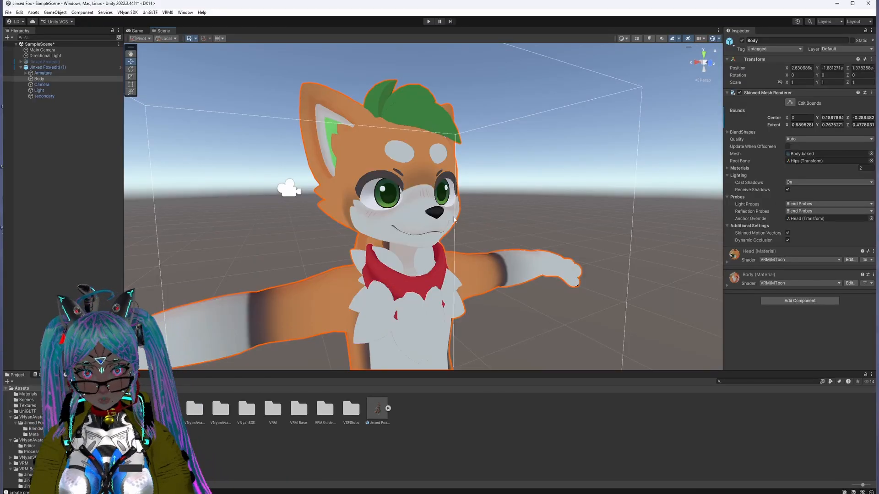
middle_click_drag(424, 304, 490, 269)
right_click_drag(490, 269, 460, 268)
middle_click_drag(551, 259, 498, 285)
scroll(498, 290, "down", 2)
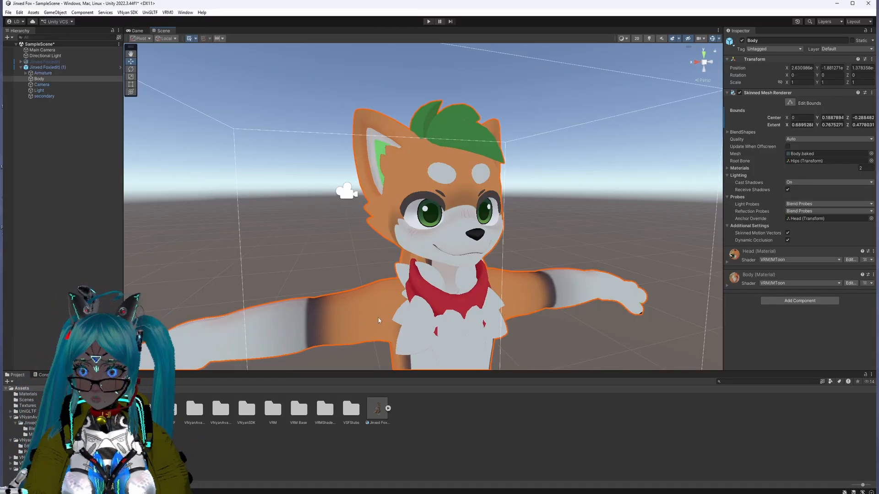
scroll(514, 279, "down", 3)
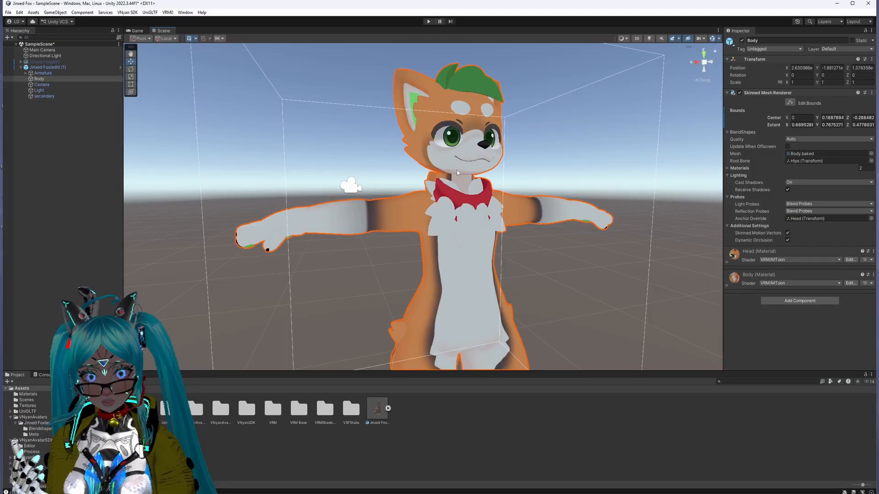
right_click_drag(497, 163, 496, 188)
middle_click_drag(495, 143, 482, 204)
scroll(482, 204, "up", 1)
right_click_drag(477, 249, 475, 234)
middle_click_drag(475, 234, 473, 216)
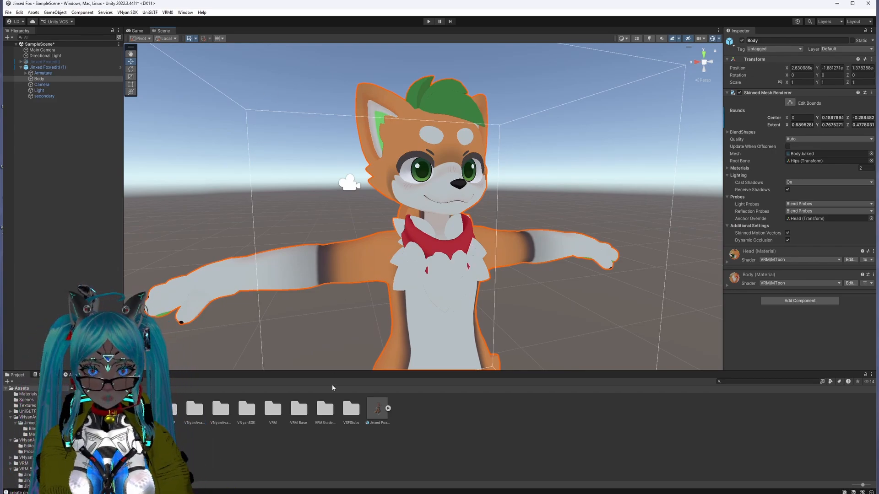
Step: Open the BlendShape avatar asset referenced by the VRM Blend Shape Proxy of the imported Jinxed Fox(edit) (1) model
left_click(47, 67)
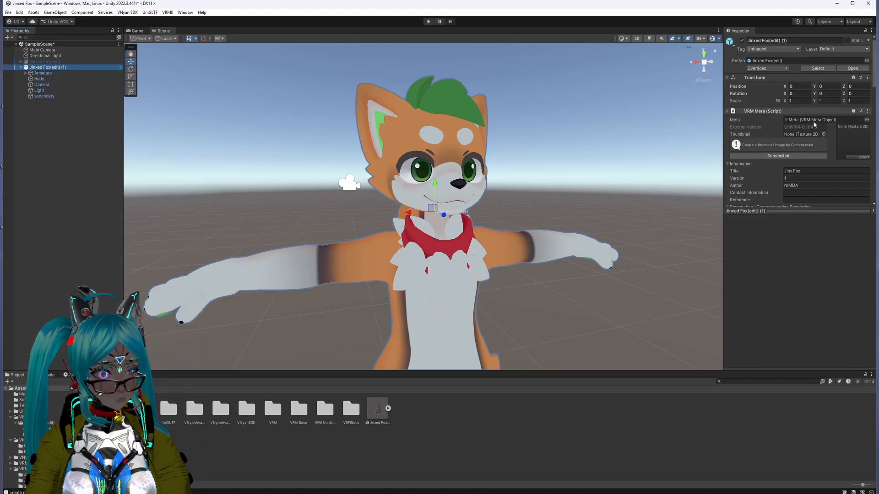
scroll(805, 109, "down", 10)
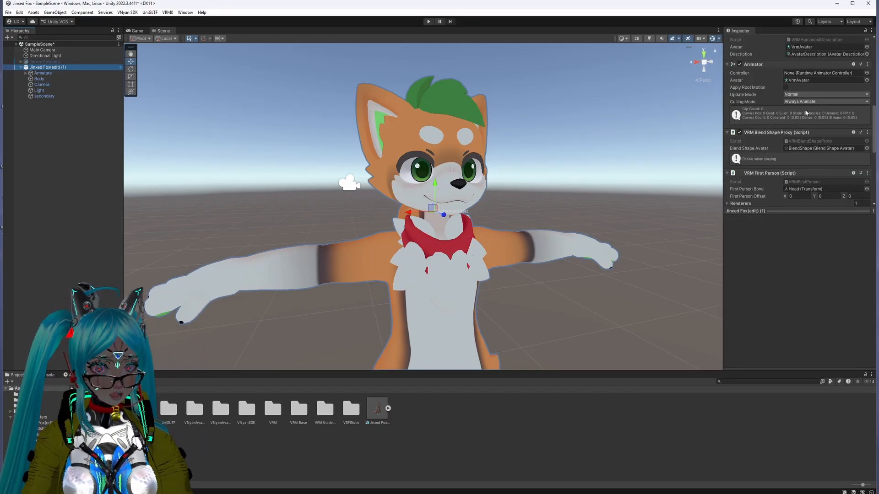
scroll(805, 109, "down", 8)
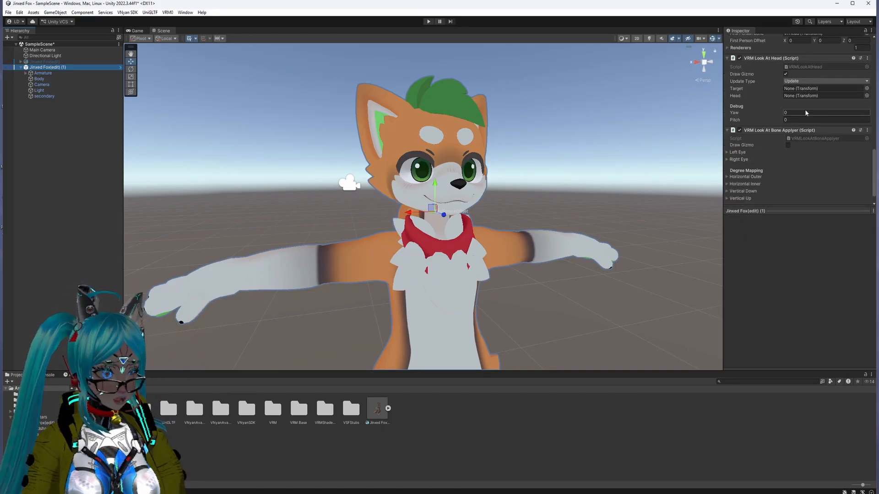
scroll(804, 109, "down", 2)
scroll(805, 109, "up", 4)
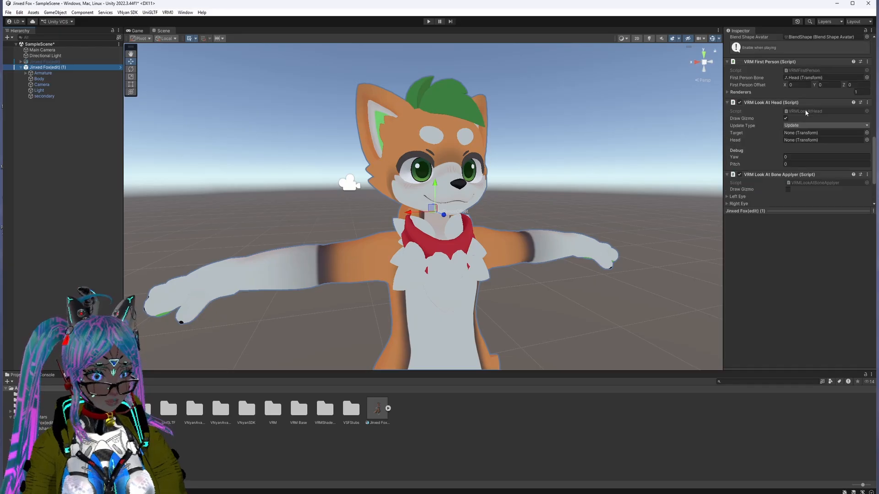
scroll(806, 109, "up", 5)
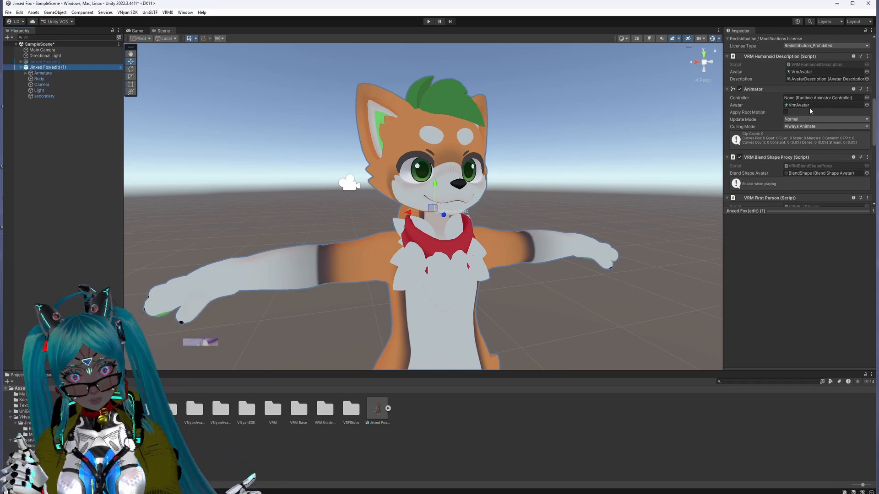
left_click(807, 173)
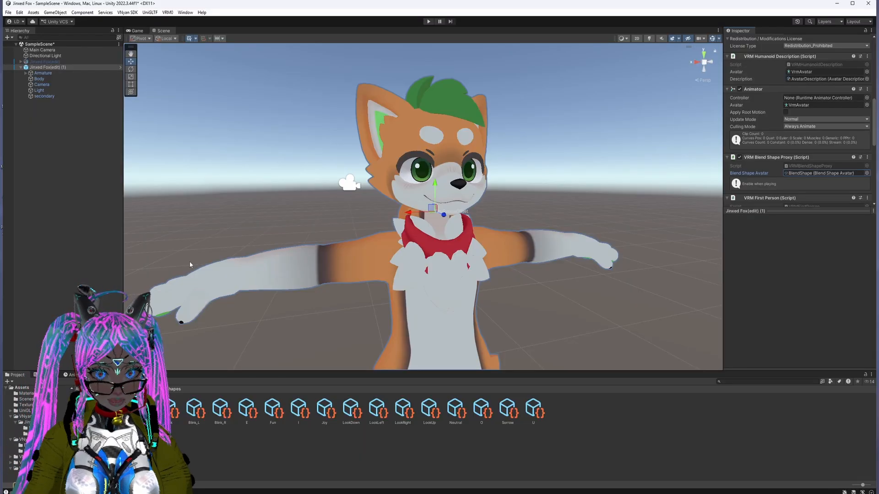
left_click(142, 408)
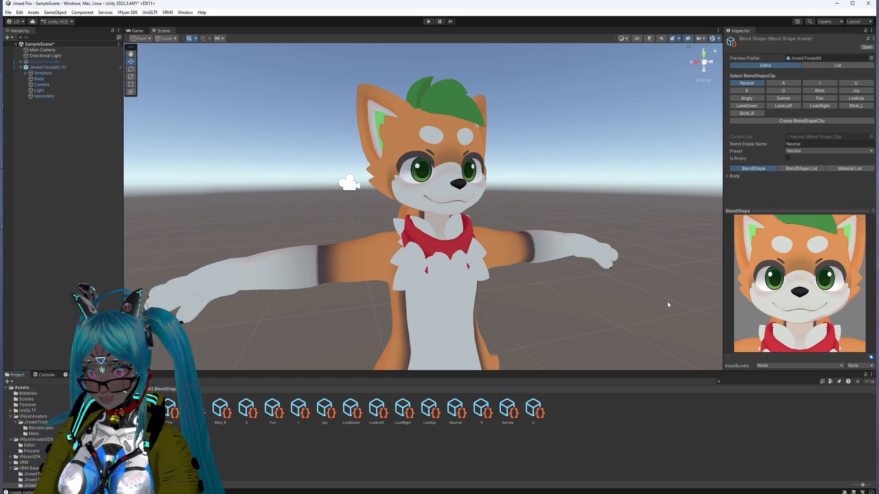
Step: Frame the fox's face in the blend shape preview, select clip A and expand the Body list down to the mouth shapes
scroll(817, 243, "down", 1)
mouse_move(817, 243)
left_mouse_down()
mouse_move(808, 252)
mouse_move(813, 241)
left_mouse_up()
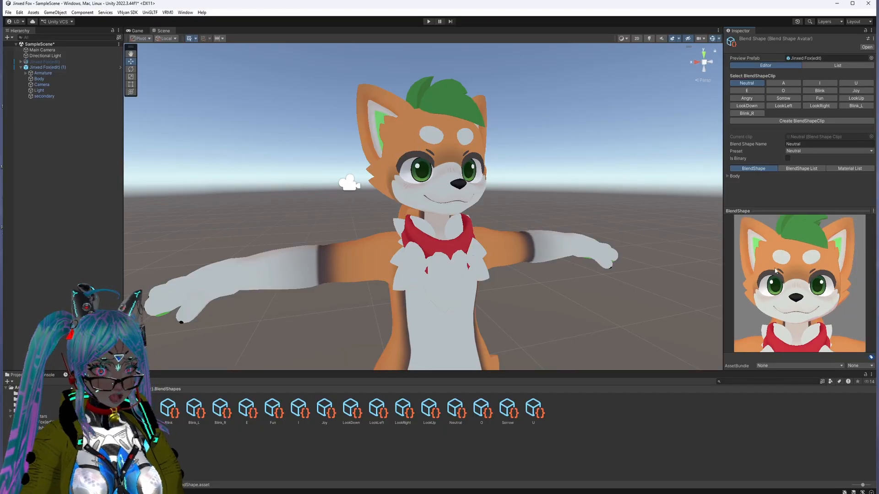
middle_click_drag(775, 271, 777, 275)
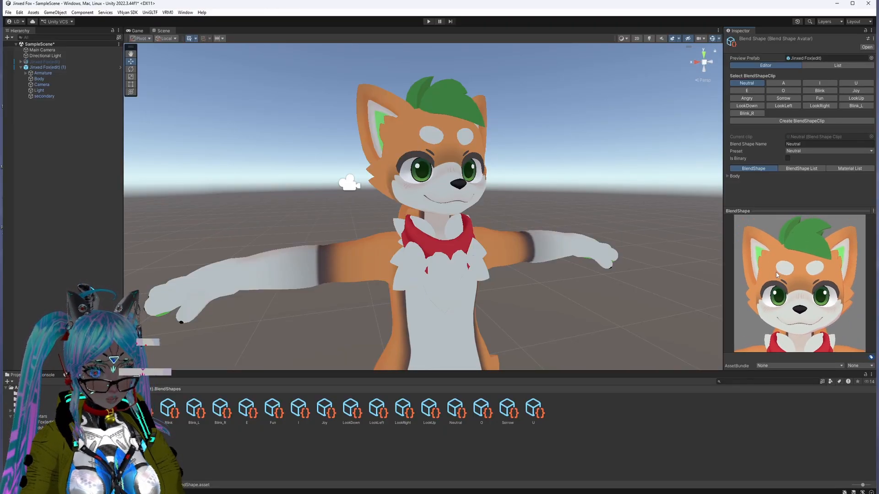
left_click_drag(777, 301, 787, 300)
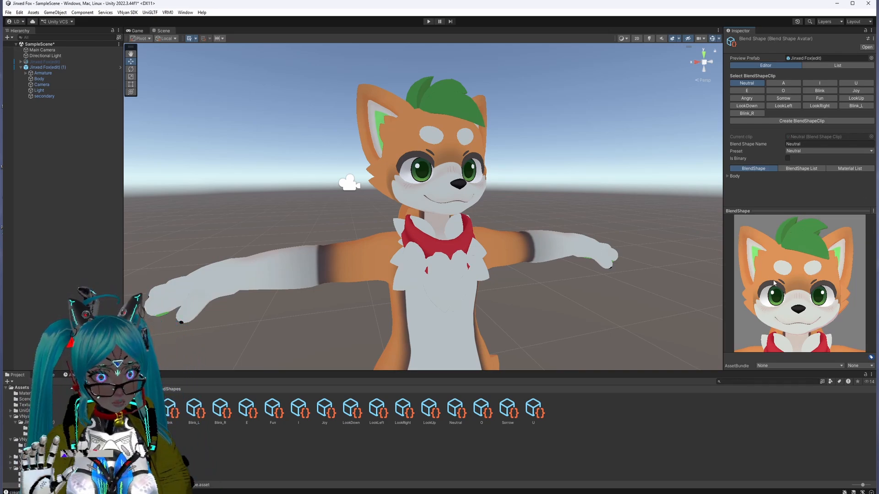
left_click_drag(756, 243, 778, 284)
left_click(789, 85)
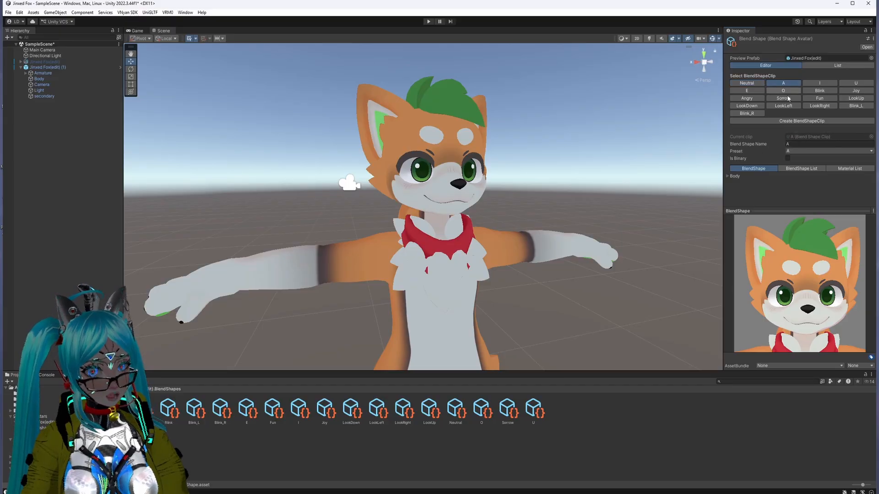
left_click(729, 178)
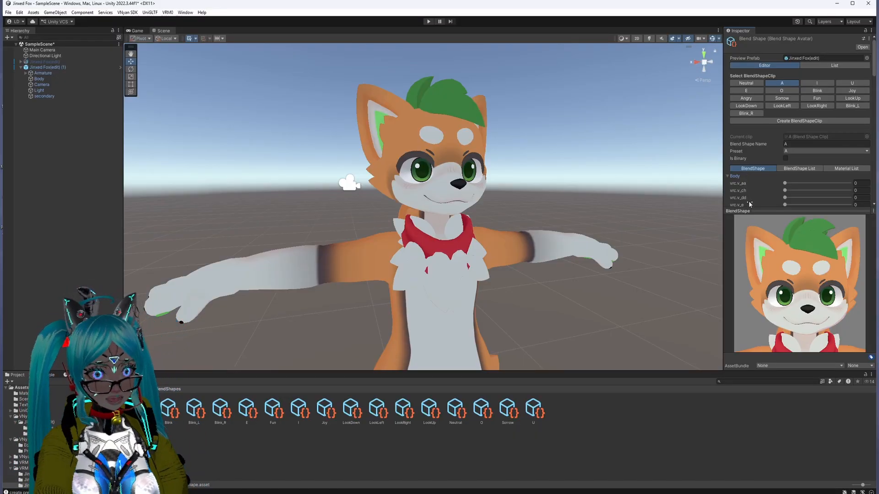
scroll(758, 192, "down", 3)
scroll(759, 192, "down", 6)
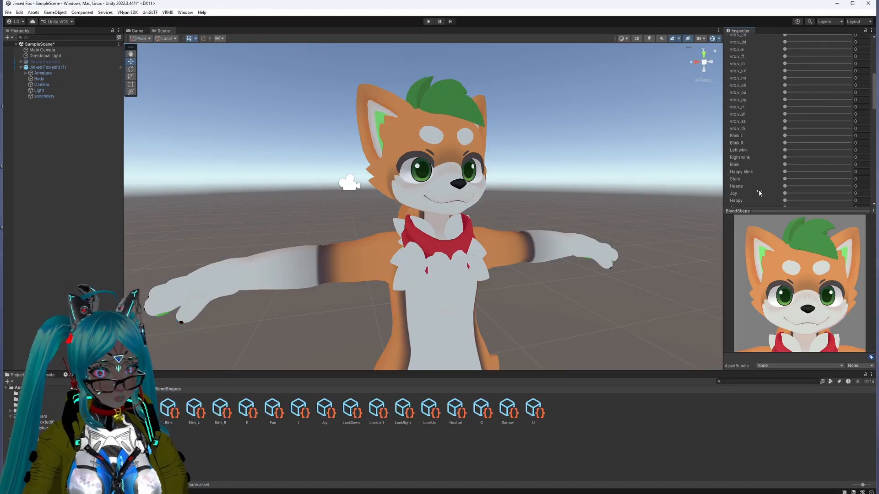
scroll(759, 193, "down", 7)
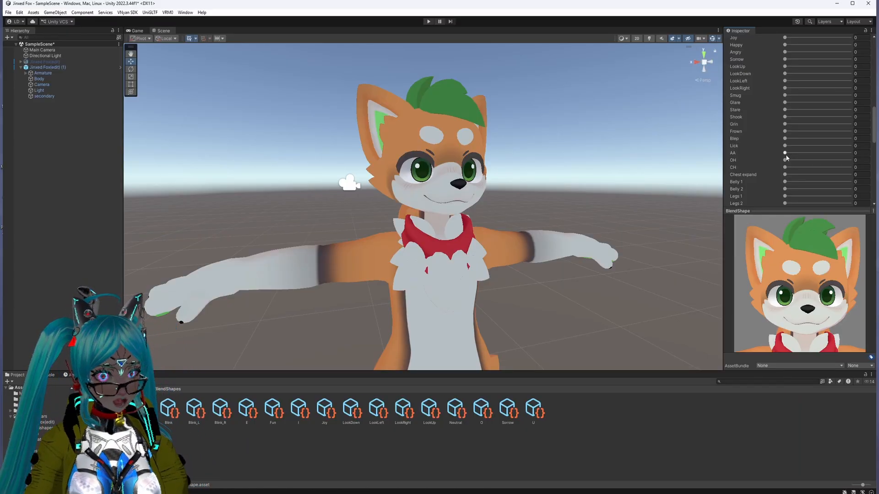
Step: Try AA at 33.9 combined with OH at 79.5 in clip A, and reset both shapes to 0
left_click_drag(785, 153, 808, 153)
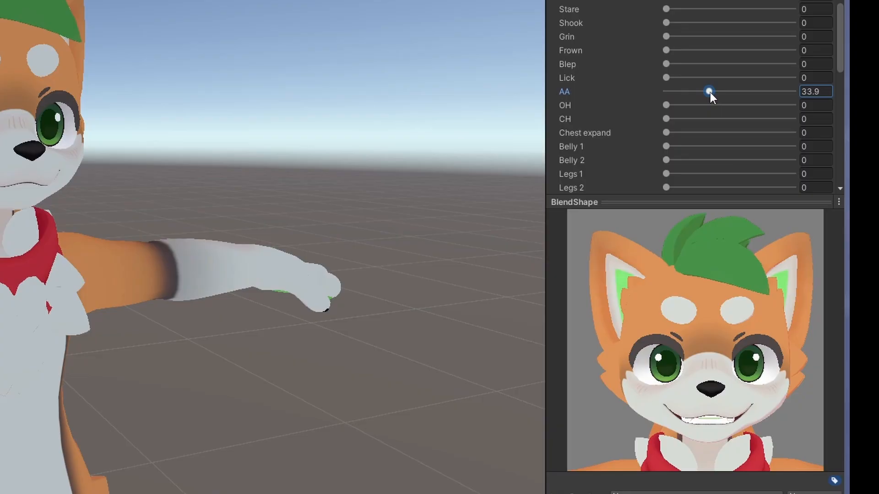
left_click_drag(664, 106, 765, 138)
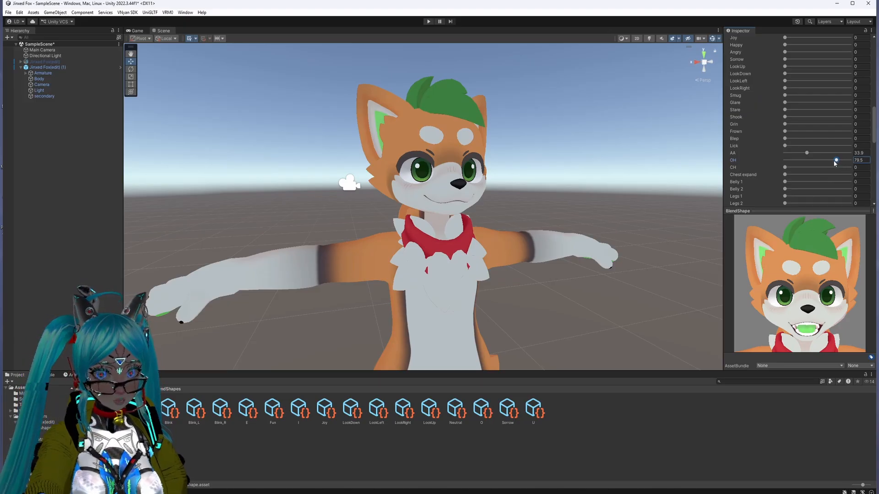
mouse_move(814, 282)
left_mouse_down()
mouse_move(761, 265)
mouse_move(838, 279)
mouse_move(815, 281)
left_mouse_up()
left_click_drag(837, 163, 785, 153)
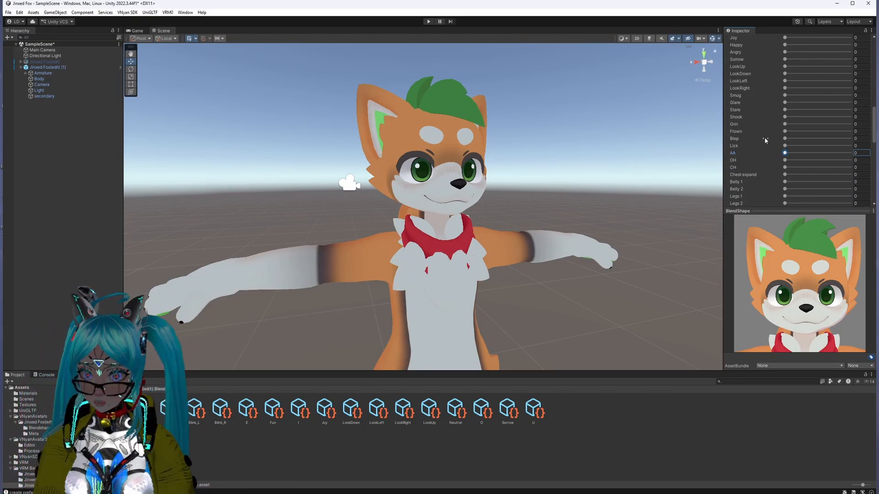
Step: Set the AA shape to 100 for clip A and check the open mouth in the preview
left_click_drag(785, 154, 869, 152)
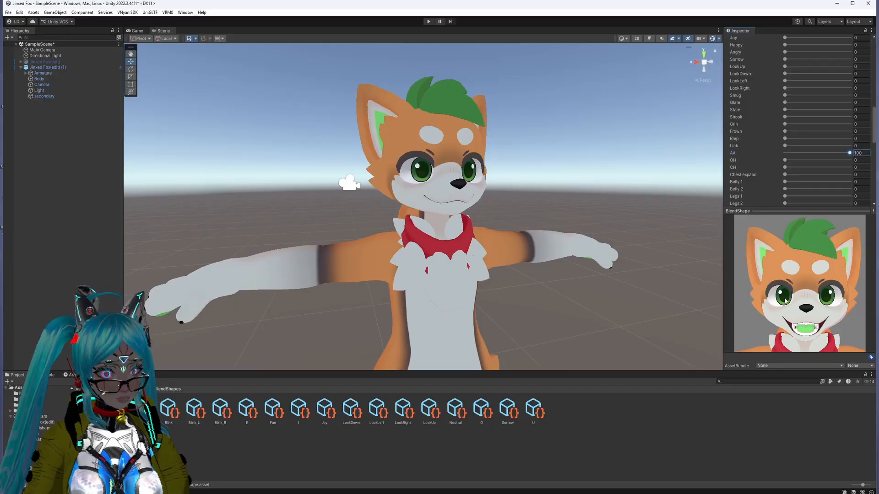
mouse_move(799, 325)
left_mouse_down()
mouse_move(774, 319)
mouse_move(771, 310)
mouse_move(841, 311)
mouse_move(806, 309)
left_mouse_up()
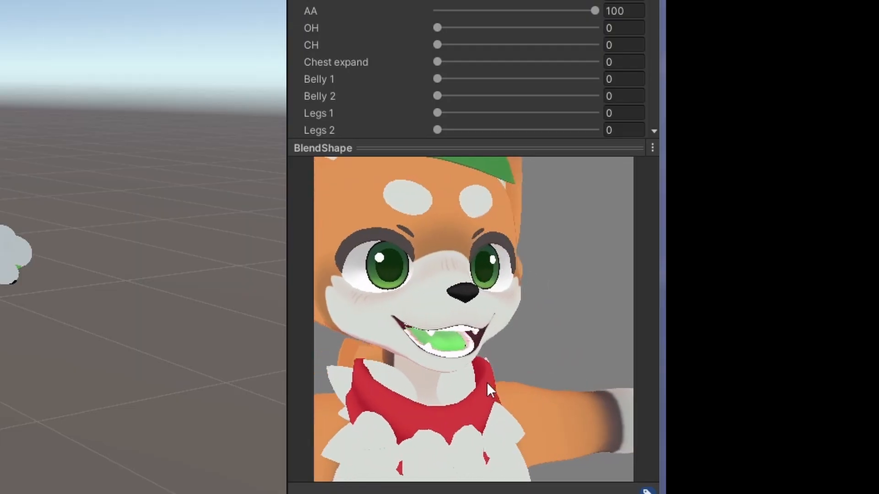
left_click_drag(487, 383, 469, 383)
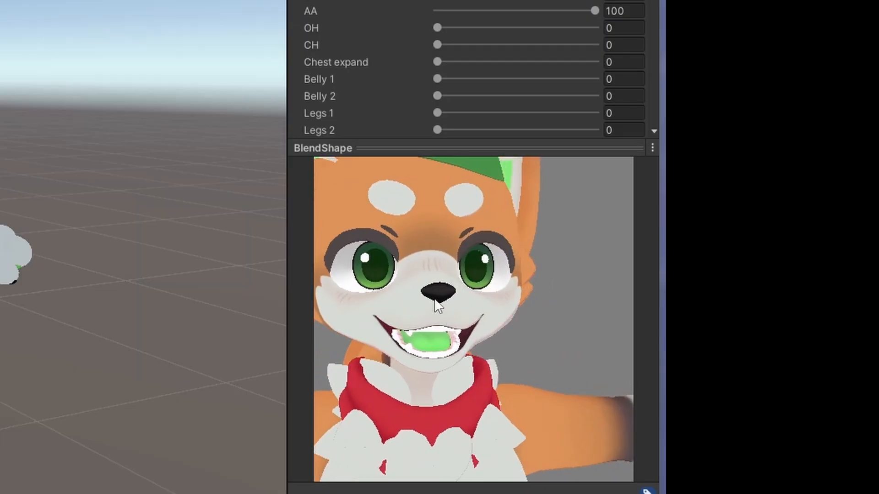
Step: Set the CH shape to 100 in the Body blend shape list, with AA and OH at 0
scroll(472, 331, "up", 5)
scroll(474, 338, "down", 3)
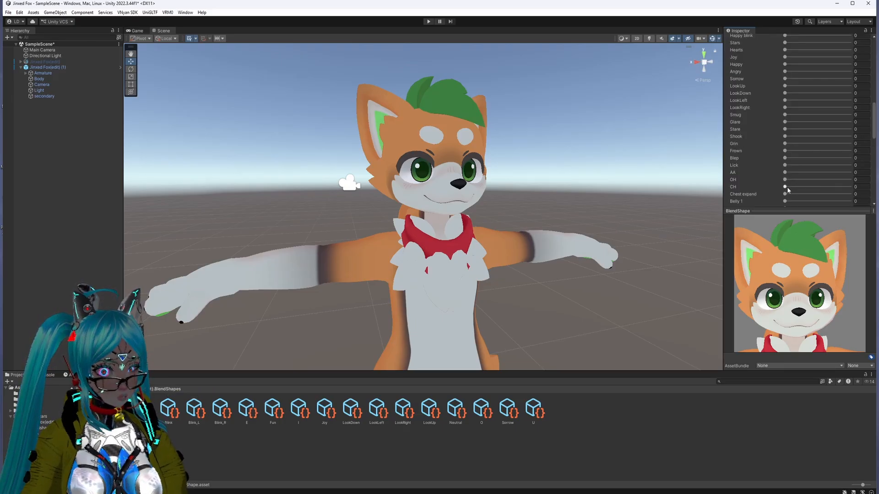
left_click_drag(786, 187, 850, 183)
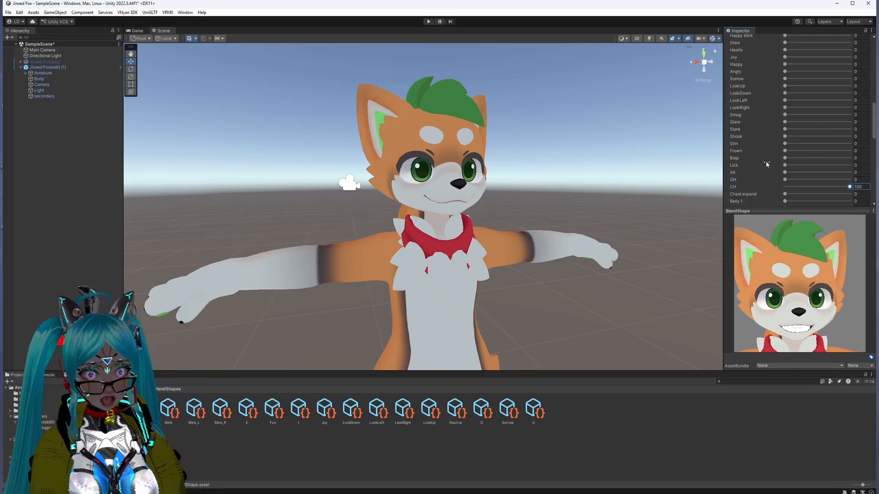
scroll(769, 156, "up", 10)
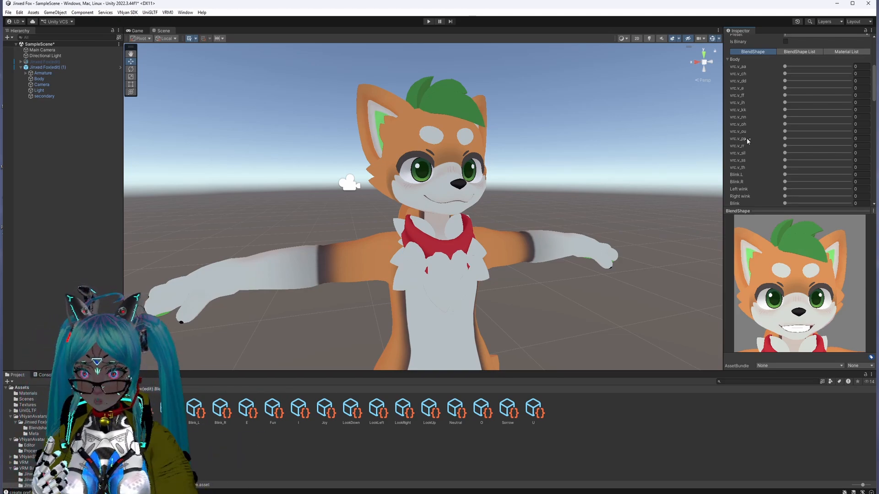
Step: Review clip I's Body blend shapes and check its mouth shape in the preview
scroll(746, 140, "up", 5)
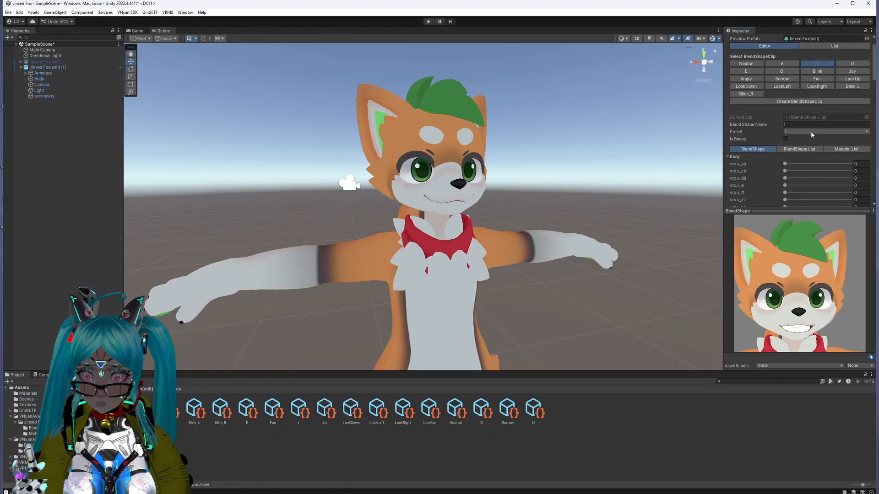
scroll(803, 123, "down", 6)
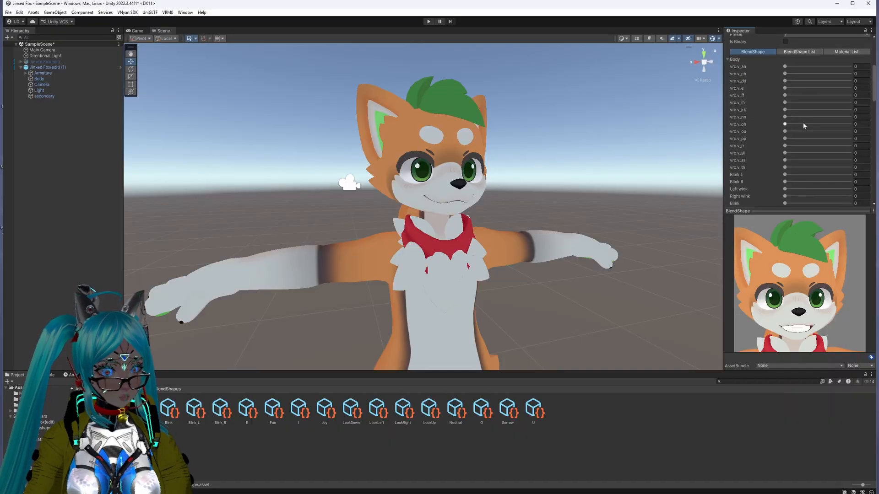
scroll(803, 125, "up", 6)
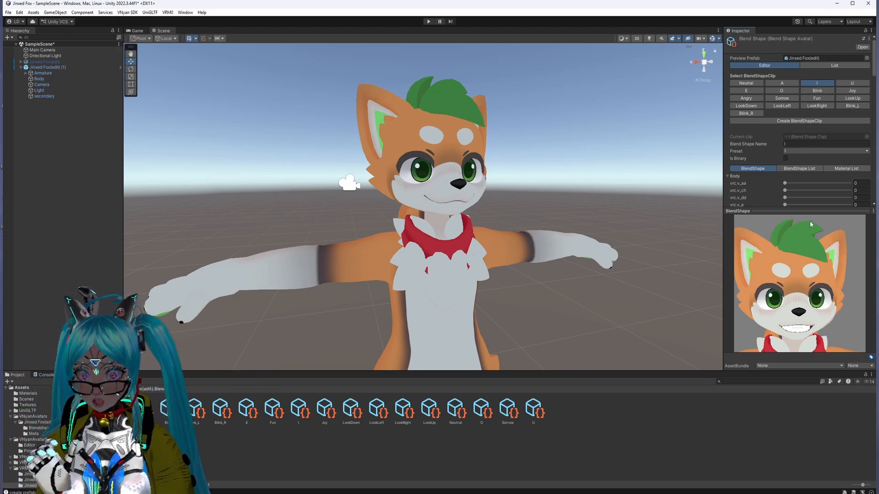
middle_click_drag(801, 297, 807, 290)
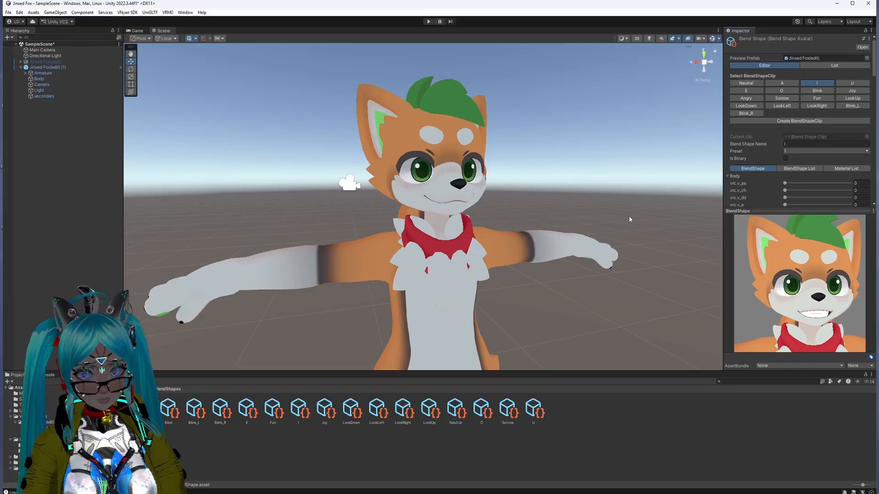
Step: For clip U, expand the Body list and raise the vrc.v_ou shape to its maximum, then check clip O's mouth in the preview
left_click(852, 82)
left_click(735, 176)
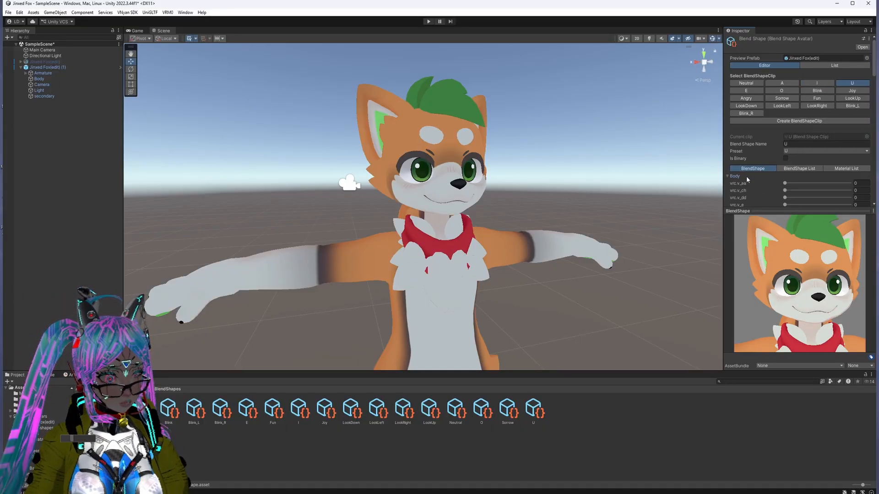
scroll(756, 174, "down", 10)
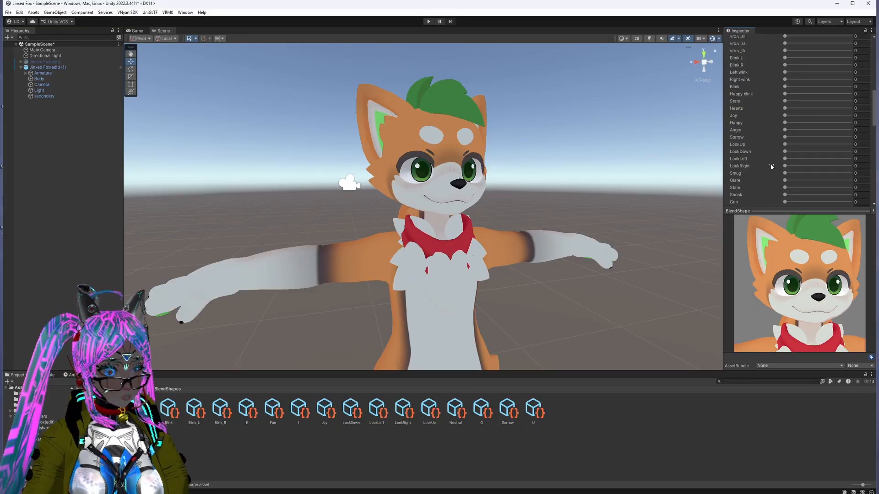
scroll(771, 166, "down", 5)
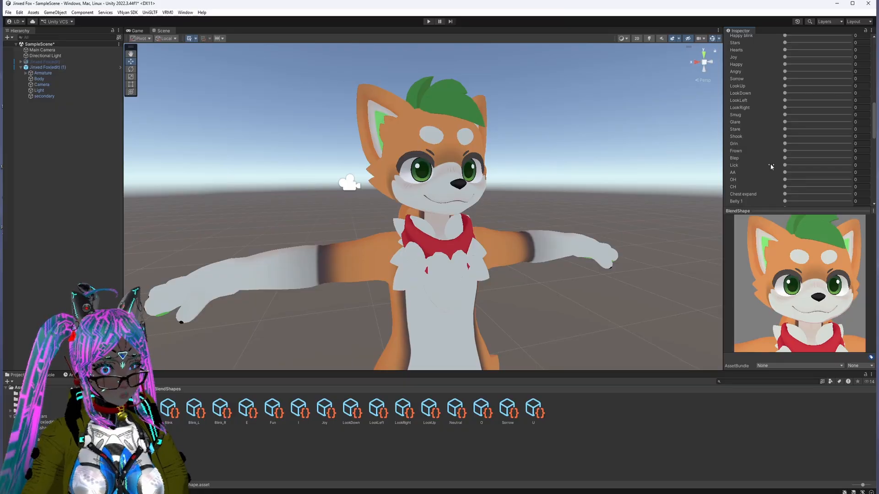
scroll(771, 166, "up", 10)
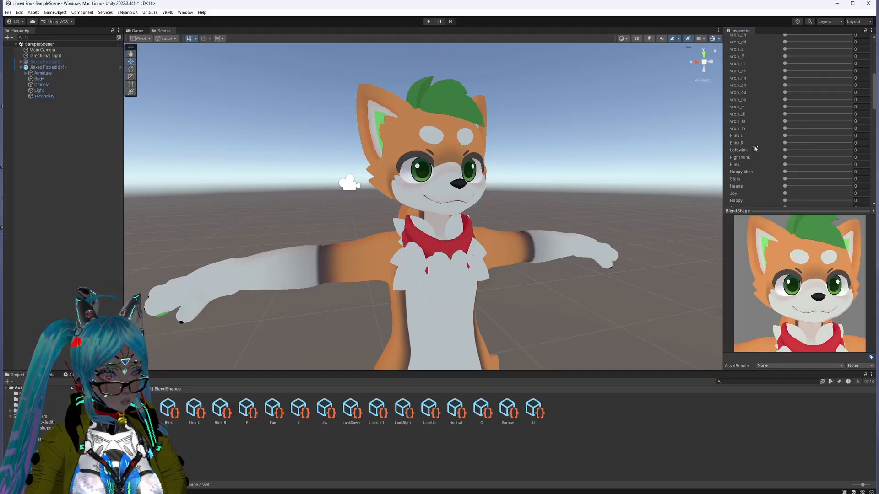
left_click_drag(784, 93, 850, 92)
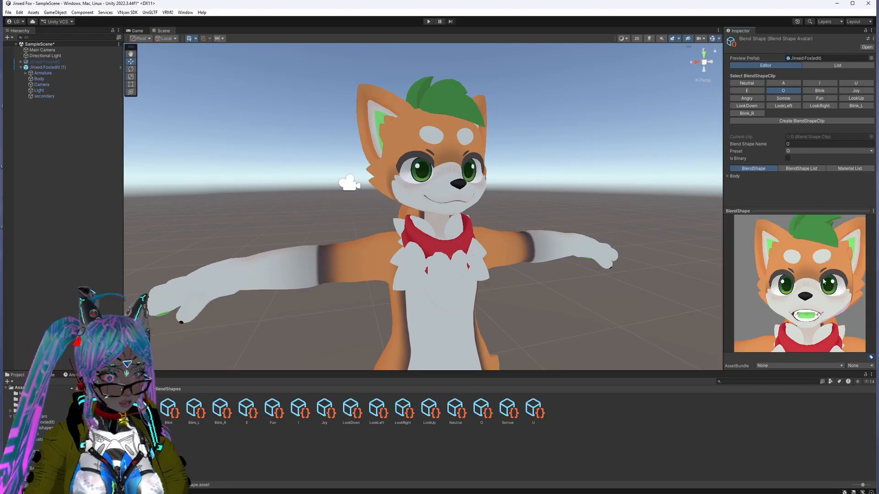
left_click_drag(819, 285, 838, 284)
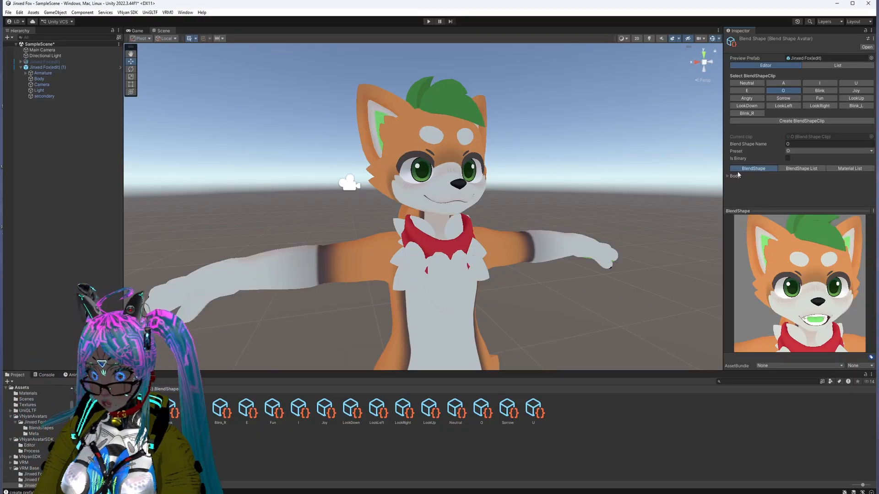
Step: Set the Blink shape to 100 for the Blink clip and compare that clip with clip O in the preview
left_click(819, 90)
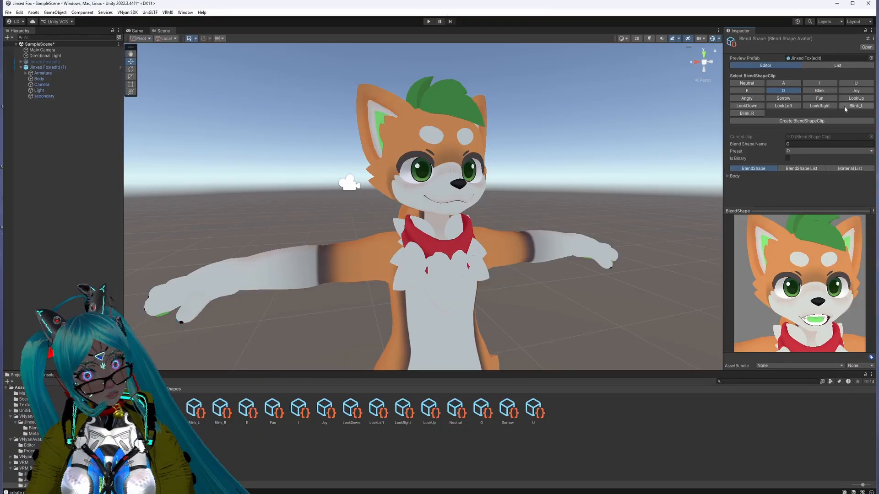
left_click(728, 177)
scroll(733, 178, "down", 5)
scroll(738, 181, "down", 2)
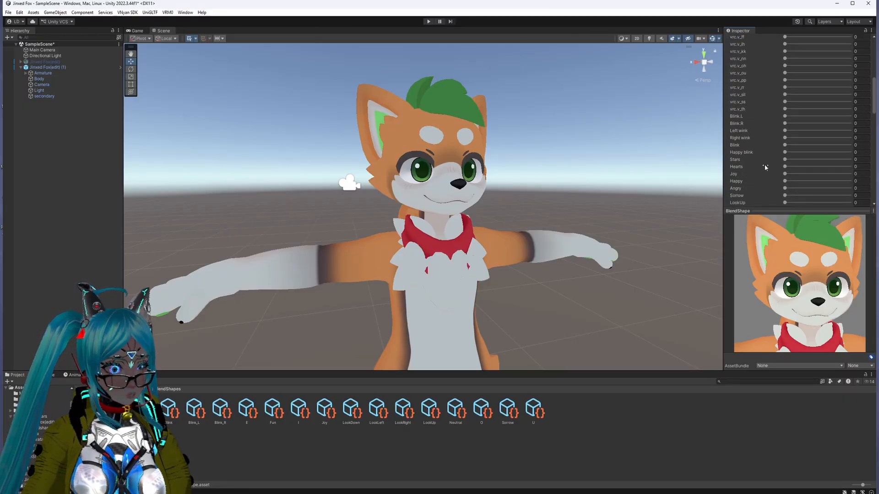
left_click_drag(784, 146, 853, 145)
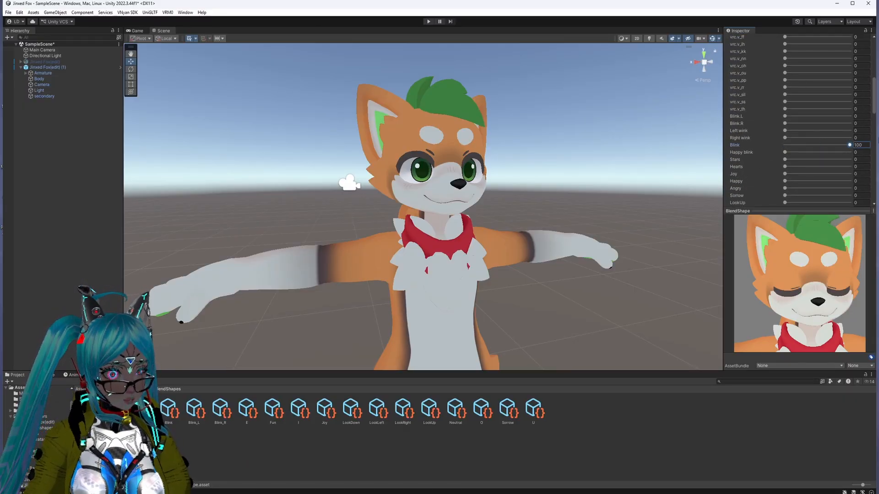
scroll(800, 178, "up", 8)
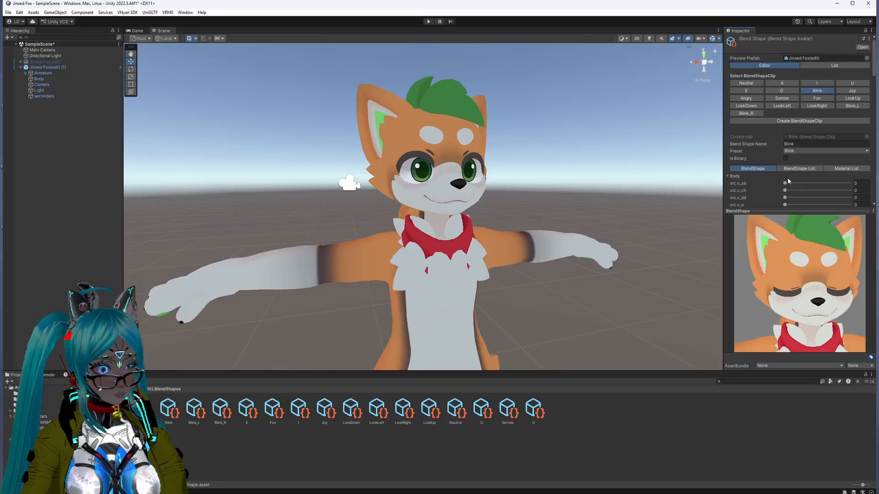
left_click(811, 92)
left_click(787, 92)
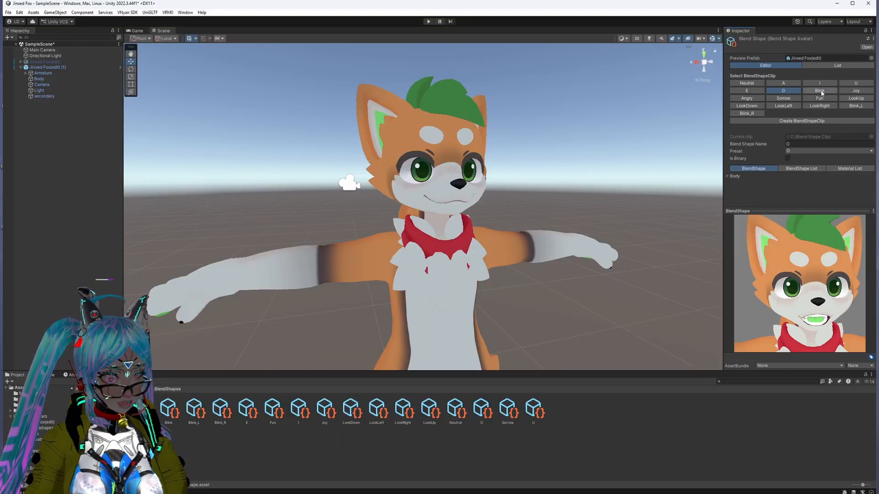
left_click(827, 93)
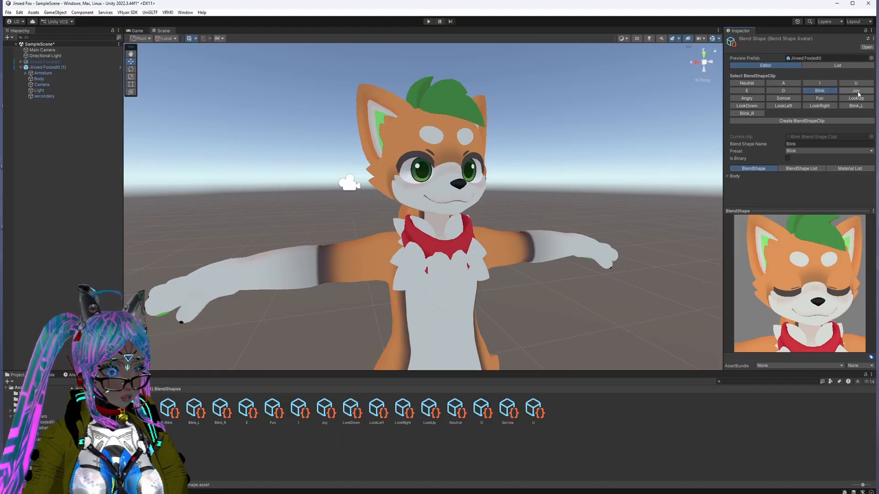
Step: Raise the Body mesh's Joy shape to its maximum for the Joy clip and check the face in the preview
left_click(855, 91)
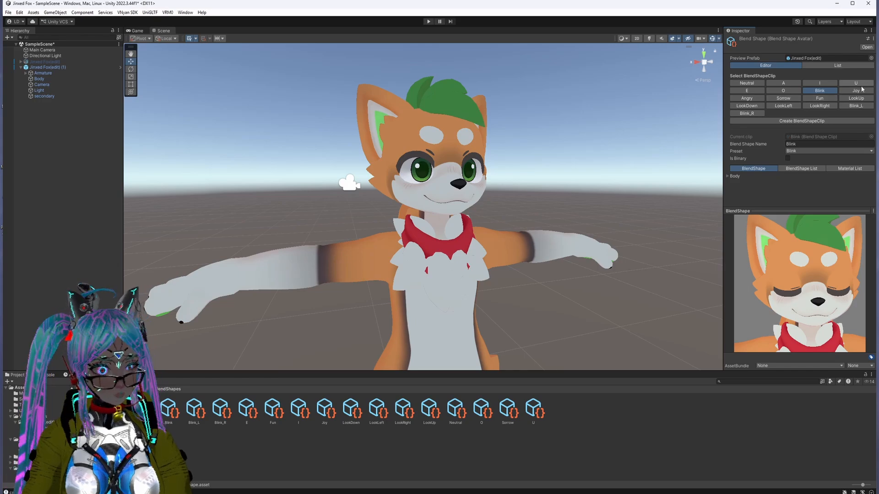
left_click(735, 176)
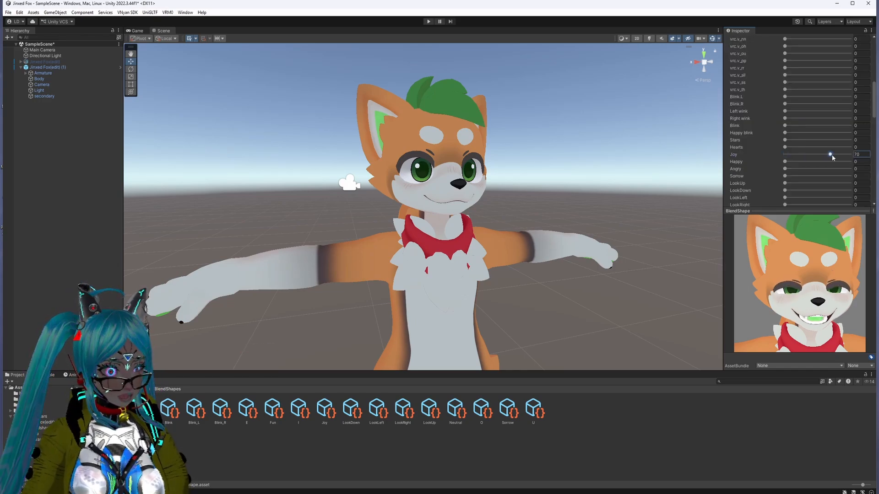
left_click_drag(841, 268, 823, 290)
scroll(773, 137, "up", 8)
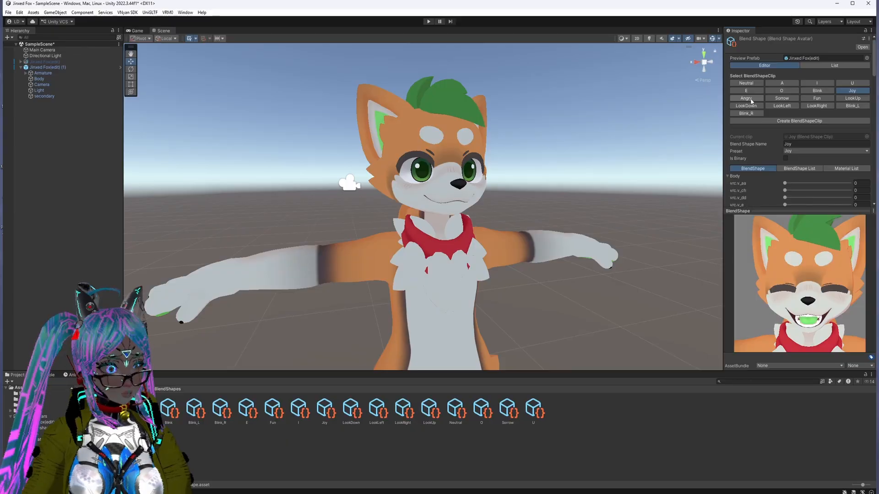
Step: Set the Body mesh's Angry shape to 100 for the Angry clip
left_click(748, 99)
left_click(729, 177)
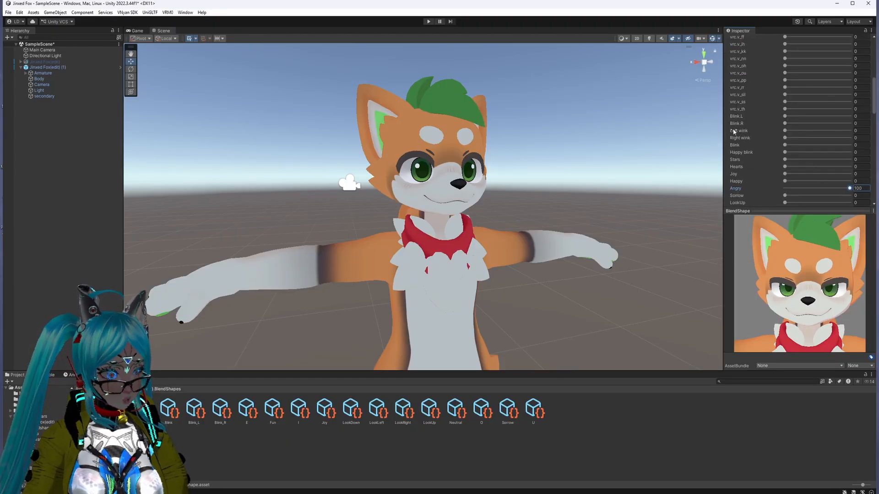
scroll(783, 137, "down", 3)
scroll(783, 138, "up", 1)
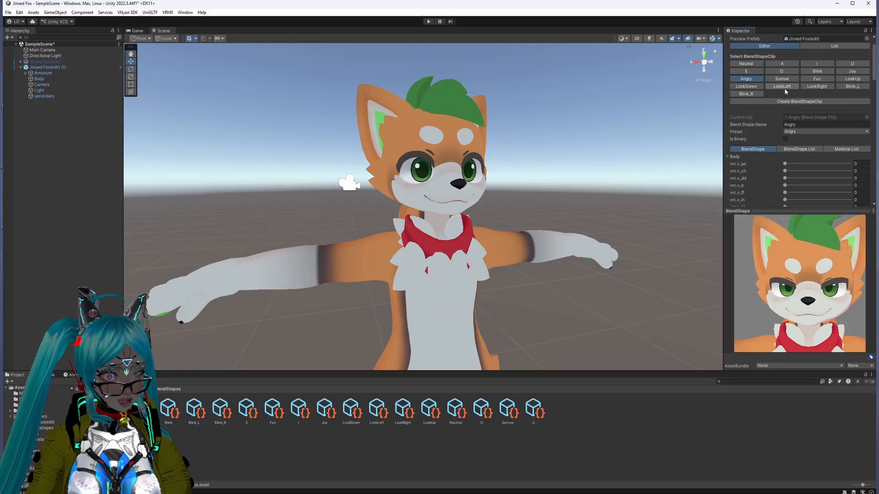
Step: Set the Sorrow shape to 100 for the Sorrow clip and inspect the face from another angle in the preview
left_click(783, 79)
scroll(768, 149, "down", 4)
scroll(768, 150, "down", 3)
left_click_drag(784, 176, 852, 177)
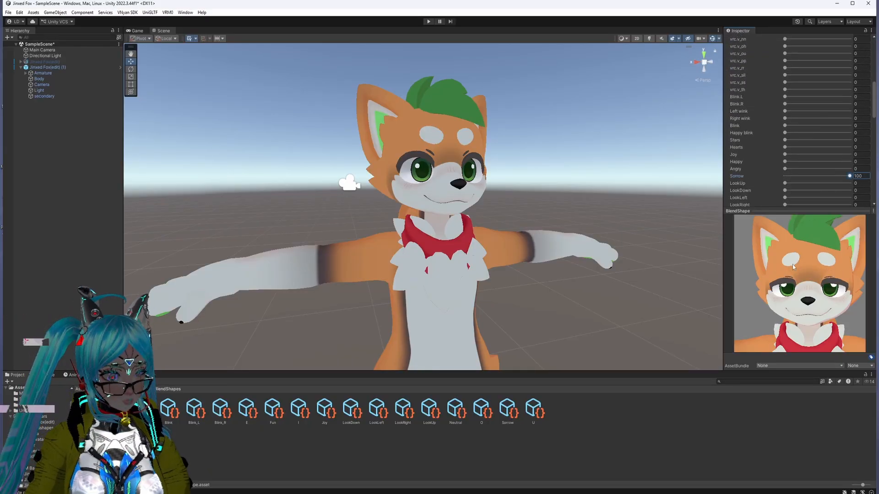
mouse_move(812, 285)
left_mouse_down()
mouse_move(839, 283)
mouse_move(822, 282)
left_mouse_up()
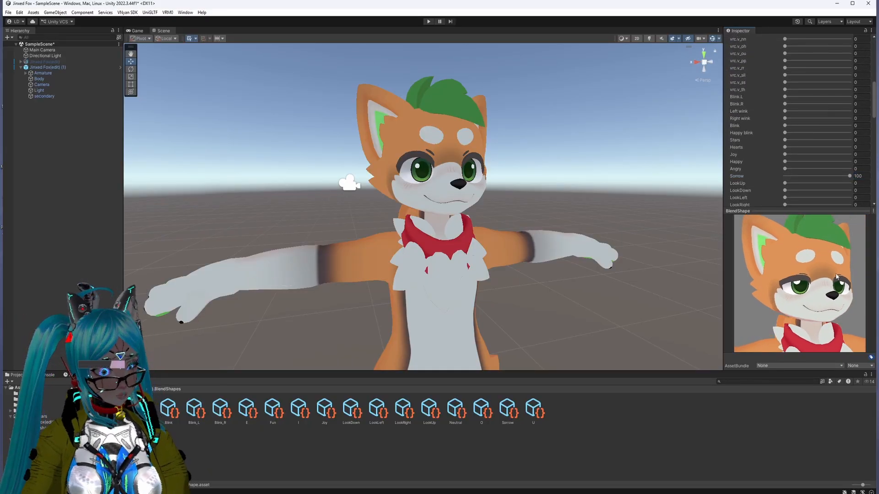
left_click_drag(849, 176, 764, 181)
Step: Set the Blep shape to 100 for the Fun clip and inspect the tongue in the preview
scroll(763, 181, "up", 5)
scroll(763, 181, "down", 4)
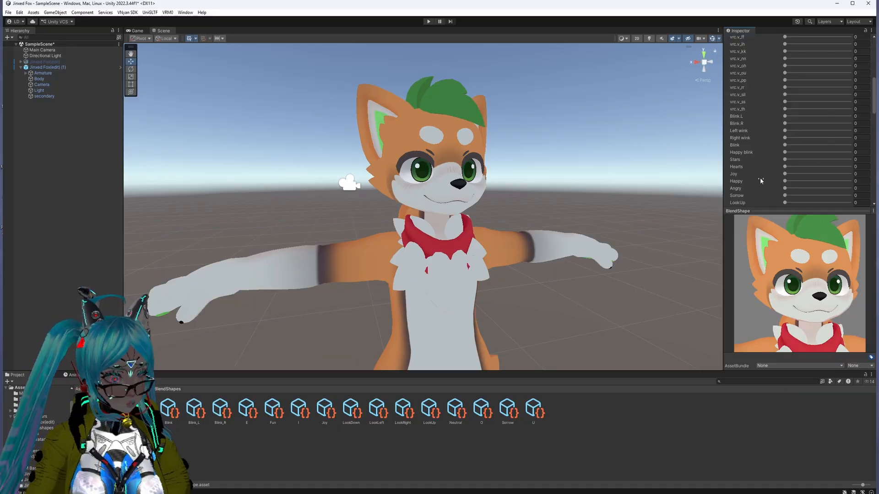
scroll(761, 180, "down", 4)
scroll(760, 180, "down", 1)
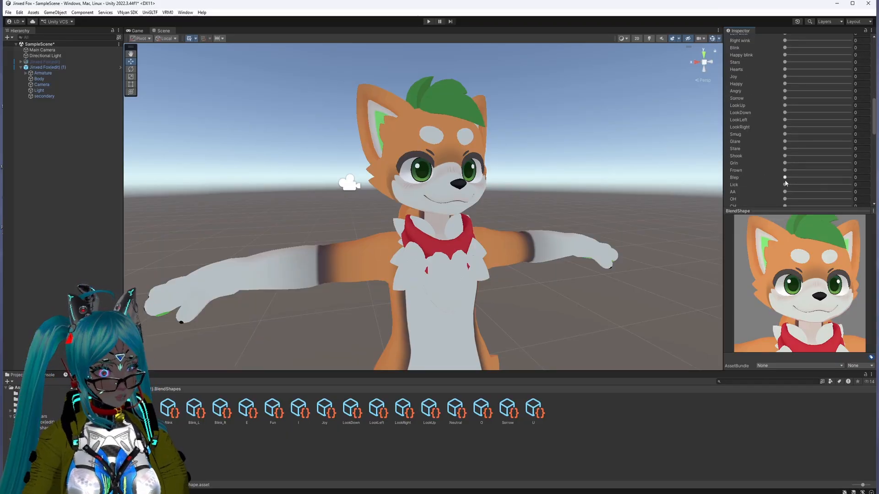
left_click_drag(785, 177, 864, 181)
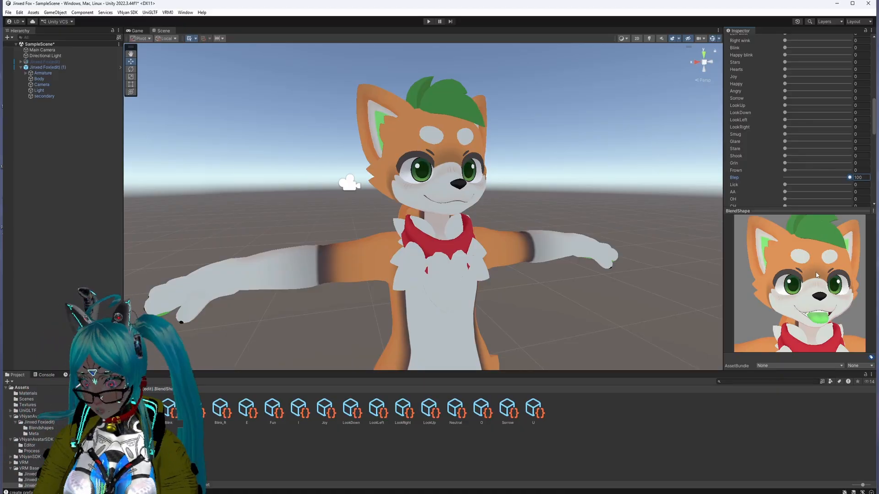
mouse_move(829, 274)
left_mouse_down()
mouse_move(859, 278)
mouse_move(844, 281)
left_mouse_up()
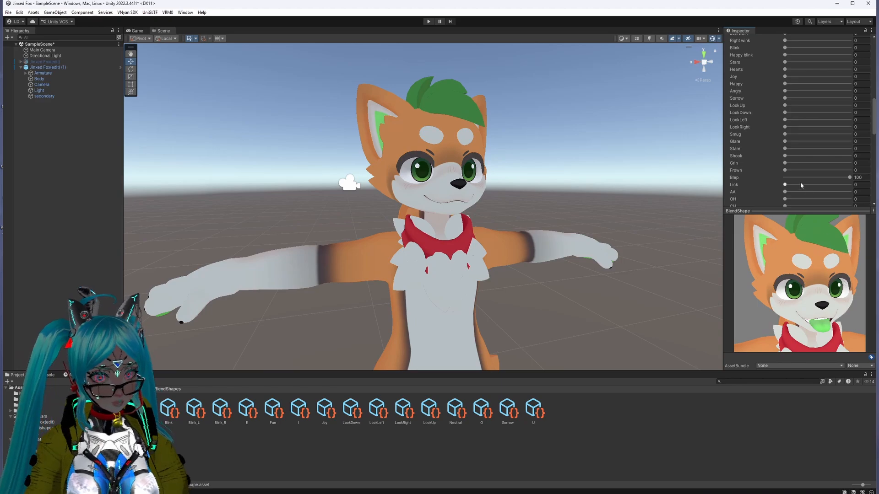
Step: For the LookUp clip, expand the Body list and raise the LookUp shape to its maximum
scroll(801, 187, "up", 6)
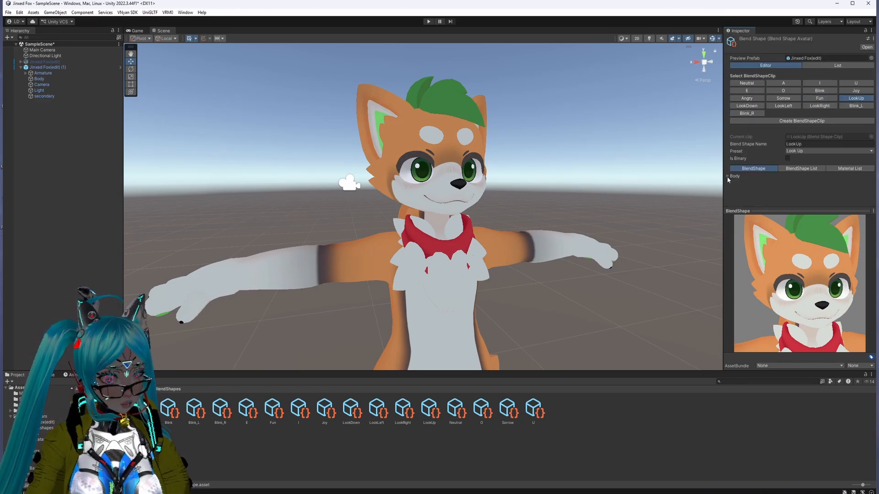
left_click(728, 176)
scroll(767, 177, "down", 10)
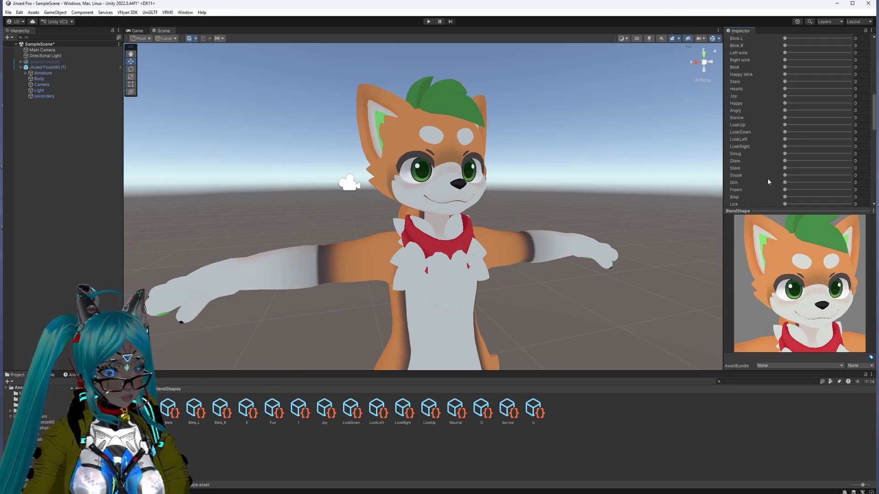
left_click_drag(784, 125, 855, 127)
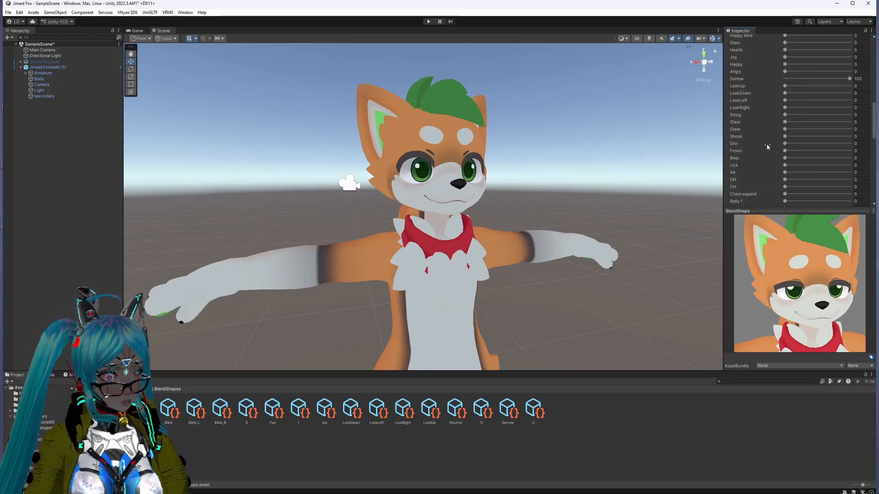
Step: Return to the Sorrow clip, add the Frown shape at 100, and check the sad face in the preview
scroll(778, 151, "down", 5)
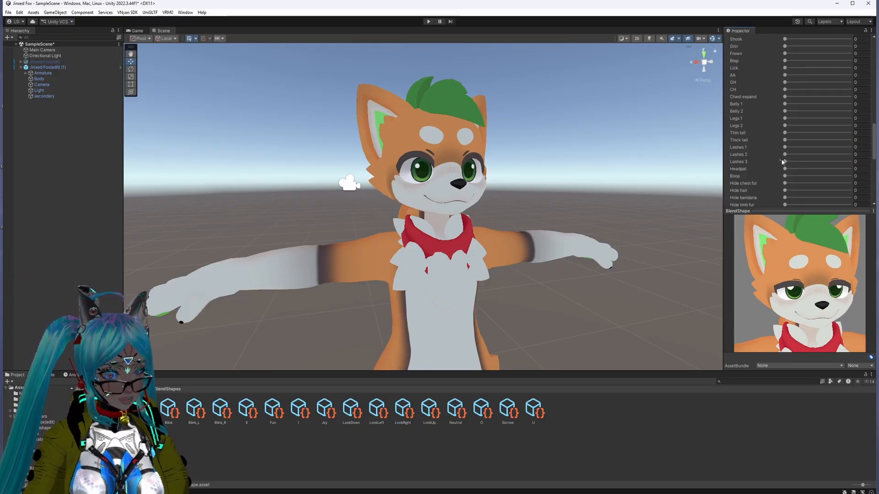
scroll(782, 162, "up", 6)
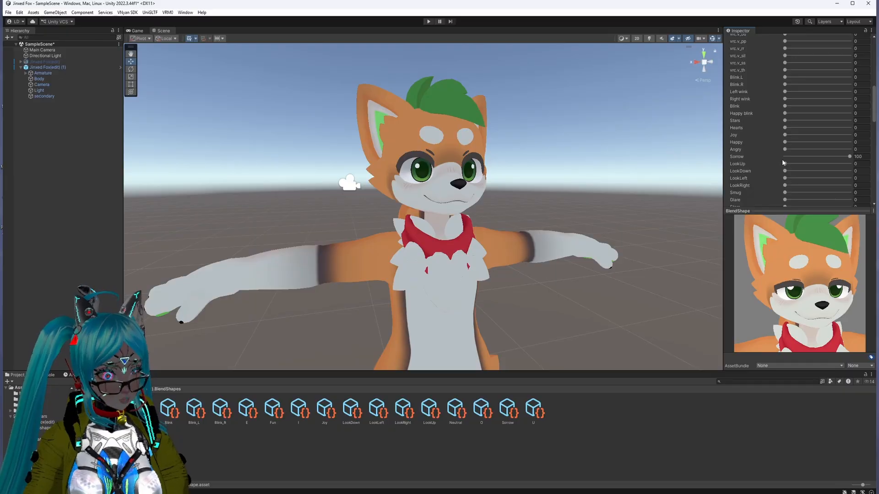
scroll(783, 163, "down", 2)
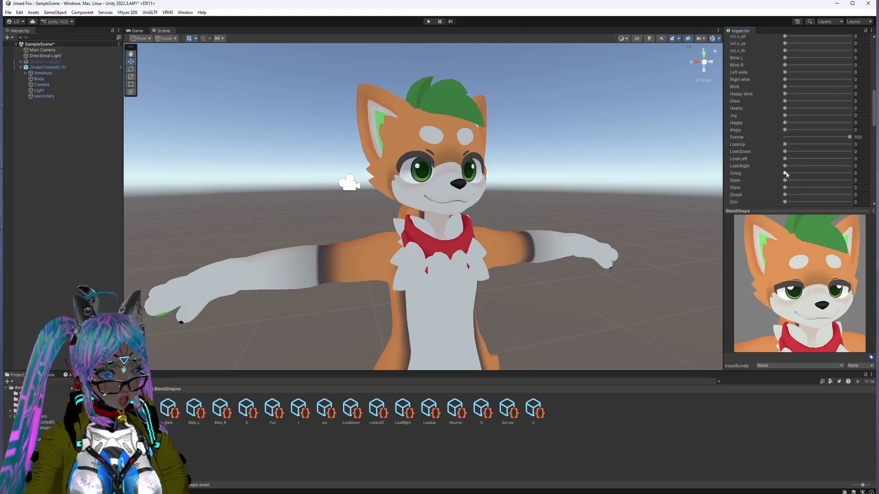
scroll(786, 174, "down", 2)
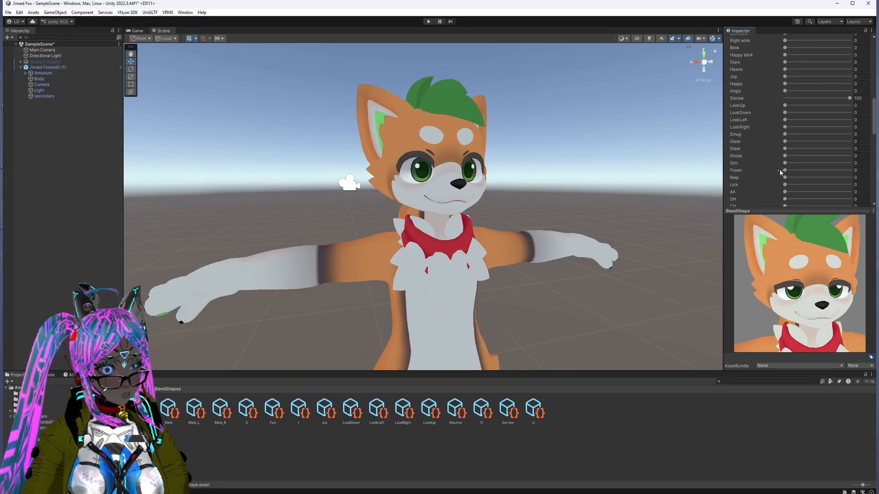
left_click_drag(787, 174, 847, 174)
left_click_drag(818, 296, 788, 292)
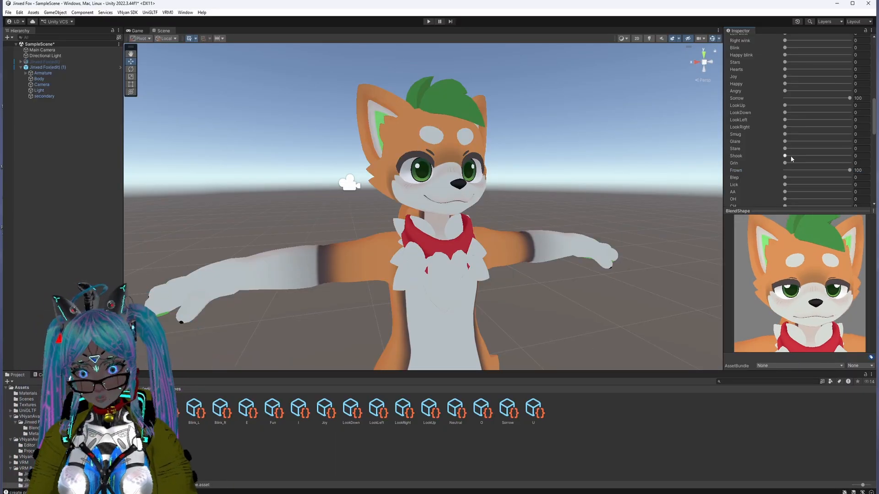
Step: Review the Angry clip's shape values and check the Angry and LookUp clips in the preview
scroll(793, 107, "up", 10)
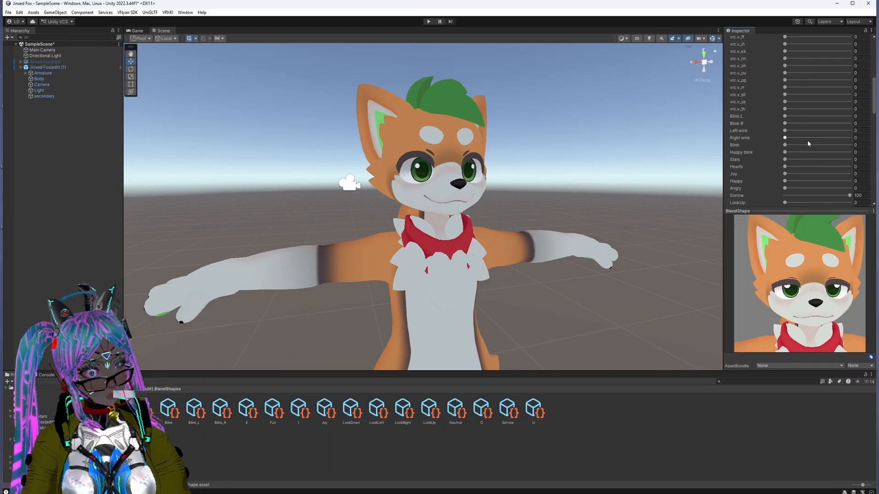
left_click(746, 98)
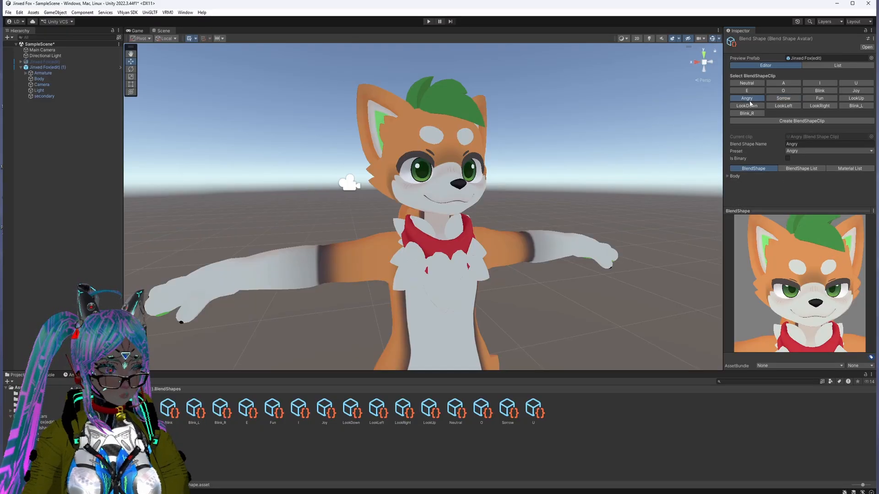
scroll(770, 182, "down", 3)
scroll(769, 182, "down", 8)
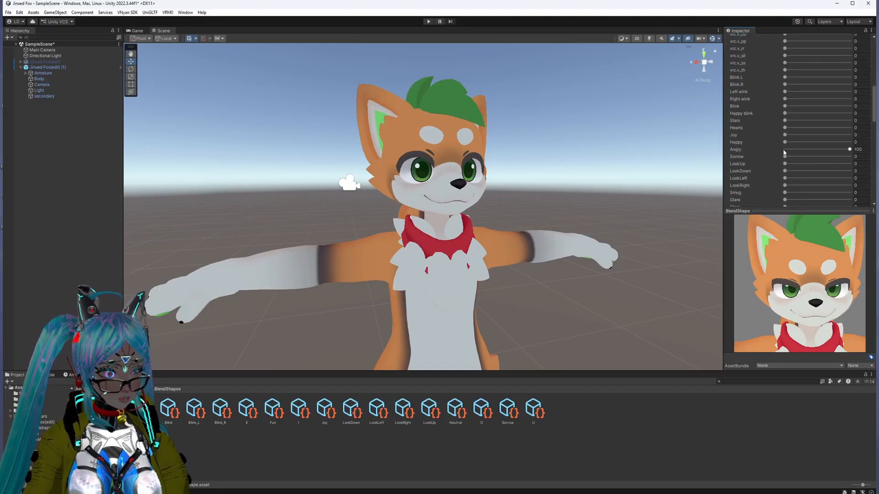
scroll(784, 153, "down", 3)
scroll(786, 182, "up", 15)
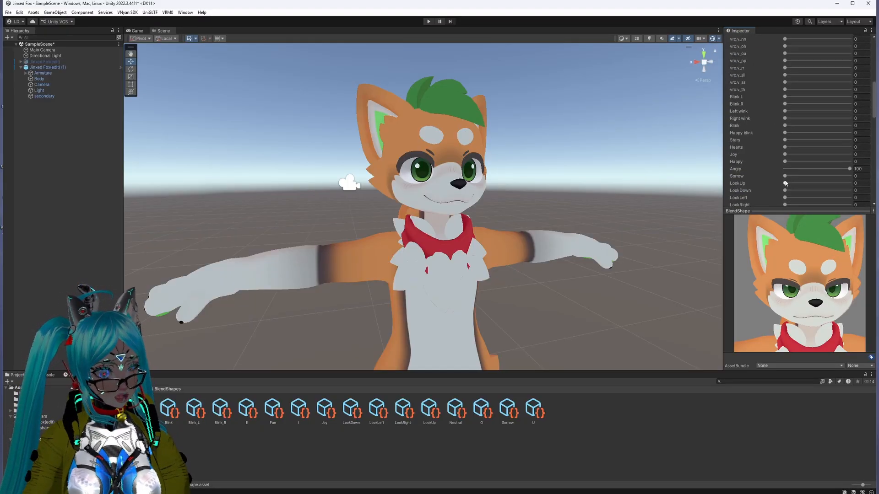
left_click(816, 98)
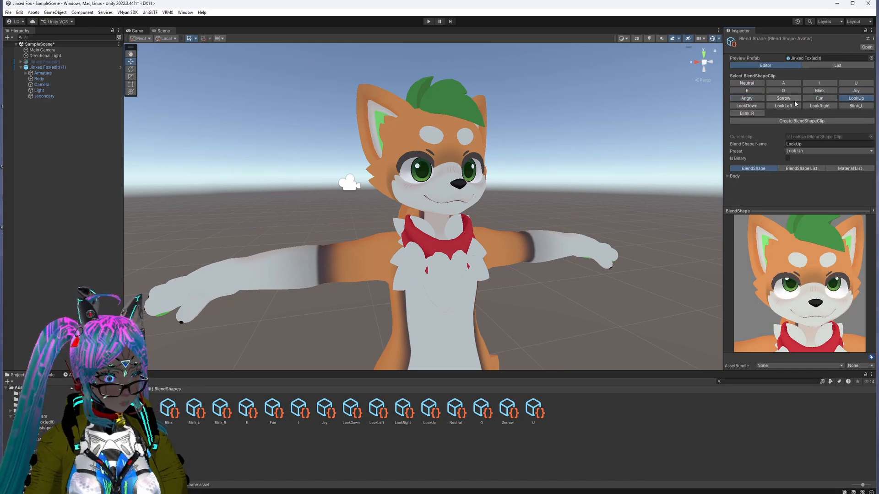
Step: Set the LookDown shape to 100 for the LookDown clip and inspect the eyes in the preview
left_click(760, 106)
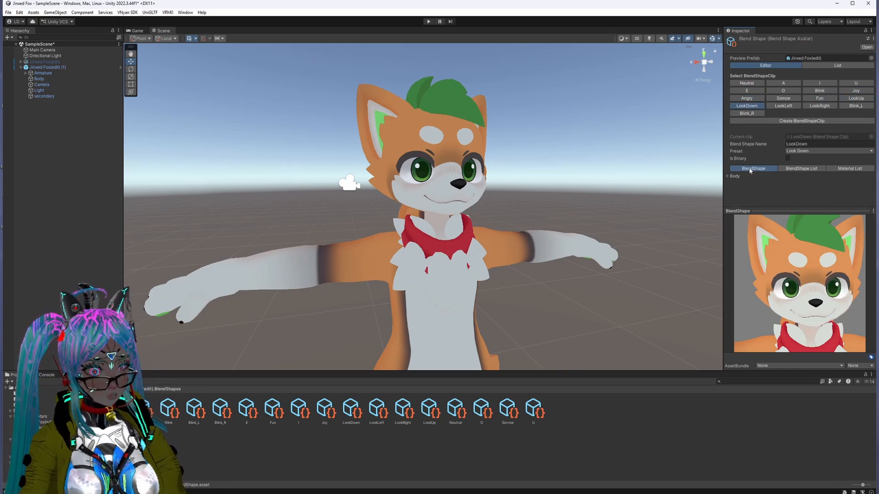
left_click(727, 178)
scroll(801, 177, "down", 5)
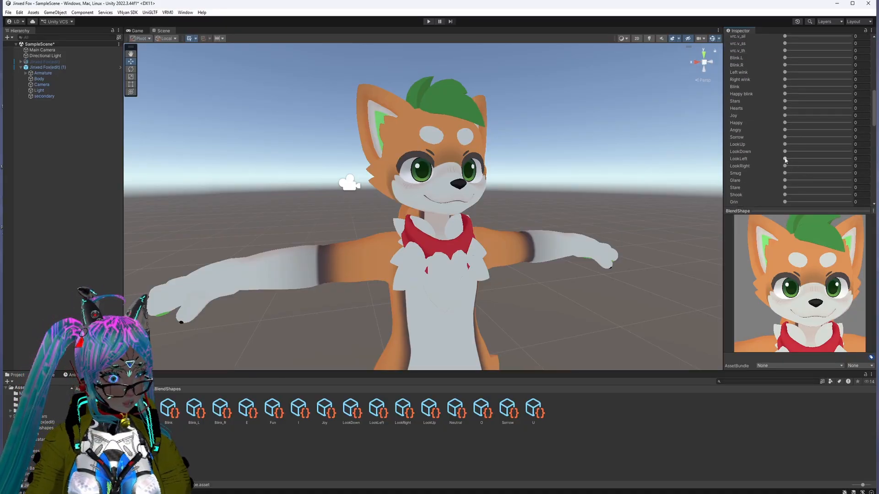
left_click_drag(784, 151, 850, 152)
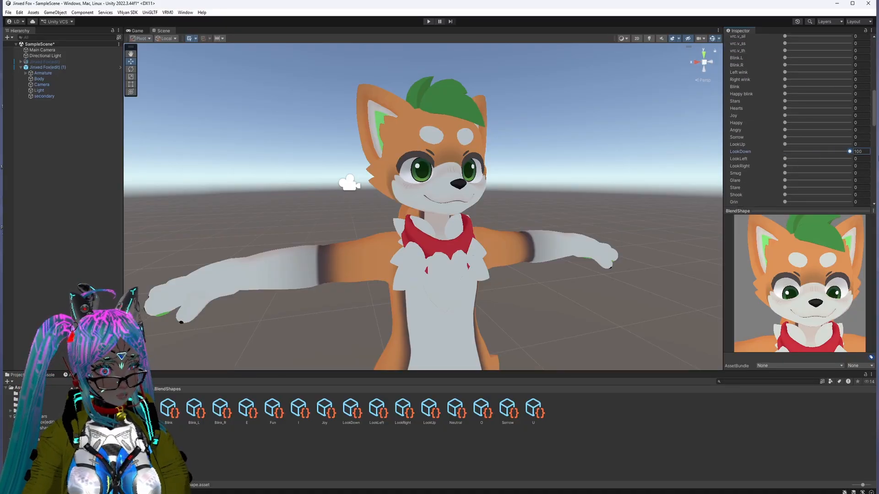
mouse_move(776, 293)
left_mouse_down()
mouse_move(817, 295)
mouse_move(770, 296)
left_mouse_up()
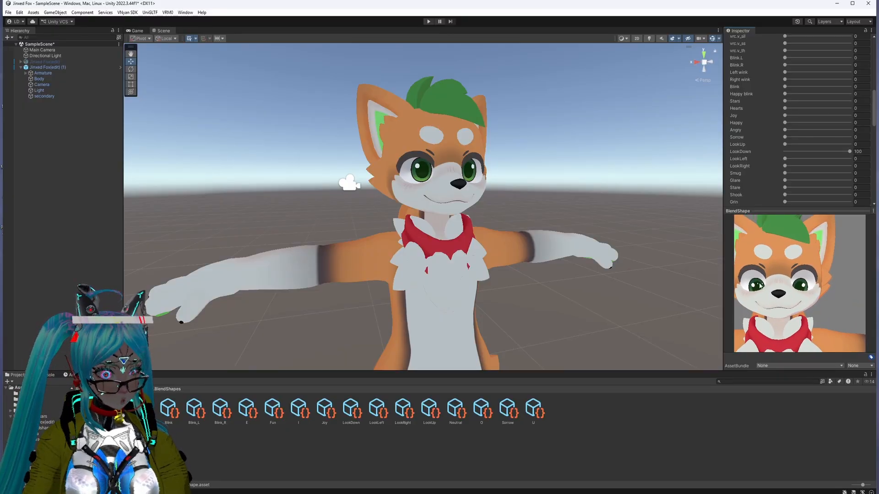
middle_click_drag(776, 288, 788, 291)
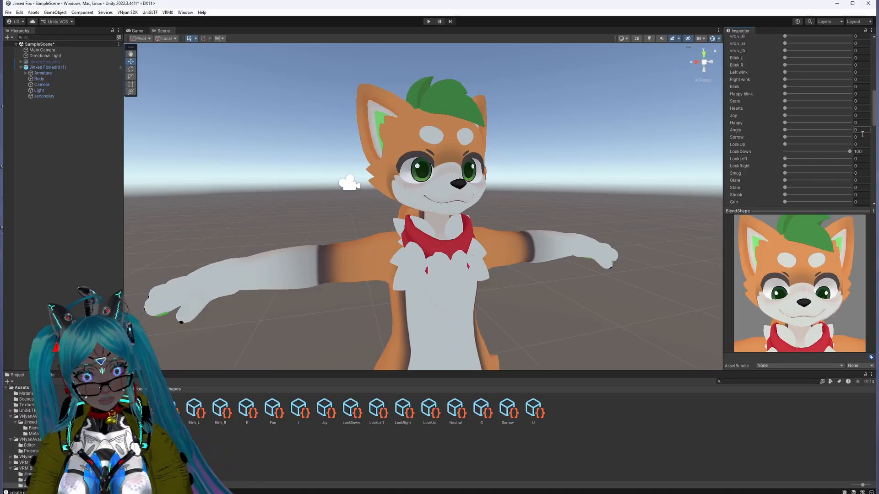
scroll(812, 144, "up", 10)
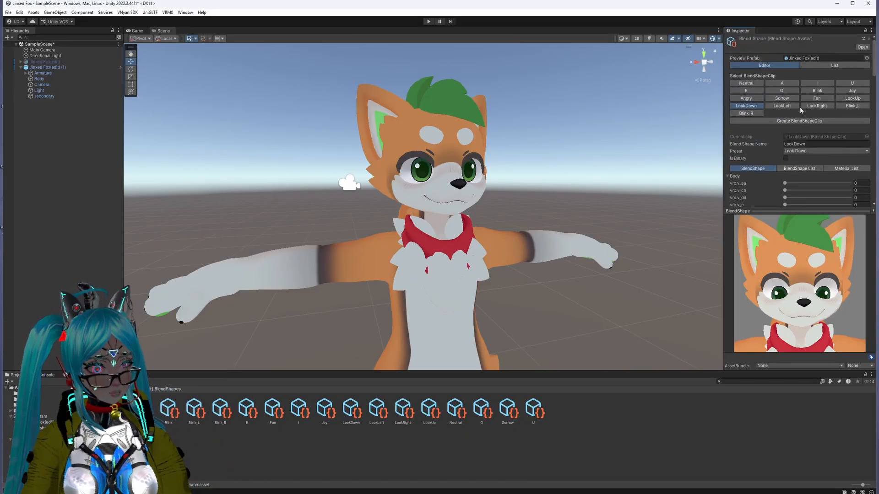
Step: Try the LookLeft shape at 100 for the LookLeft clip, inspect the eyes from the side, and return the shape to 0
left_click(781, 106)
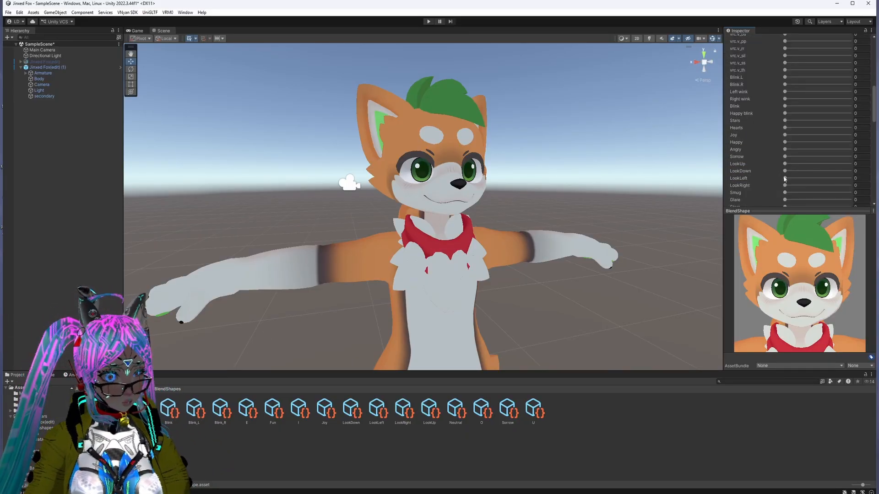
left_click_drag(785, 178, 878, 182)
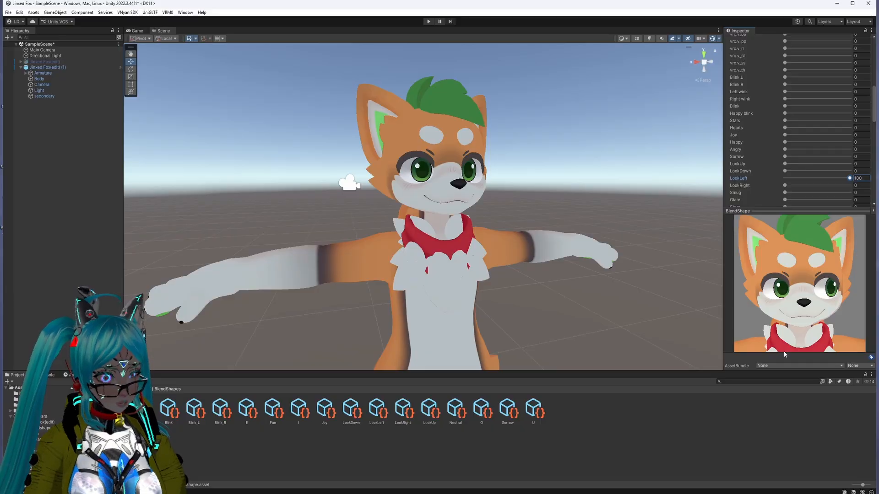
left_click_drag(822, 278, 824, 213)
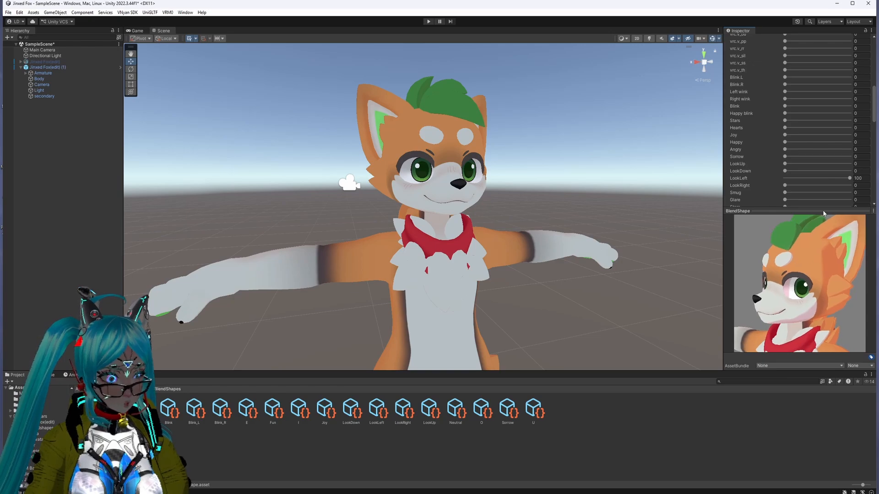
left_click_drag(851, 178, 840, 183)
left_click_drag(787, 297, 844, 280)
left_click_drag(840, 178, 717, 207)
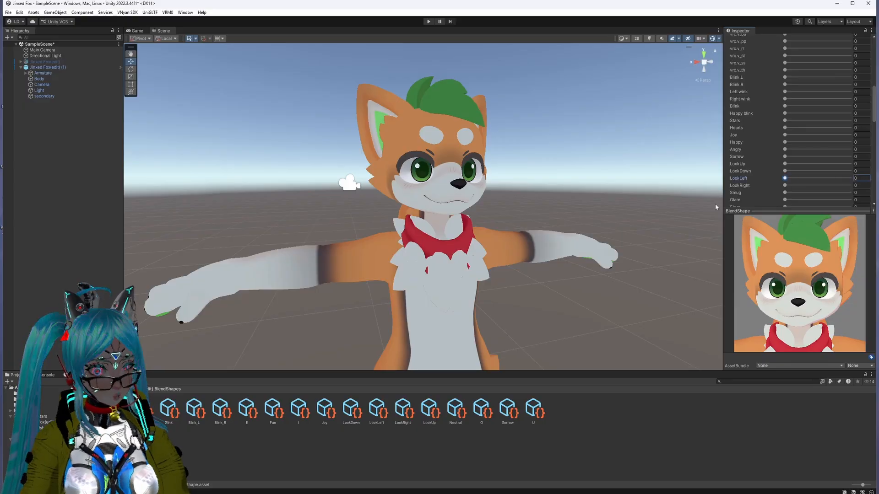
left_click_drag(787, 302, 788, 302)
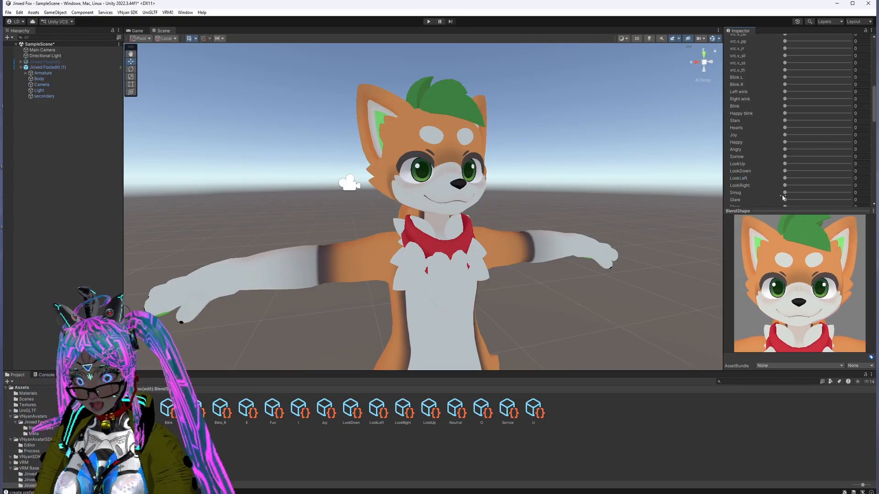
Step: Compare the LookDown, Fun, LookLeft and LookRight clips in the preview
scroll(785, 188, "up", 15)
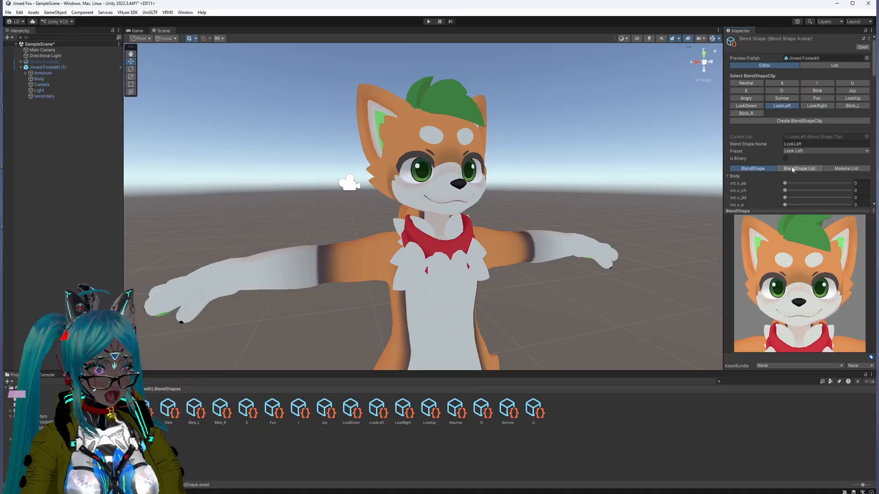
left_click(744, 107)
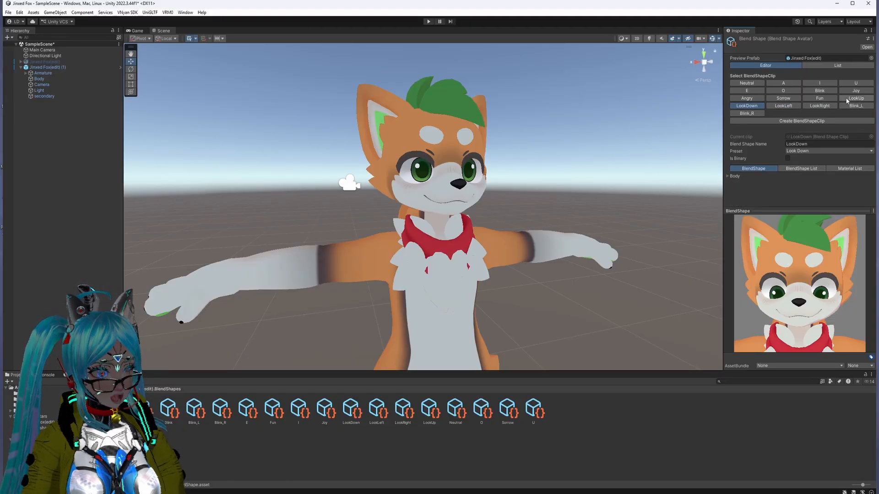
left_click(820, 97)
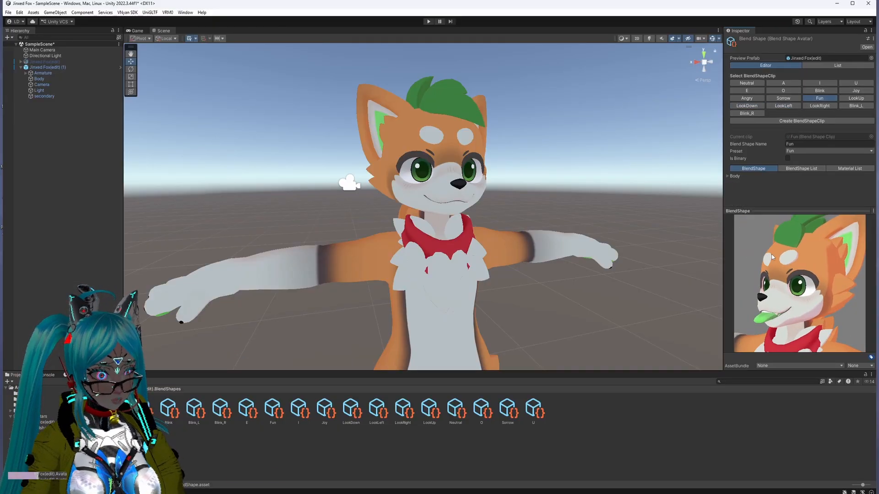
left_click(783, 106)
left_click(810, 107)
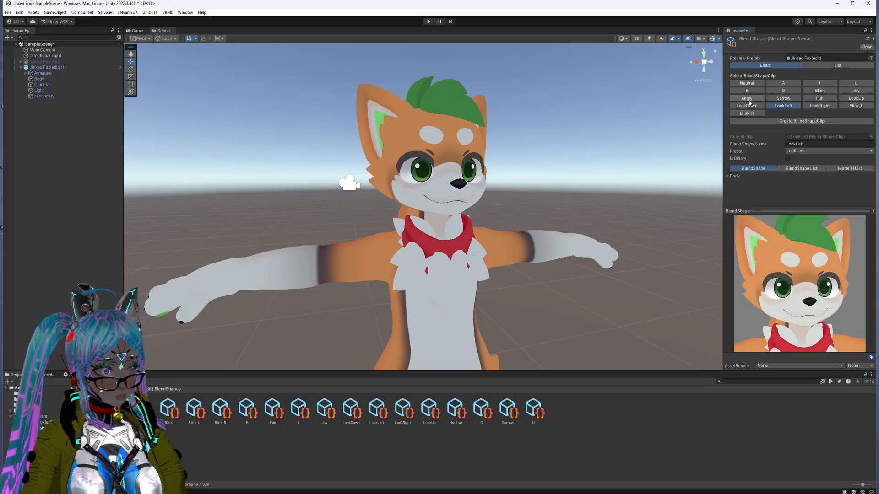
Step: For the LookLeft clip, expand the Body list and raise the LookLeft shape to its maximum
left_click(768, 176)
scroll(767, 175, "down", 5)
scroll(768, 175, "up", 2)
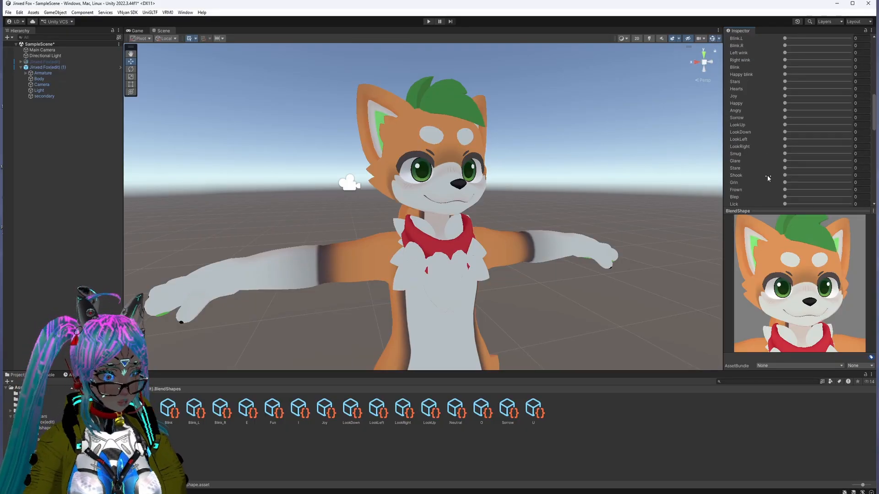
scroll(786, 144, "up", 5)
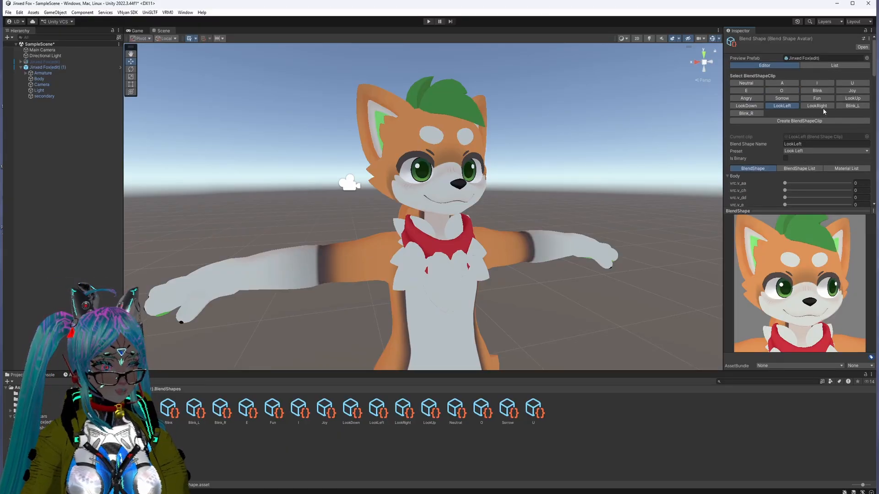
Step: For the LookRight clip, raise the LookRight shape to its maximum
scroll(774, 149, "down", 3)
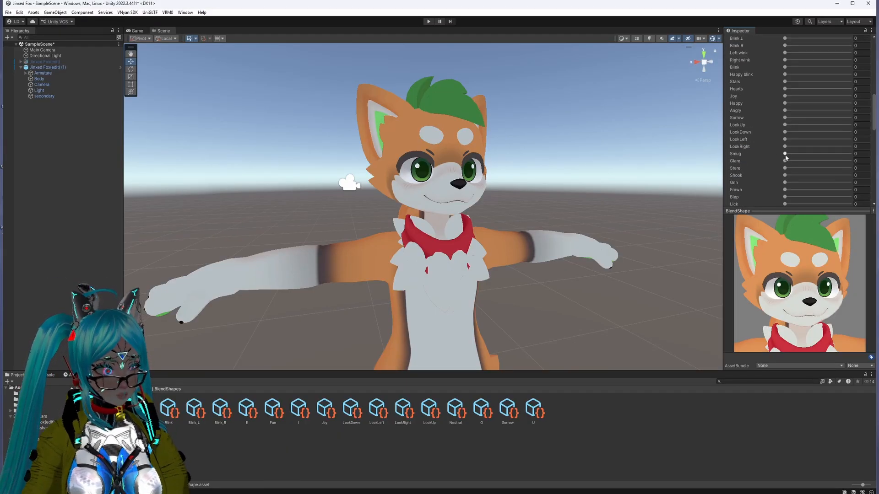
left_click_drag(785, 146, 875, 139)
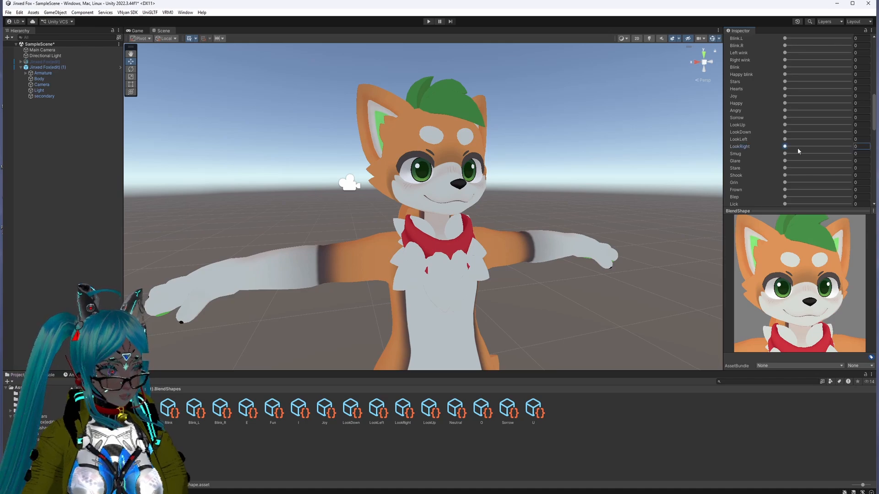
scroll(853, 161, "up", 9)
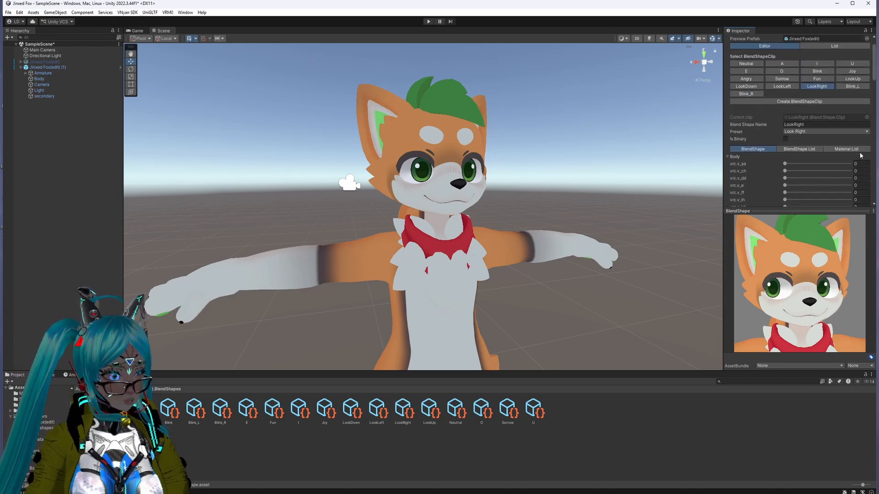
Step: For the Blink_L clip, expand the Body list and raise the Blink.L shape to its maximum
left_click(855, 87)
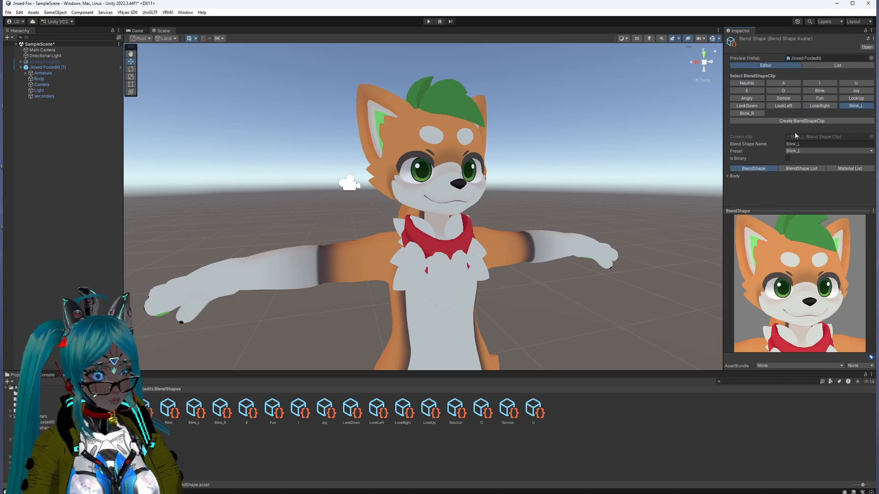
left_click(727, 176)
scroll(771, 166, "down", 5)
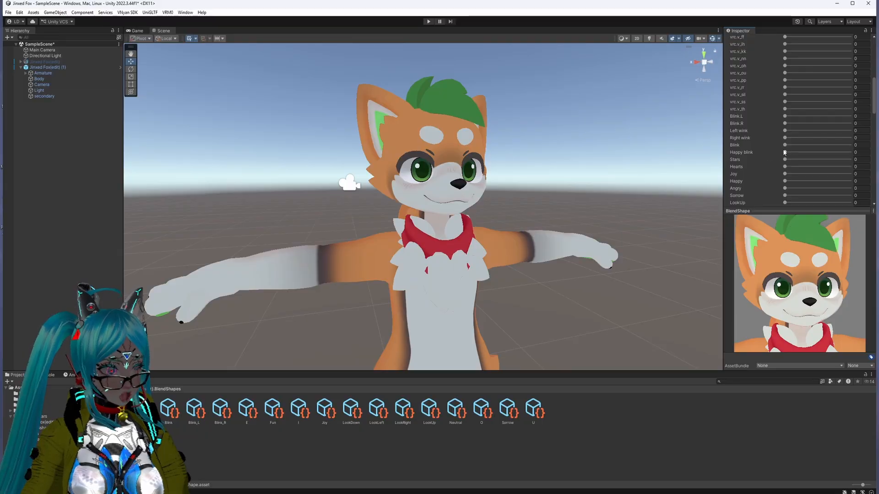
scroll(772, 165, "down", 5)
scroll(773, 173, "up", 6)
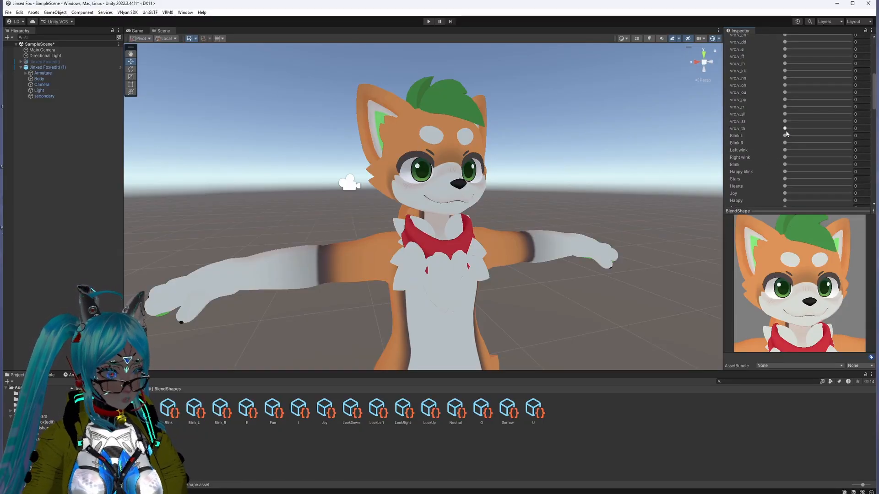
left_click_drag(786, 136, 877, 130)
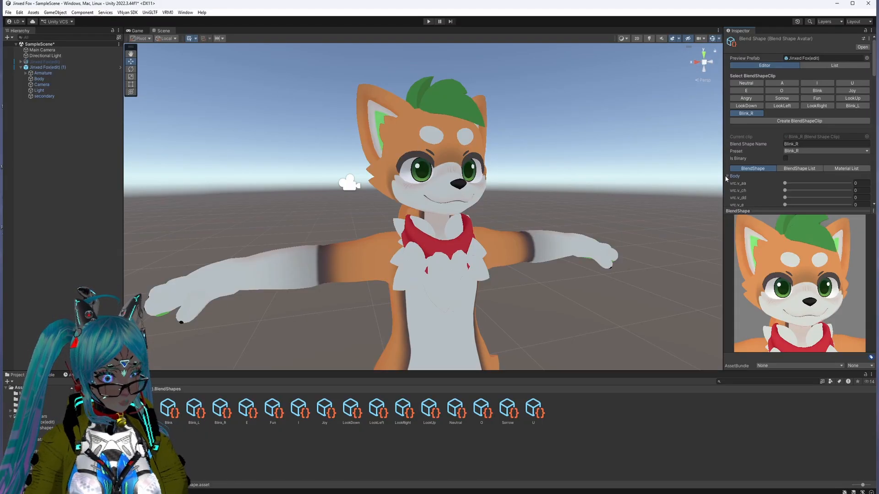
Step: Set the Blink.R shape to 100 for the Blink_R clip
scroll(800, 142, "down", 8)
scroll(792, 142, "up", 1)
left_click_drag(785, 143, 875, 143)
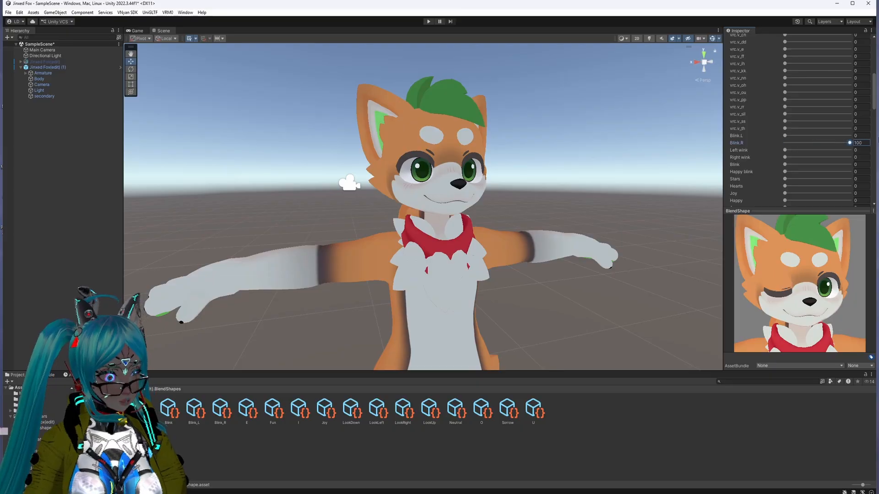
scroll(779, 162, "up", 6)
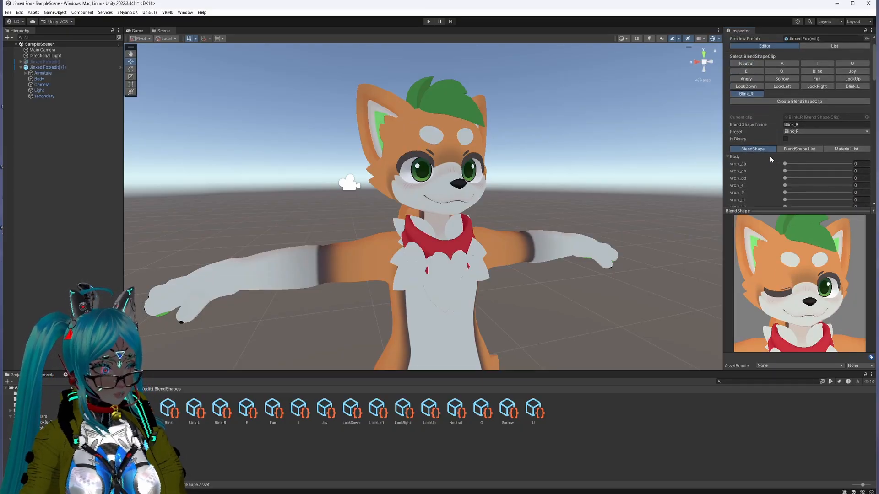
Step: Preview the Neutral clip from the front, and check the mouth clips A, I, U, E and O on the avatar's face
left_click(735, 65)
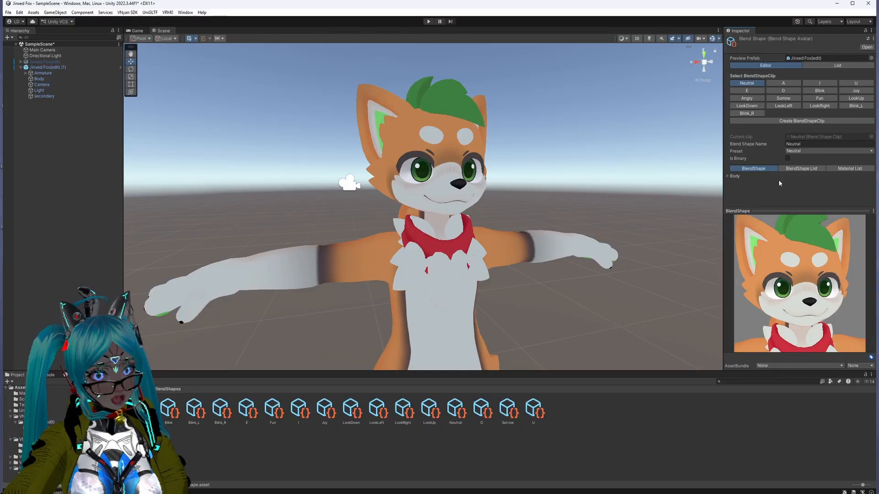
mouse_move(787, 240)
left_mouse_down()
mouse_move(775, 242)
mouse_move(787, 239)
left_mouse_up()
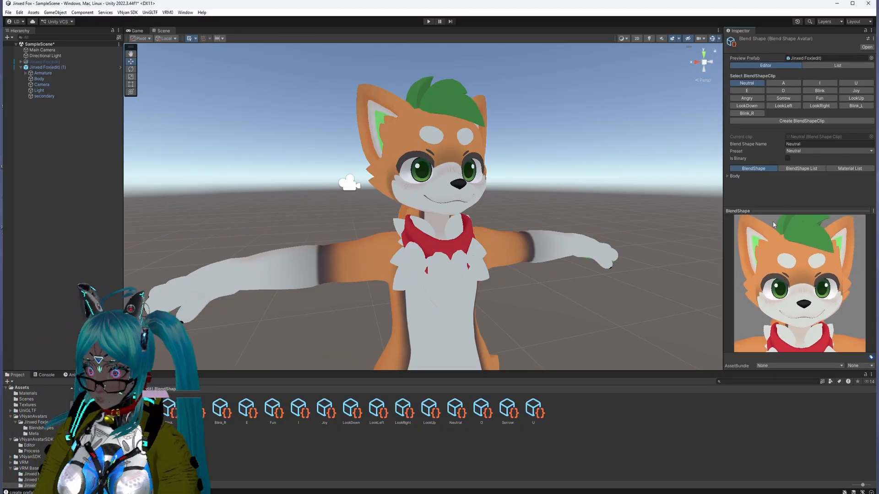
left_click(787, 83)
left_click(820, 84)
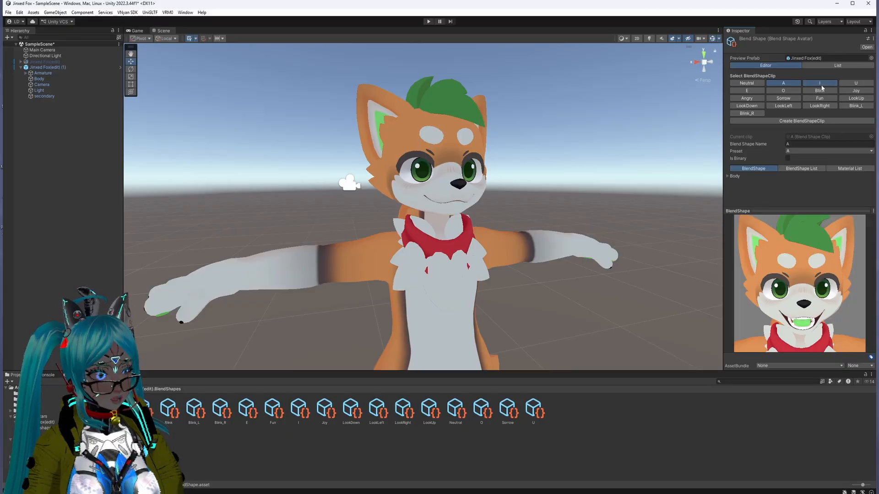
left_click(864, 83)
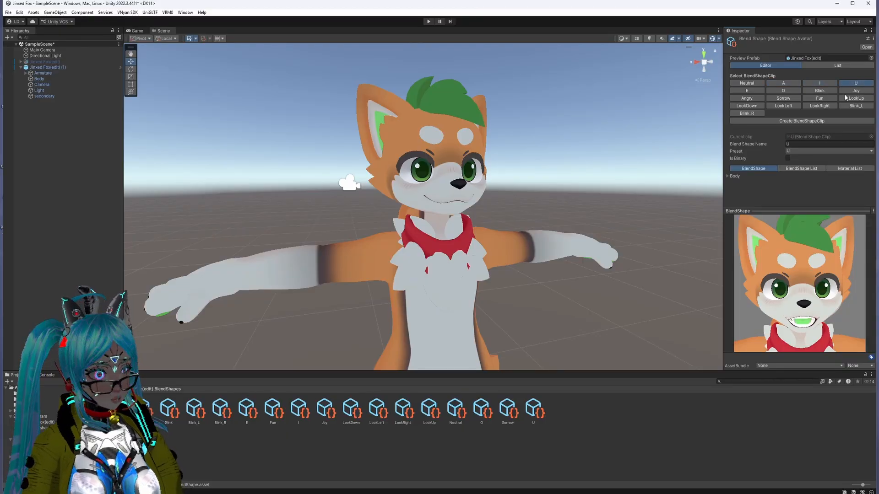
left_click(747, 91)
left_click(783, 90)
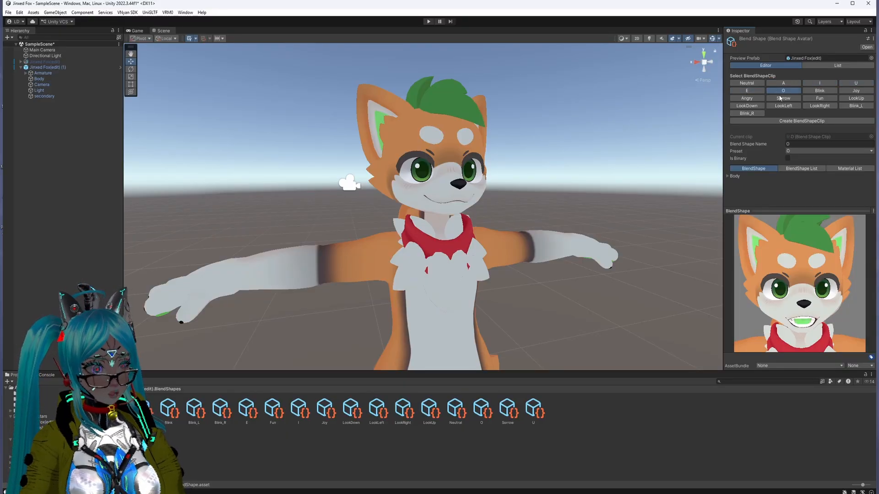
Step: Preview the Blink, Joy, Angry, Sorrow and Fun expression clips one after another
left_click(822, 91)
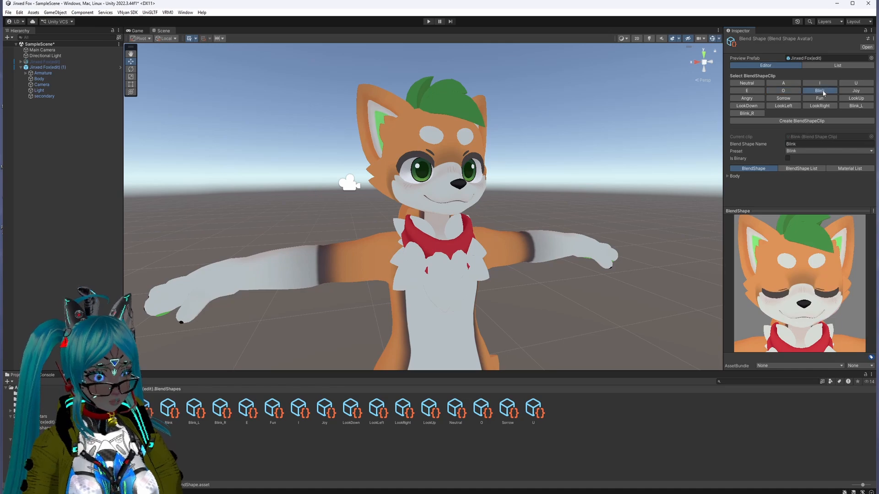
left_click(856, 91)
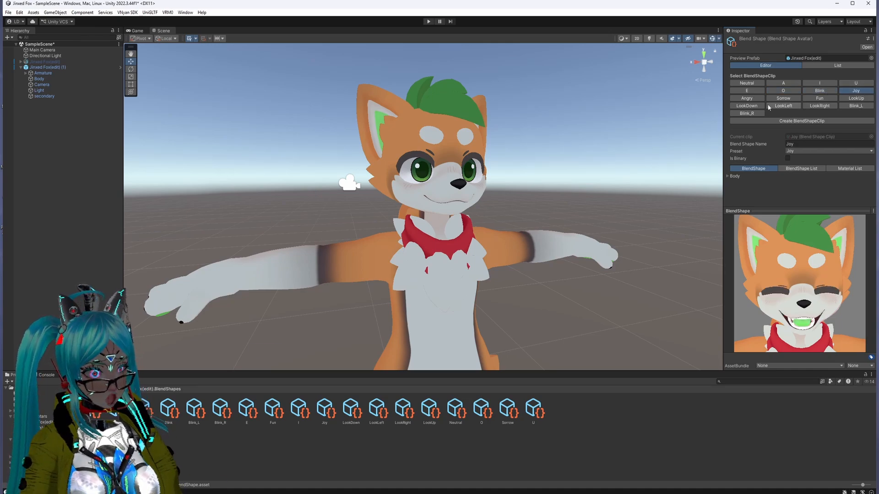
left_click(752, 98)
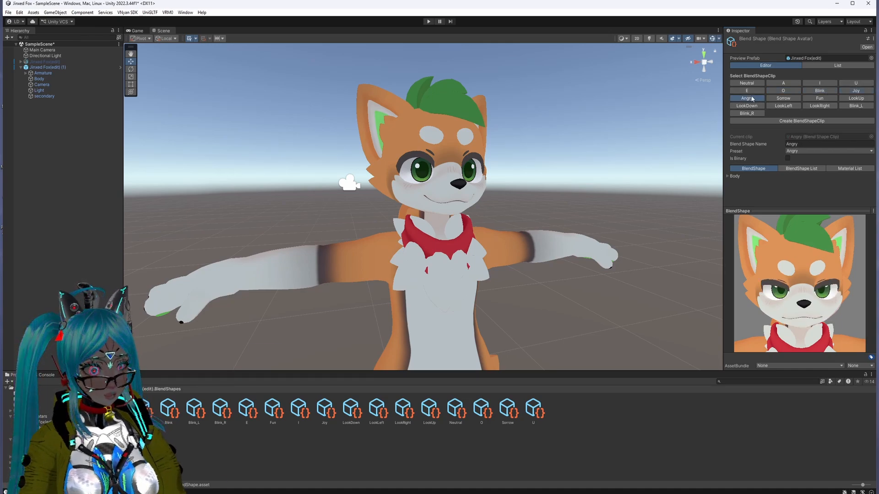
left_click(792, 98)
left_click(819, 98)
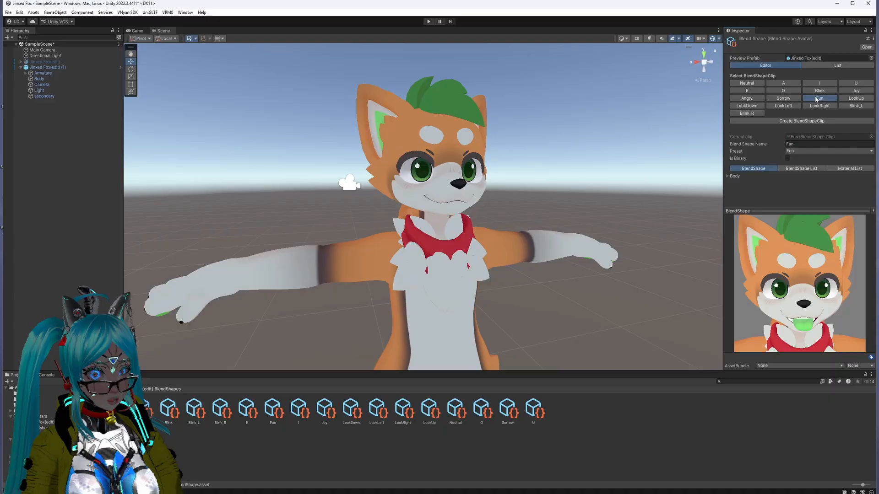
Step: Preview the gaze clips LookUp, LookDown, LookLeft and LookRight, plus the single-eye clips Blink_L and Blink_R
left_click(860, 99)
left_click(747, 106)
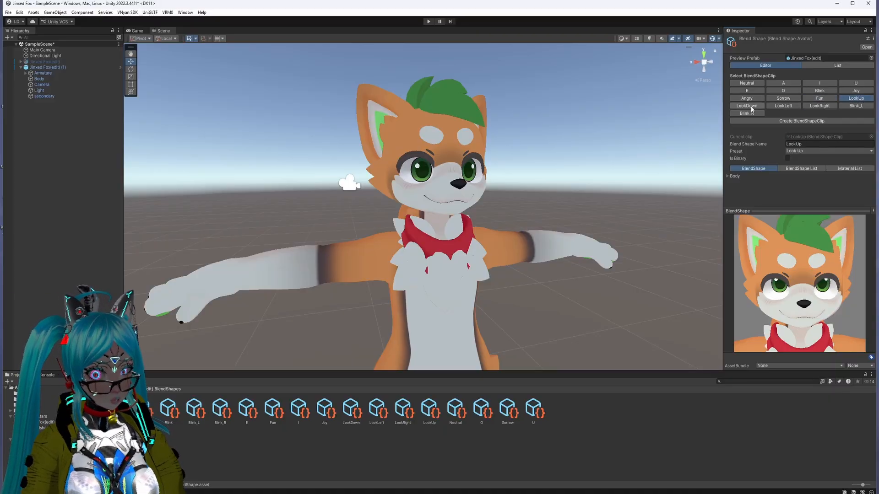
left_click(784, 105)
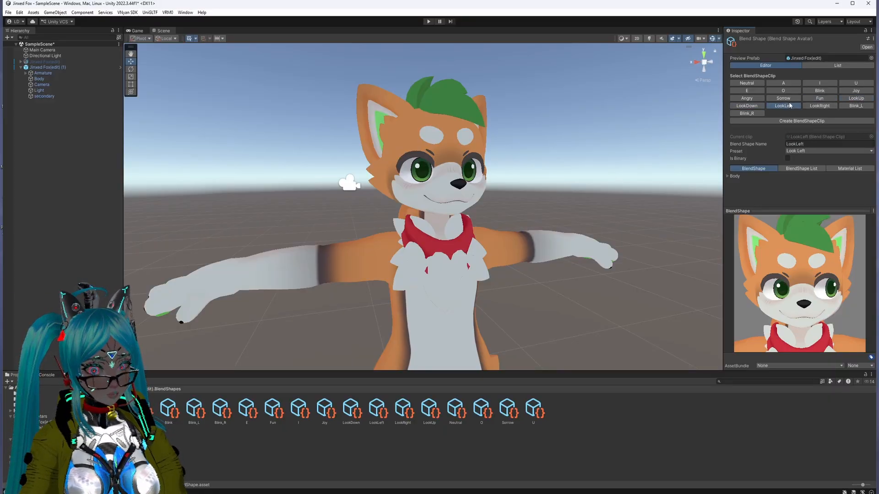
left_click(820, 106)
left_click(856, 106)
left_click(755, 114)
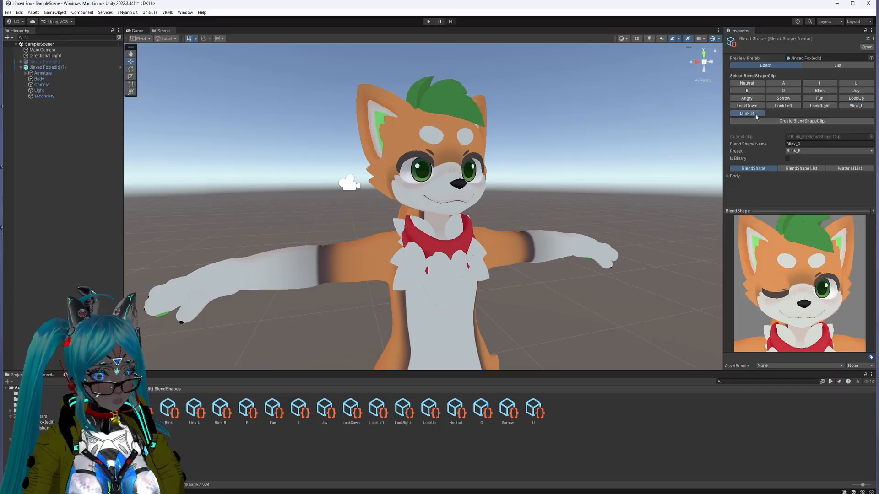
Step: Recheck the mouth shapes of the O, A, I and U clips in the preview
left_click(788, 91)
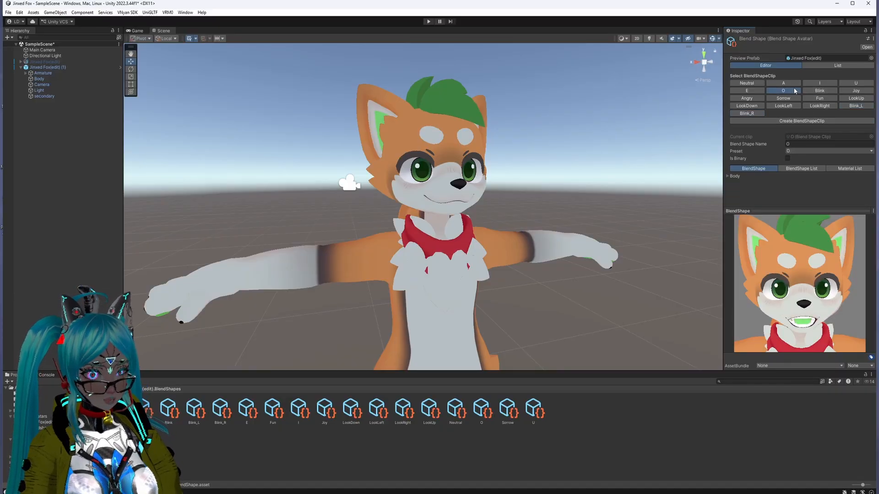
left_click(787, 83)
left_click(815, 84)
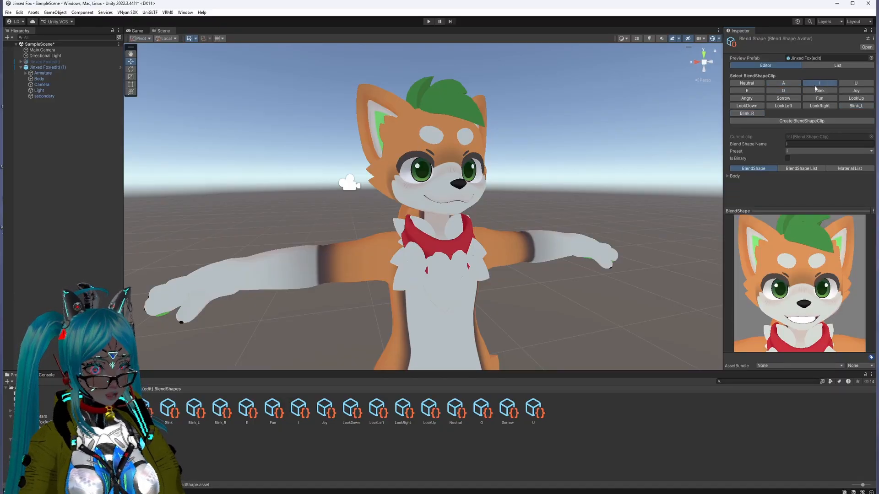
left_click(855, 84)
Step: Return to the Neutral clip and expand its Body blend shape list
left_click(745, 84)
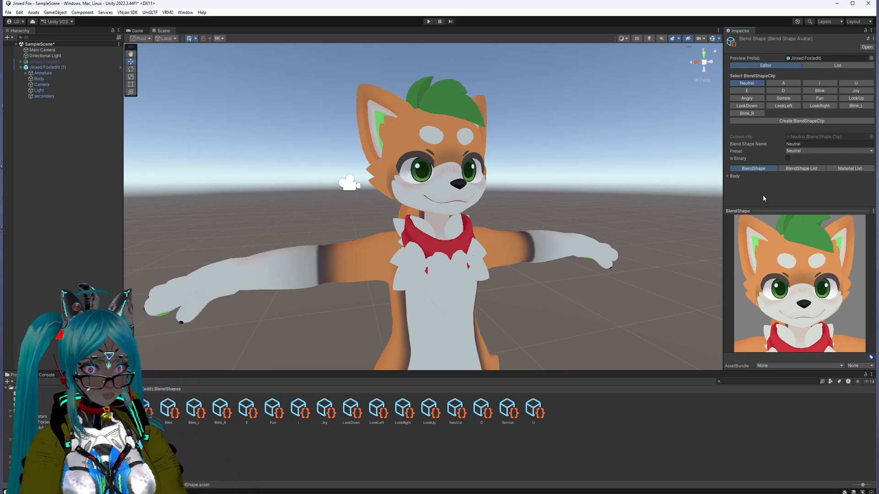
left_click(729, 178)
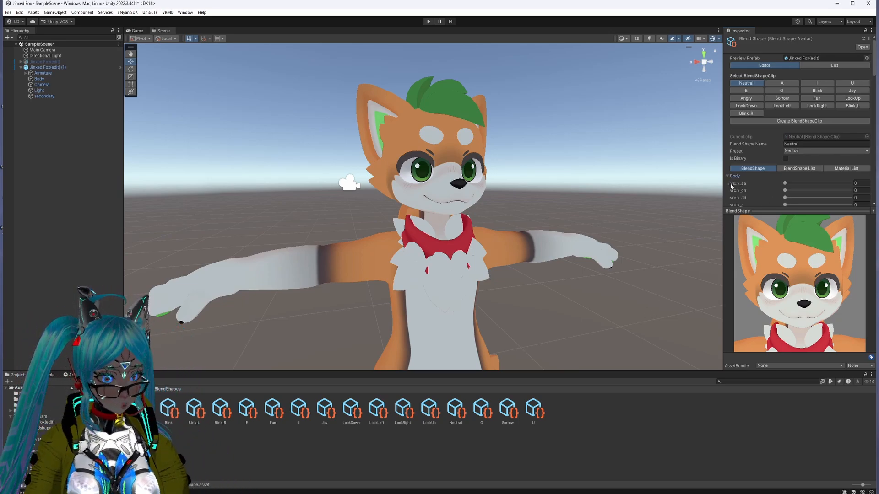
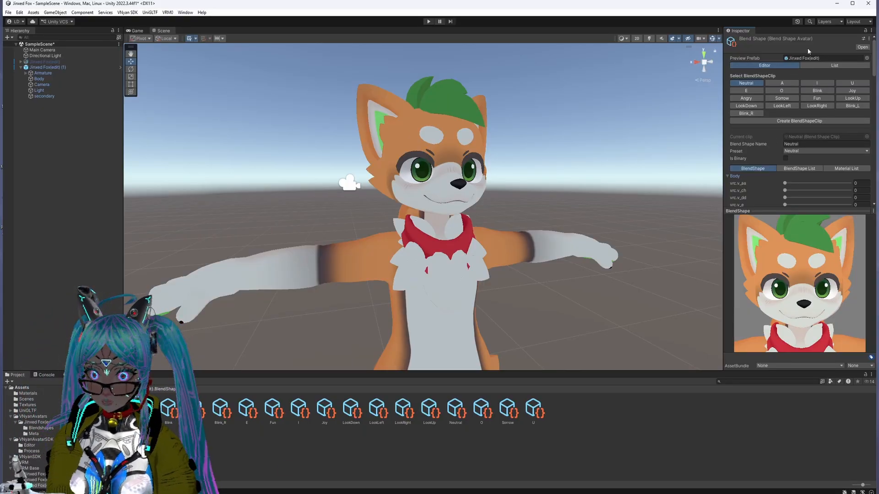
Step: Create a new blend shape clip saved as Smug in the avatar's BlendShapes folder
left_click(783, 121)
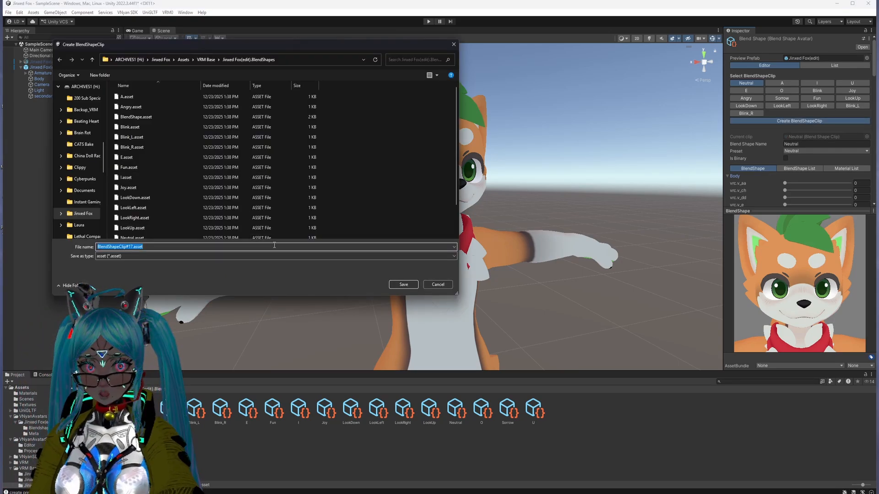
type("Smug")
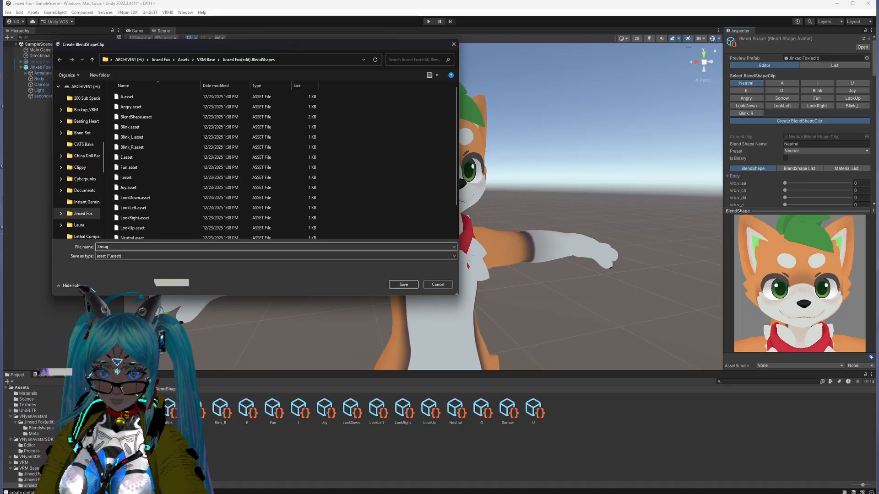
key("Return")
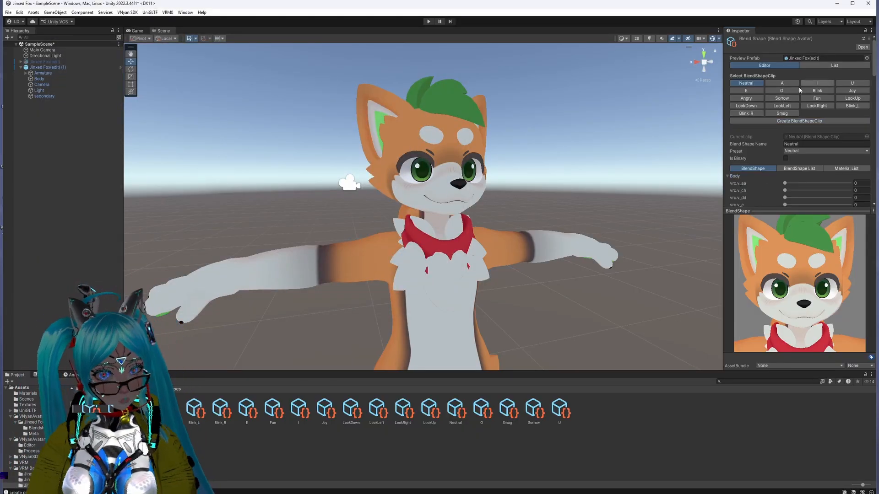
Step: Select the Smug clip, expand its Body blend shape list and set the Smug shape to 100
left_click(782, 113)
left_click(732, 176)
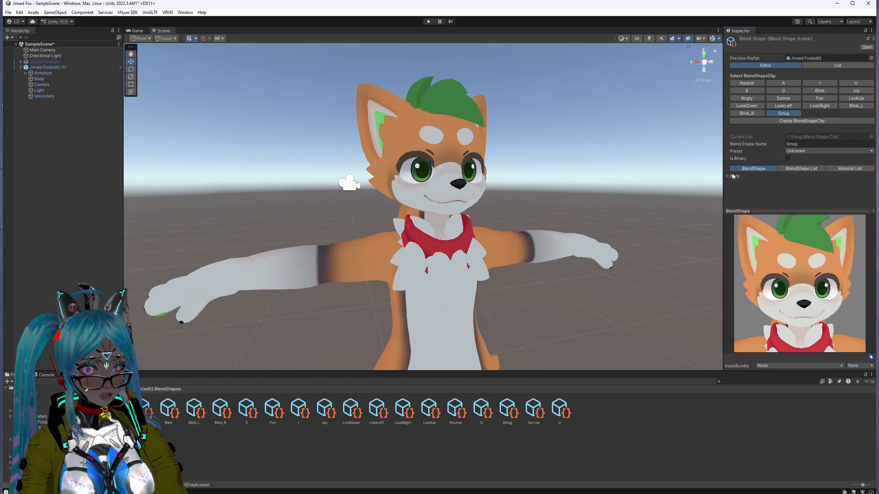
left_click(725, 176)
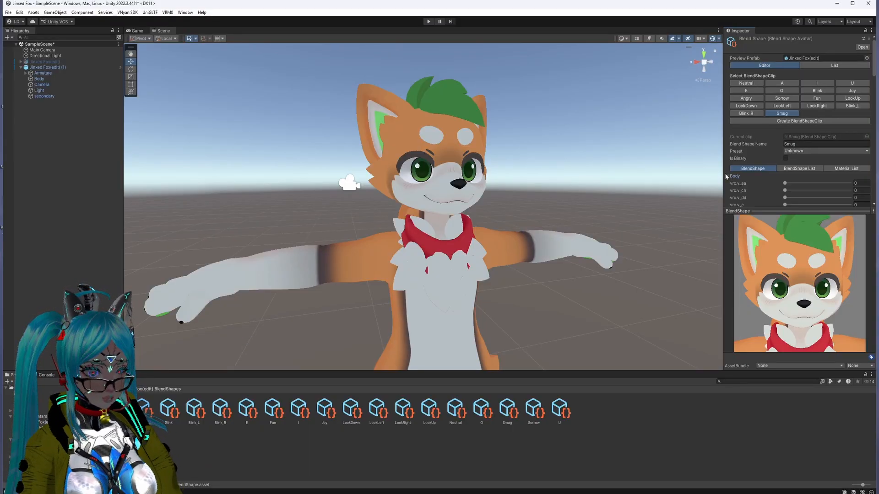
scroll(737, 169, "down", 10)
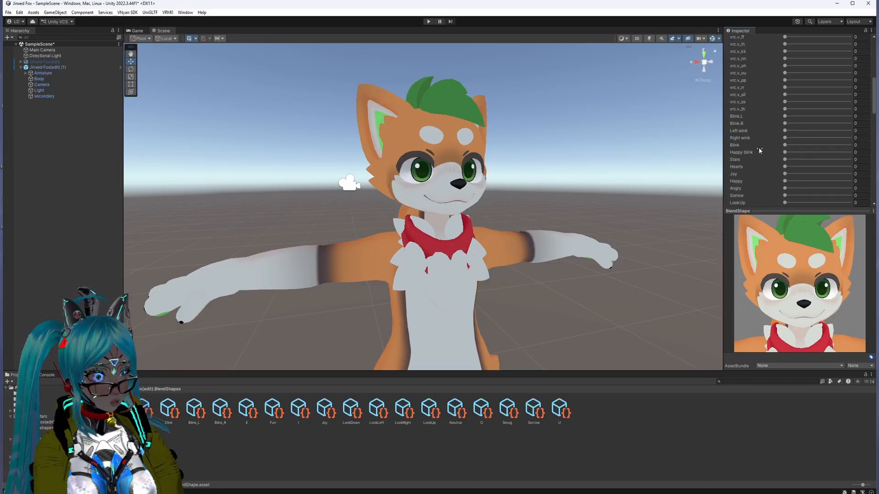
left_click_drag(785, 160, 722, 157)
scroll(774, 176, "down", 2)
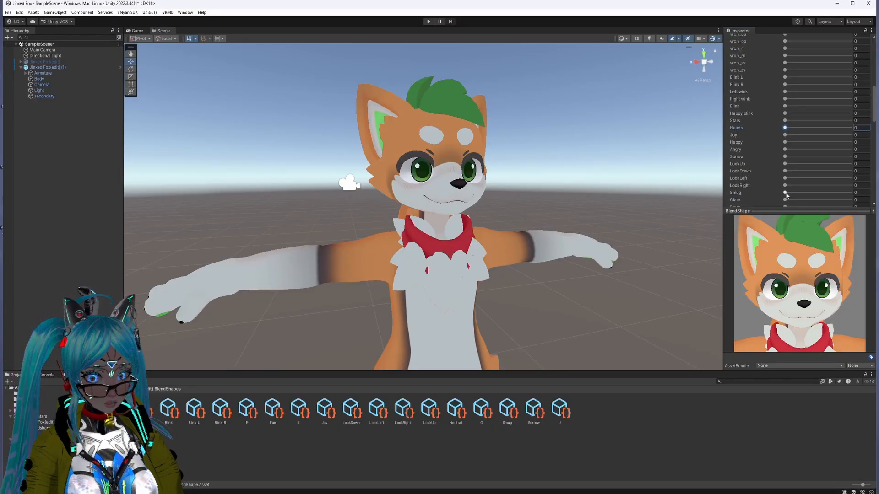
left_click_drag(785, 193, 850, 193)
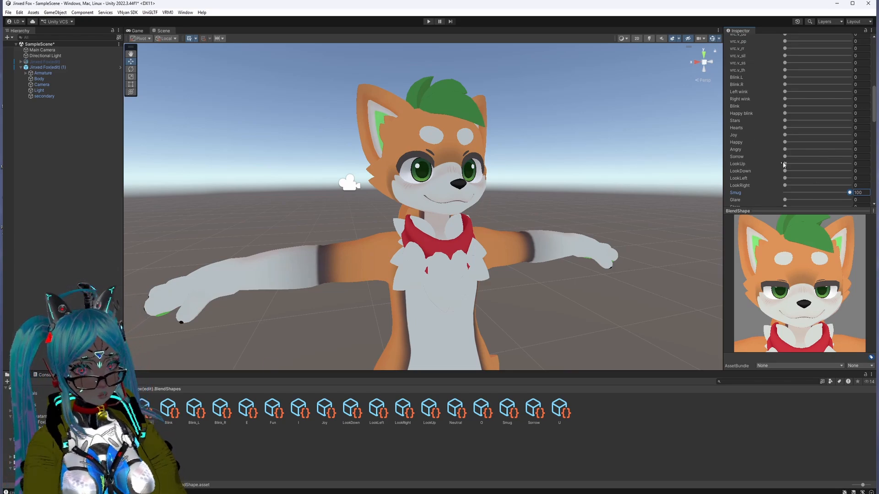
Step: Set the Grin shape to 100 in the Smug clip and inspect the expression from several angles in the preview
scroll(784, 164, "down", 2)
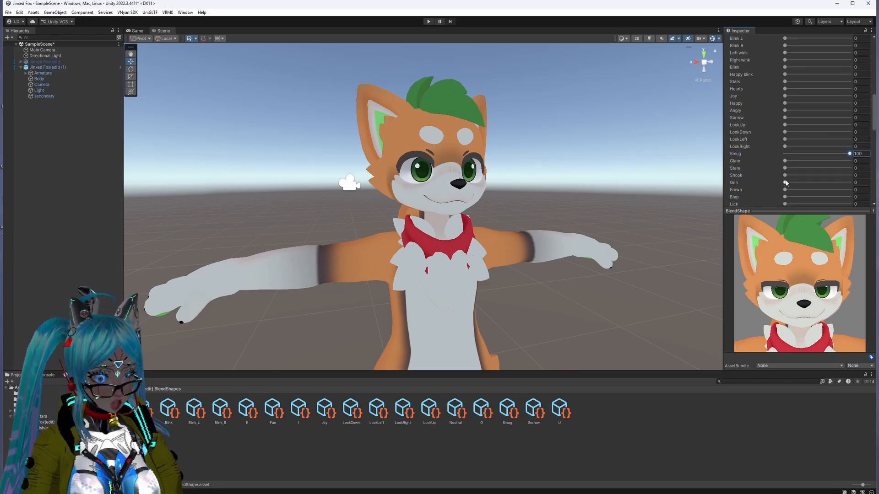
left_click_drag(785, 183, 857, 186)
mouse_move(797, 280)
left_mouse_down()
mouse_move(768, 280)
mouse_move(835, 280)
mouse_move(788, 282)
left_mouse_up()
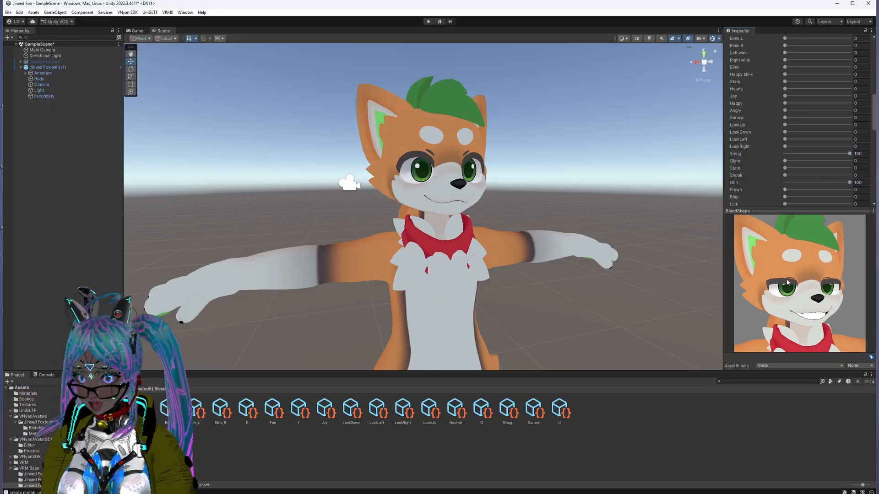
left_click_drag(834, 244, 804, 252)
Step: Compare the Blink_R and Smug clips in the preview to check that each shows its own expression
scroll(771, 151, "up", 8)
scroll(773, 148, "up", 2)
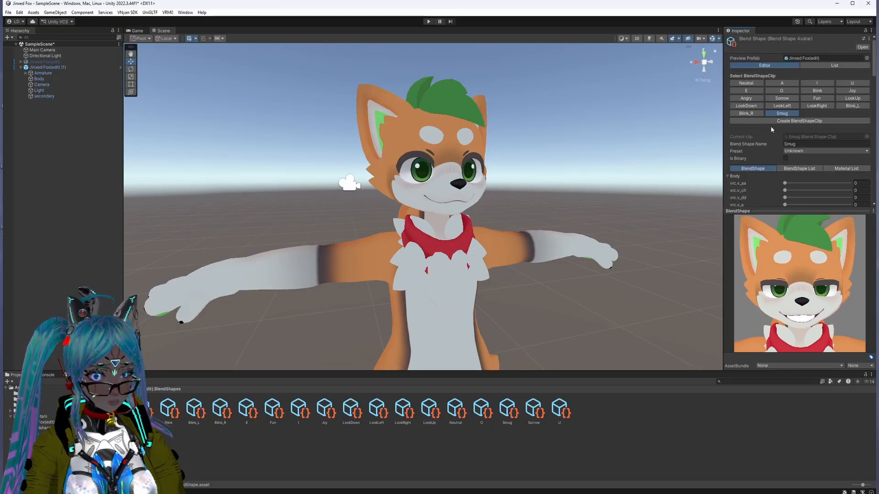
left_click(747, 114)
left_click(783, 113)
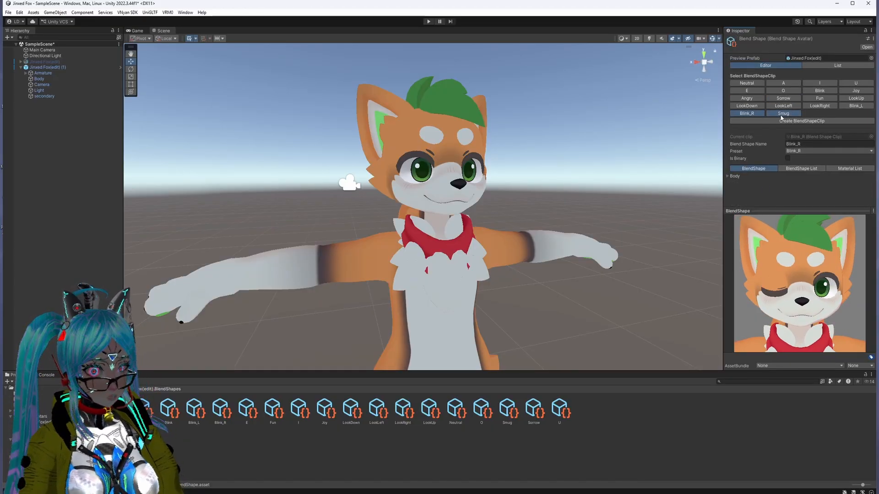
mouse_move(786, 250)
left_mouse_down()
mouse_move(755, 251)
mouse_move(783, 252)
left_mouse_up()
Step: Select the Jinxed Fox(edit) (1) avatar and move its First Person Offset up between the eyebrows, to Y about 0.148 and X about -0.0015
left_click(603, 273)
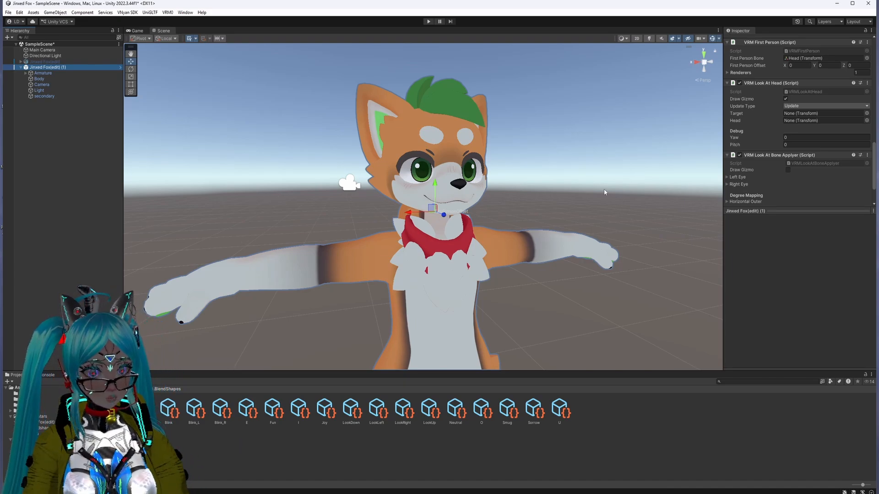
scroll(782, 183, "down", 2)
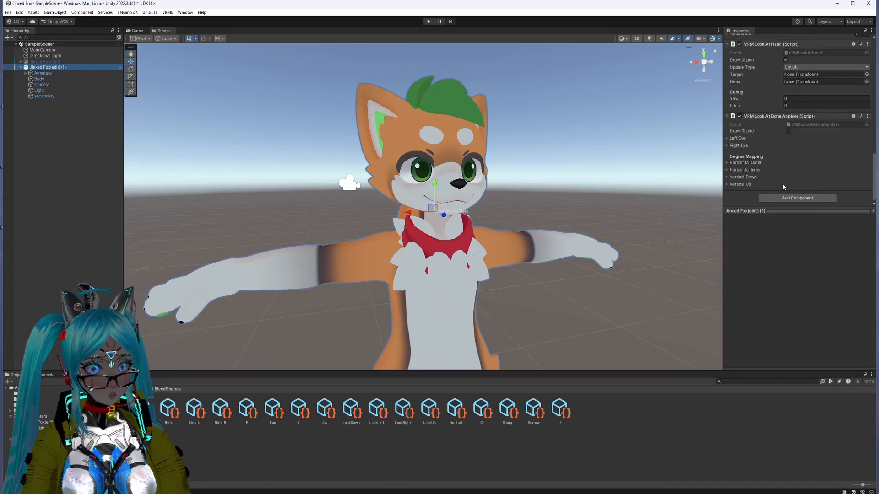
scroll(779, 175, "up", 5)
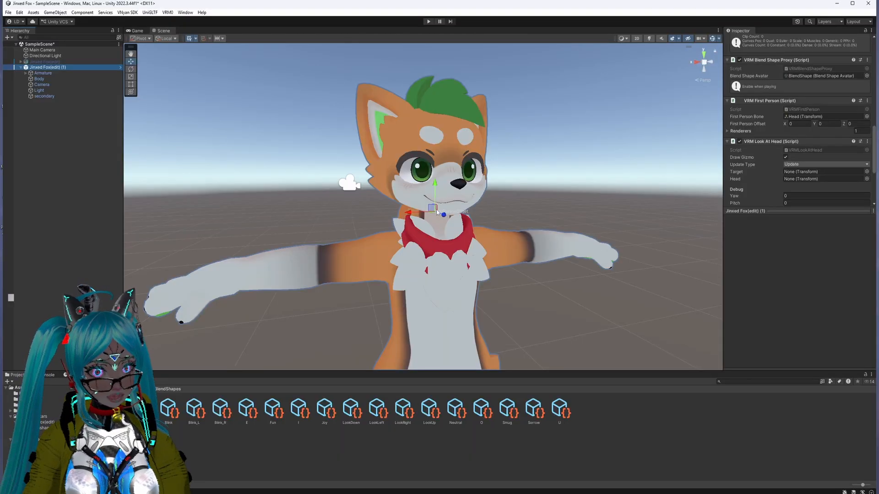
scroll(463, 216, "up", 4)
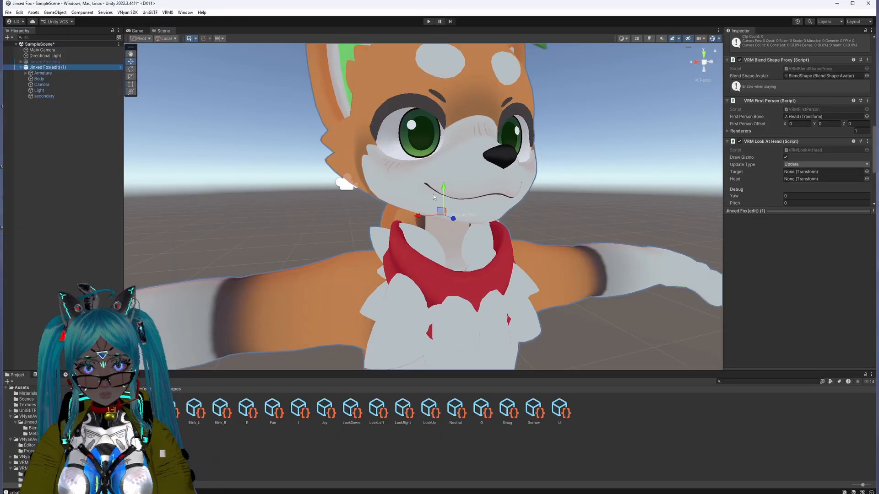
left_click_drag(443, 188, 443, 93)
middle_click_drag(492, 178, 480, 188)
mouse_move(481, 188)
right_mouse_down()
mouse_move(487, 174)
mouse_move(477, 171)
right_mouse_up()
middle_click_drag(477, 171, 412, 166)
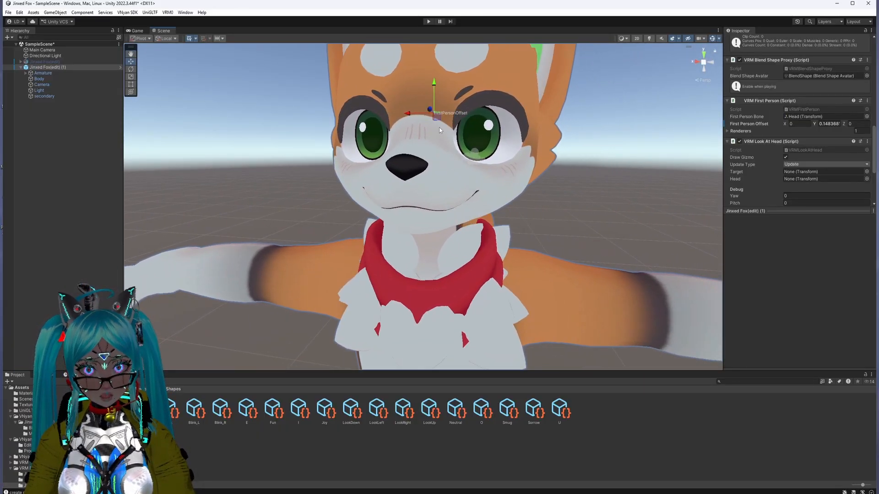
scroll(410, 139, "down", 2)
scroll(524, 153, "down", 2)
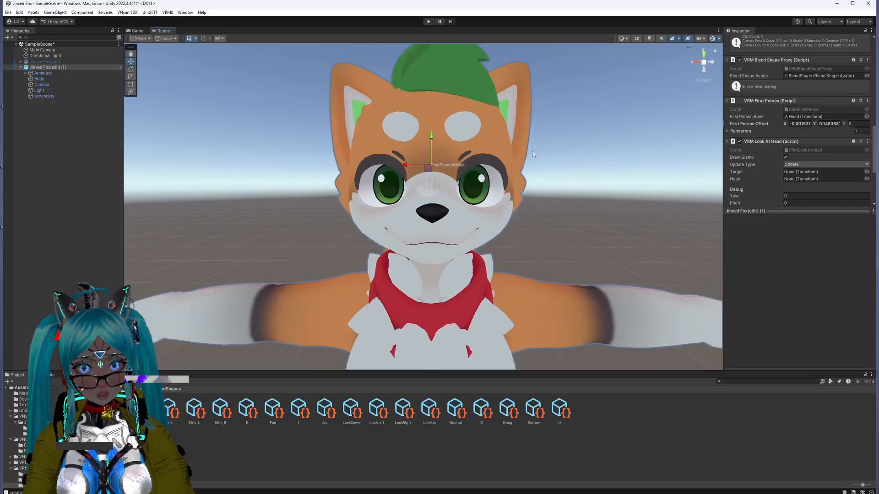
Step: Move the First Person Offset forward to the front surface of the face, to Z about 0.126
right_click_drag(545, 186, 514, 198)
middle_click_drag(514, 198, 449, 201)
right_click_drag(545, 183, 491, 166)
middle_click_drag(491, 165, 409, 150)
left_click_drag(409, 151, 300, 153)
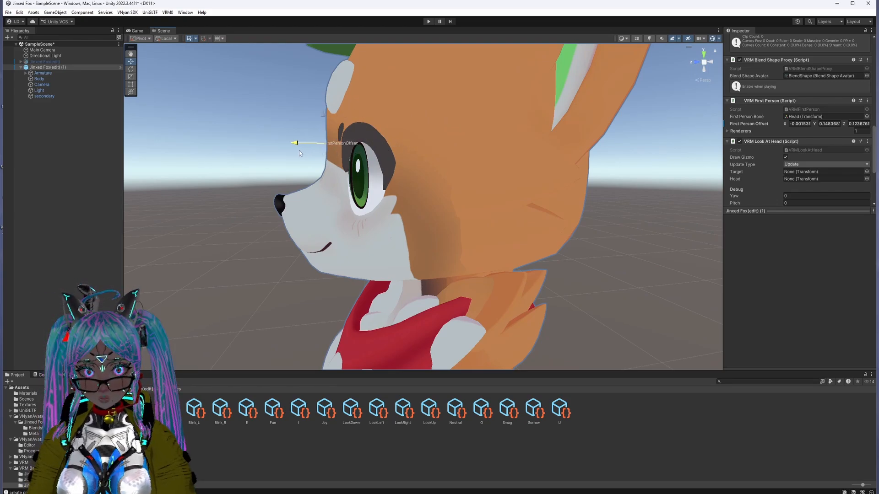
Step: Lower the First Person Offset to eye level above the nose bridge, at Y about 0.122
right_click_drag(320, 204, 421, 215)
scroll(377, 213, "down", 3)
middle_click_drag(340, 215, 401, 218)
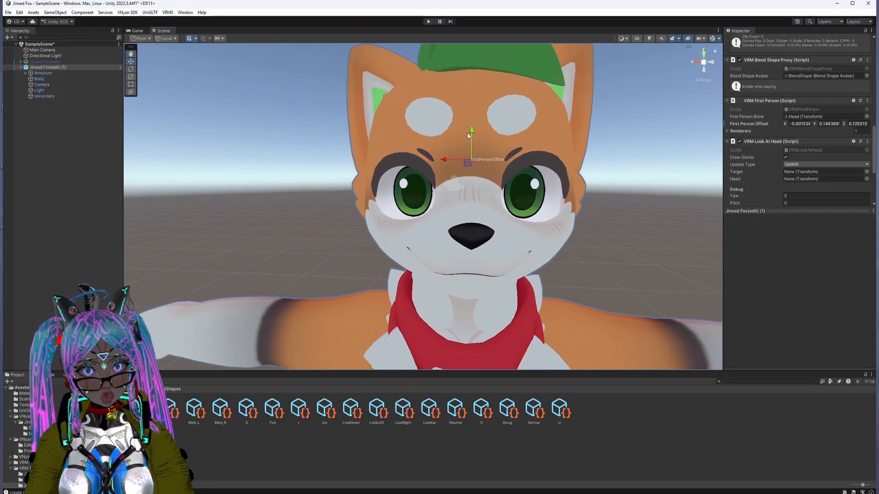
left_click_drag(472, 136, 473, 161)
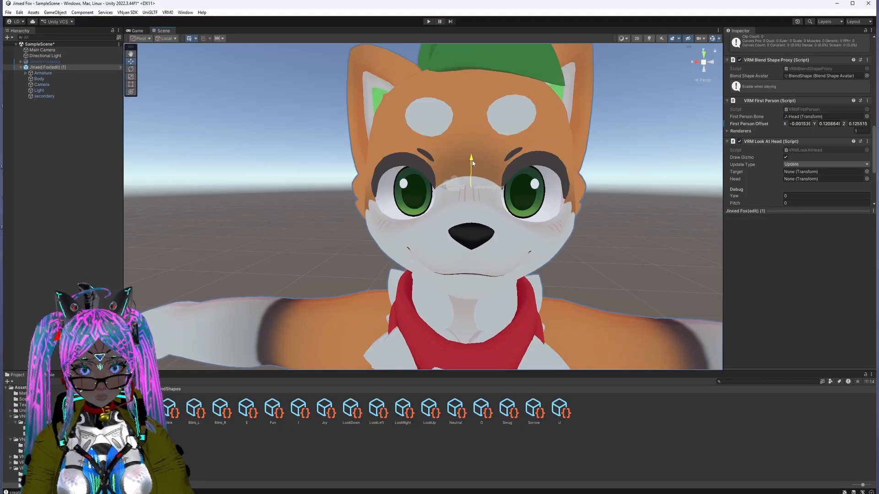
left_click_drag(473, 164, 472, 162)
Step: Examine the First Person Offset placement on the face from the side and front, close up and from farther away
right_click_drag(497, 208, 458, 227)
middle_click_drag(458, 227, 429, 226)
right_click_drag(429, 226, 334, 231)
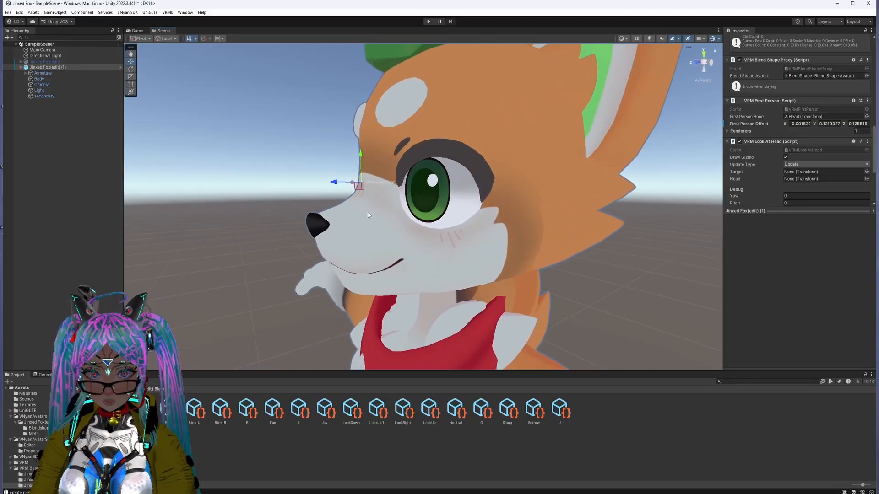
mouse_move(334, 231)
middle_mouse_down()
mouse_move(316, 228)
mouse_move(337, 228)
middle_mouse_up()
right_click_drag(338, 228, 455, 237)
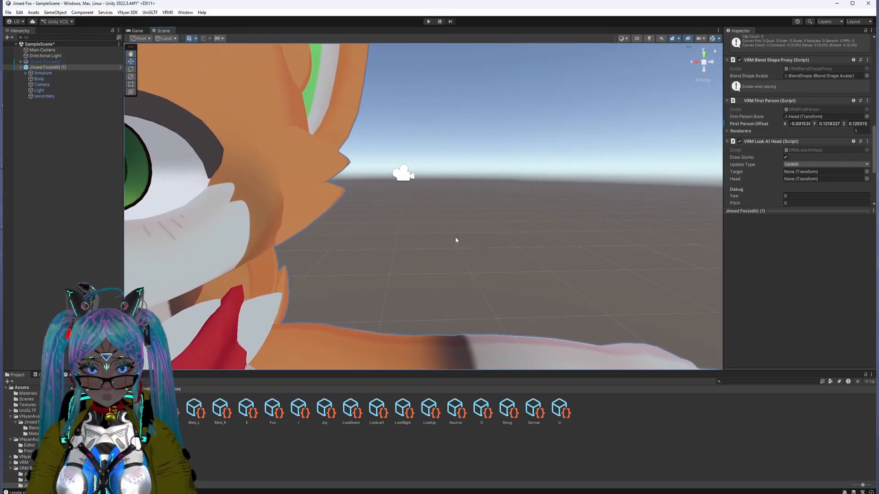
middle_click_drag(351, 230, 381, 243)
scroll(381, 243, "down", 5)
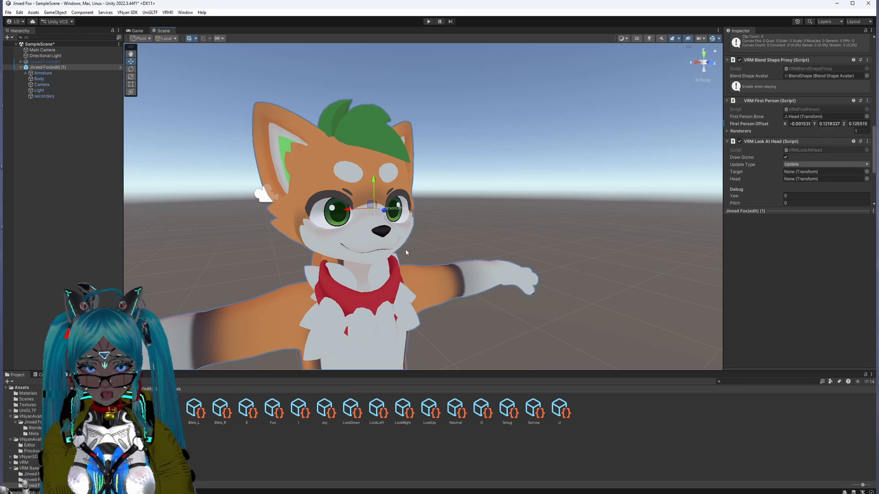
middle_click_drag(407, 228, 442, 167)
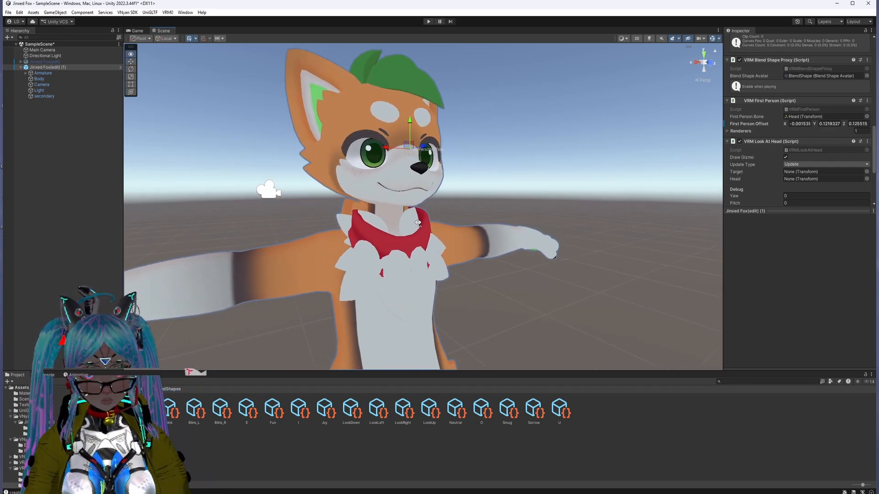
right_click_drag(442, 167, 401, 227)
middle_click_drag(401, 228, 398, 241)
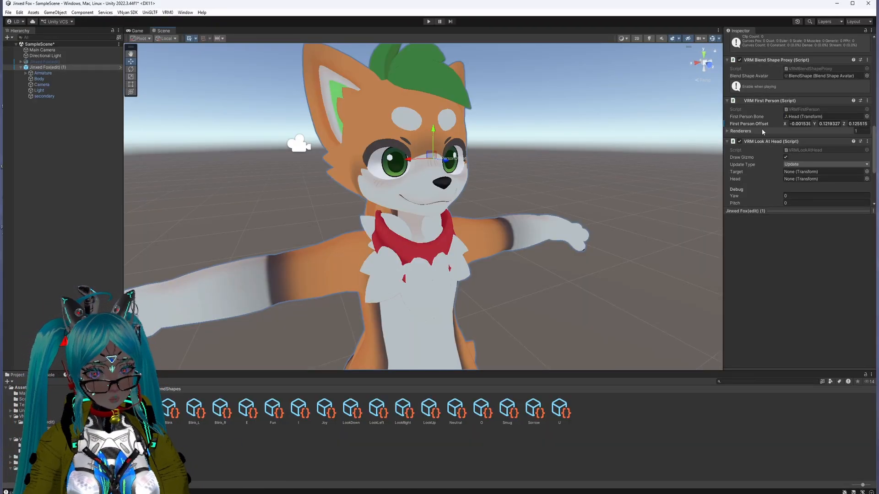
Step: Remove the VRM Look At Bone Applyer component from the avatar
scroll(762, 129, "down", 4)
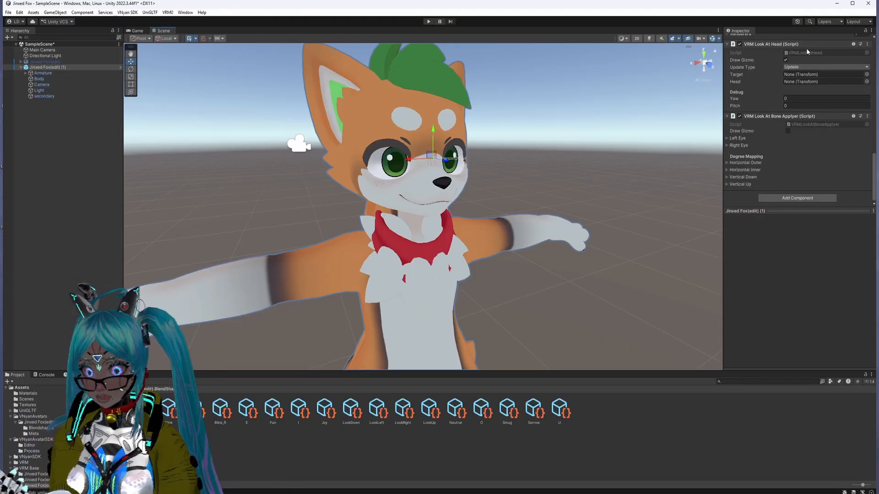
left_click(869, 119)
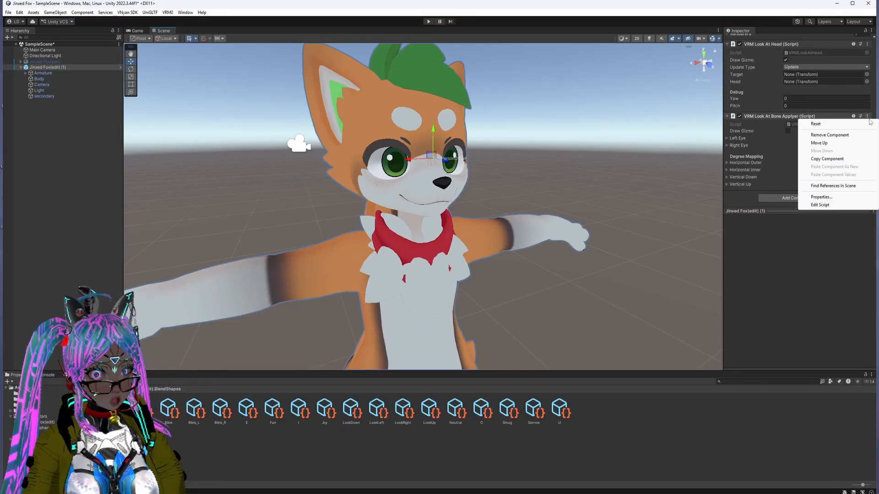
left_click(824, 135)
Step: Add a VRM Look At Blend Shape Applyer component to the avatar and review its Horizontal and Vertical Down degree mappings
left_click(824, 136)
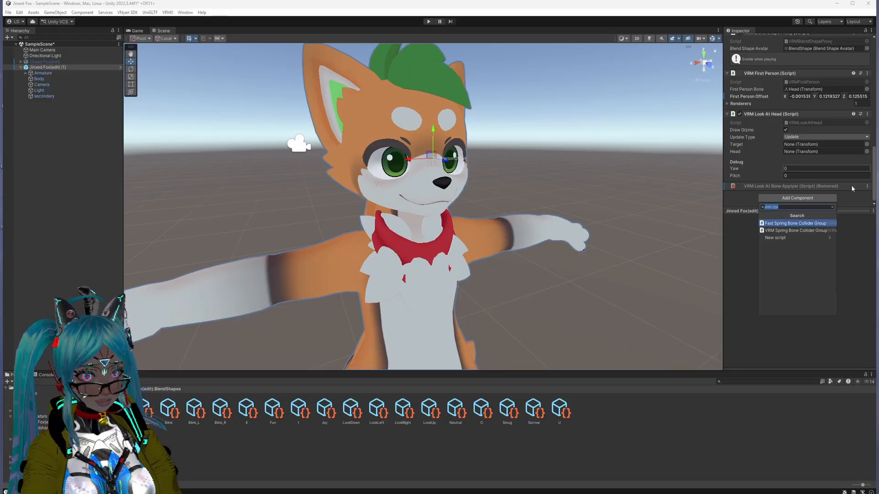
type("vrm")
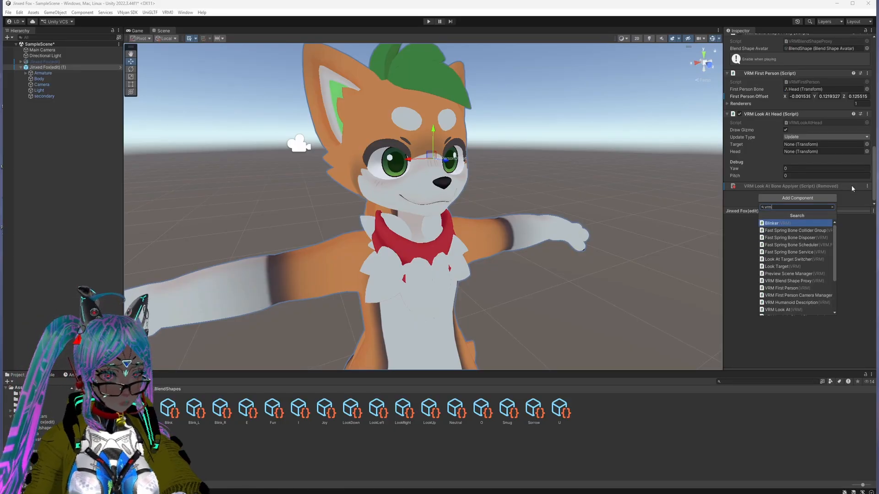
type(" lookat")
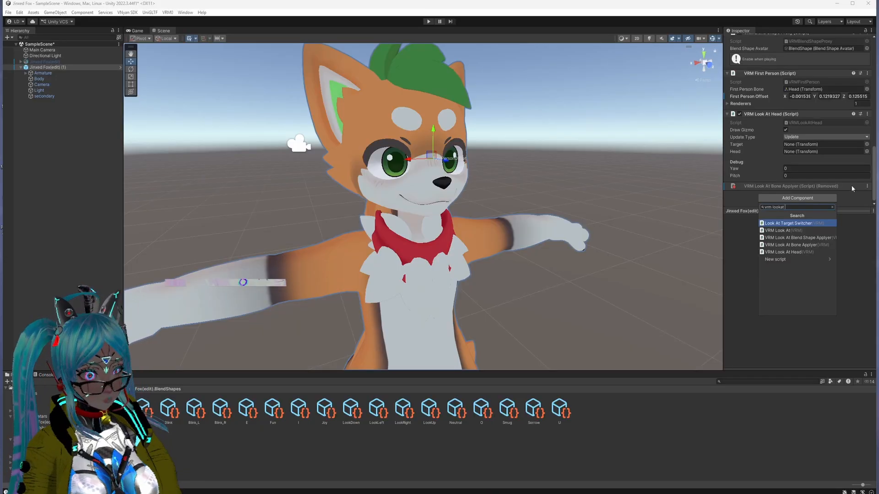
left_click(818, 238)
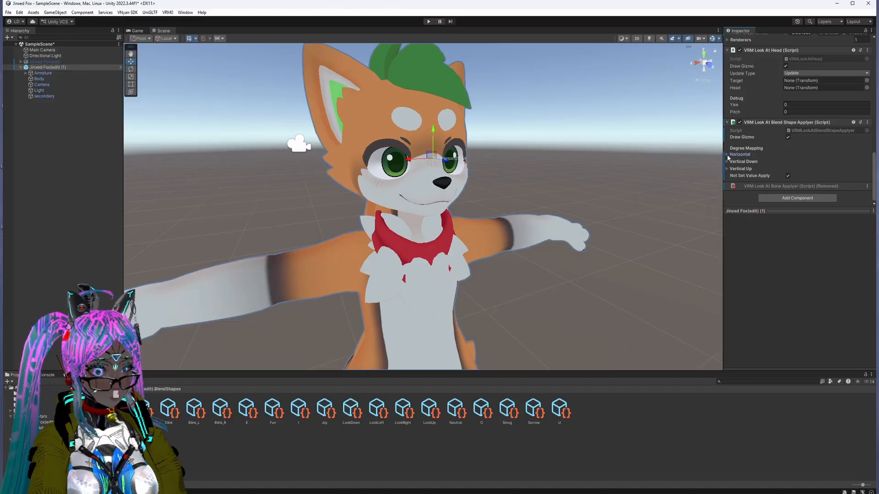
left_click(727, 155)
left_click(727, 154)
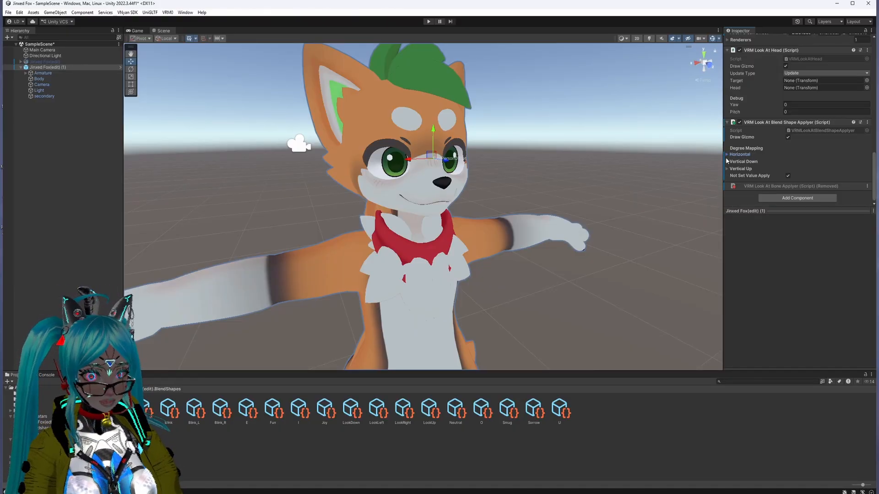
left_click(727, 162)
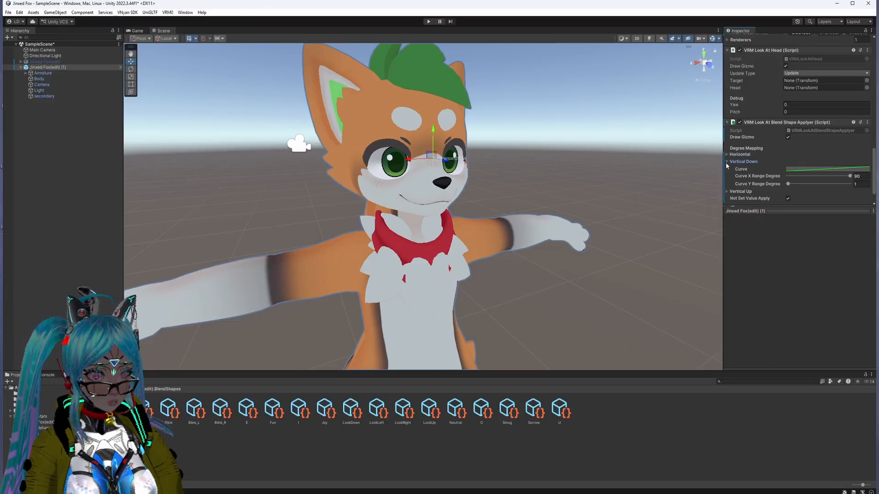
left_click(726, 162)
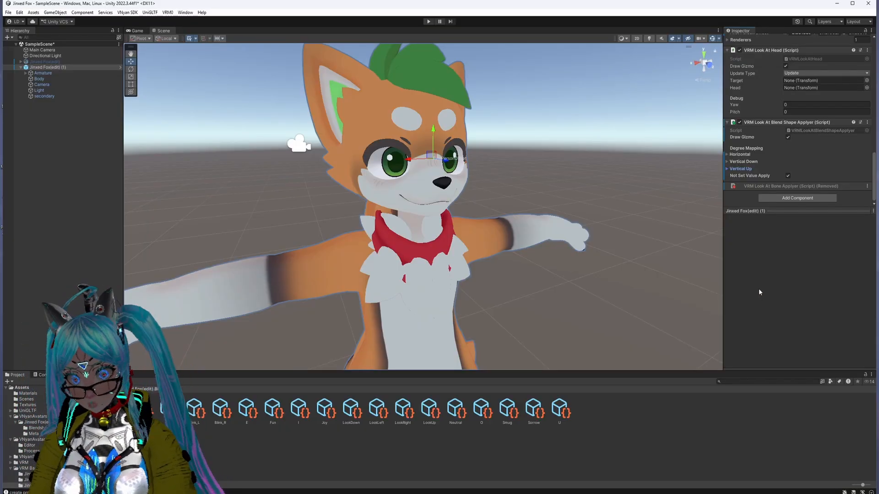
Step: Deselect the avatar and save both the scene and the project
left_click(108, 156)
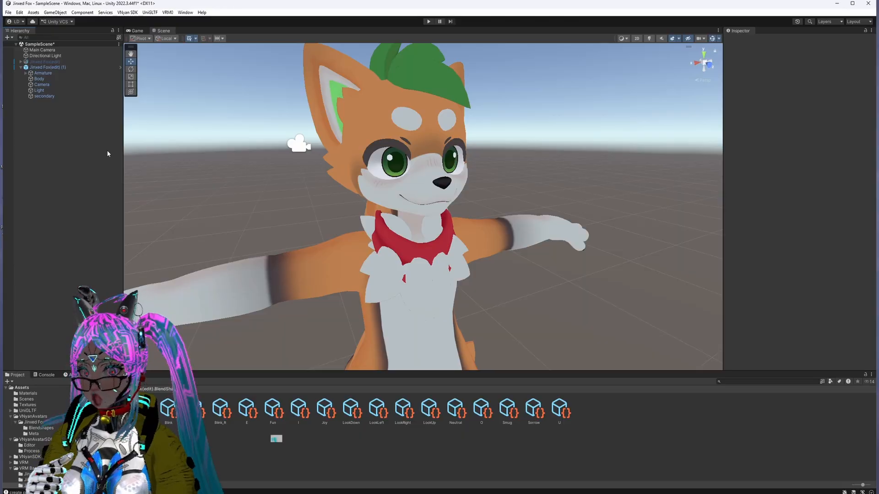
left_click(9, 12)
left_click(21, 48)
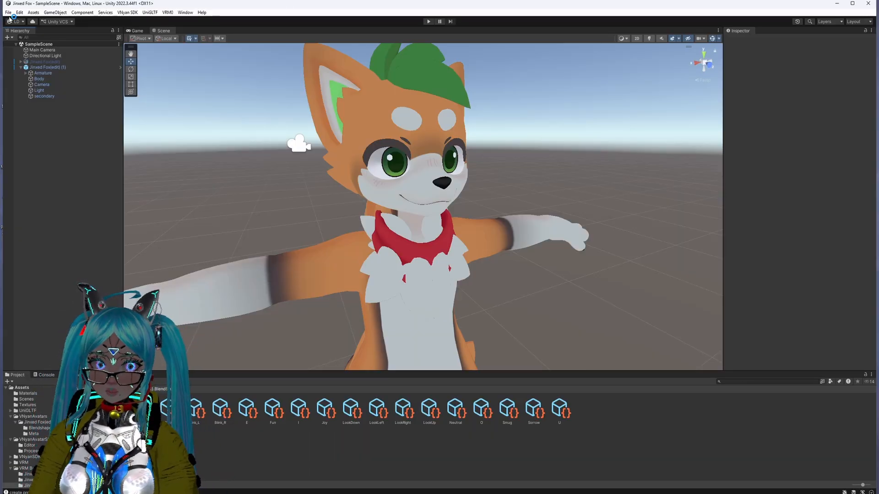
left_click(9, 12)
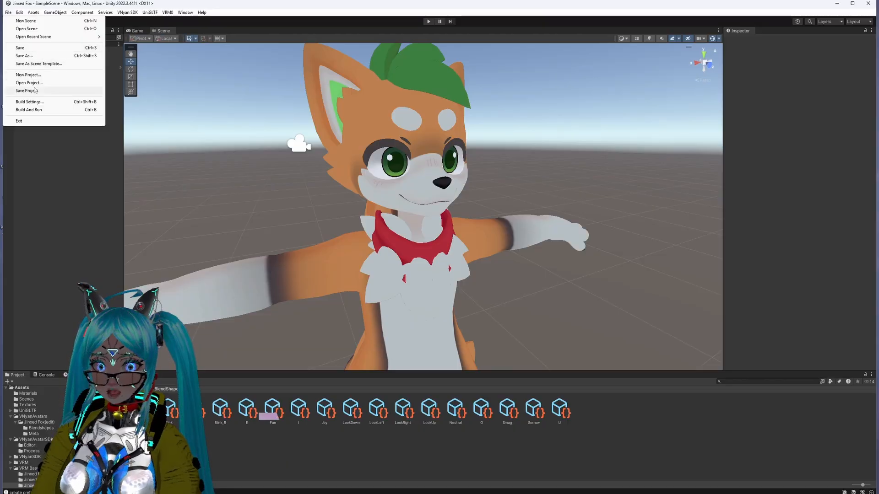
left_click(8, 12)
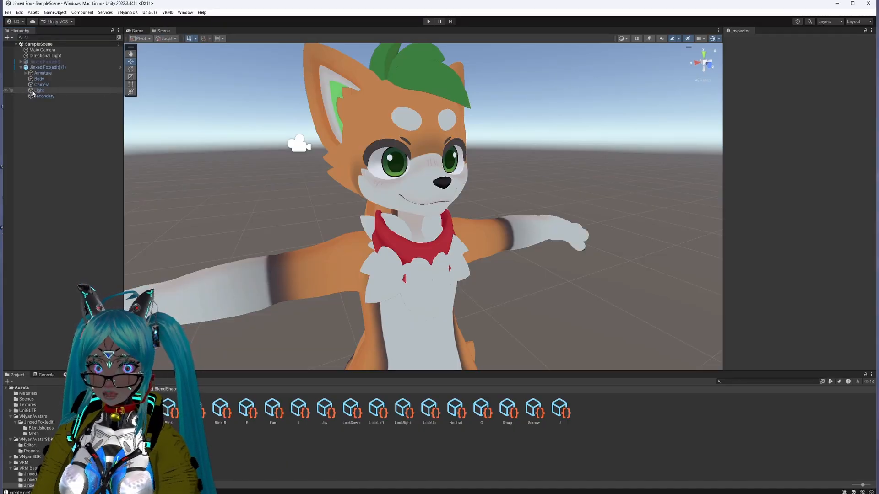
left_click(8, 12)
left_click(8, 13)
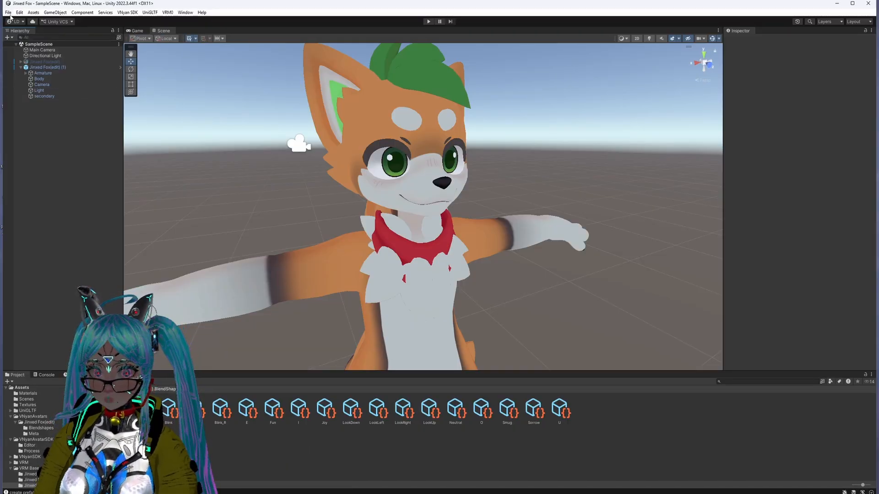
left_click(9, 13)
left_click(27, 90)
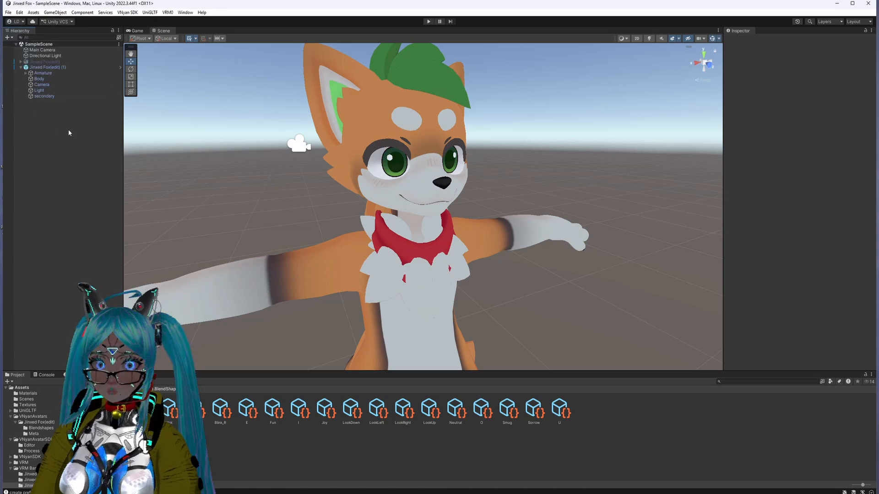
Step: Delete the inactive original Jinxed Fox(edit) object from the scene, keeping the Jinxed Fox(edit) (1) avatar
left_click(67, 97)
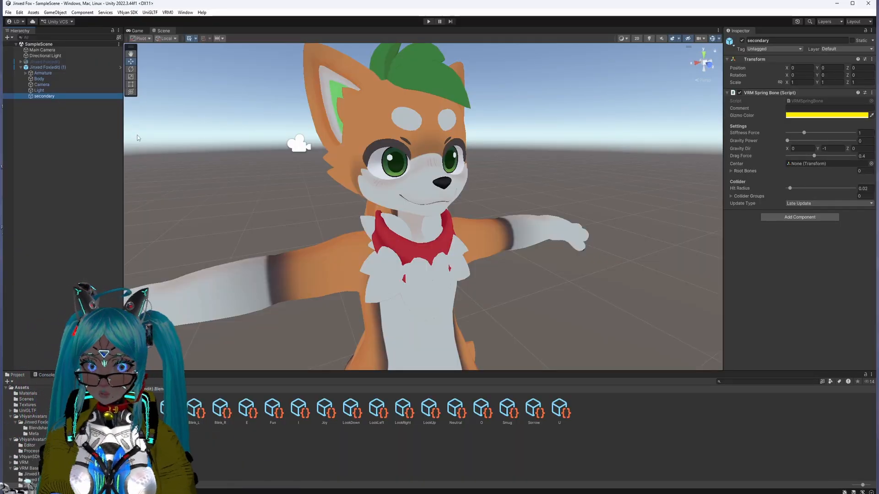
left_click(63, 67)
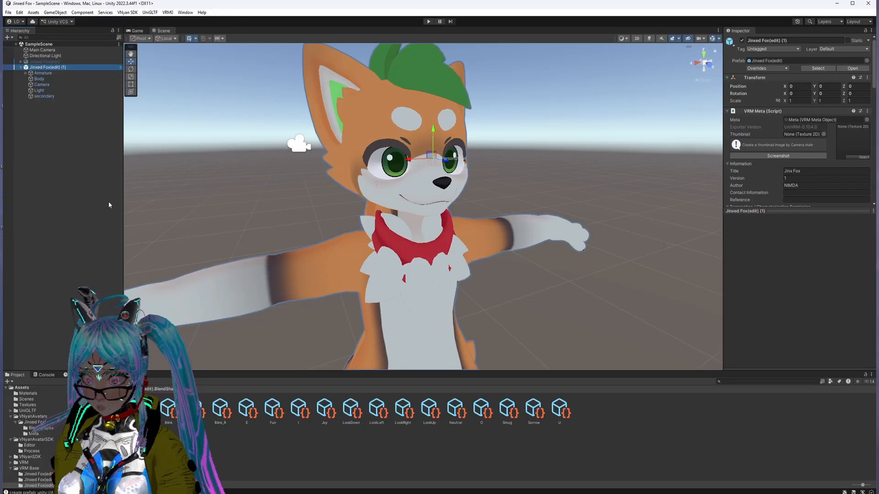
right_click(58, 64)
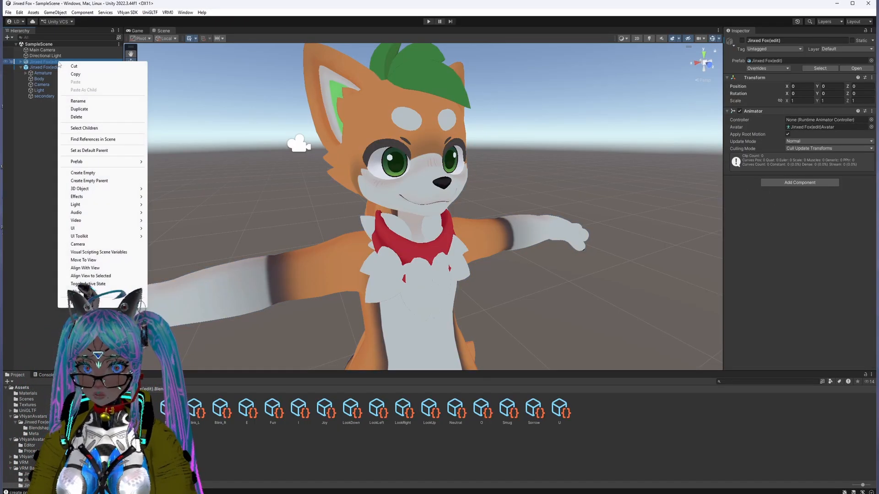
left_click(77, 117)
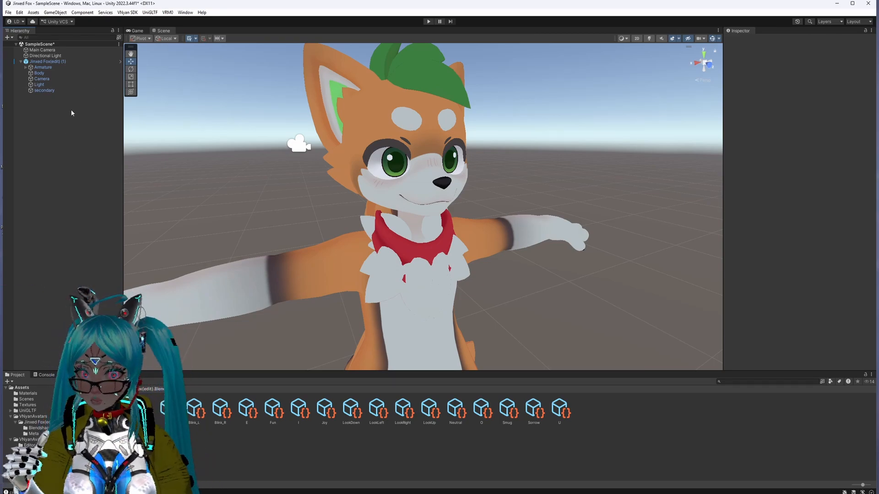
Step: Delete the leftover Camera and Light objects from inside the Jinxed Fox(edit) (1) avatar
left_click(57, 78)
right_click(57, 79)
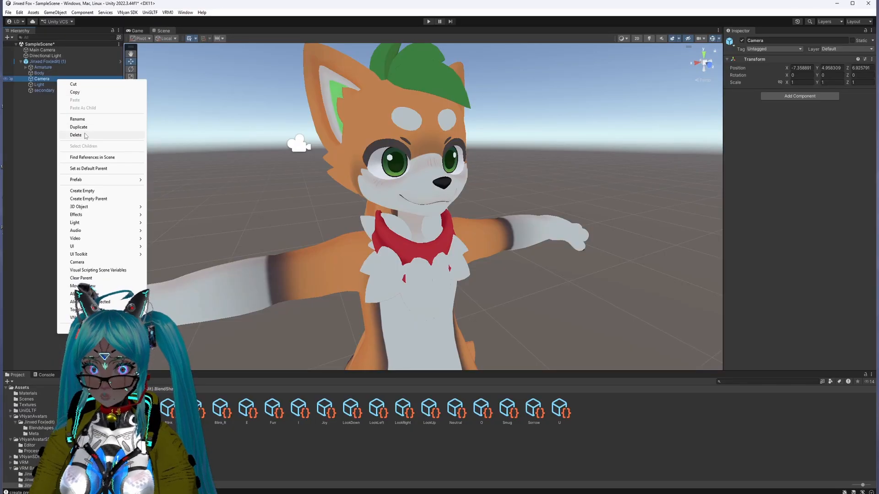
left_click(76, 135)
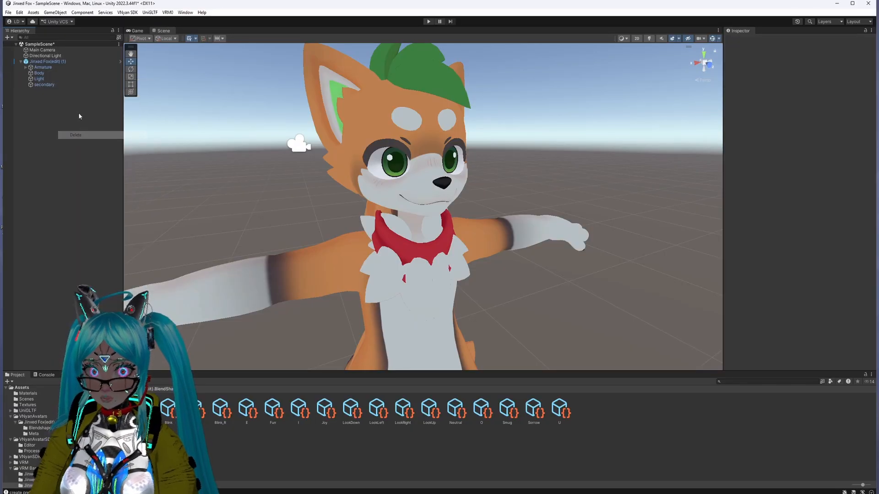
left_click(46, 79)
right_click(47, 78)
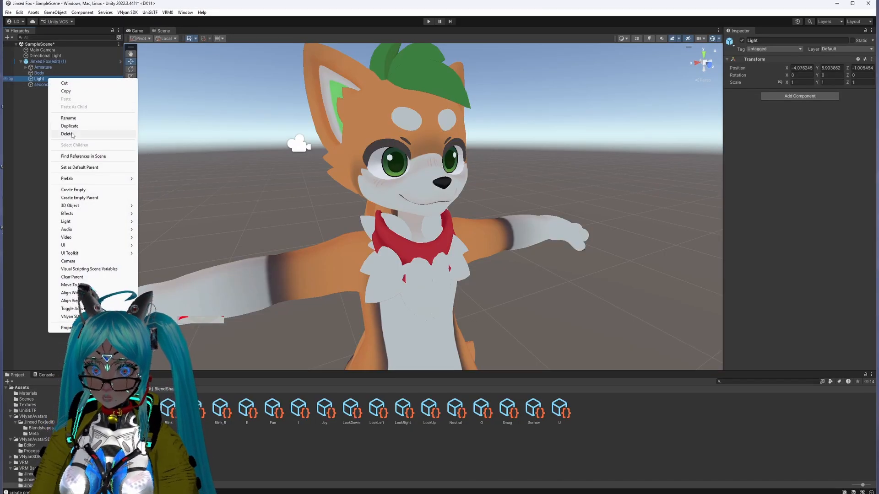
left_click(72, 135)
Step: Export the Jinxed Fox(edit) (1) avatar as a VNyan avatar, saved as Jinxed Fox(edit) (1).vsfavatar in the Jinxed Fox 1.5.2 folder
left_click(39, 73)
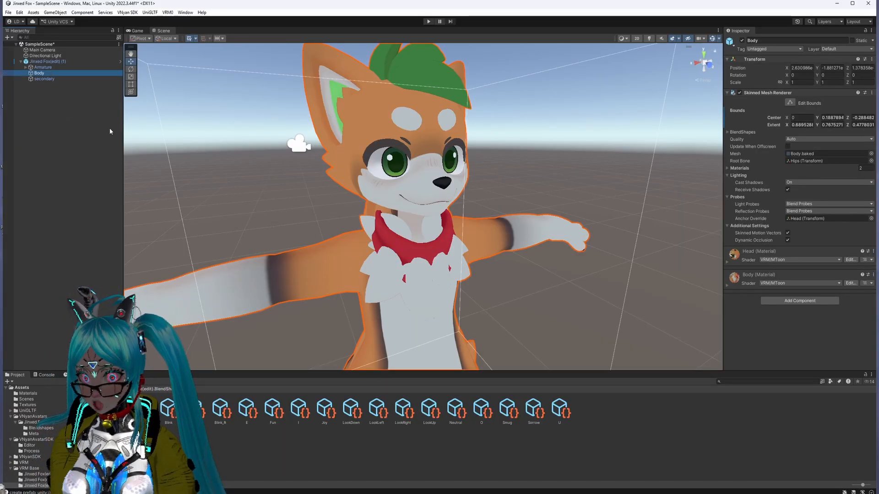
left_click(56, 62)
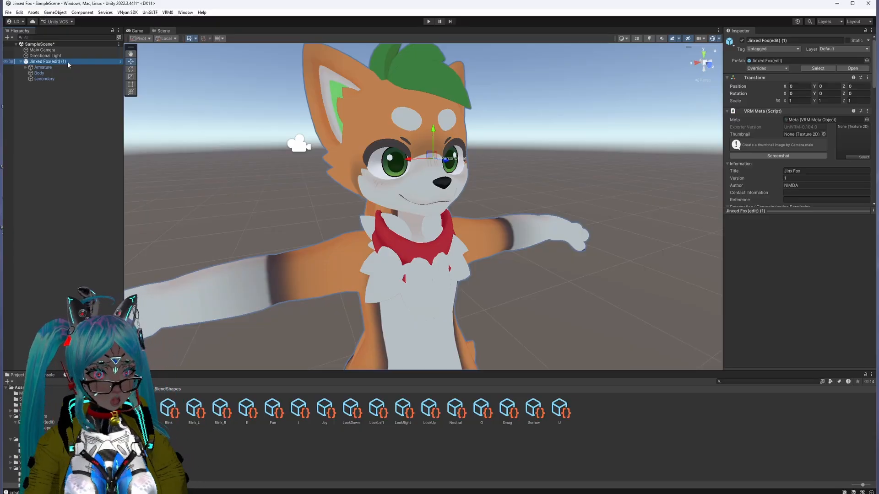
left_click(133, 15)
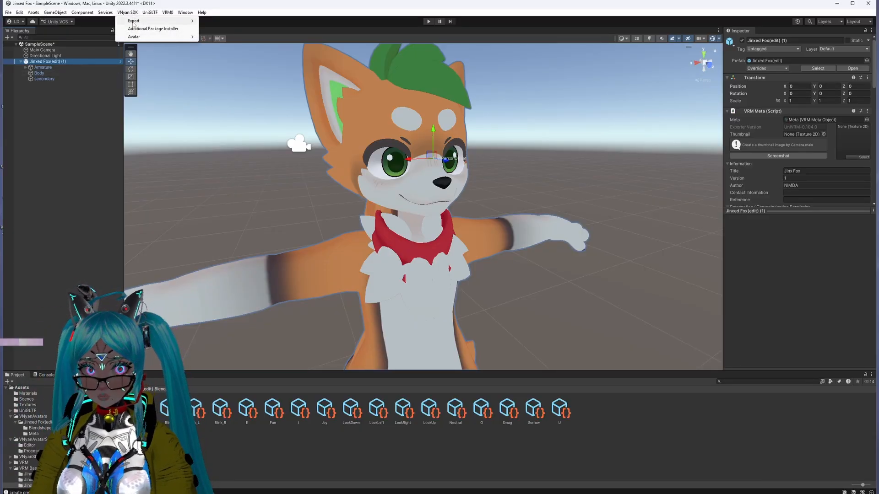
mouse_move(136, 37)
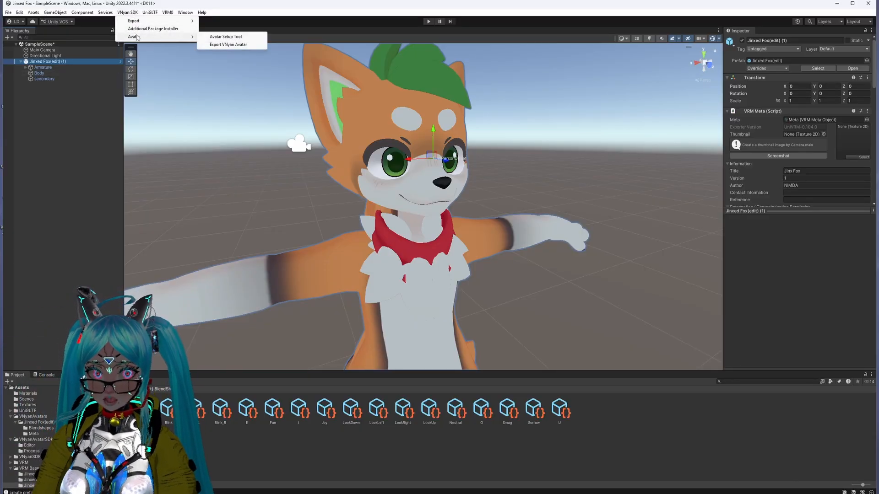
left_click(232, 46)
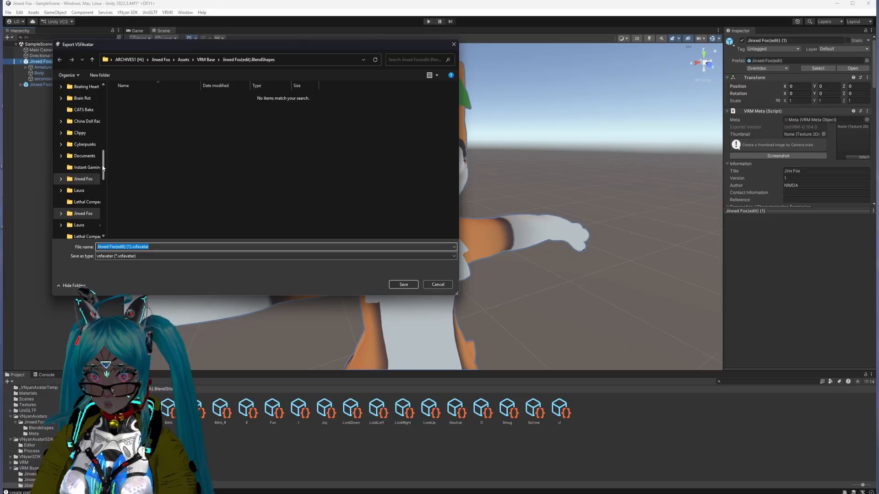
scroll(99, 173, "down", 8)
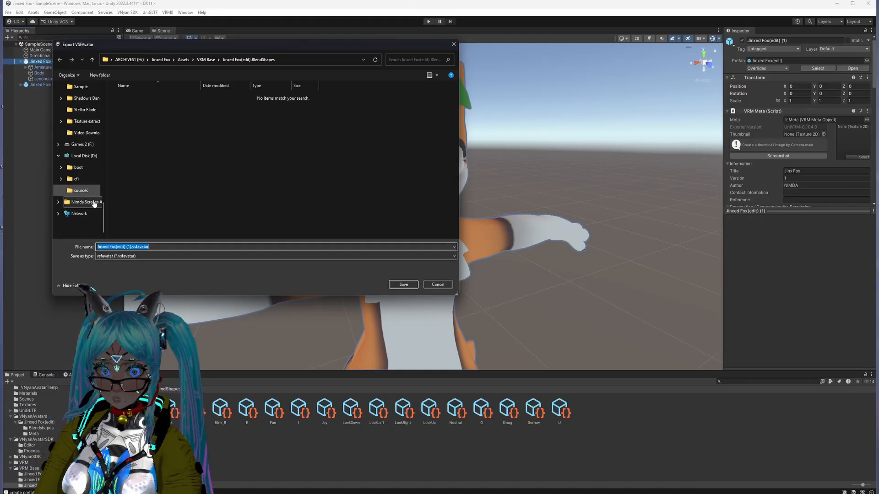
scroll(88, 202, "up", 10)
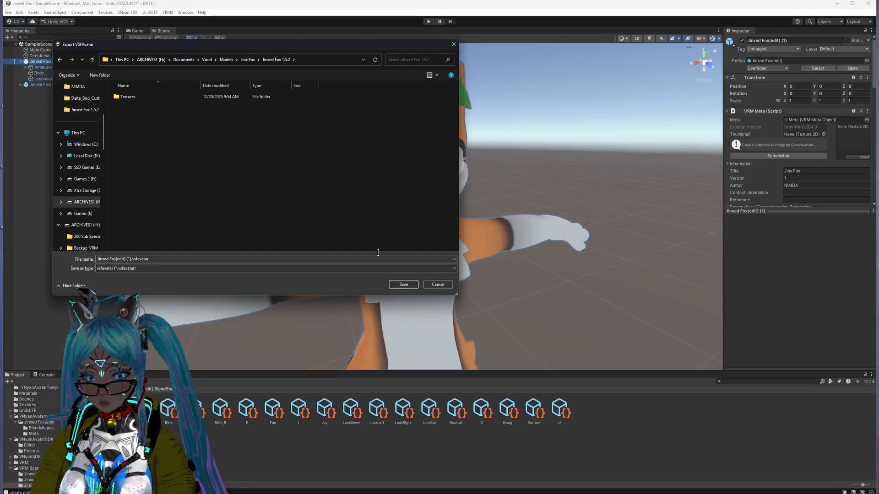
left_click(404, 285)
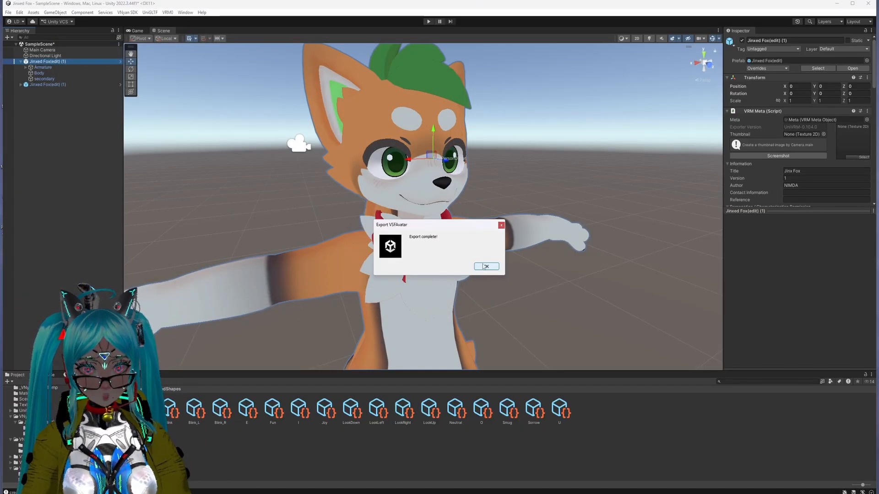
left_click(487, 267)
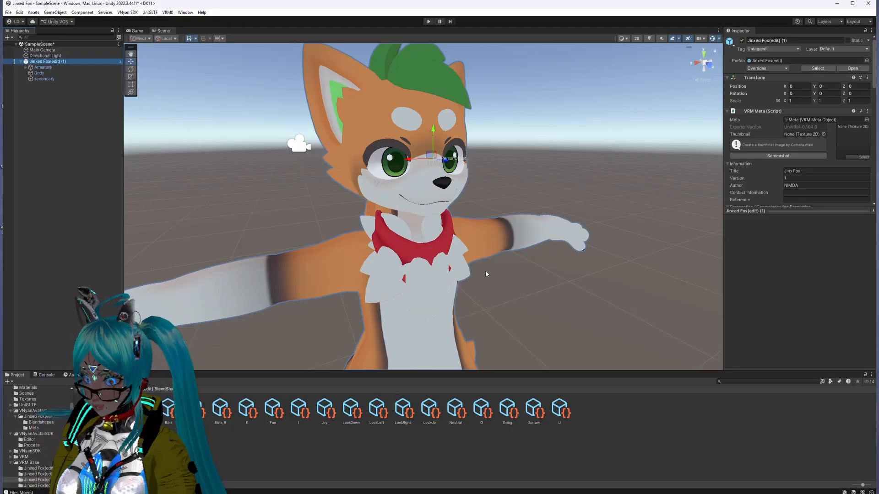